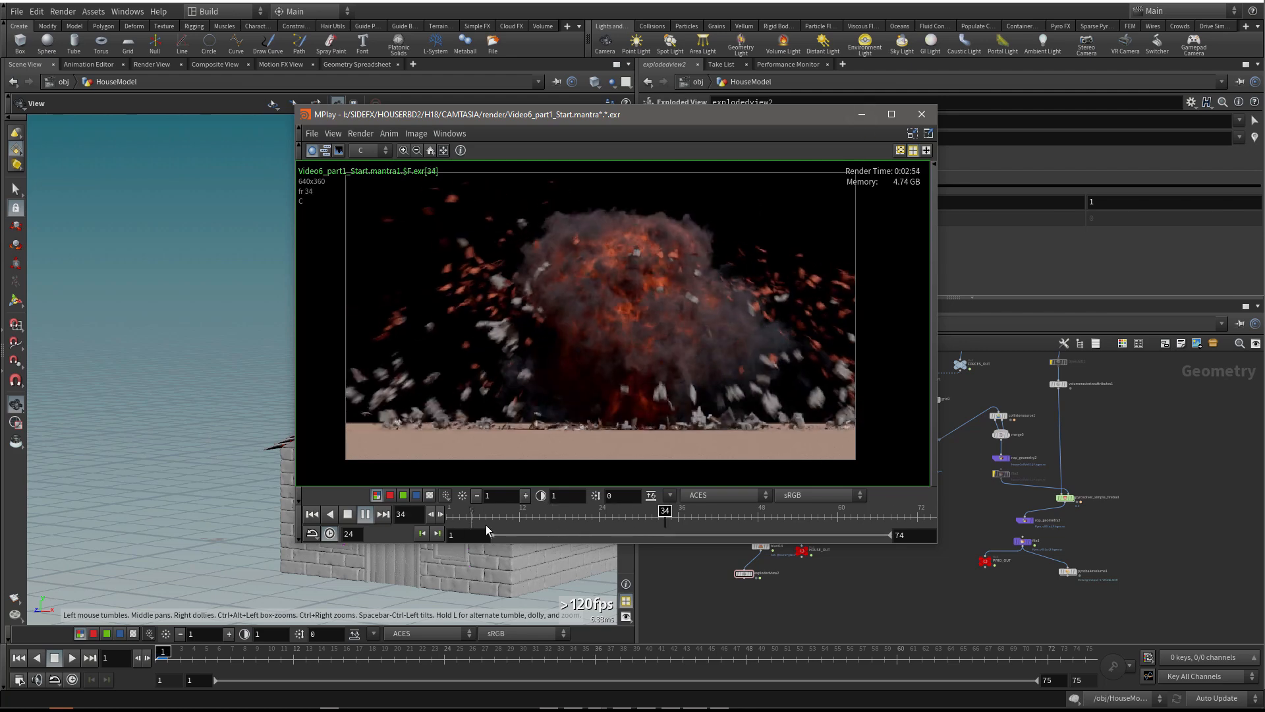
# Stop the explosion render's playback and minimize the render viewer.
pyautogui.click(348, 514)
pyautogui.click(859, 114)
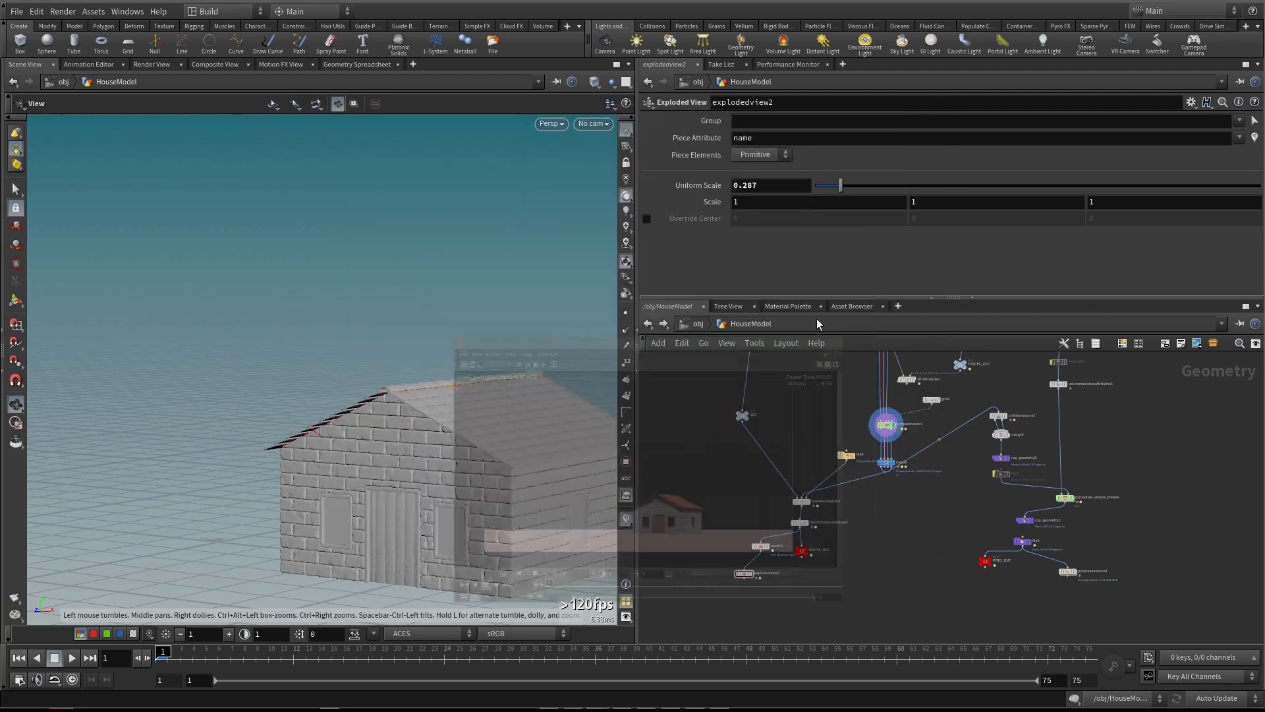
# Set the collision padding of the rbdbulletsolver1 node to 0.002 in its bullet object settings.
pyautogui.scroll(5, 861, 418)
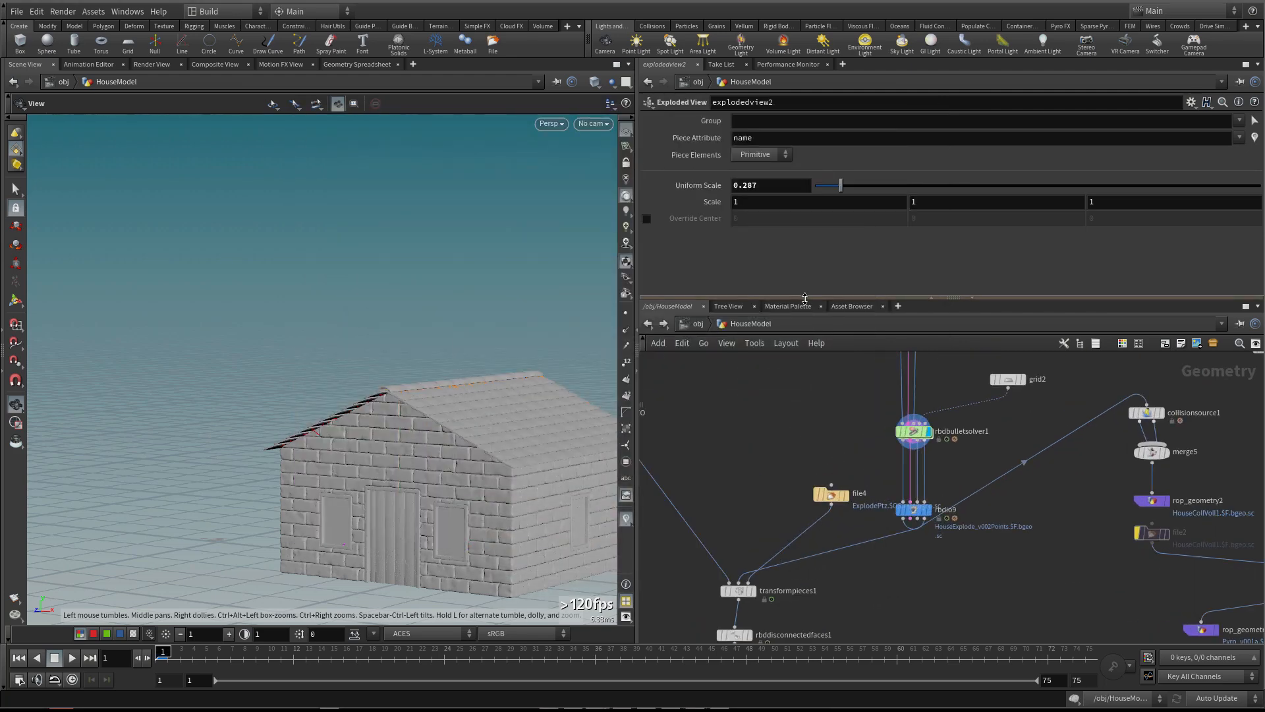
pyautogui.moveTo(805, 298); pyautogui.dragTo(810, 189)
pyautogui.moveTo(837, 369); pyautogui.dragTo(791, 415, button='middle')
pyautogui.scroll(2, 801, 403)
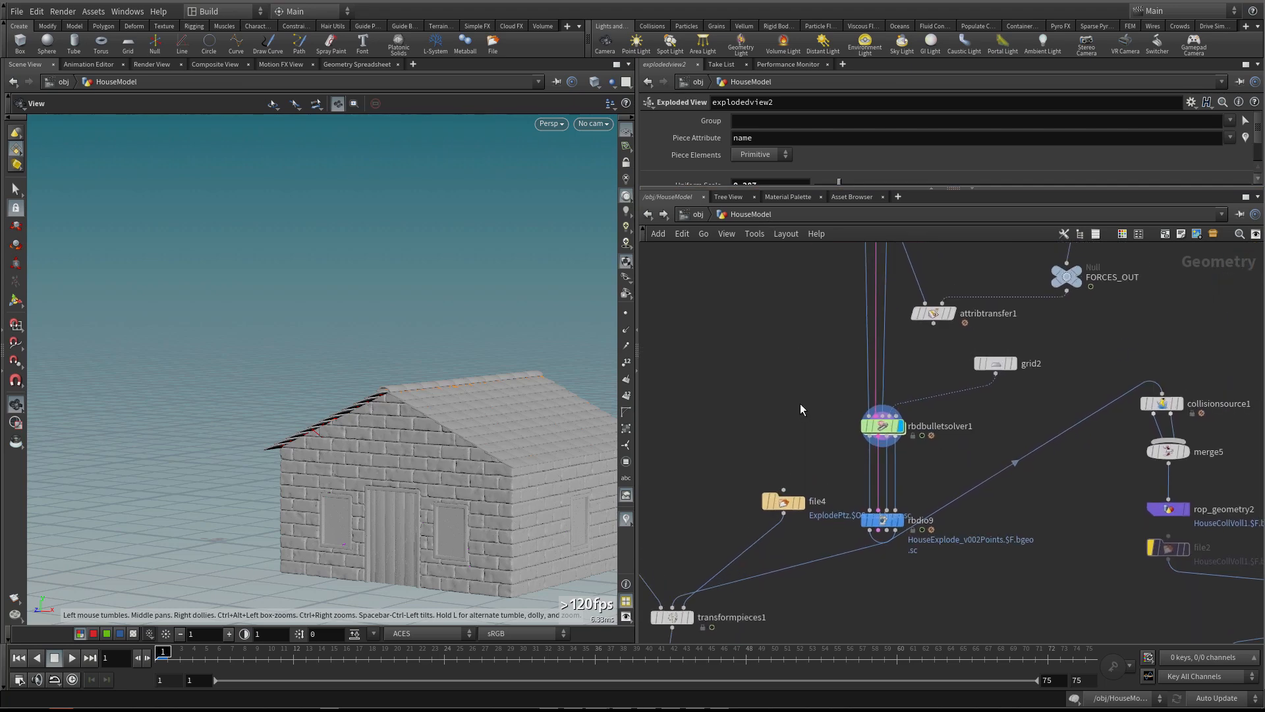
pyautogui.scroll(2, 827, 404)
pyautogui.click(892, 429)
pyautogui.moveTo(987, 446); pyautogui.dragTo(924, 459, button='middle')
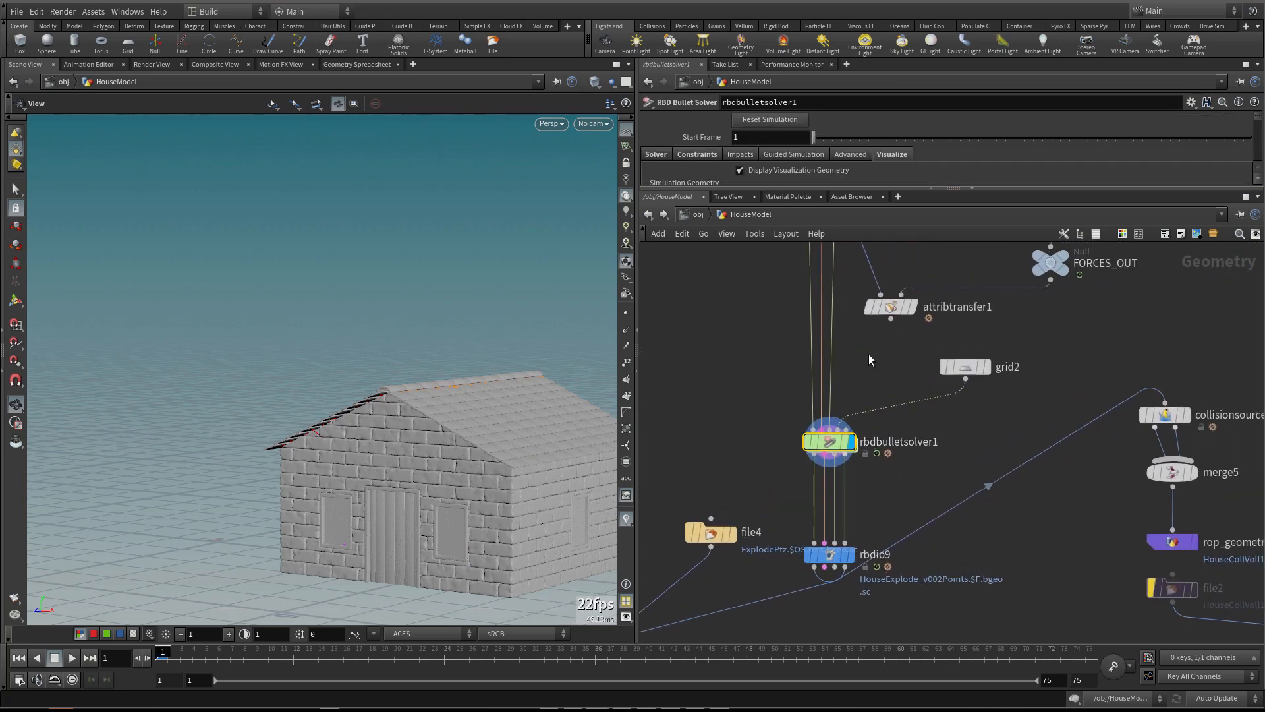
pyautogui.moveTo(868, 356); pyautogui.dragTo(868, 398, button='middle')
pyautogui.scroll(-2, 869, 400)
pyautogui.moveTo(814, 191); pyautogui.dragTo(815, 371)
pyautogui.click(656, 154)
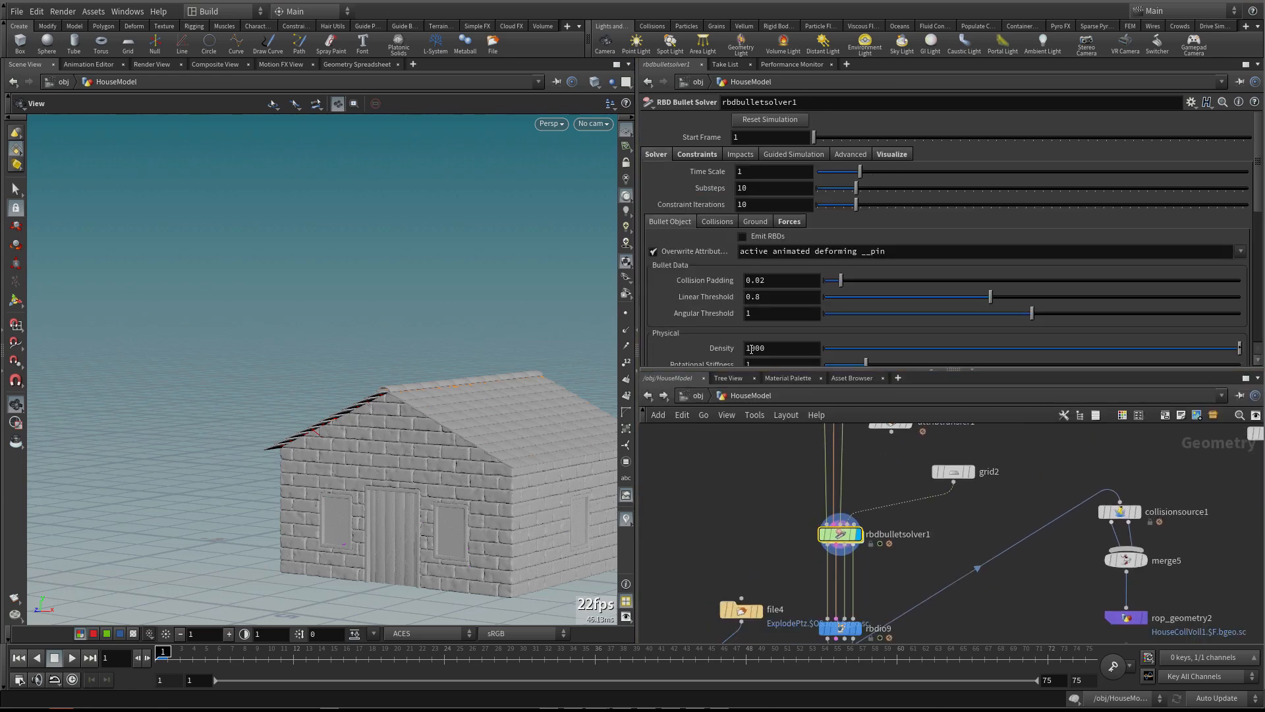
pyautogui.click(760, 283)
pyautogui.write('0')
pyautogui.press('Return')
pyautogui.moveTo(471, 417); pyautogui.dragTo(417, 364, button='right')
pyautogui.moveTo(479, 504); pyautogui.dragTo(409, 481, button='middle')
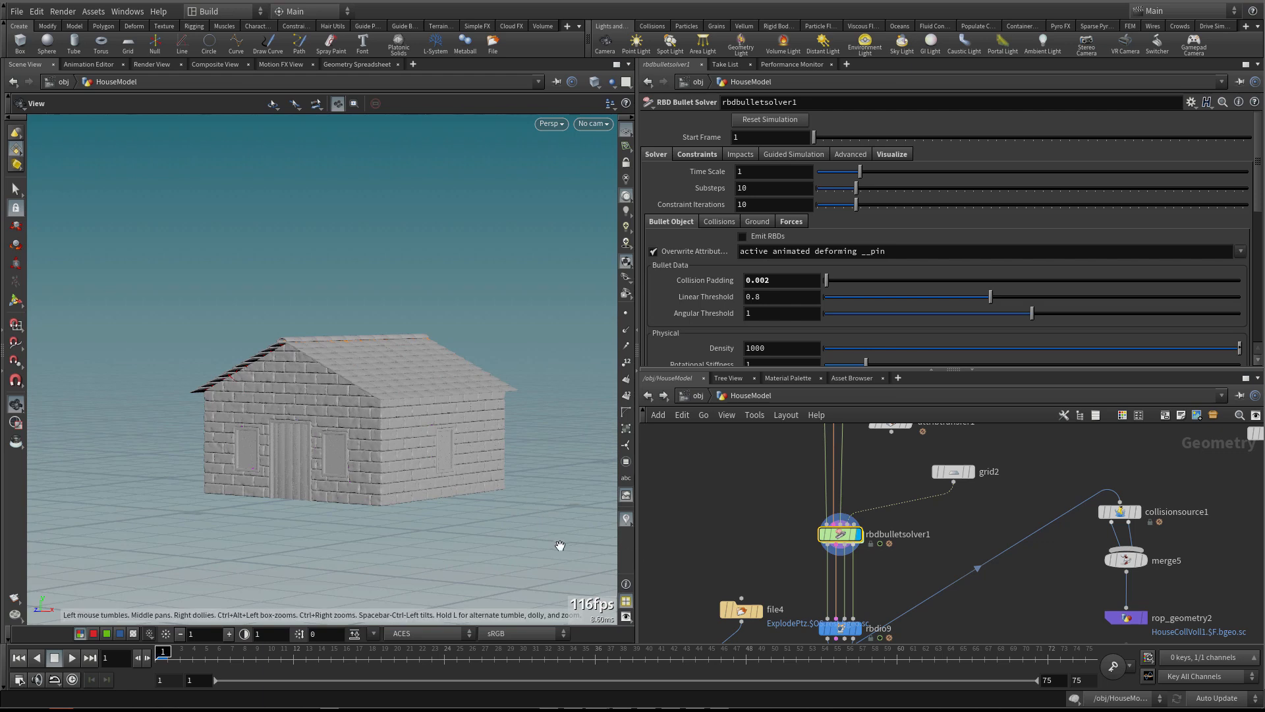
# Wire attribtransfer1 into the third input of rbdbulletsolver1 in place of the constraint properties connection.
pyautogui.moveTo(713, 518); pyautogui.dragTo(714, 505, button='middle')
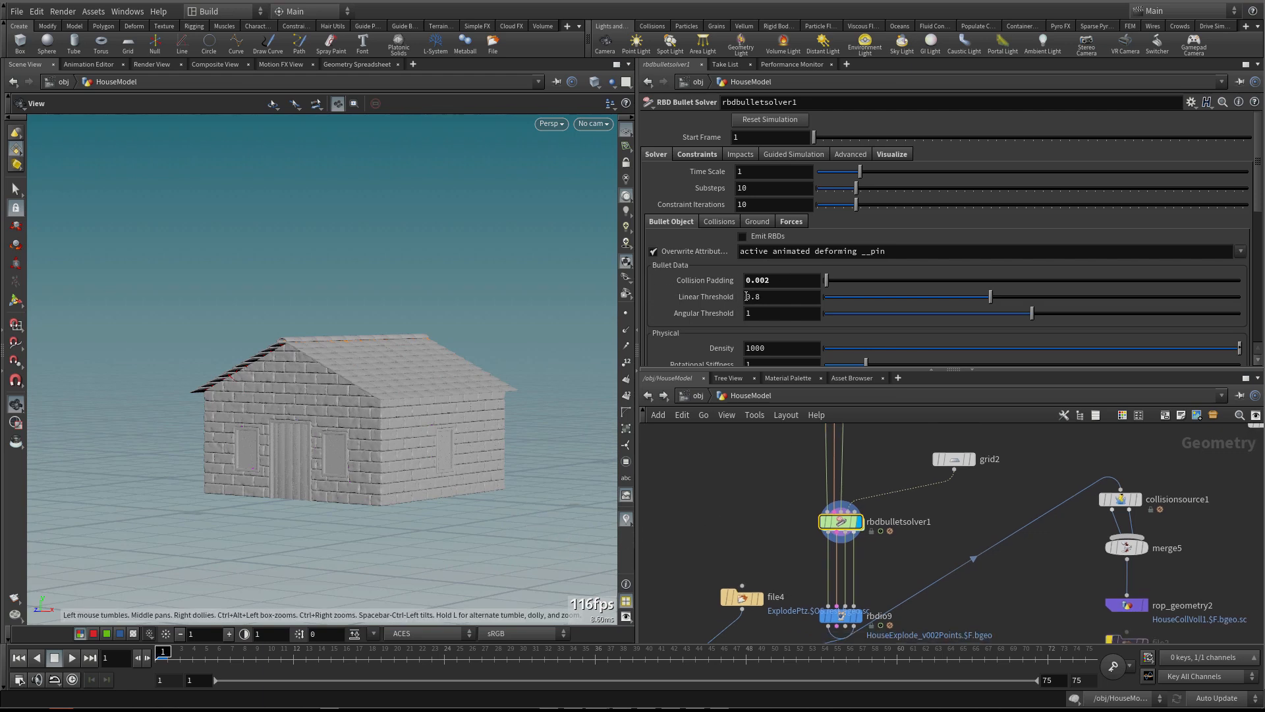
pyautogui.moveTo(774, 422); pyautogui.dragTo(776, 495, button='middle')
pyautogui.scroll(-1, 765, 432)
pyautogui.scroll(-1, 778, 500)
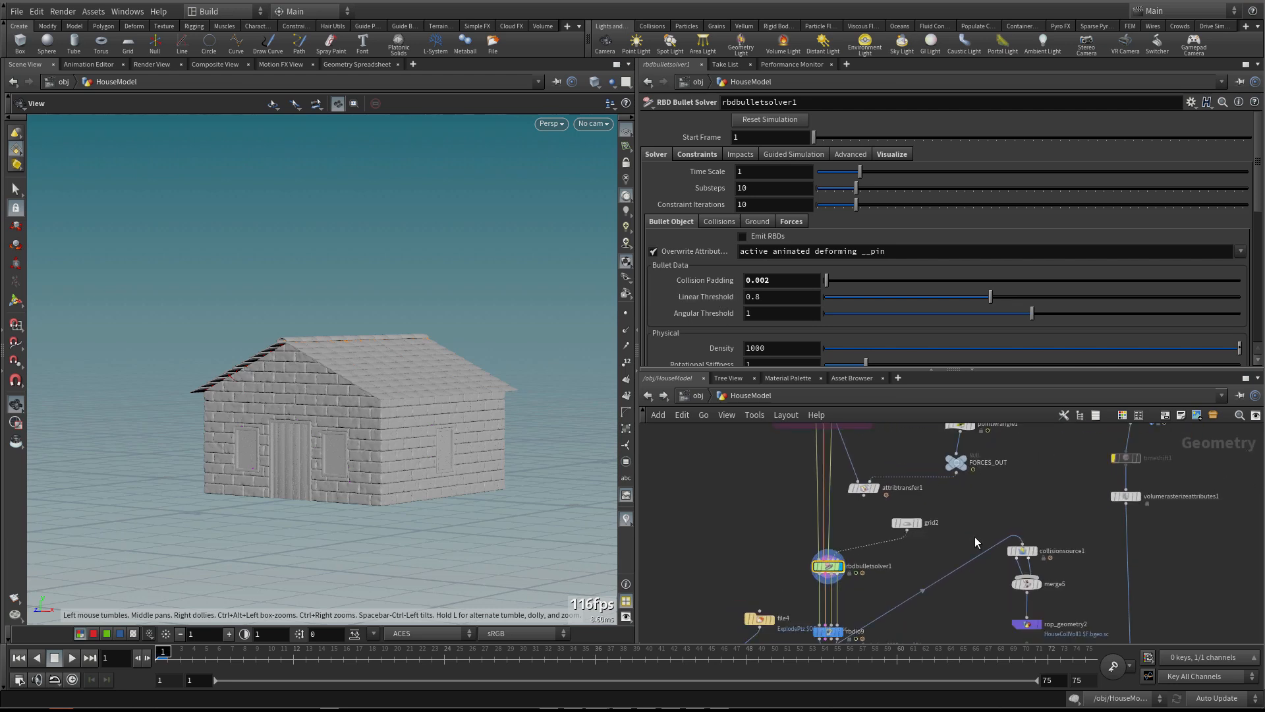
pyautogui.click(863, 496)
pyautogui.click(829, 550)
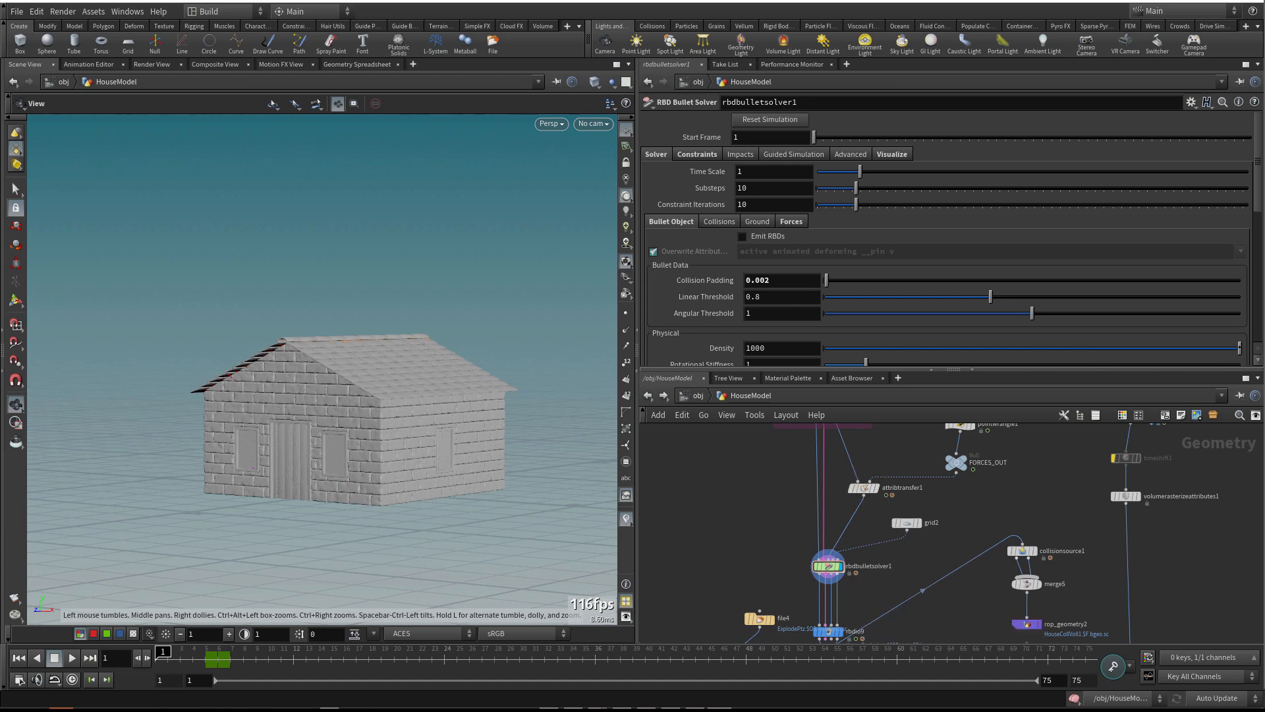
# Remove v from rbdbulletsolver1's overwrite attributes list and delete the channels on its enable toggle.
pyautogui.click(828, 567)
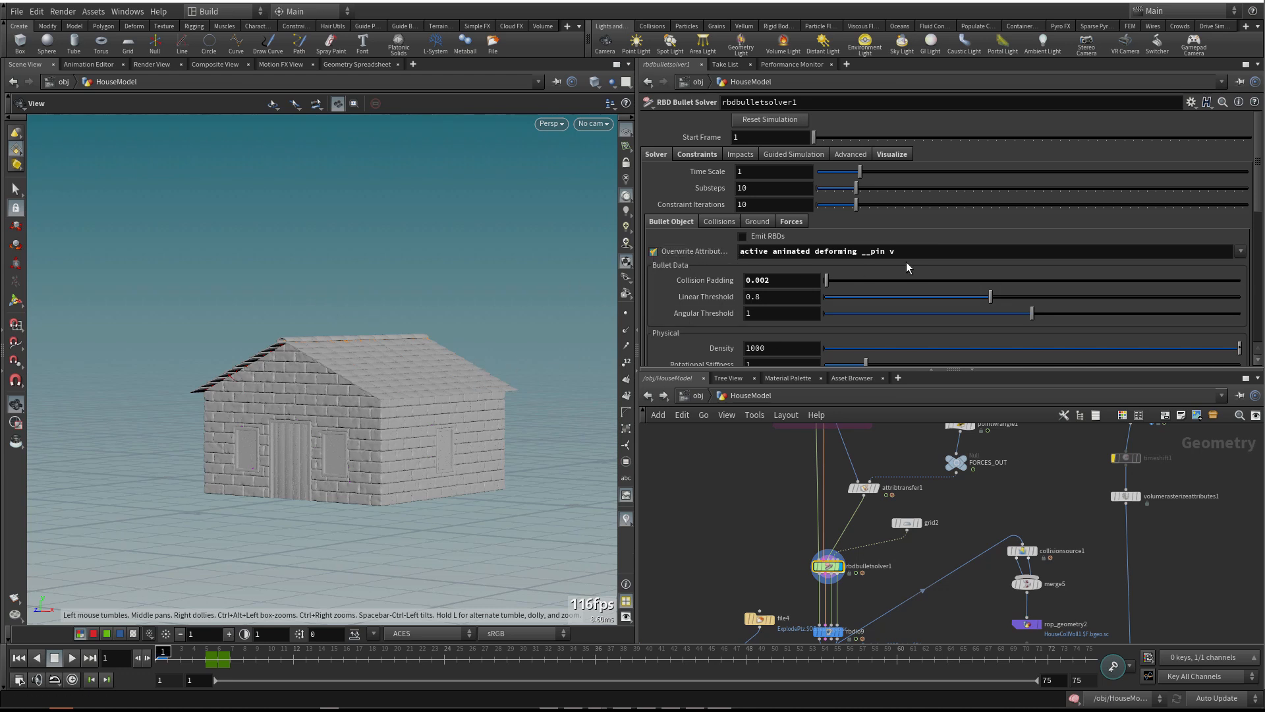
pyautogui.moveTo(886, 254); pyautogui.dragTo(932, 254)
pyautogui.press('Return')
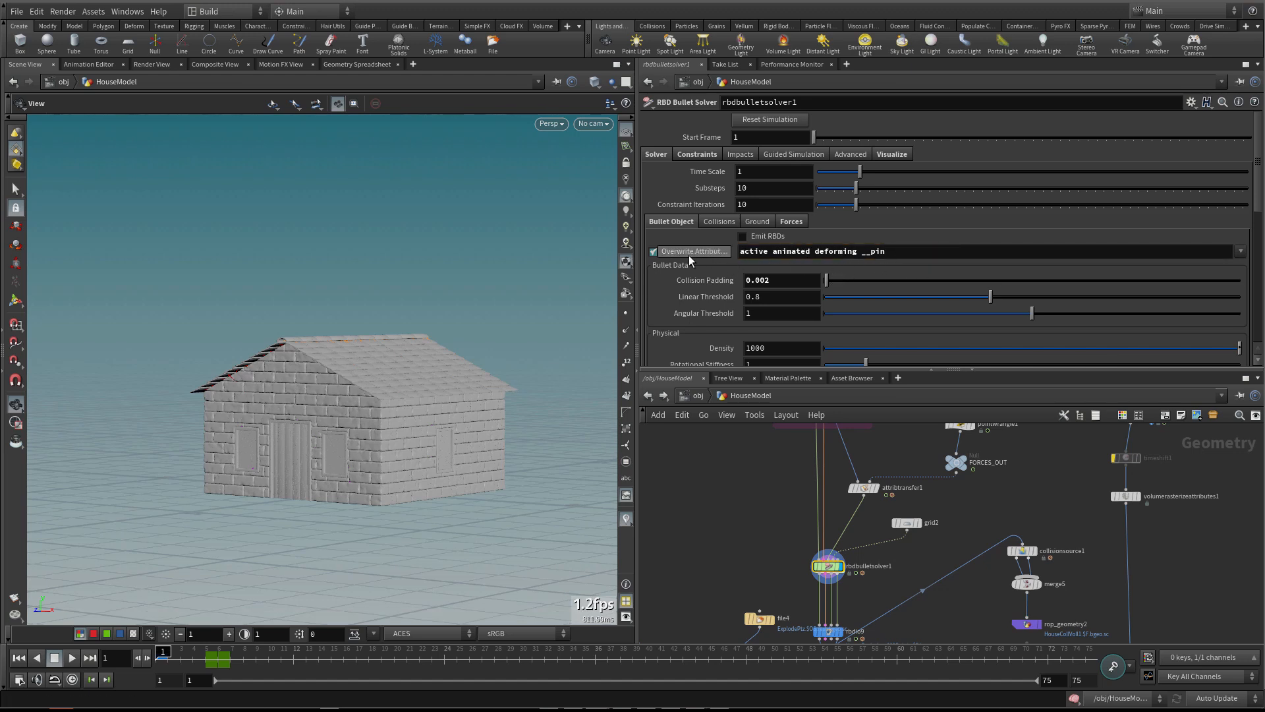
pyautogui.rightClick(654, 251)
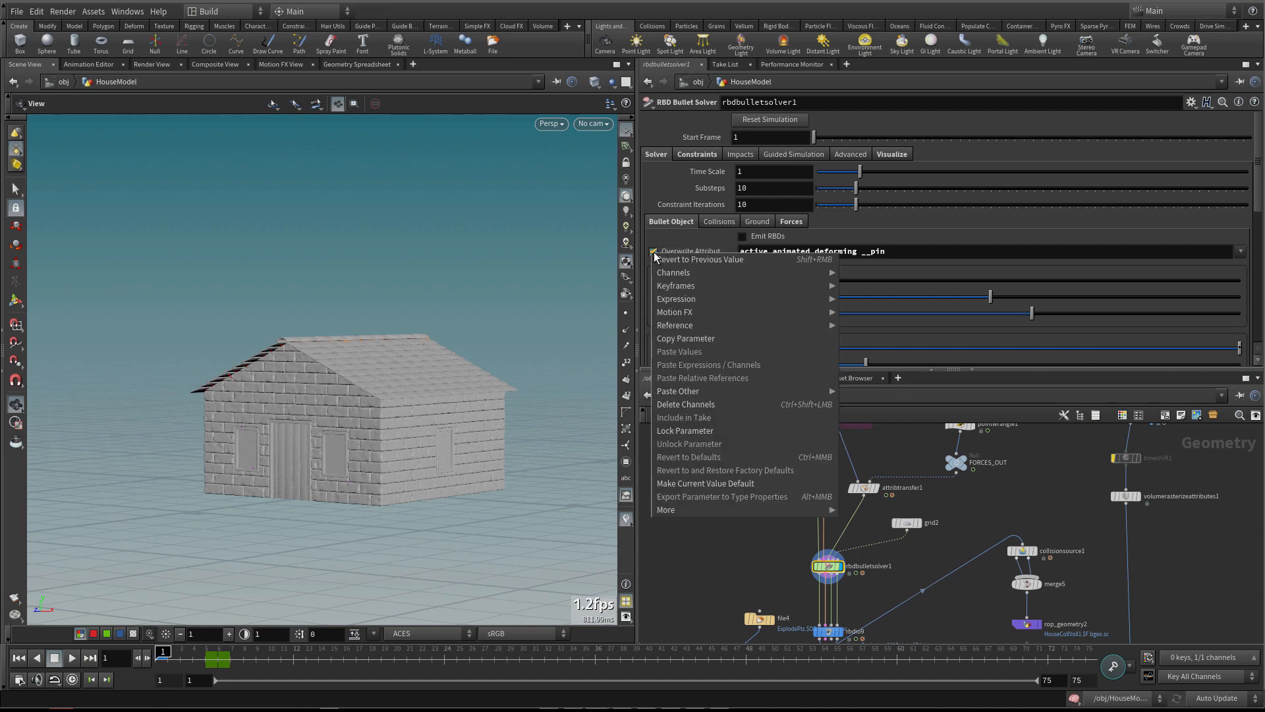
pyautogui.click(686, 405)
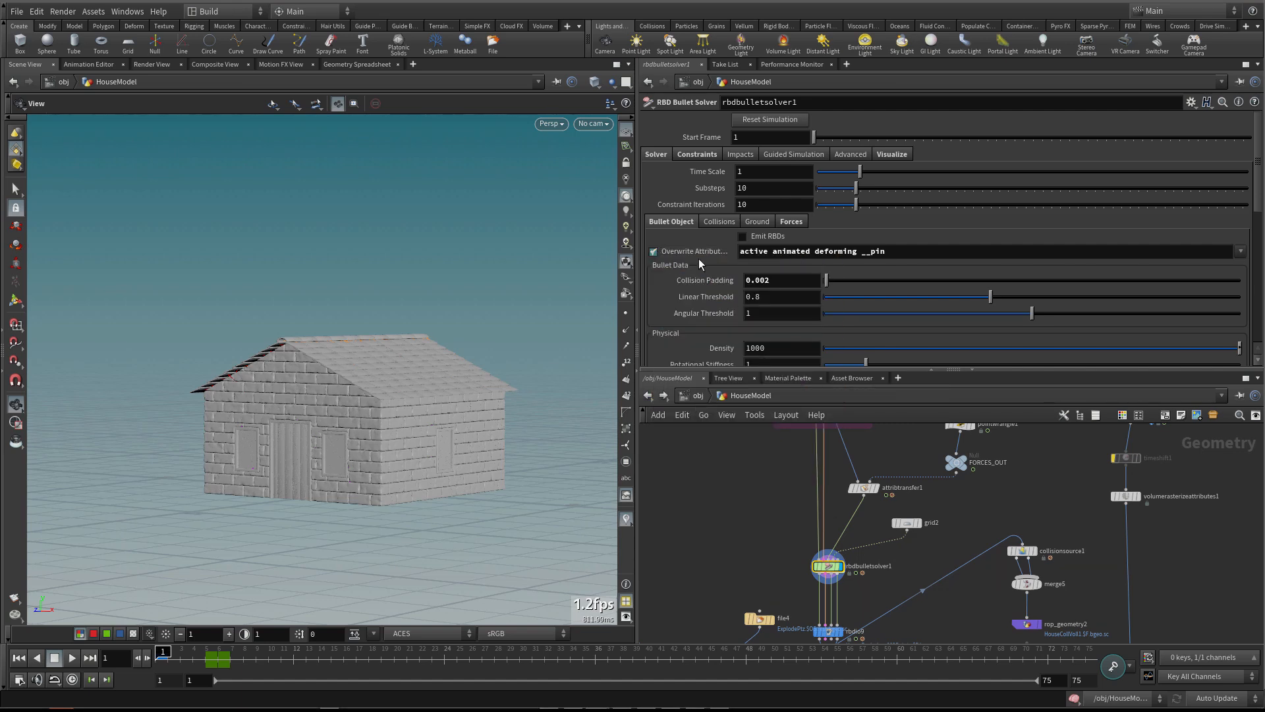
# Reconnect the third output of rbdconstraintproperties8 directly to rbdbulletsolver1, replacing the attribtransfer1 connection.
pyautogui.moveTo(863, 441); pyautogui.dragTo(843, 454, button='middle')
pyautogui.scroll(-1, 845, 454)
pyautogui.scroll(-1, 763, 496)
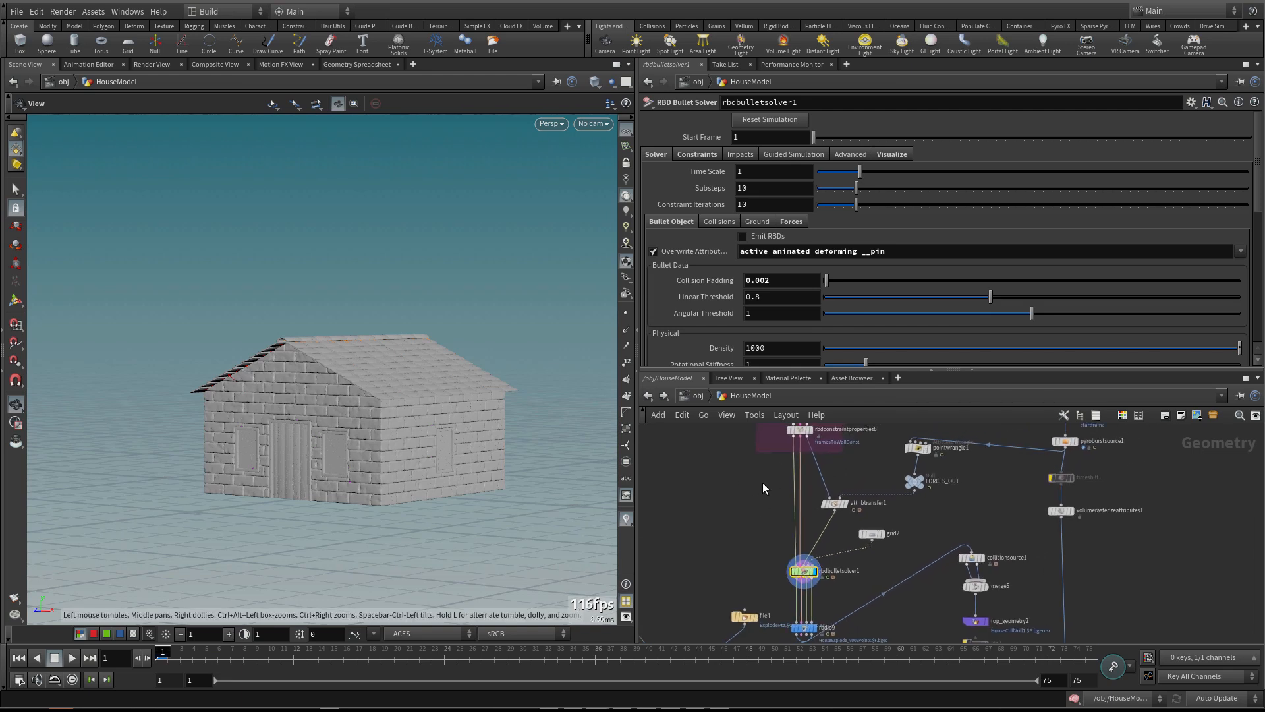
pyautogui.click(808, 437)
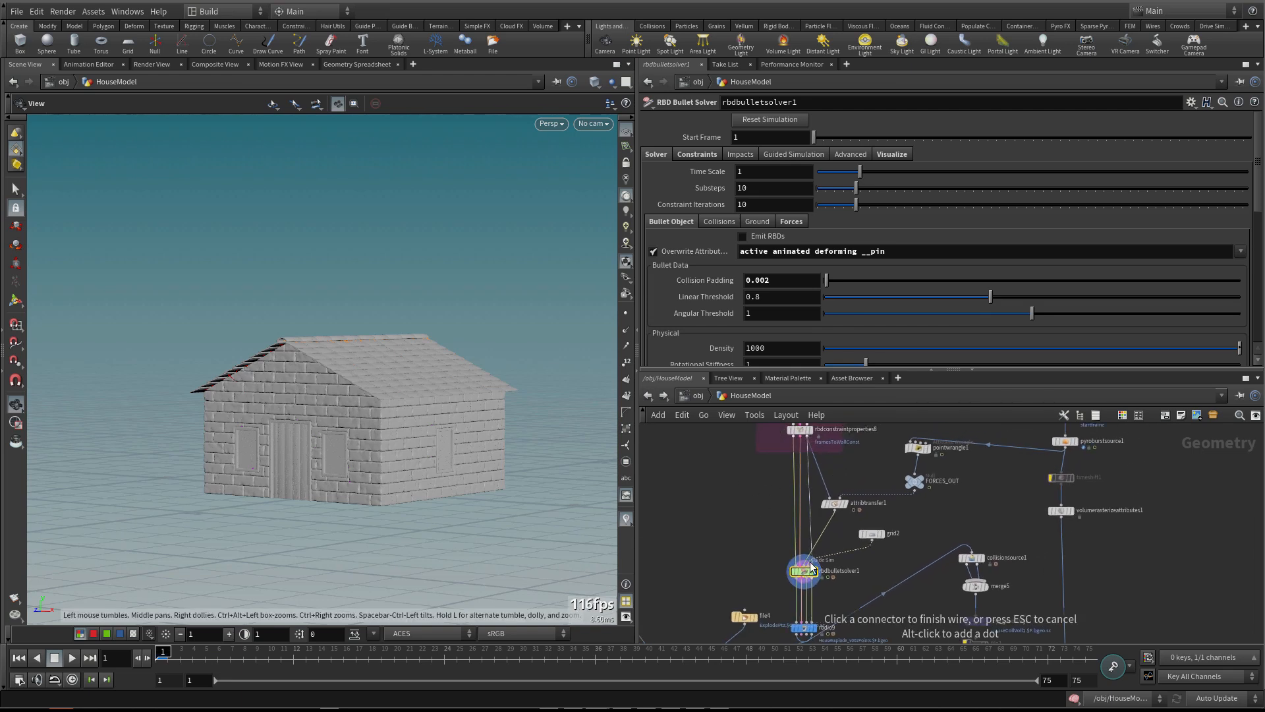
pyautogui.click(809, 566)
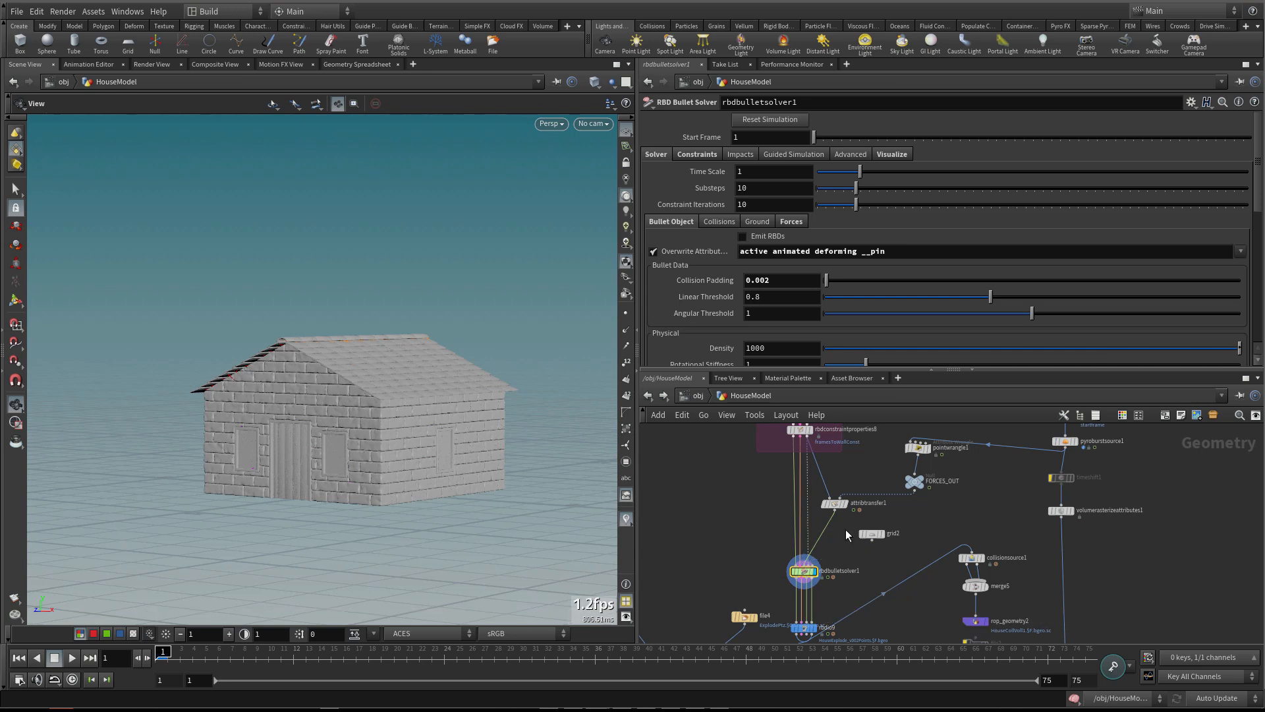
pyautogui.hotkey('ctrl', 'z')
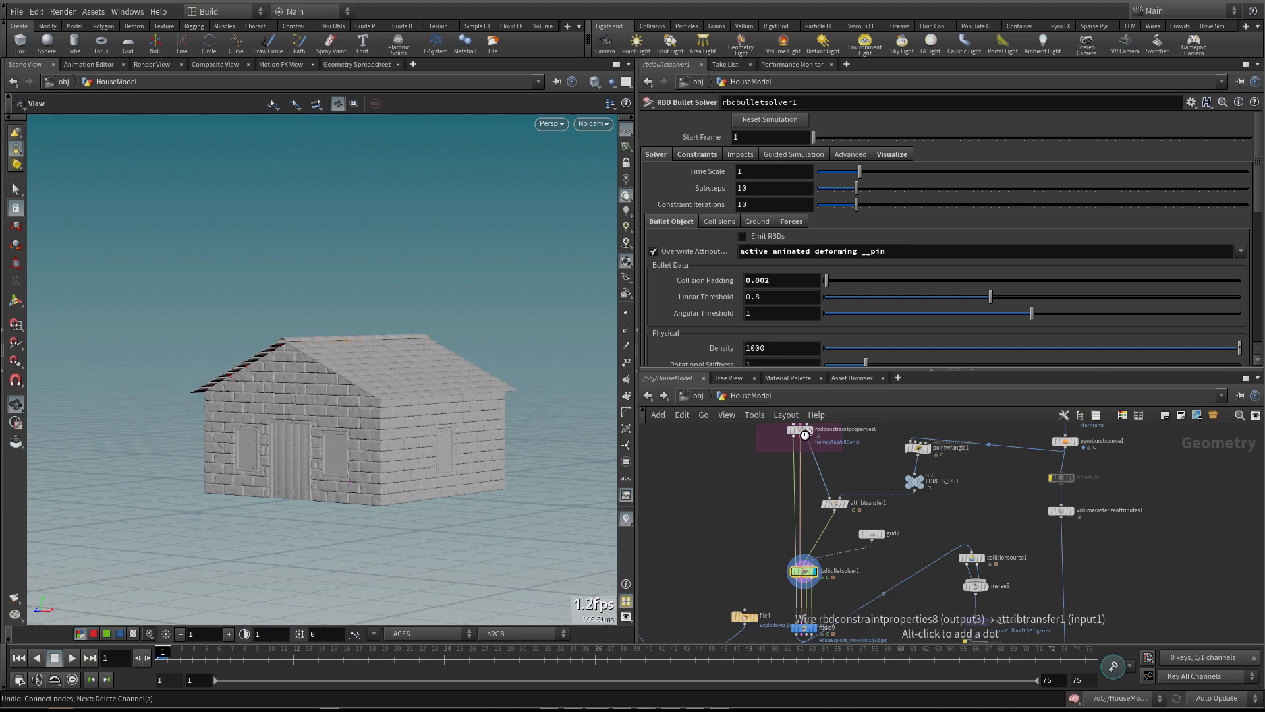
pyautogui.click(807, 437)
pyautogui.click(809, 565)
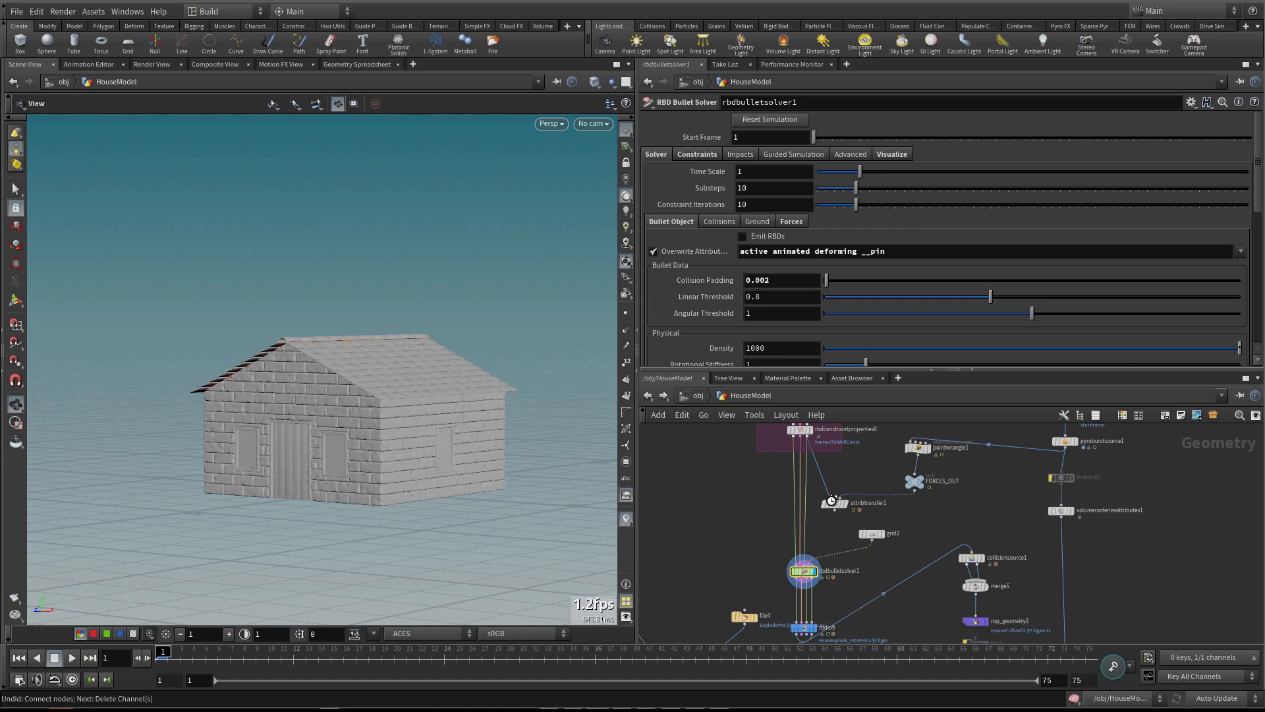
# Review the Glue breaking thresholds in the bullet solver's constraint settings.
pyautogui.moveTo(699, 543); pyautogui.dragTo(707, 515, button='middle')
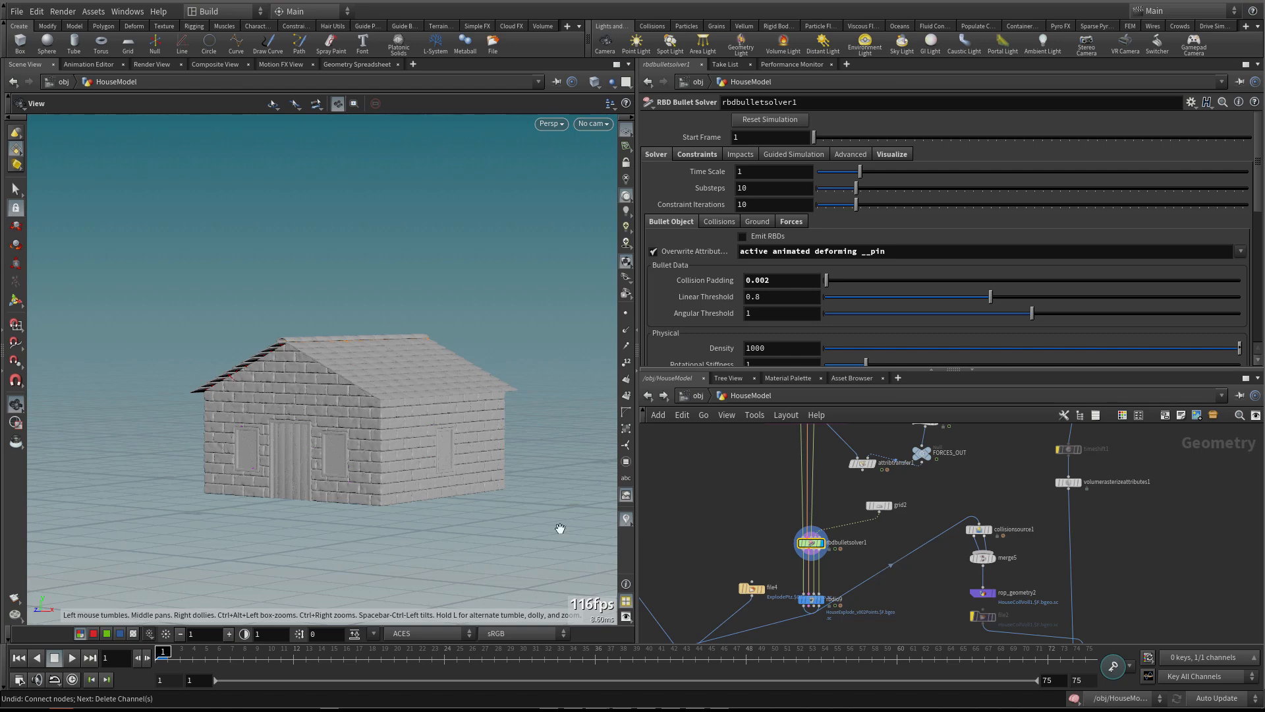
pyautogui.click(696, 155)
pyautogui.scroll(-6, 711, 315)
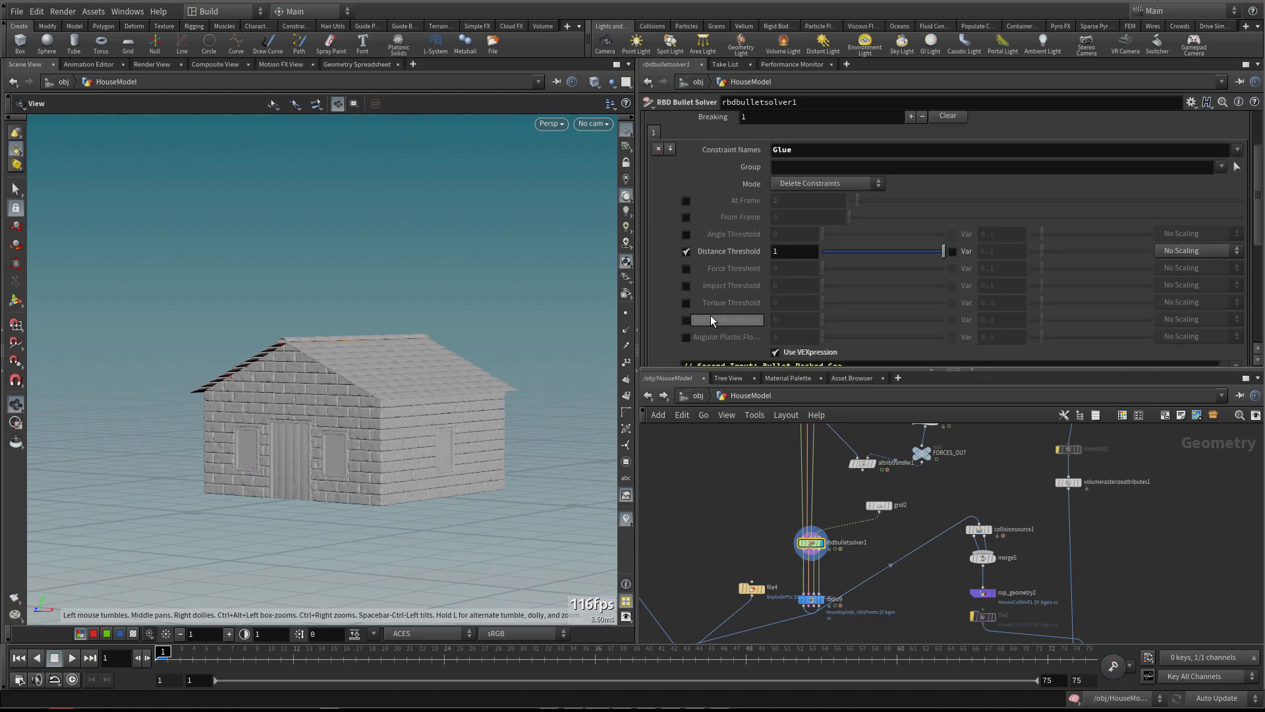
pyautogui.scroll(6, 714, 273)
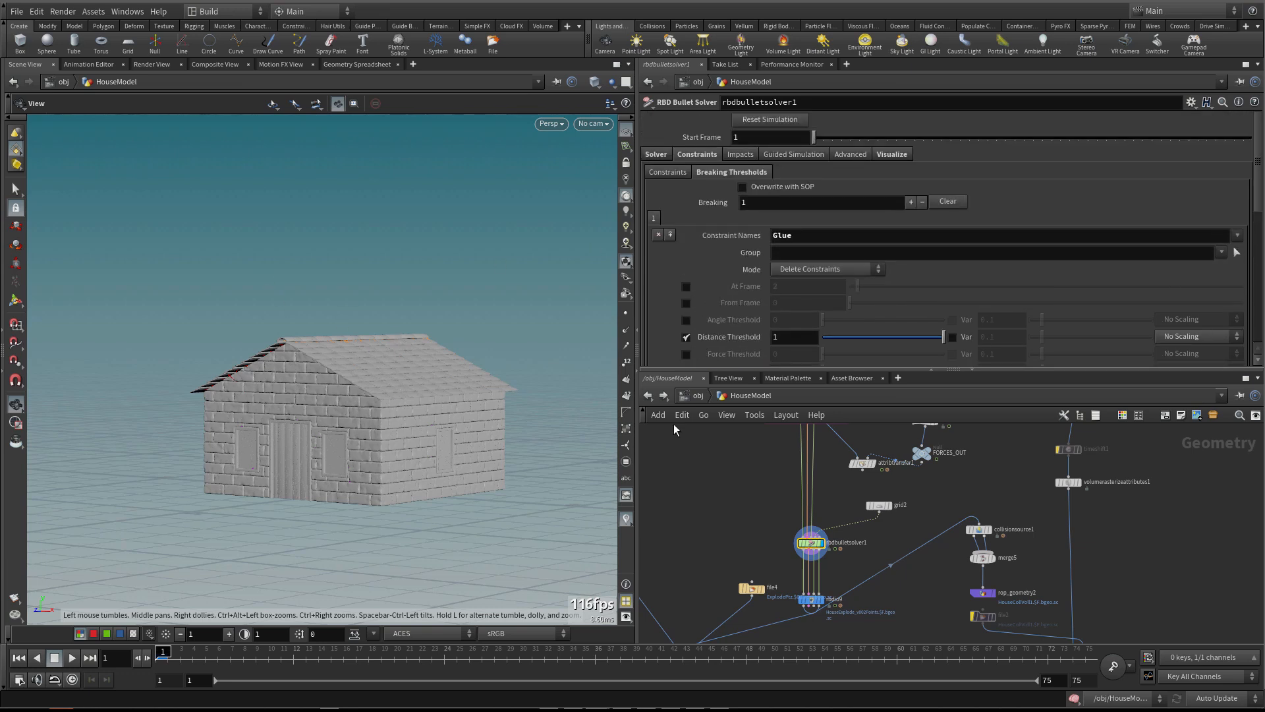
pyautogui.scroll(-2, 727, 491)
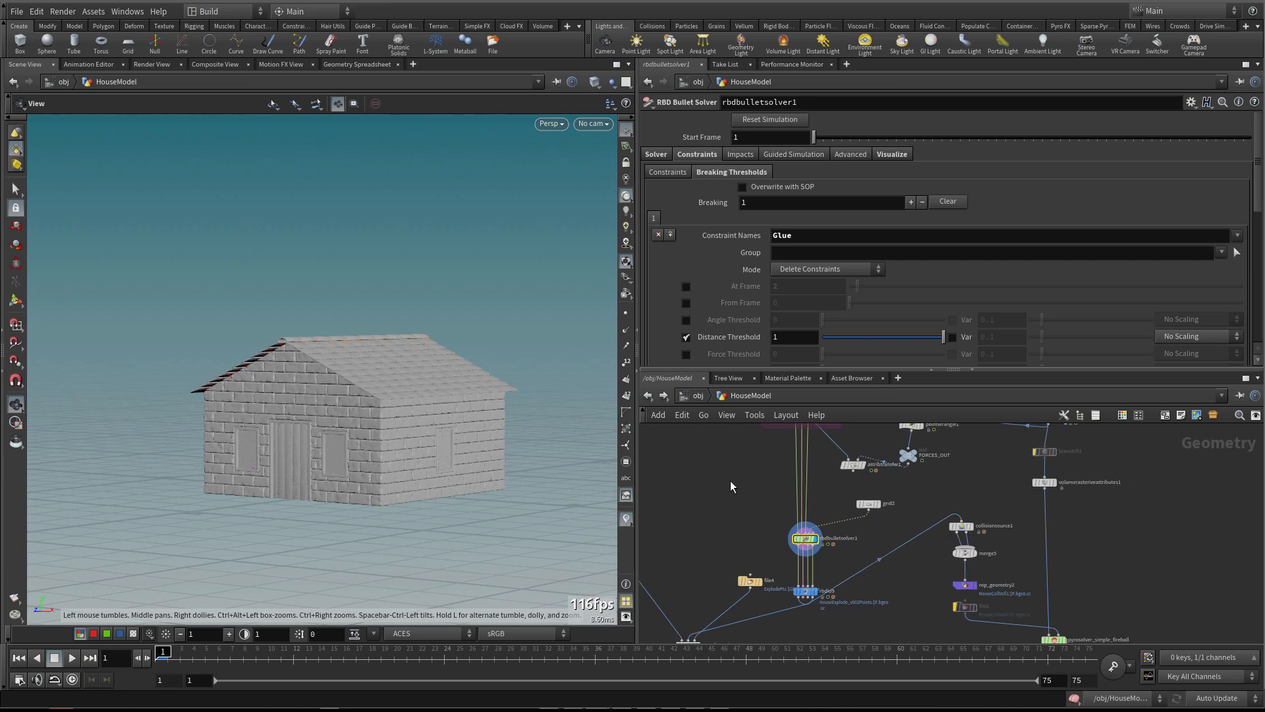
# Inside rbdbulletsolver1's forces network, add a POP Wind node and wire it into force_output.
pyautogui.scroll(3, 728, 494)
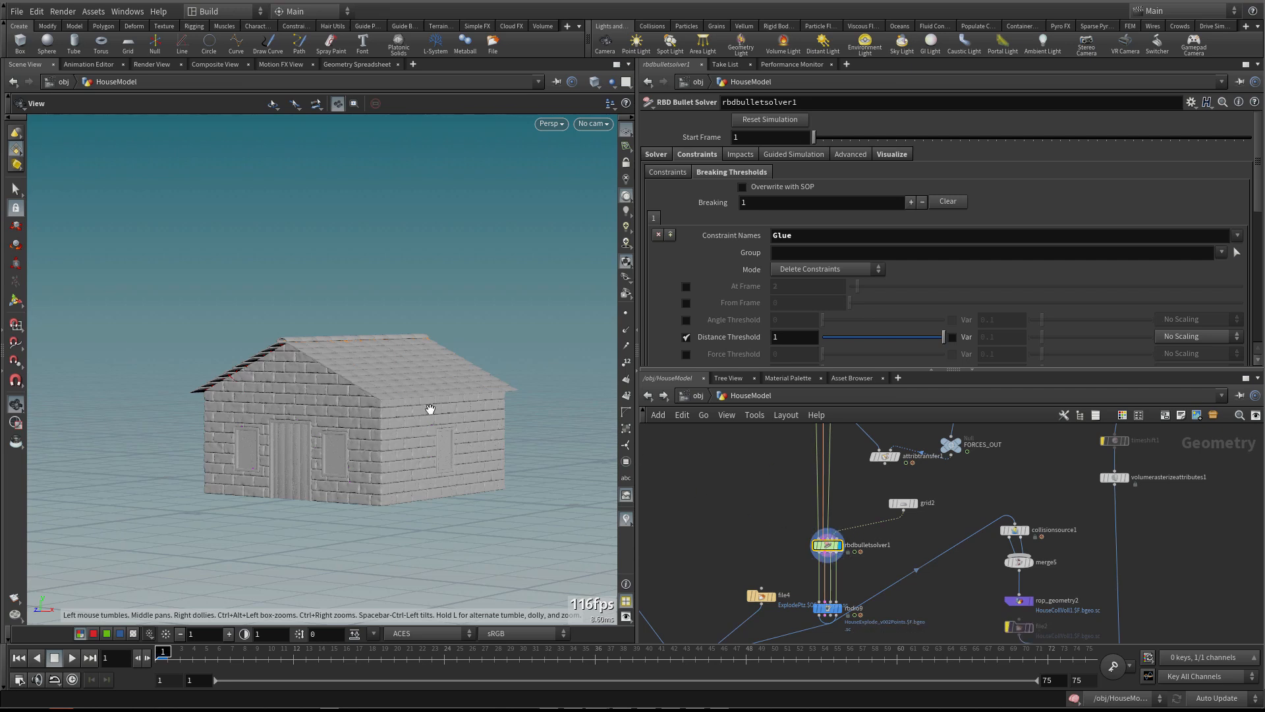
pyautogui.doubleClick(824, 544)
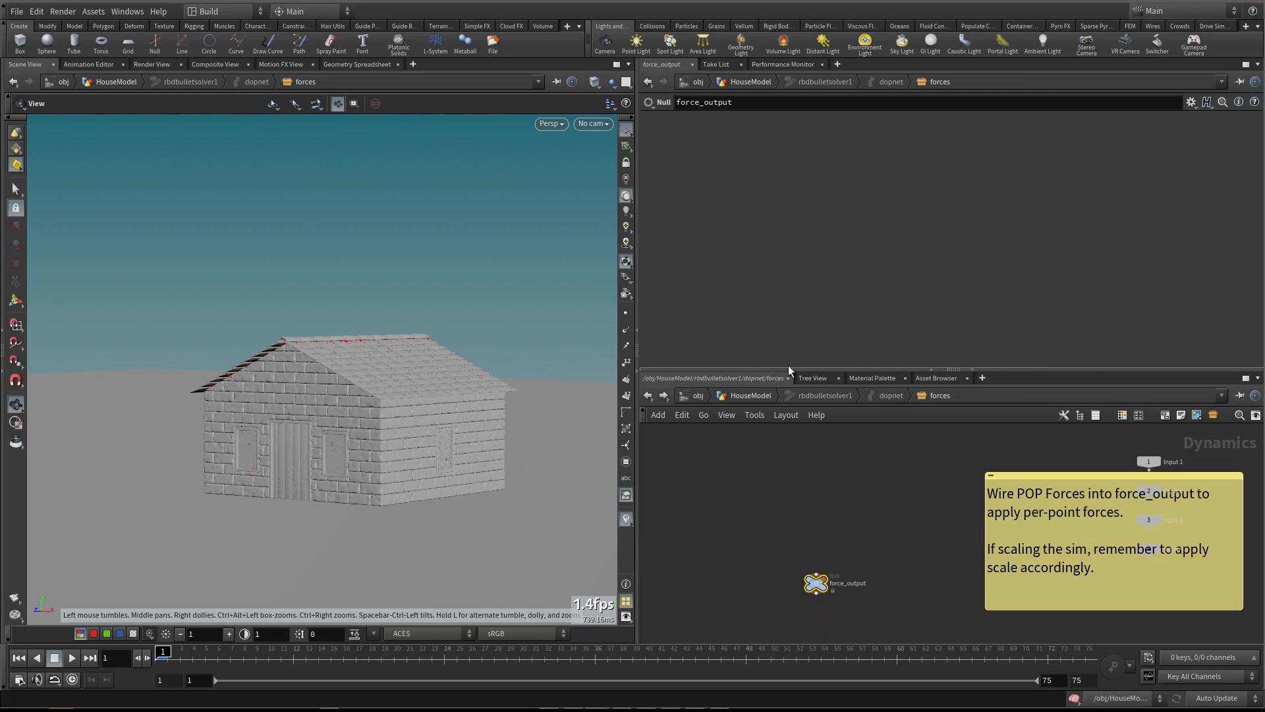
pyautogui.moveTo(788, 368); pyautogui.dragTo(786, 321)
pyautogui.scroll(2, 780, 430)
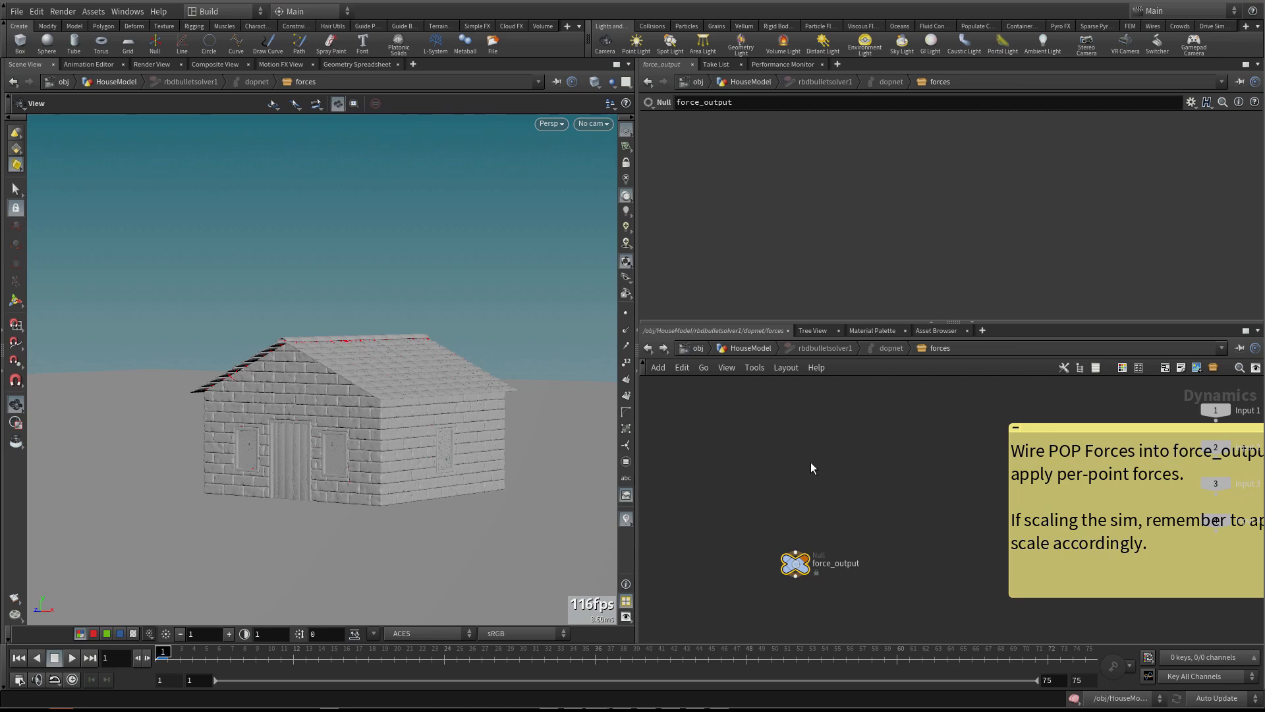
pyautogui.press('Tab')
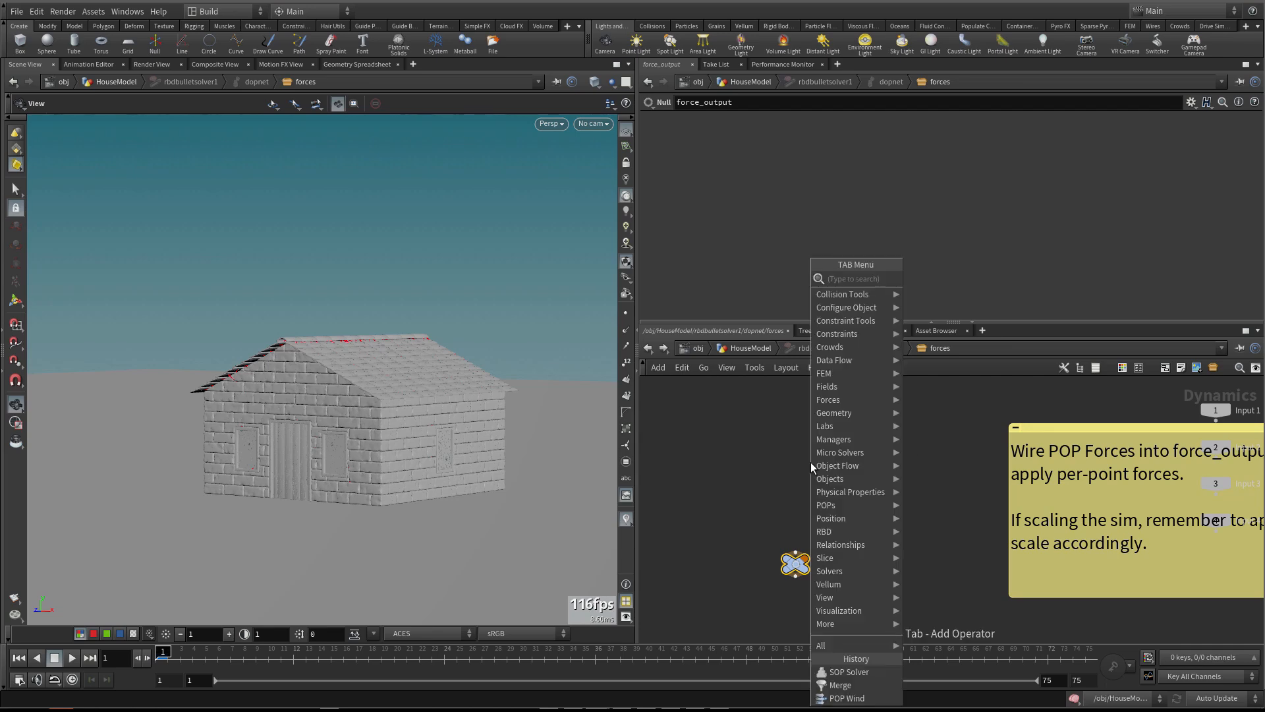
pyautogui.write('pop')
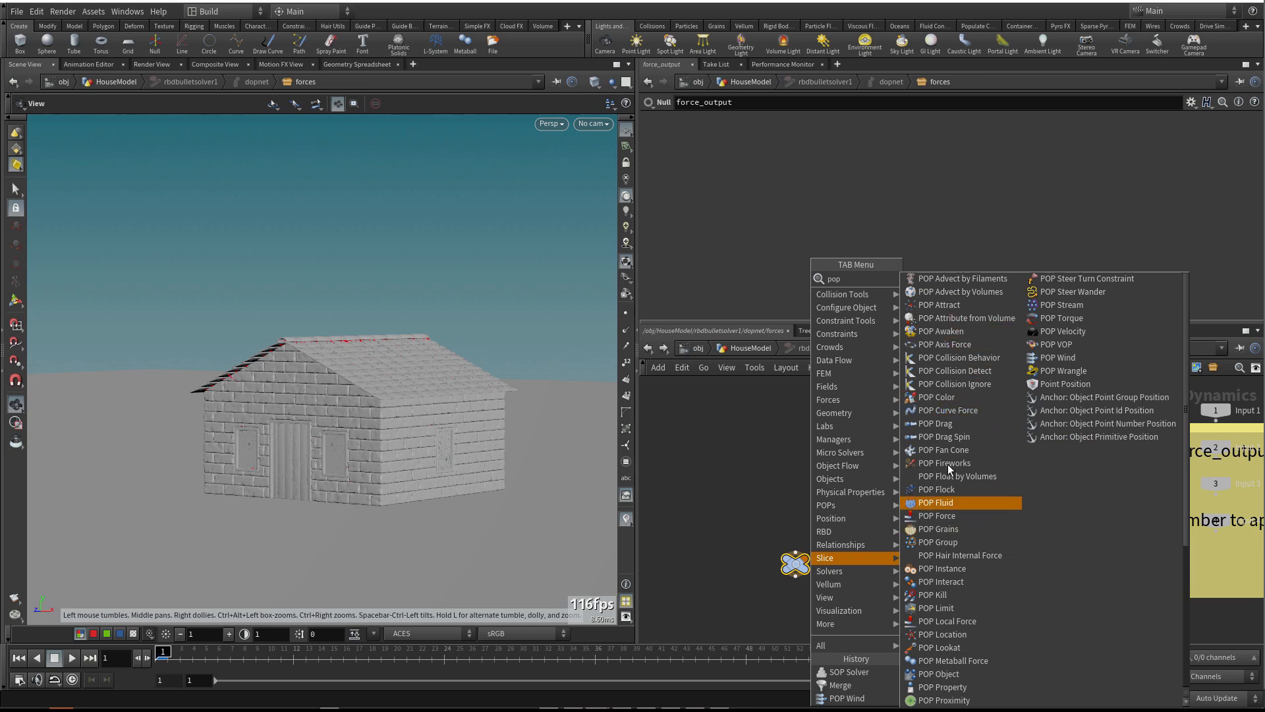
pyautogui.write('w')
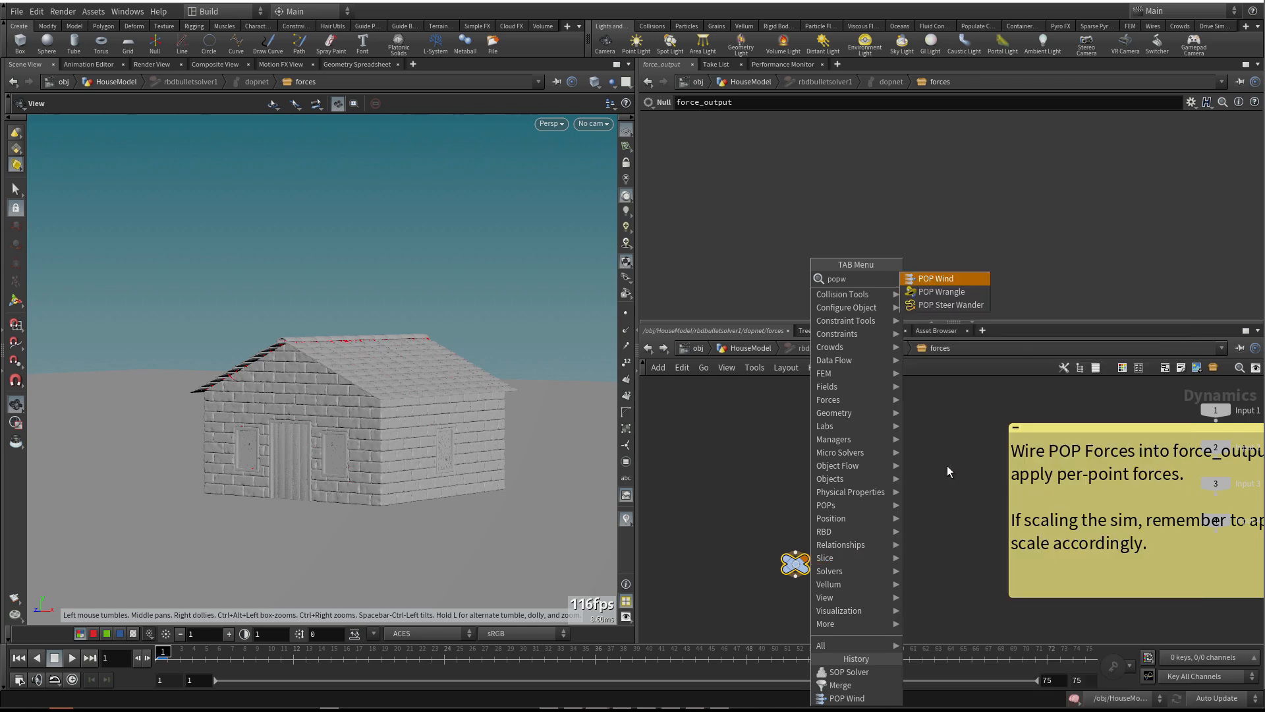
pyautogui.click(950, 281)
pyautogui.click(781, 497)
pyautogui.click(784, 502)
pyautogui.click(795, 551)
# Set the POP Wind's X wind velocity to 10 and its noise amplitude to 2.
pyautogui.doubleClick(735, 170)
pyautogui.write('1')
pyautogui.click(755, 251)
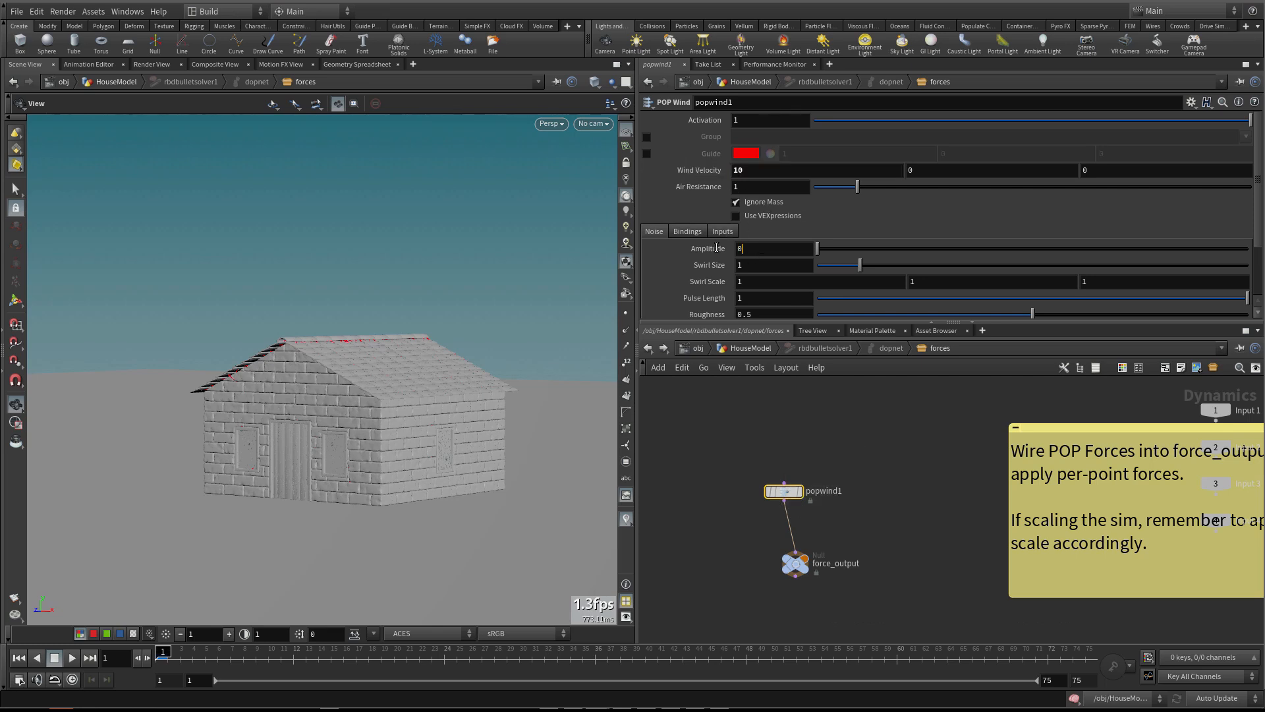
pyautogui.press('Return')
# Play the simulation with the whole house in view to check the wind's effect.
pyautogui.moveTo(459, 384); pyautogui.dragTo(381, 394)
pyautogui.moveTo(447, 399); pyautogui.dragTo(381, 413, button='right')
pyautogui.press('Up')
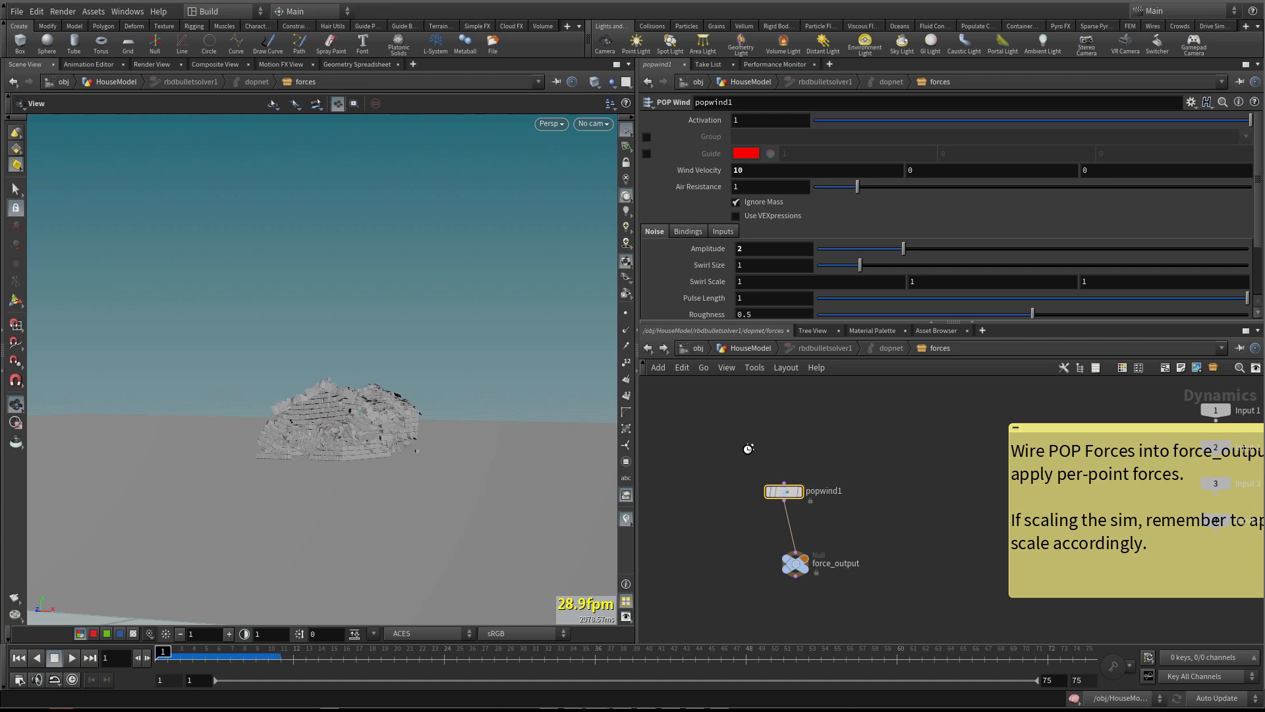
# Bypass the popwind1 node in the forces network.
pyautogui.scroll(3, 804, 461)
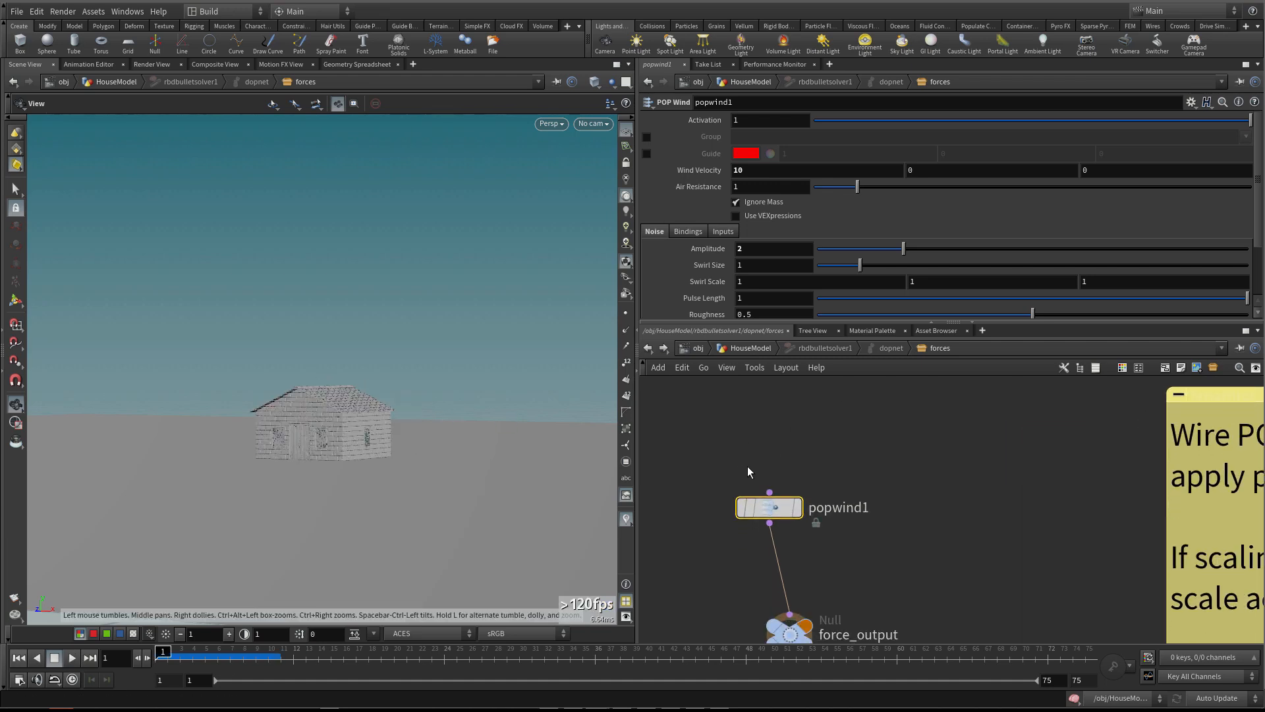
pyautogui.moveTo(743, 467); pyautogui.dragTo(751, 411, button='middle')
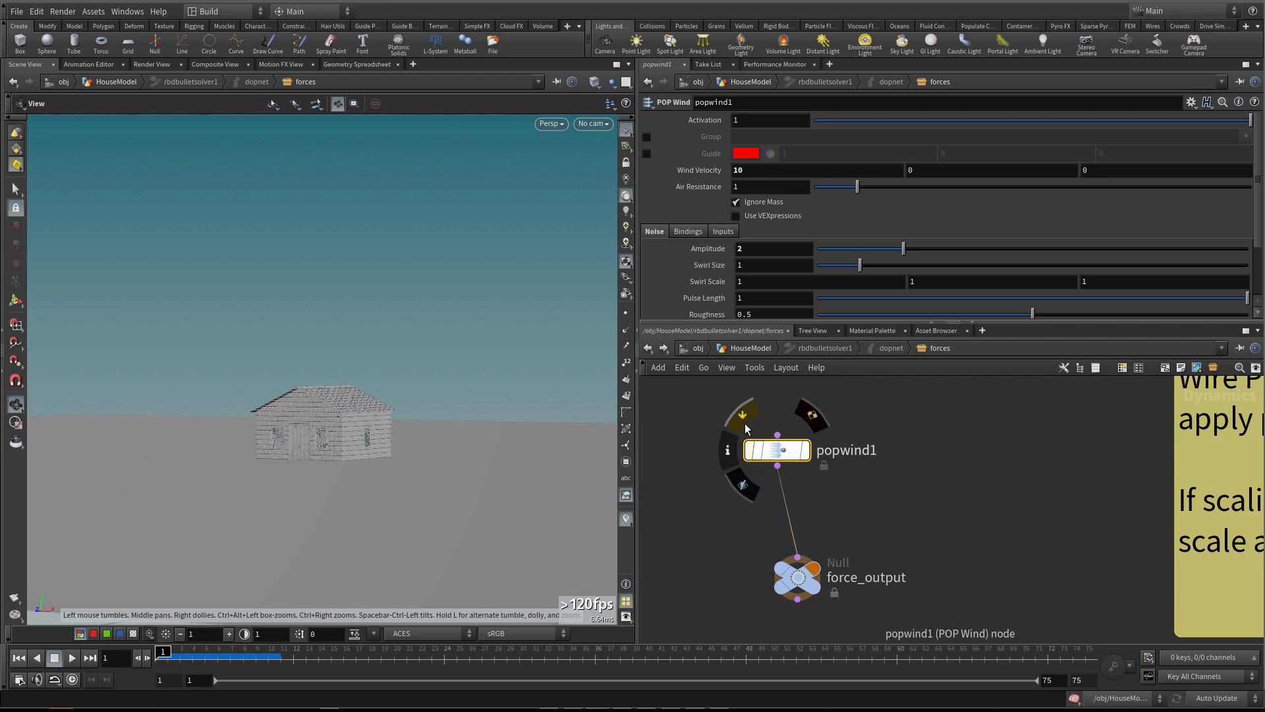
pyautogui.click(742, 418)
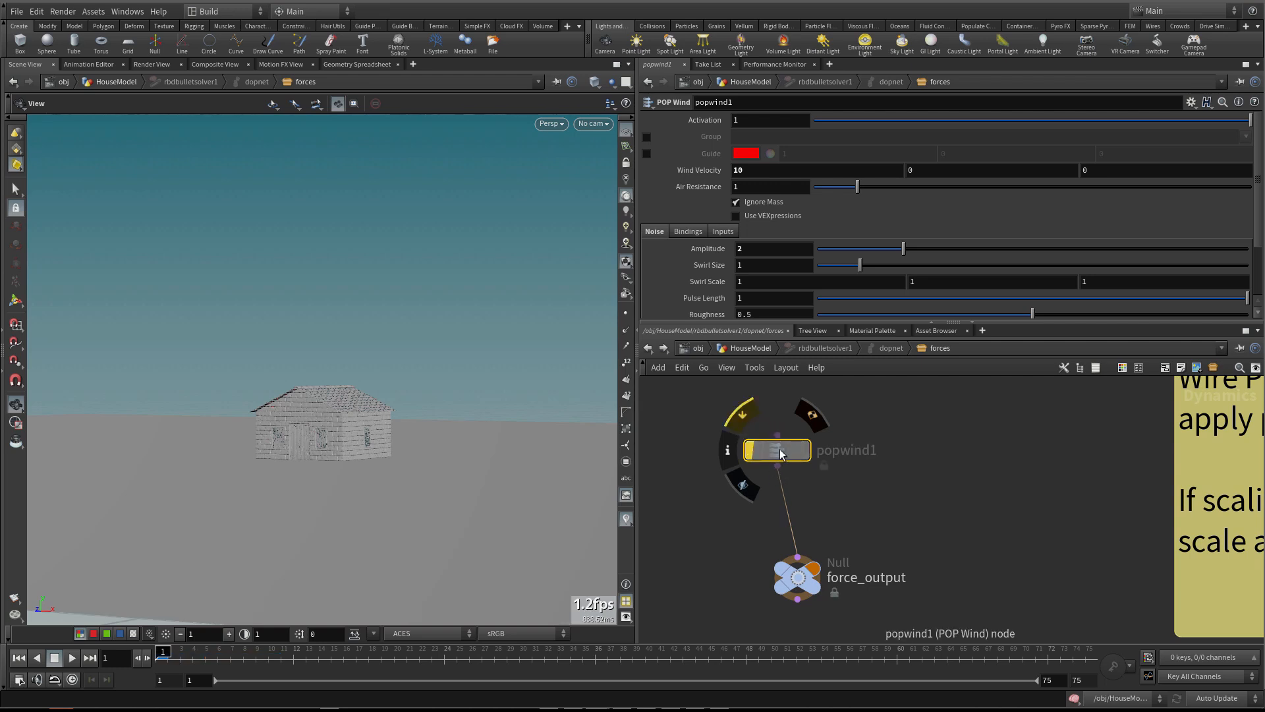
# Insert a Merge node on the connection between popwind1 and force_output.
pyautogui.moveTo(780, 450); pyautogui.dragTo(721, 449)
pyautogui.press('Tab')
pyautogui.write('mer')
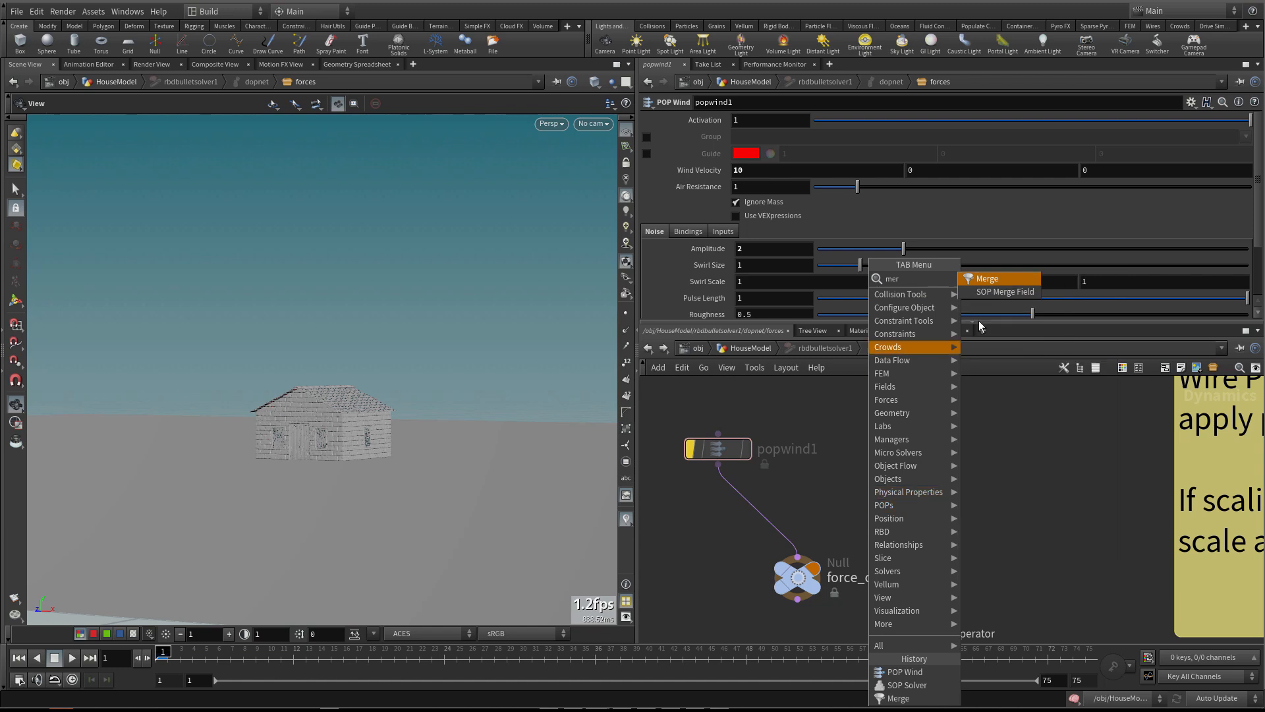
pyautogui.click(1007, 279)
pyautogui.click(837, 507)
pyautogui.moveTo(841, 506); pyautogui.dragTo(825, 529)
pyautogui.scroll(-2, 868, 455)
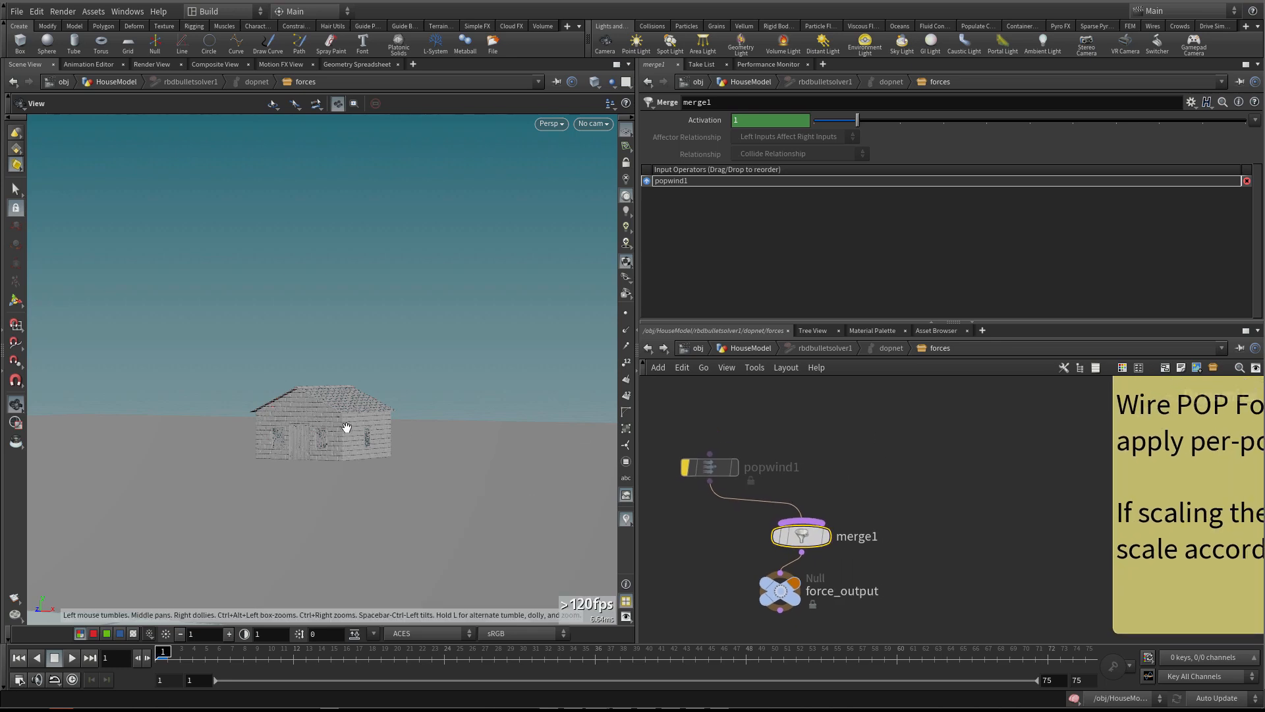
# Look over the house and the parent HouseModel network, returning to the solver's forces network.
pyautogui.moveTo(307, 417); pyautogui.dragTo(503, 395, button='right')
pyautogui.moveTo(448, 400); pyautogui.dragTo(452, 419)
pyautogui.moveTo(452, 419); pyautogui.dragTo(403, 417, button='right')
pyautogui.moveTo(367, 373); pyautogui.dragTo(359, 356, button='middle')
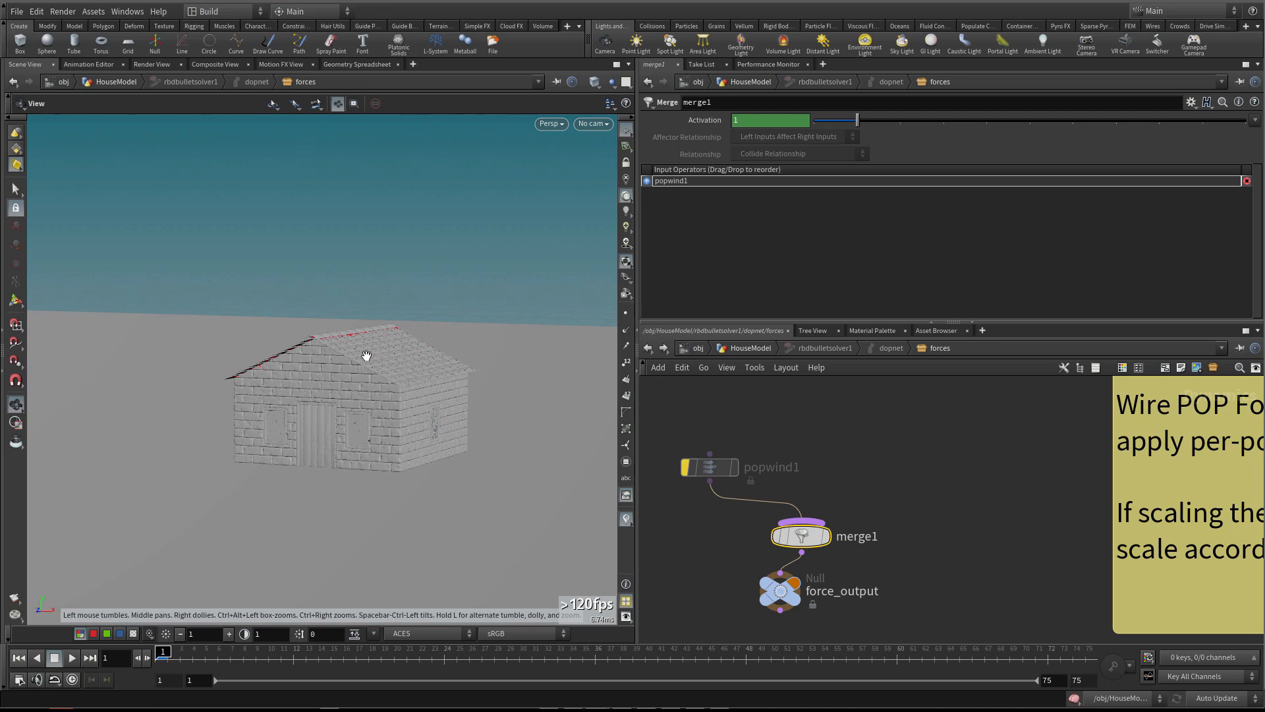
pyautogui.click(757, 348)
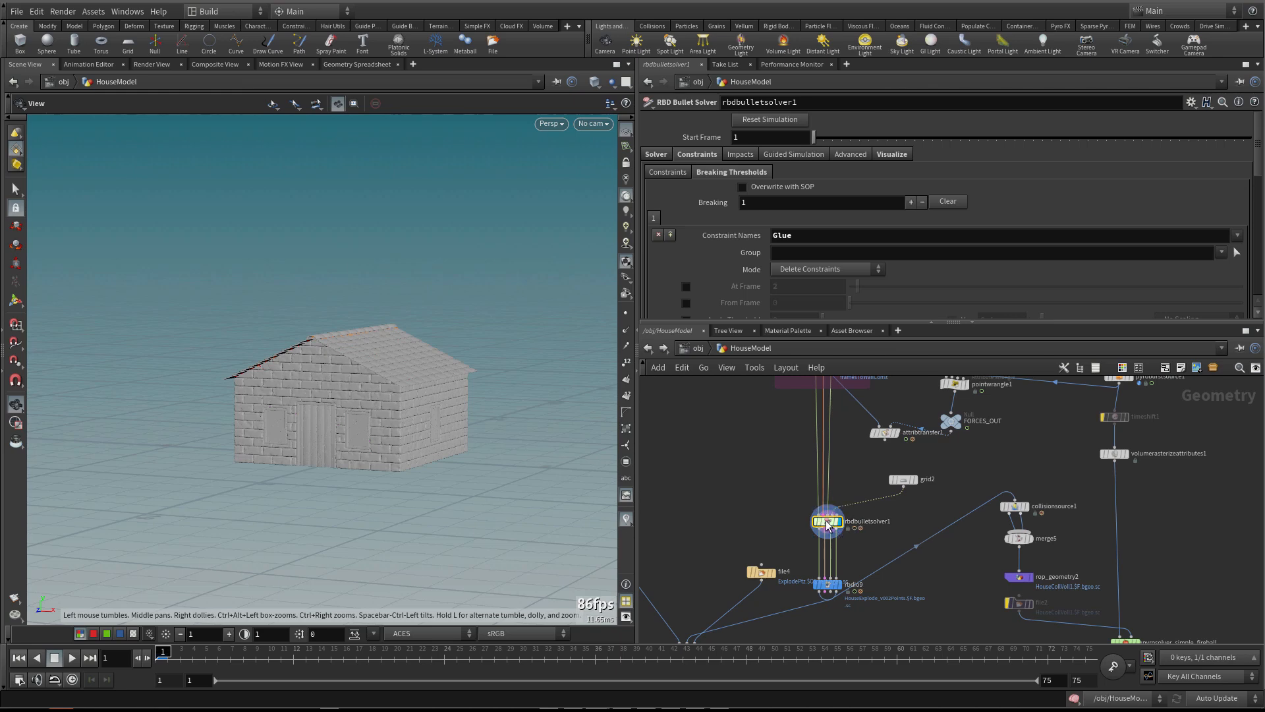
pyautogui.doubleClick(827, 525)
pyautogui.moveTo(812, 425); pyautogui.dragTo(857, 416, button='middle')
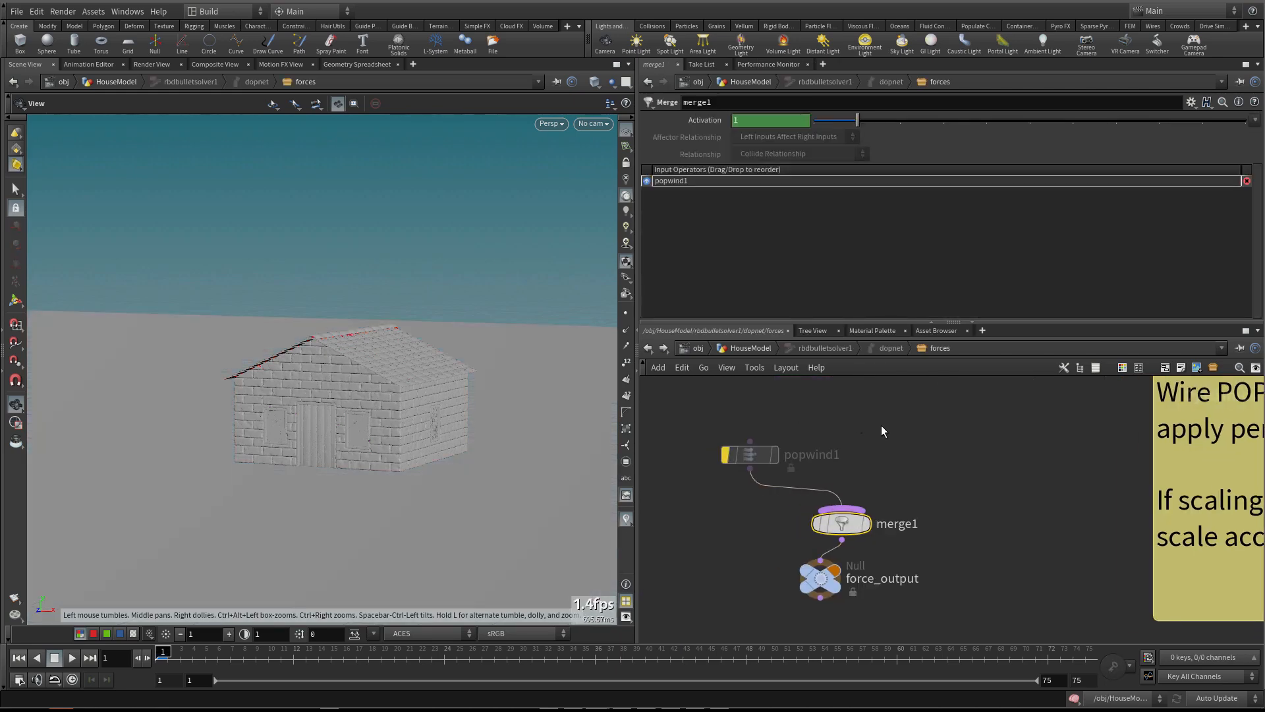
pyautogui.moveTo(835, 527)
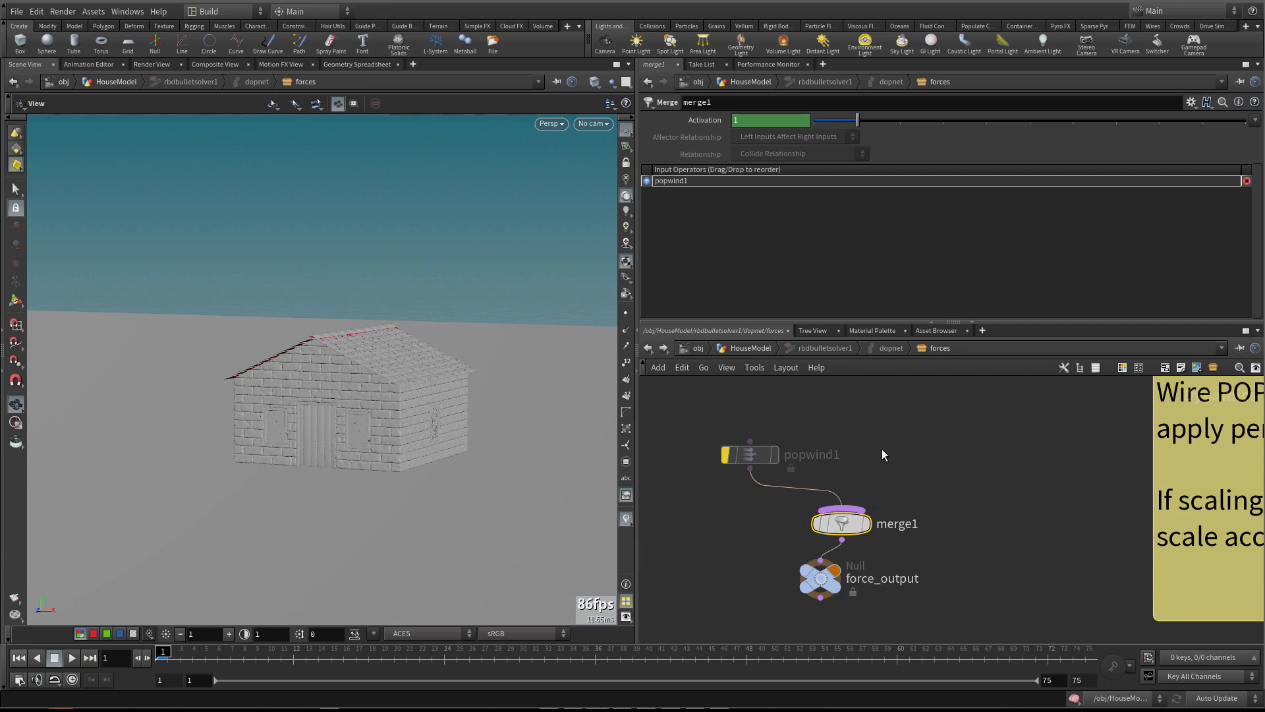
pyautogui.press('Tab')
pyautogui.write('at')
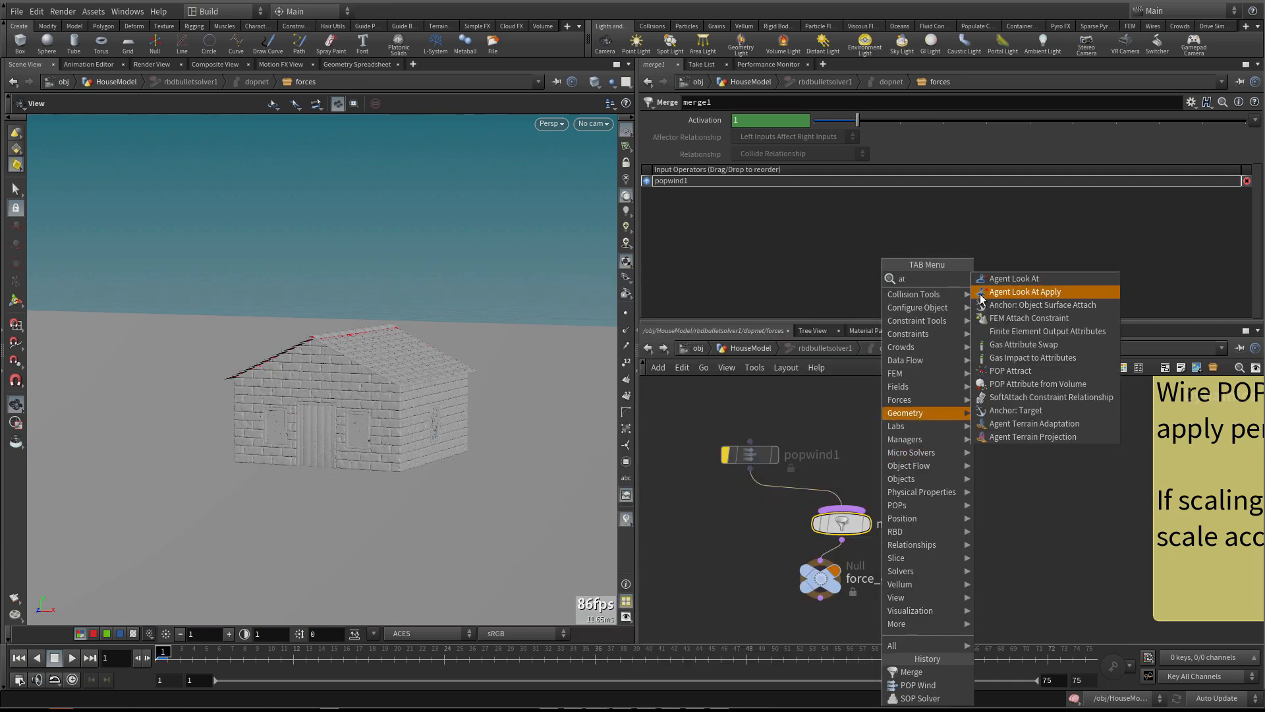
pyautogui.click(859, 440)
pyautogui.moveTo(859, 441); pyautogui.dragTo(851, 443, button='middle')
pyautogui.moveTo(851, 443); pyautogui.dragTo(855, 435, button='right')
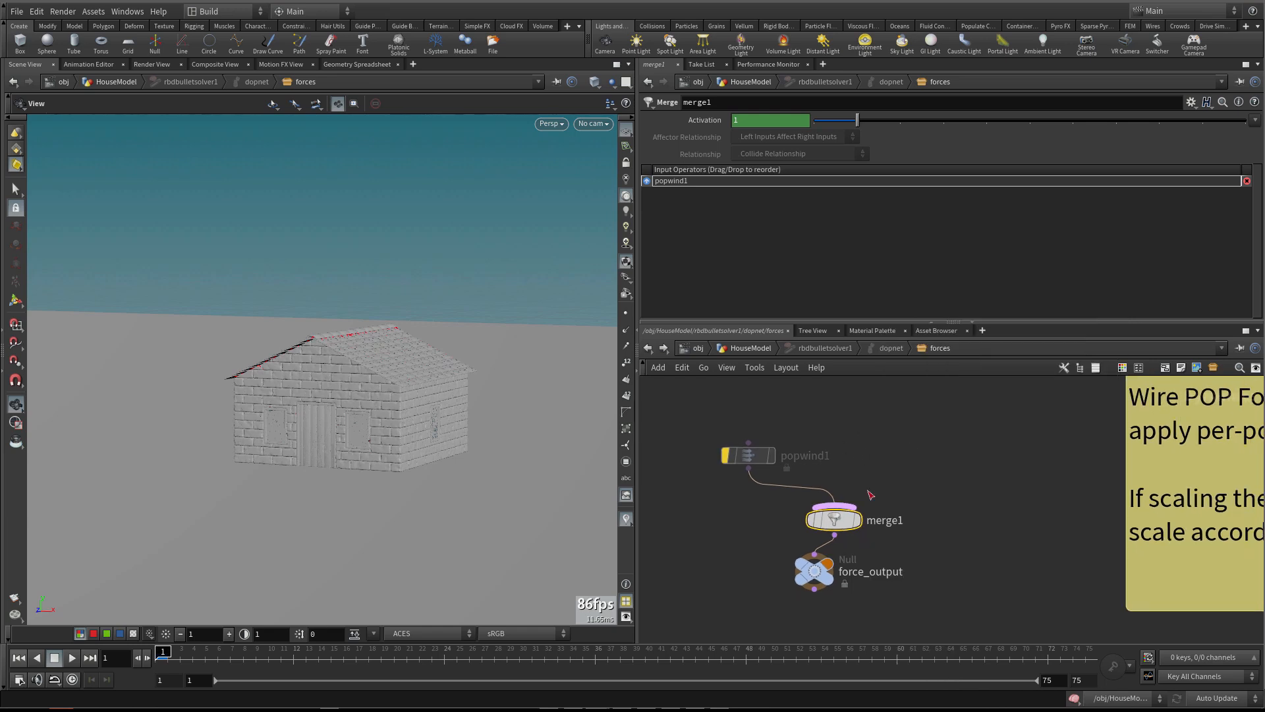
# Open merge1's geometry spreadsheet and examine the Geometry data of rbd_object.
pyautogui.rightClick(836, 525)
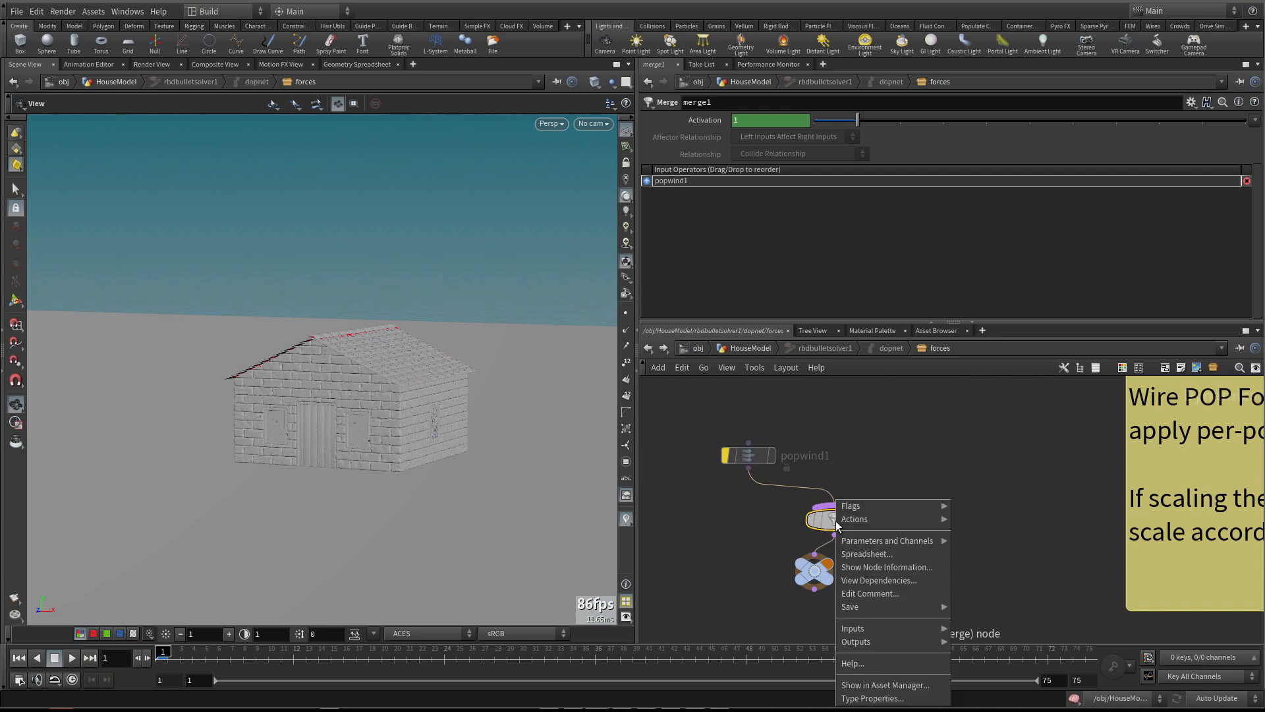
pyautogui.click(867, 553)
pyautogui.moveTo(765, 436); pyautogui.dragTo(337, 255)
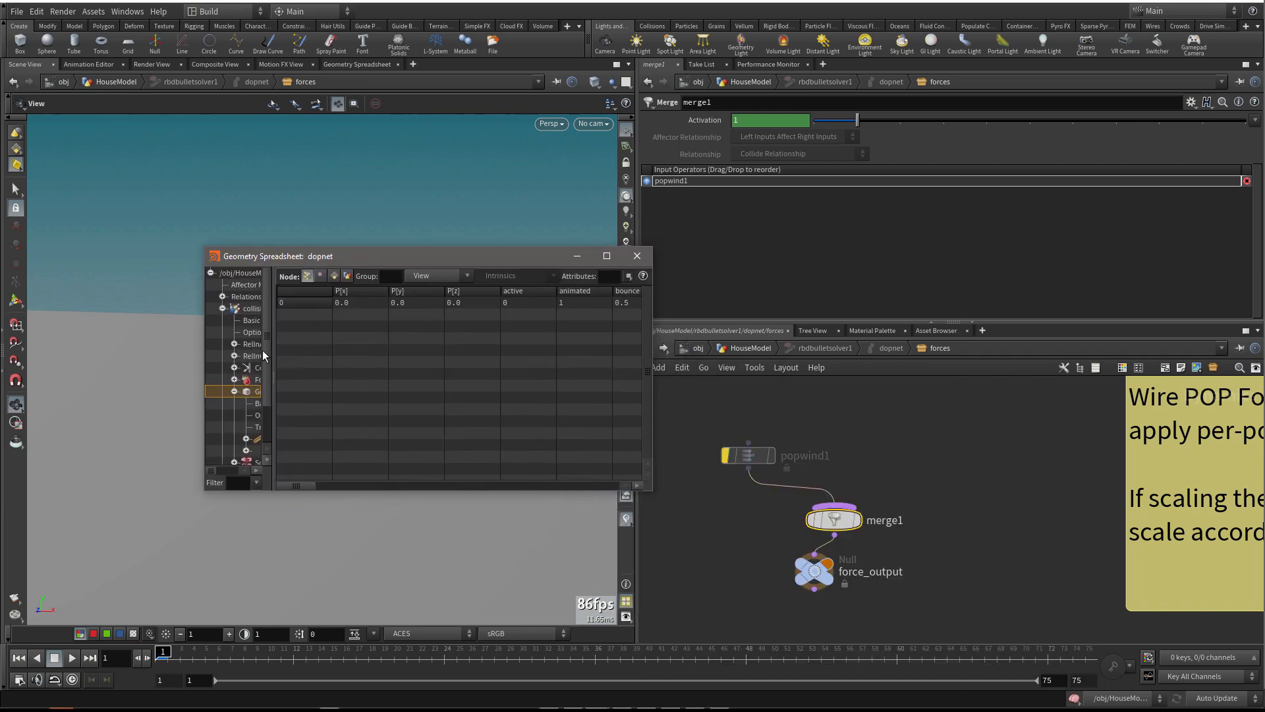
pyautogui.moveTo(276, 354); pyautogui.dragTo(360, 354)
pyautogui.click(222, 308)
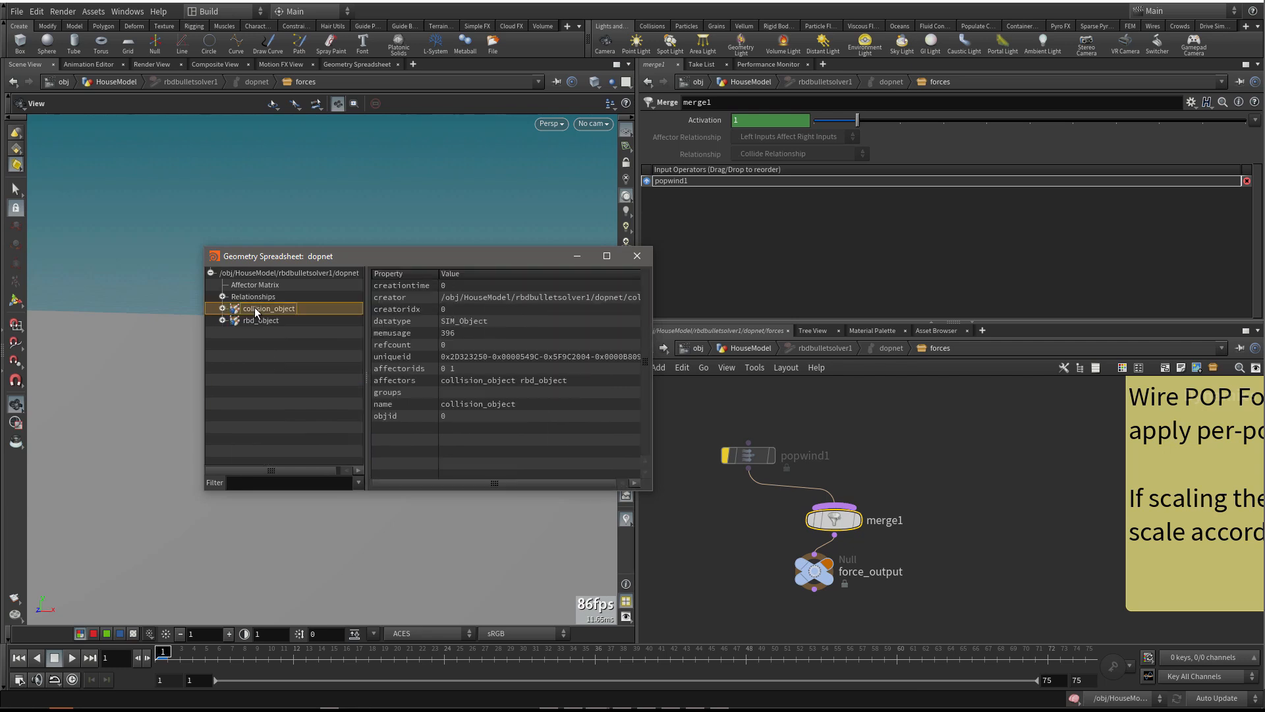
pyautogui.click(260, 321)
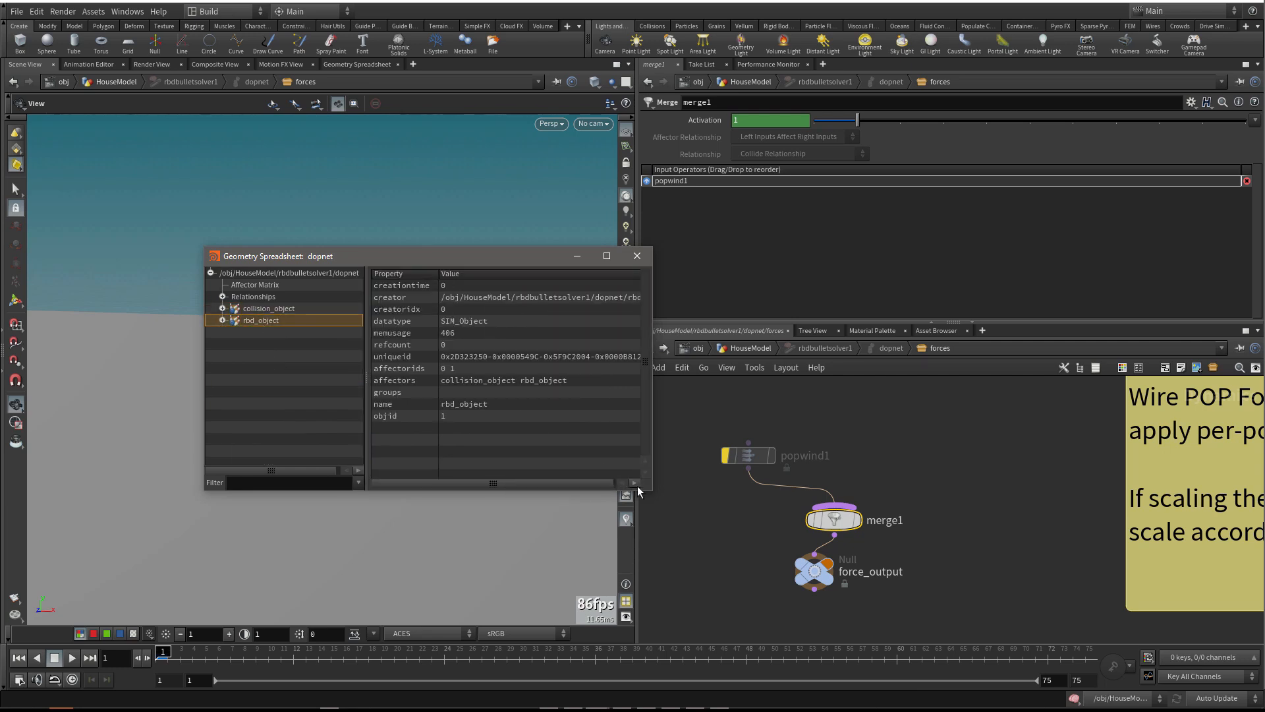
pyautogui.moveTo(651, 493); pyautogui.dragTo(707, 523)
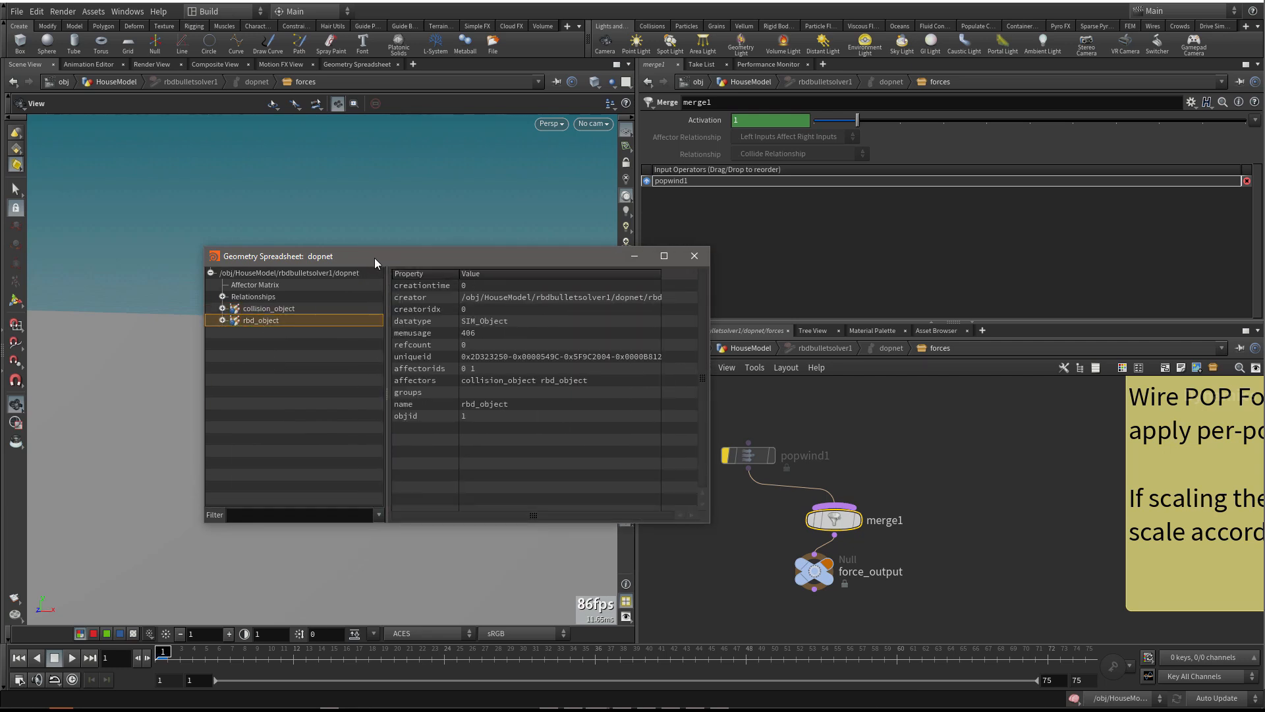
pyautogui.moveTo(386, 260); pyautogui.dragTo(300, 243)
pyautogui.click(135, 304)
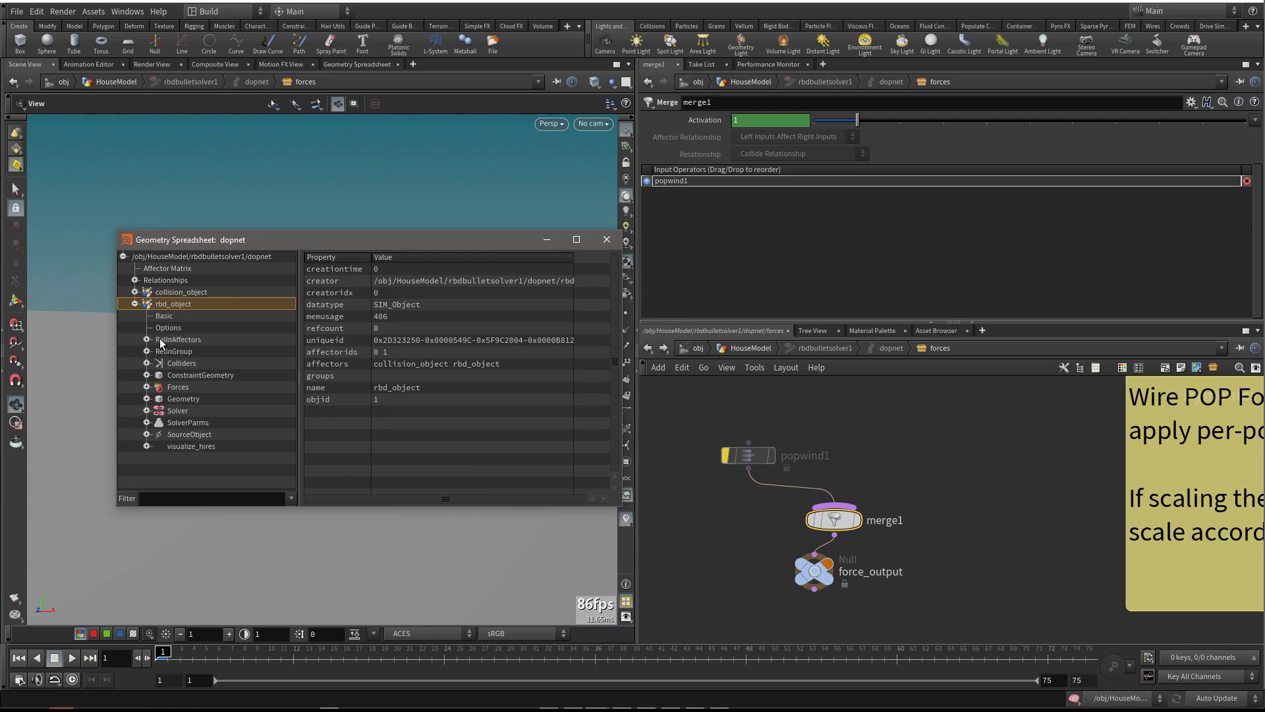
pyautogui.click(178, 398)
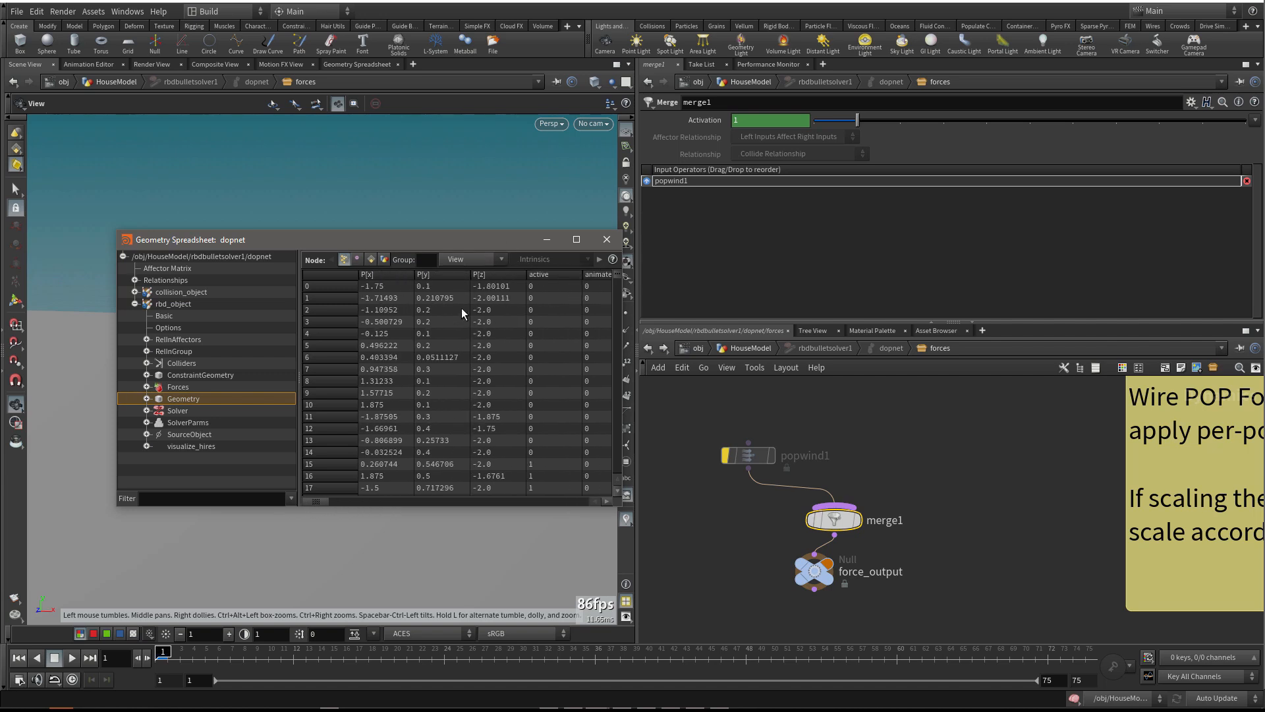
# Align force_output under merge1, add a SOP Solver to the forces network and connect it to merge1.
pyautogui.moveTo(898, 480); pyautogui.dragTo(894, 487, button='middle')
pyautogui.moveTo(819, 583); pyautogui.dragTo(839, 596)
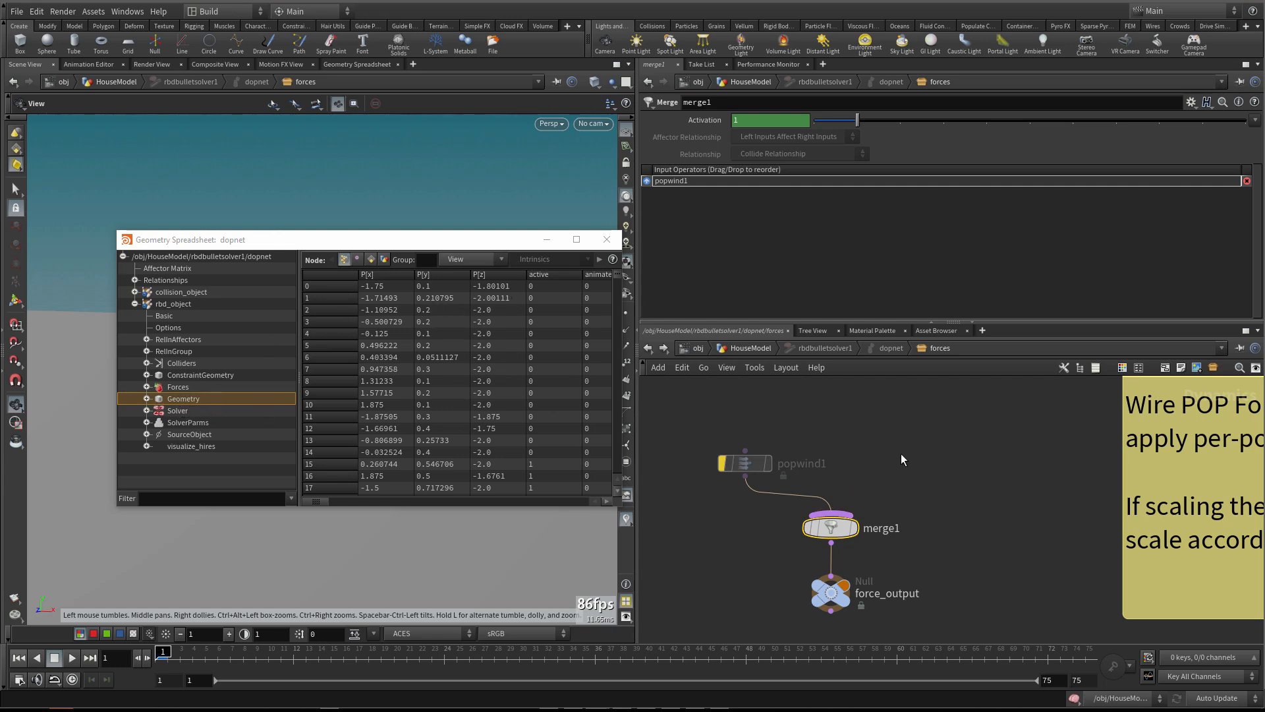
pyautogui.press('Tab')
pyautogui.write('sop')
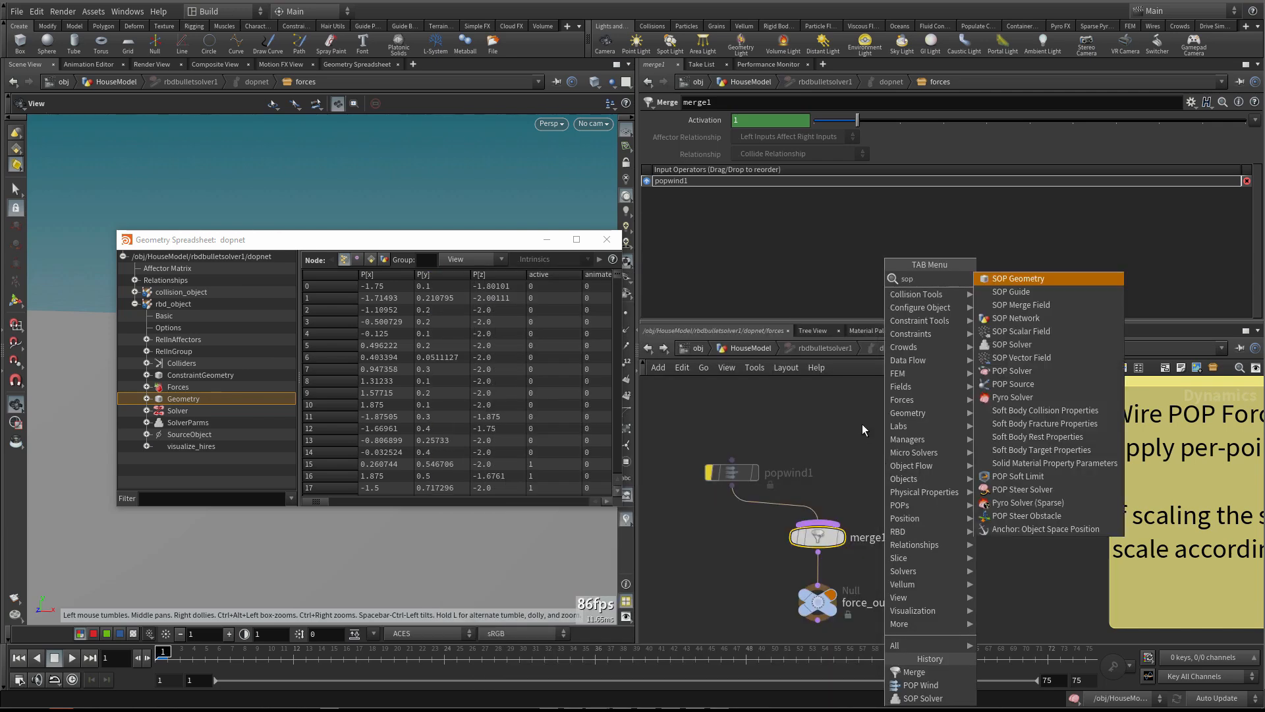
pyautogui.click(1012, 343)
pyautogui.click(872, 453)
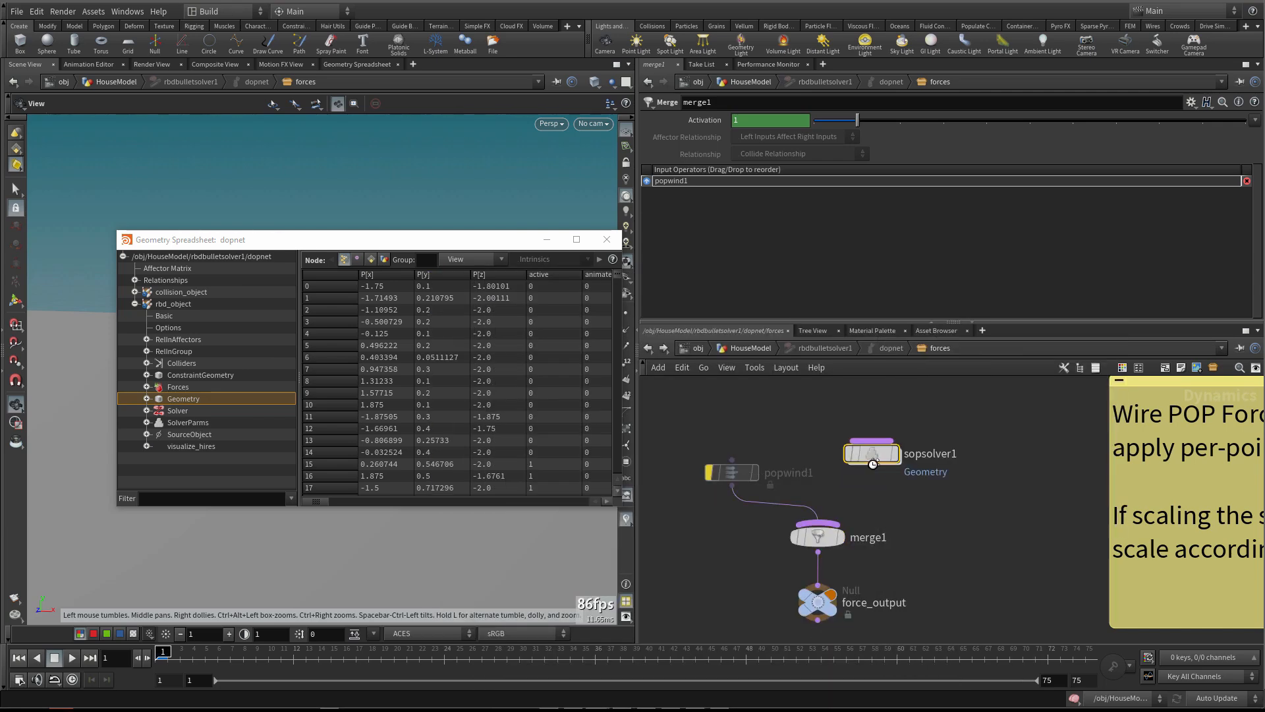
pyautogui.moveTo(872, 465); pyautogui.dragTo(845, 524)
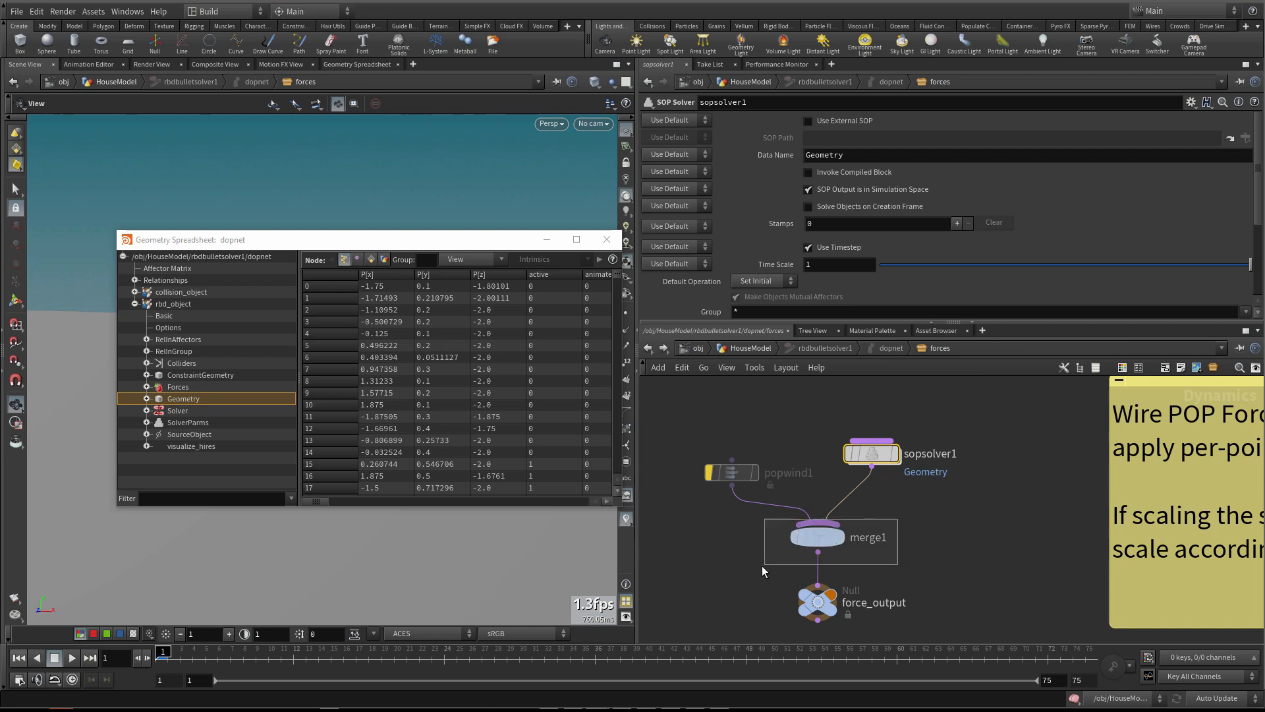
# Reorder merge1's inputs so sopsolver1 comes before popwind1, and rearrange the two nodes to match.
pyautogui.click(817, 536)
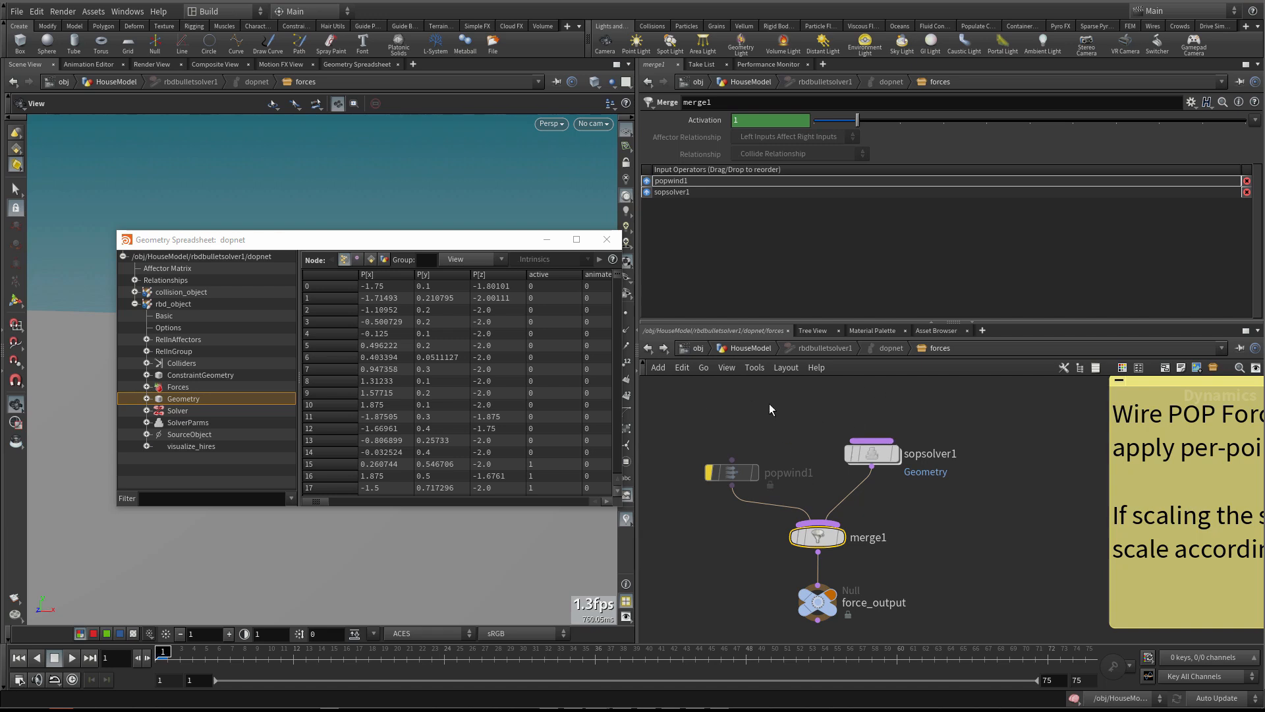
pyautogui.click(721, 475)
pyautogui.click(868, 458)
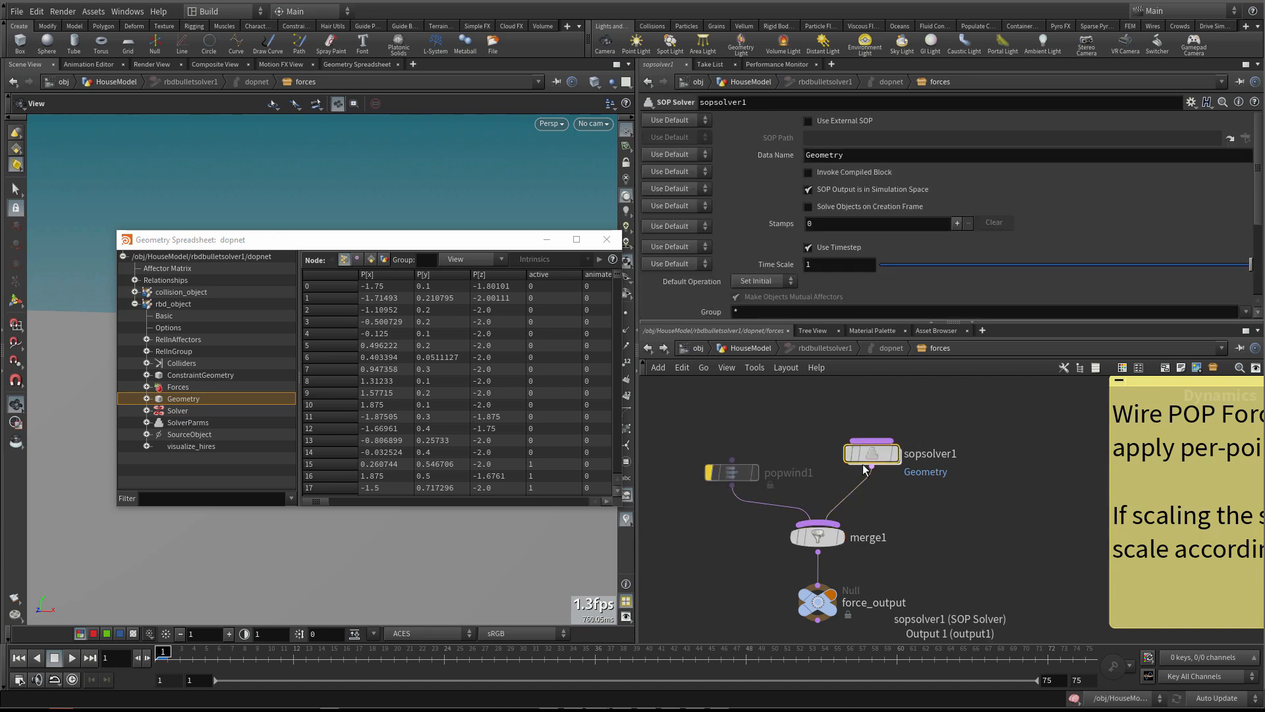
pyautogui.click(816, 536)
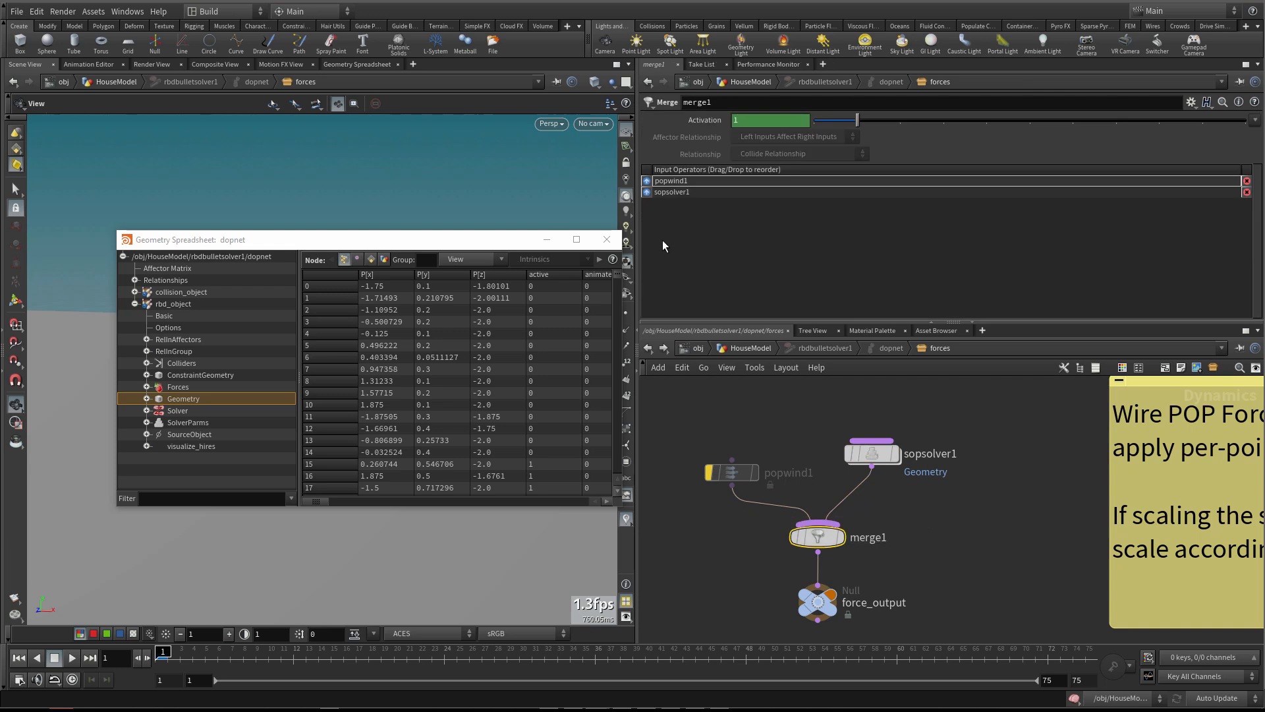
pyautogui.click(646, 191)
pyautogui.moveTo(739, 470); pyautogui.dragTo(940, 492)
pyautogui.moveTo(881, 458); pyautogui.dragTo(762, 463)
pyautogui.moveTo(948, 493); pyautogui.dragTo(958, 457)
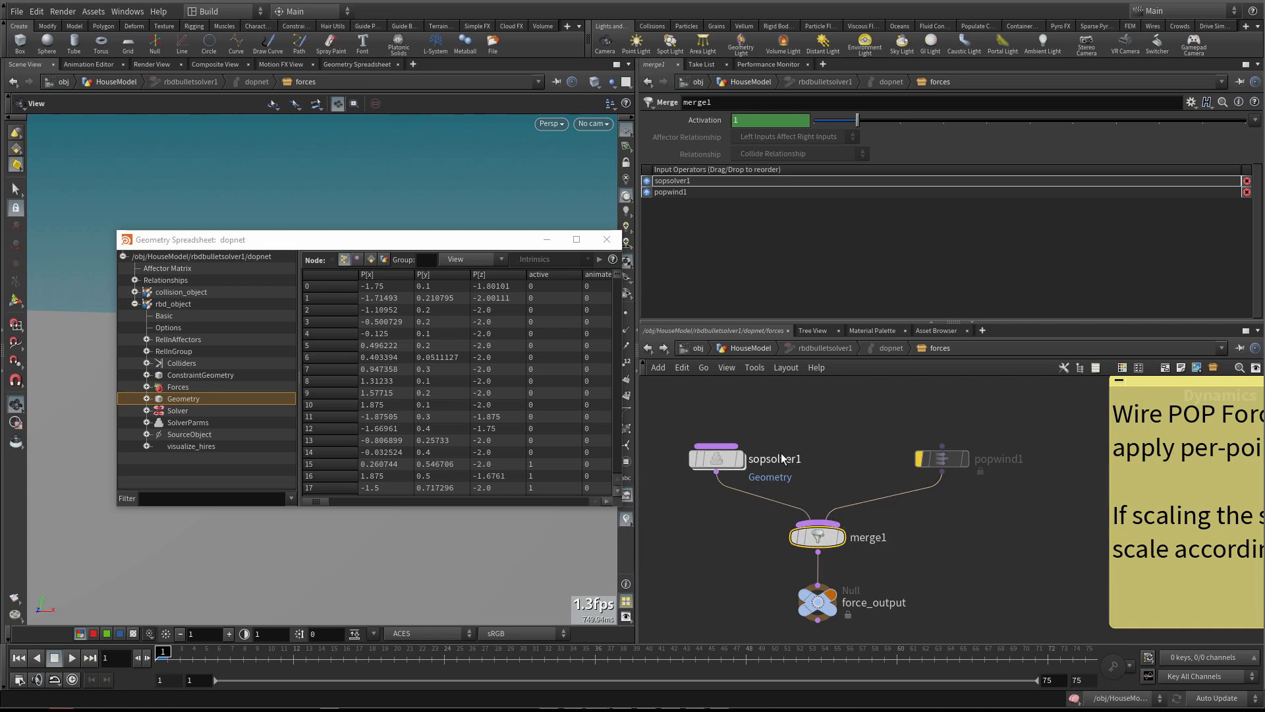
# Enter sopsolver1 and add an Attribute Transfer node below the DOP import nodes.
pyautogui.click(716, 458)
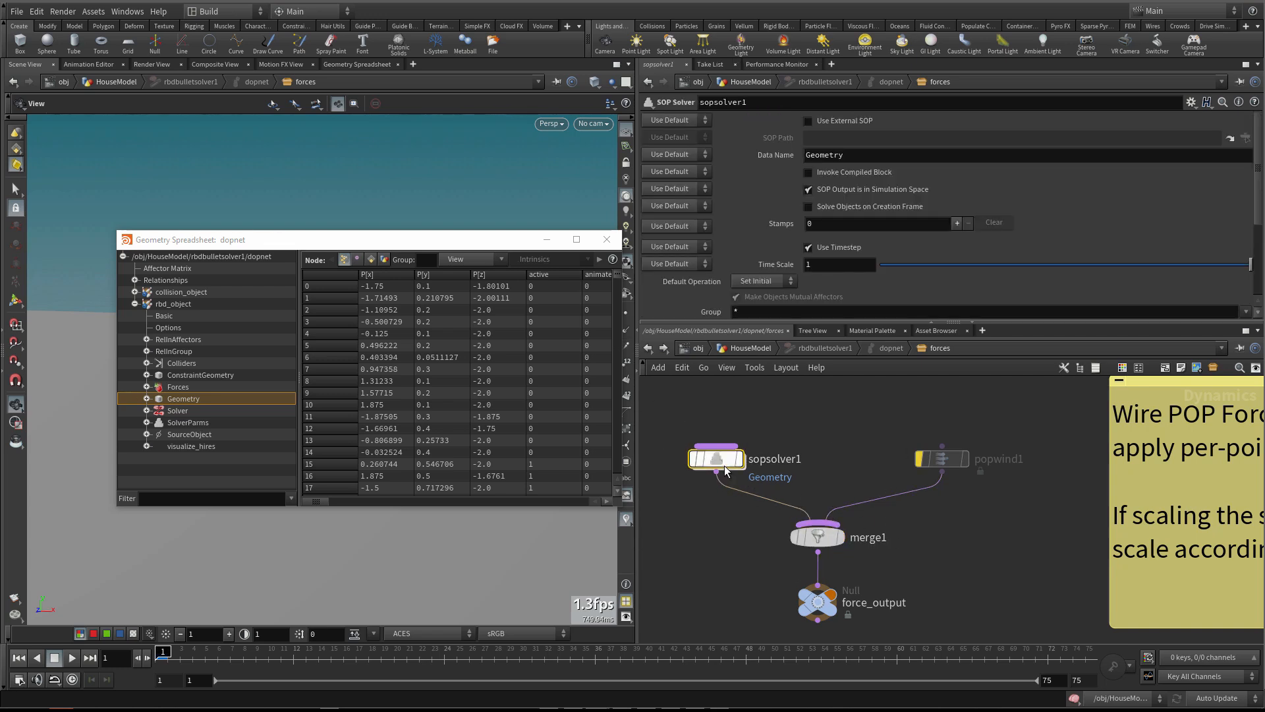
pyautogui.moveTo(414, 241); pyautogui.dragTo(372, 347)
pyautogui.doubleClick(710, 463)
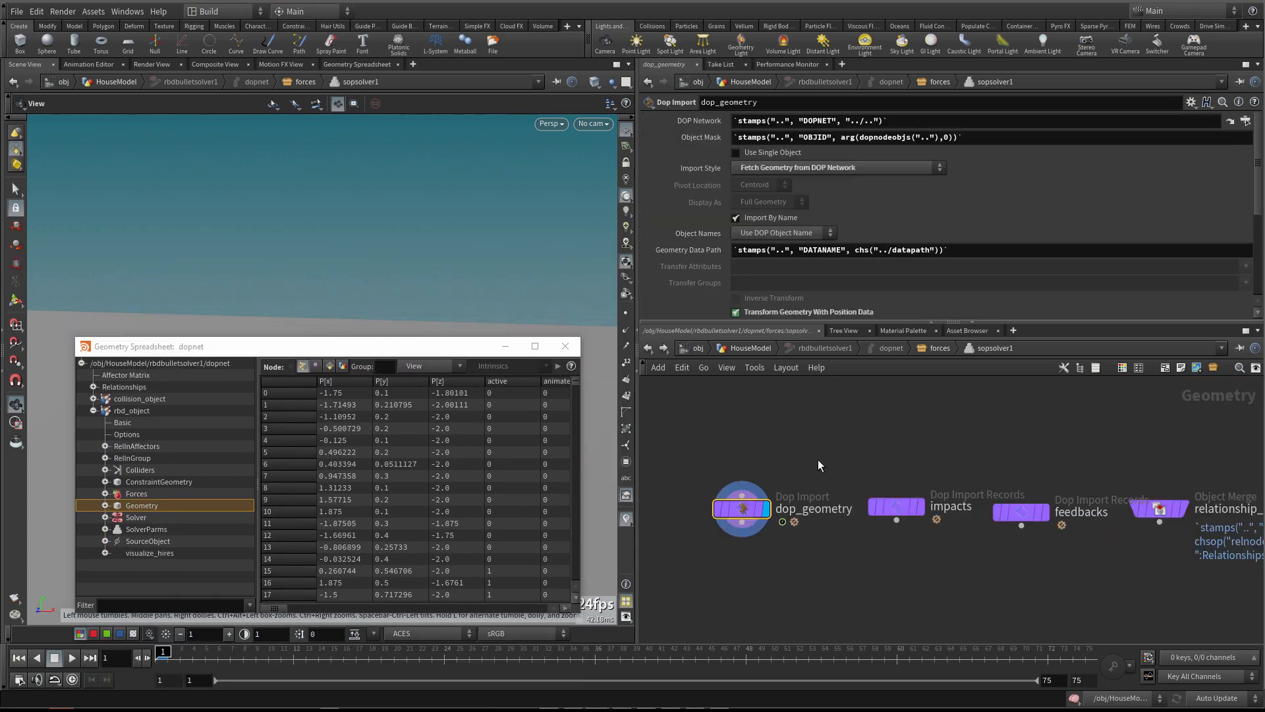
pyautogui.moveTo(756, 446); pyautogui.dragTo(785, 413, button='middle')
pyautogui.press('Tab')
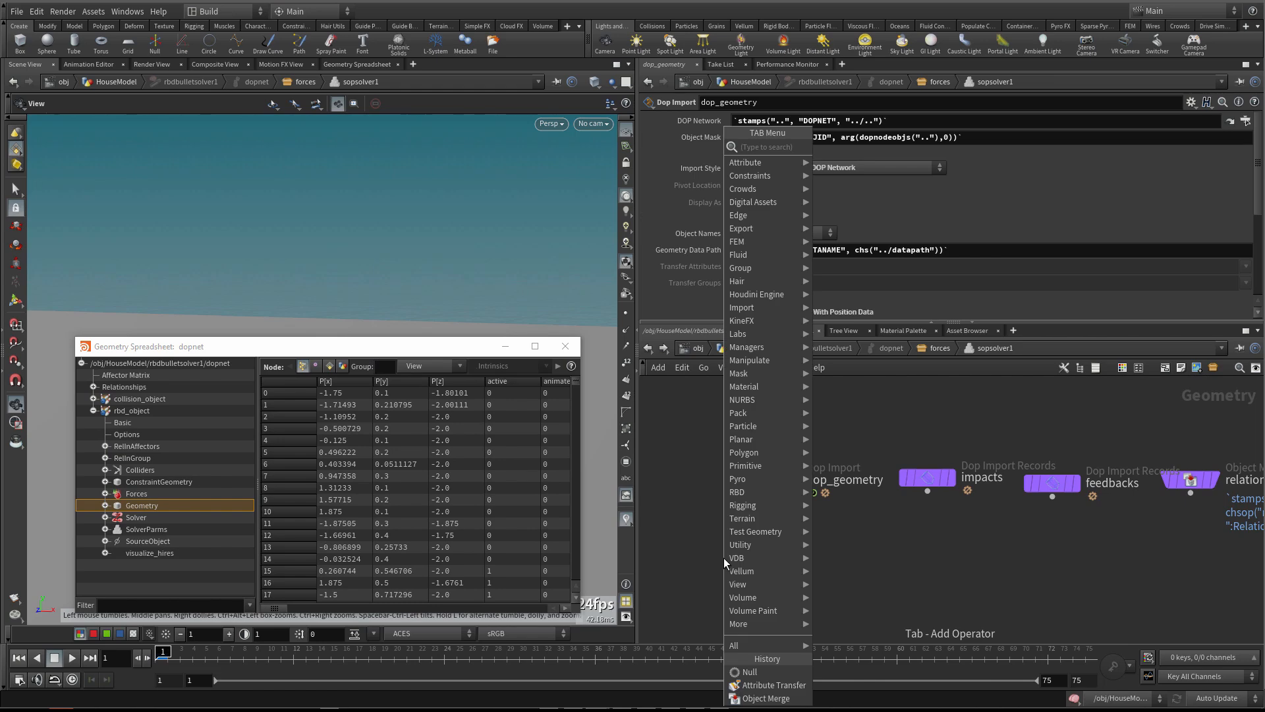
pyautogui.write('attra')
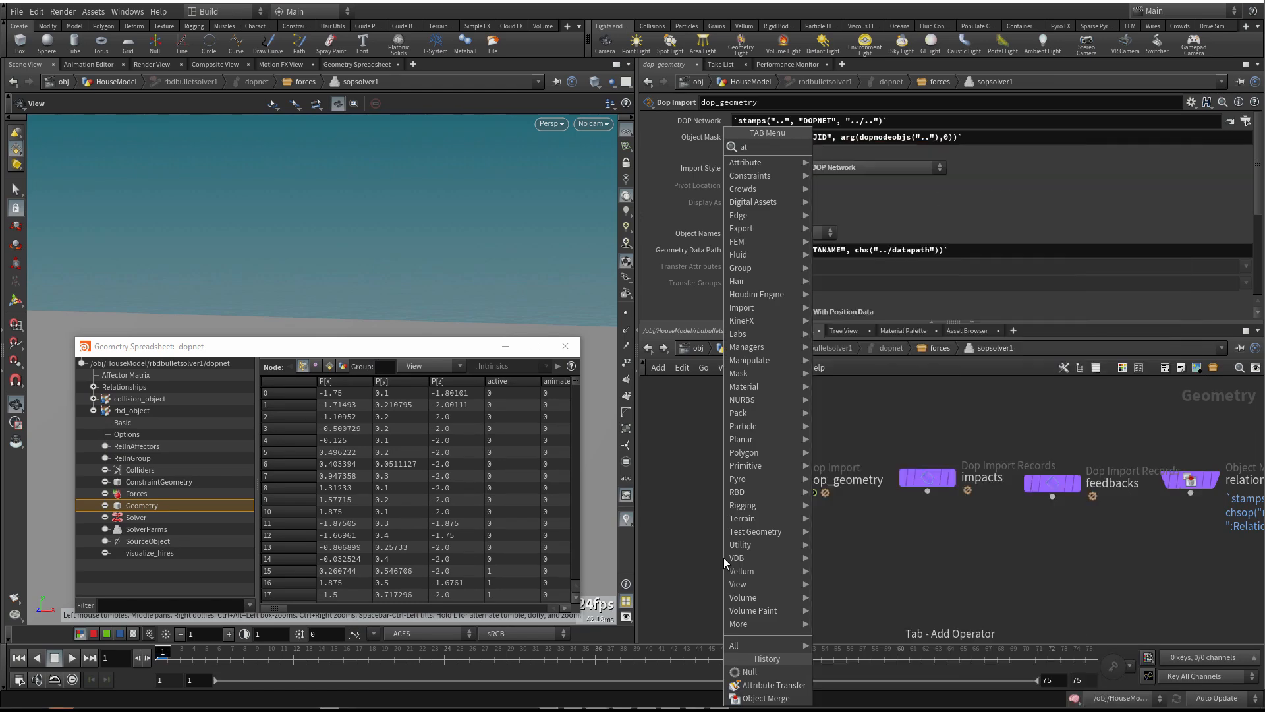
pyautogui.click(893, 160)
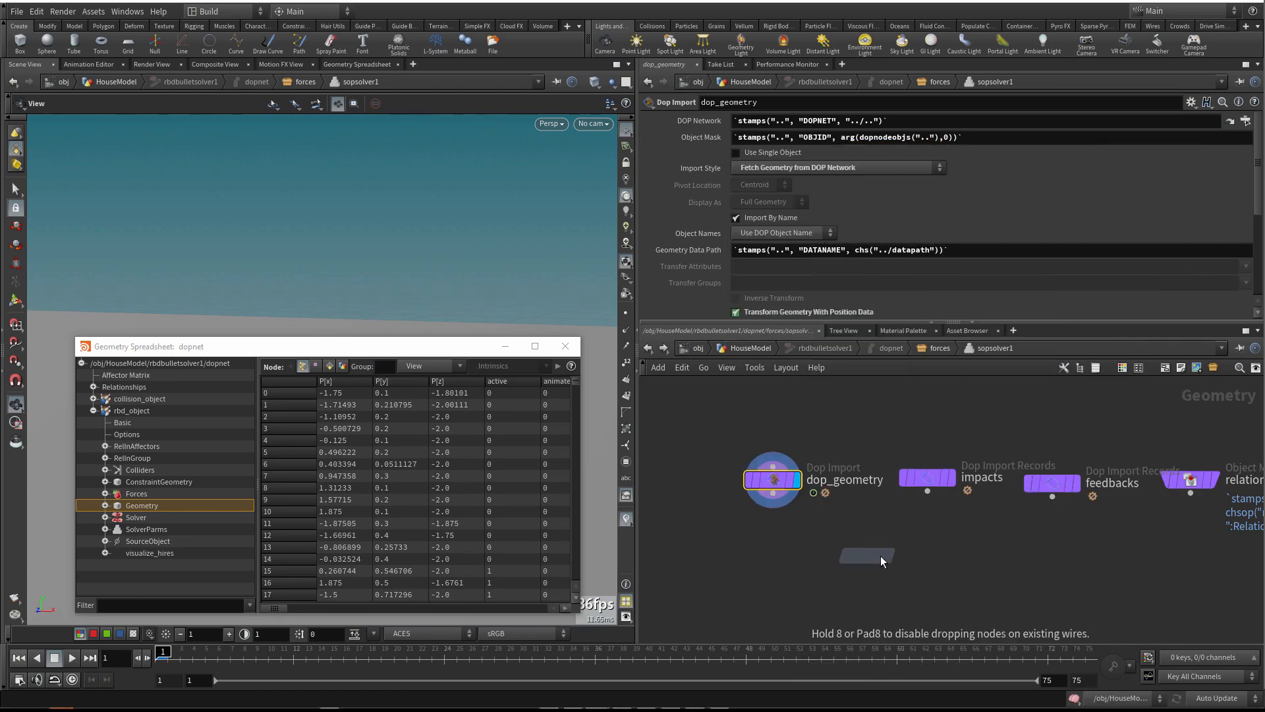
pyautogui.click(879, 557)
pyautogui.moveTo(881, 551); pyautogui.dragTo(881, 604)
# Close the geometry spreadsheet and examine the node information of dop_geometry.
pyautogui.moveTo(473, 350); pyautogui.dragTo(491, 473)
pyautogui.click(581, 470)
pyautogui.moveTo(387, 377); pyautogui.dragTo(322, 367, button='right')
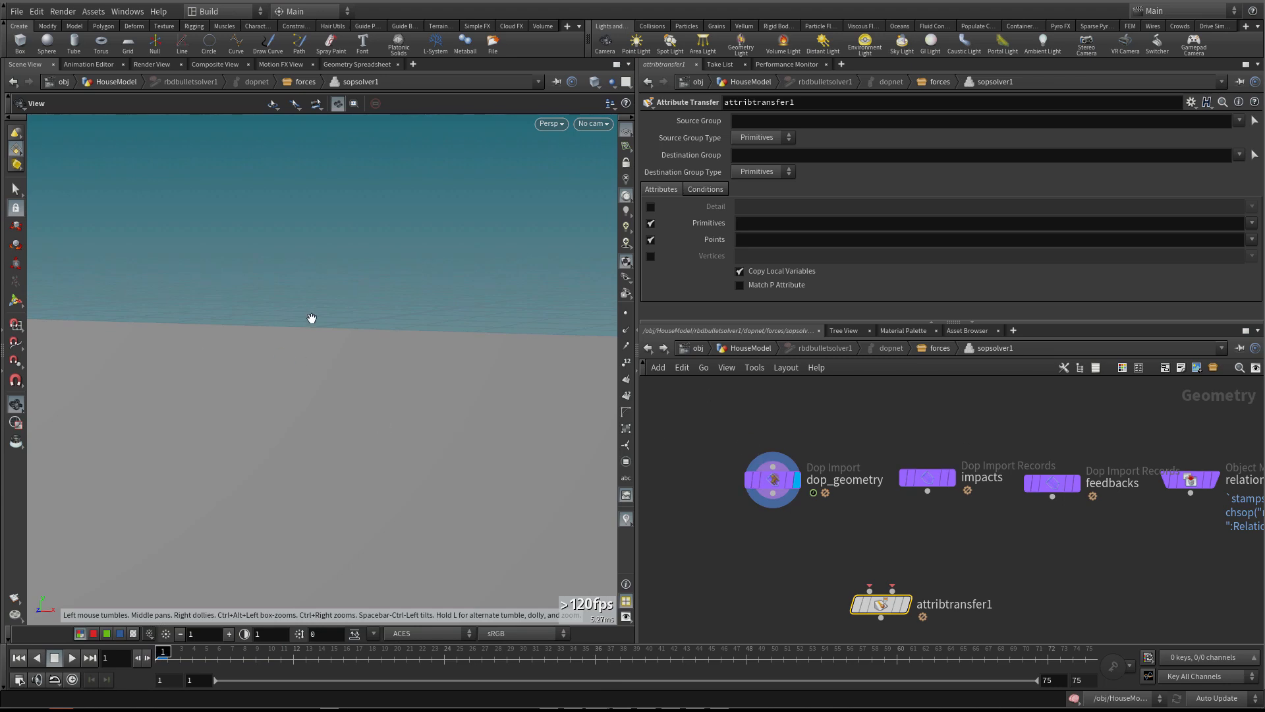
pyautogui.middleClick(775, 488)
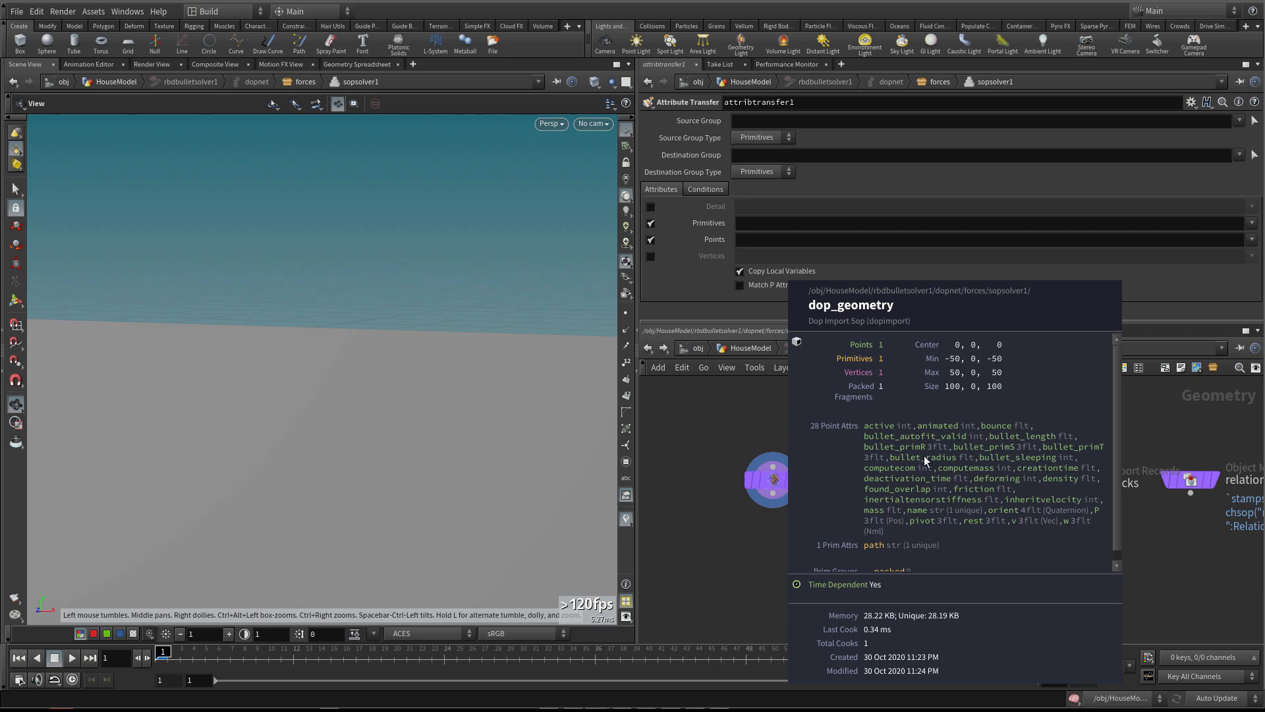
pyautogui.moveTo(791, 559); pyautogui.dragTo(791, 543, button='middle')
# Add an Object Merge node between the DOP import nodes and attribtransfer1.
pyautogui.moveTo(894, 598); pyautogui.dragTo(899, 628)
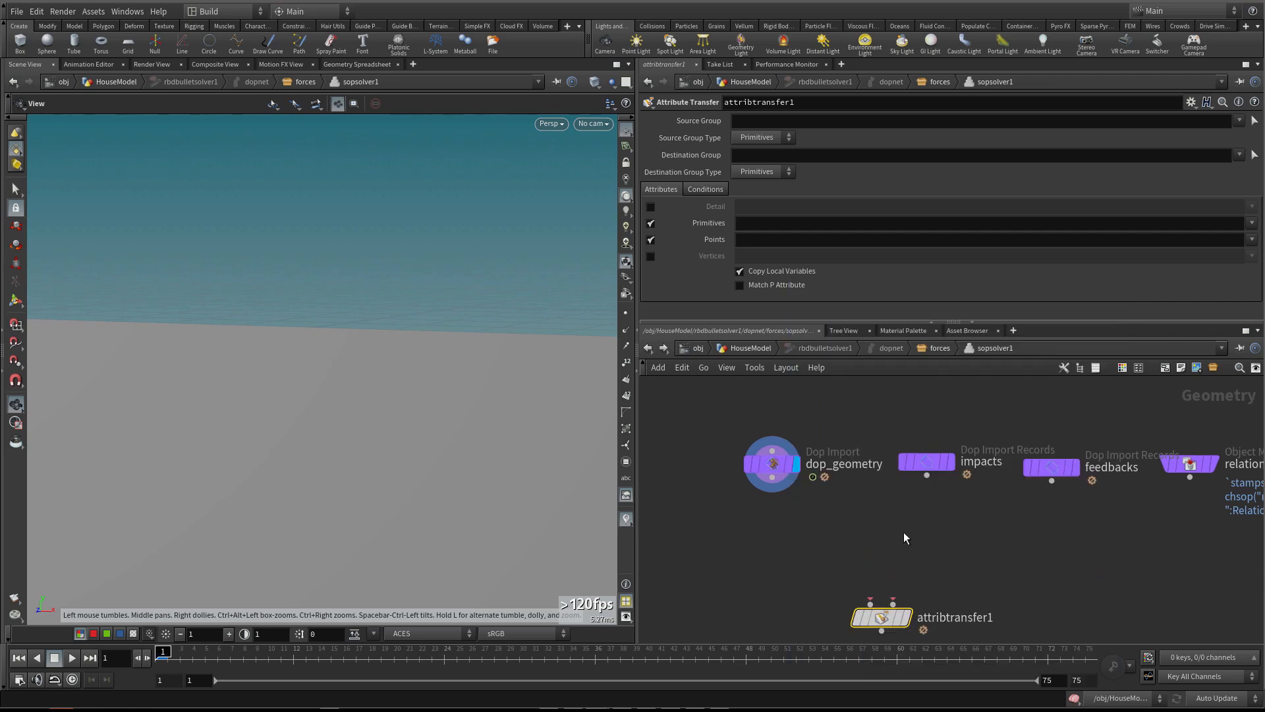
pyautogui.press('Tab')
pyautogui.write('obm')
pyautogui.click(1035, 152)
pyautogui.click(926, 534)
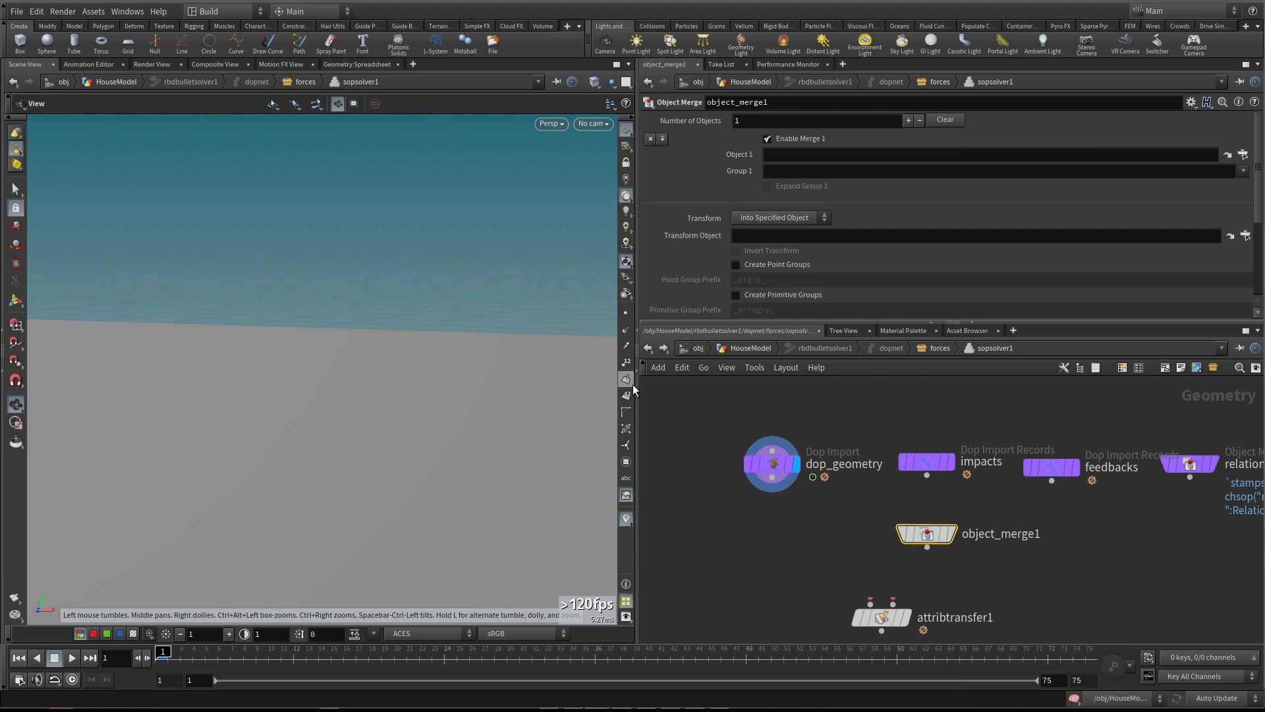
pyautogui.click(1243, 153)
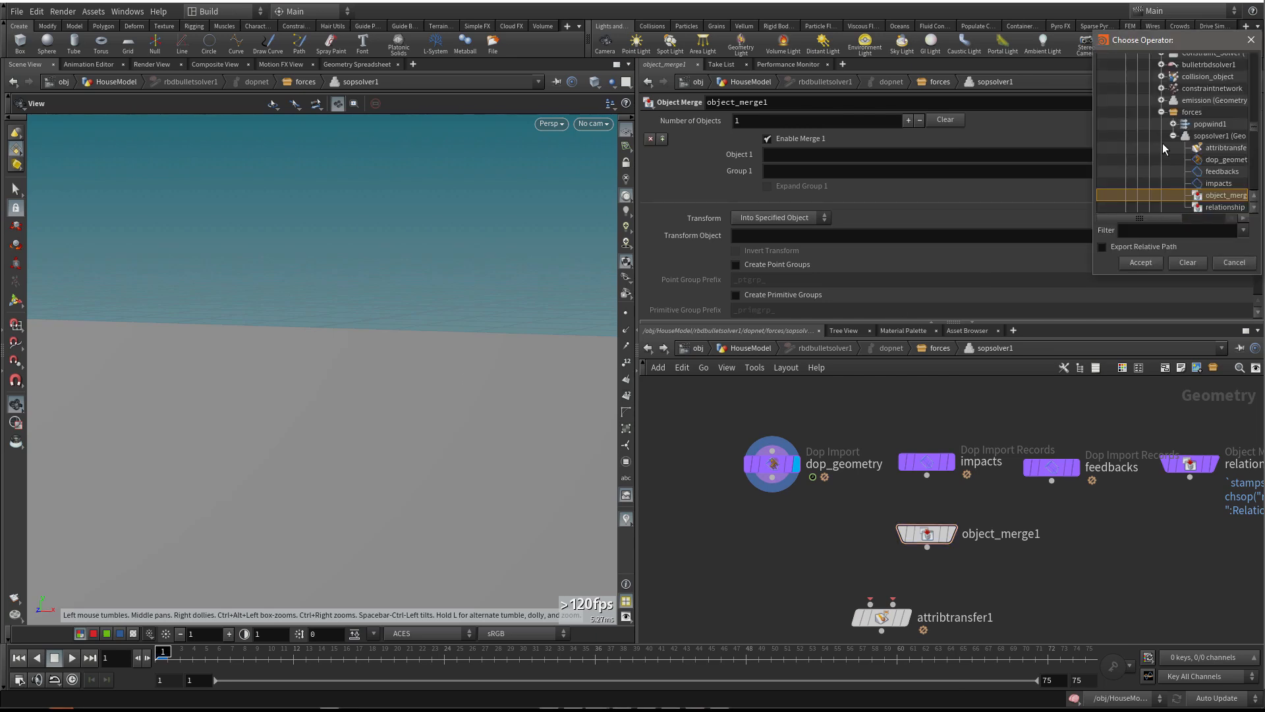
pyautogui.scroll(15, 1163, 149)
pyautogui.scroll(10, 1164, 150)
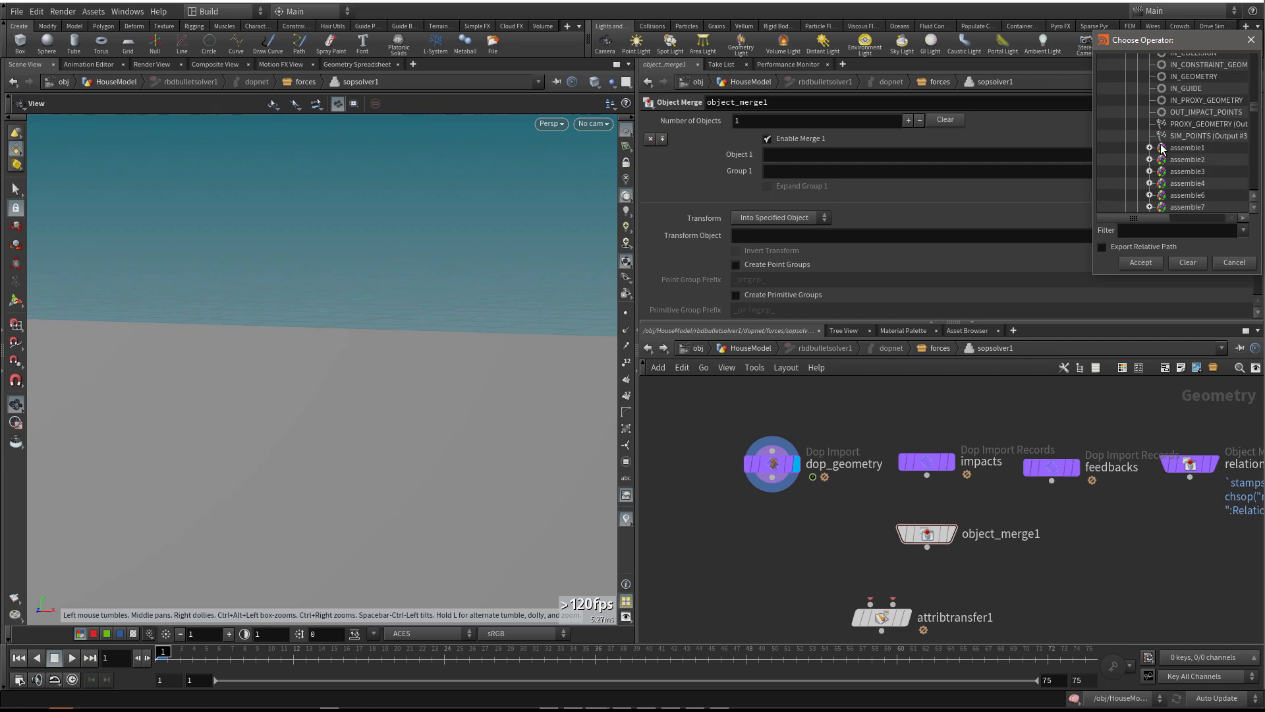
pyautogui.click(1234, 263)
# Go up to the HouseModel network and copy the FORCES_OUT null node.
pyautogui.click(749, 348)
pyautogui.moveTo(966, 462); pyautogui.dragTo(965, 485, button='middle')
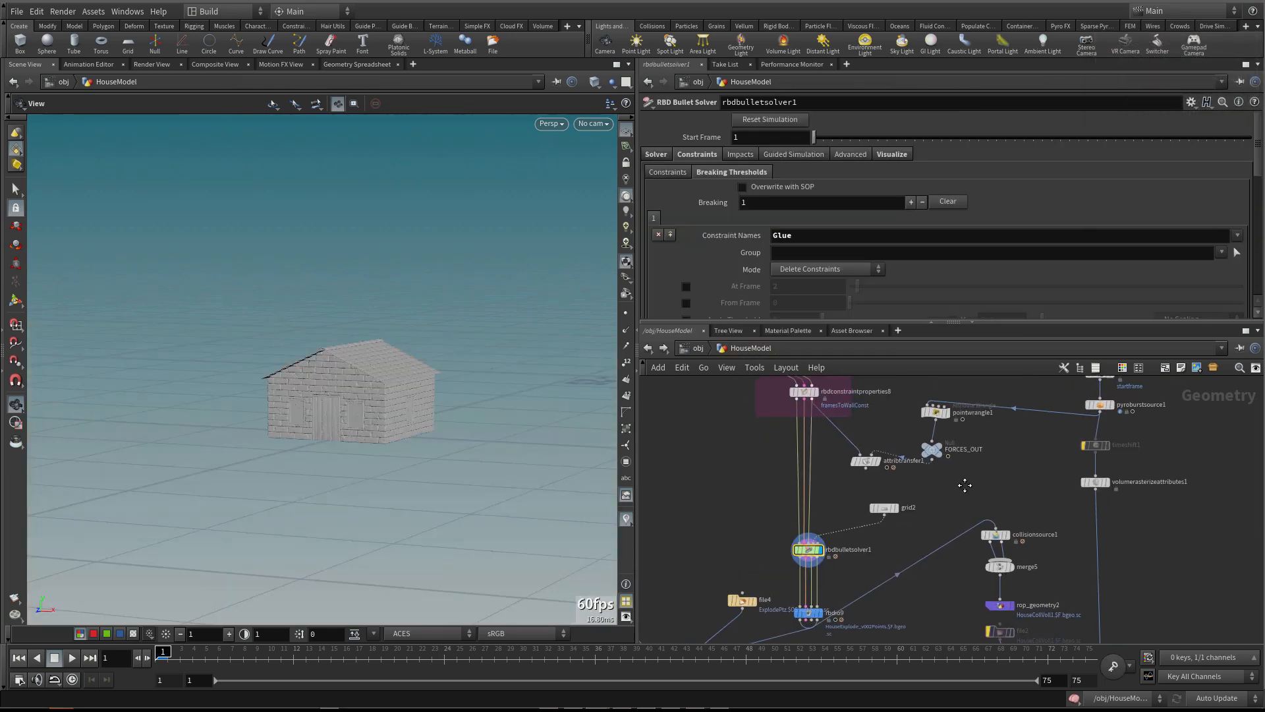
pyautogui.click(934, 446)
pyautogui.scroll(4, 929, 448)
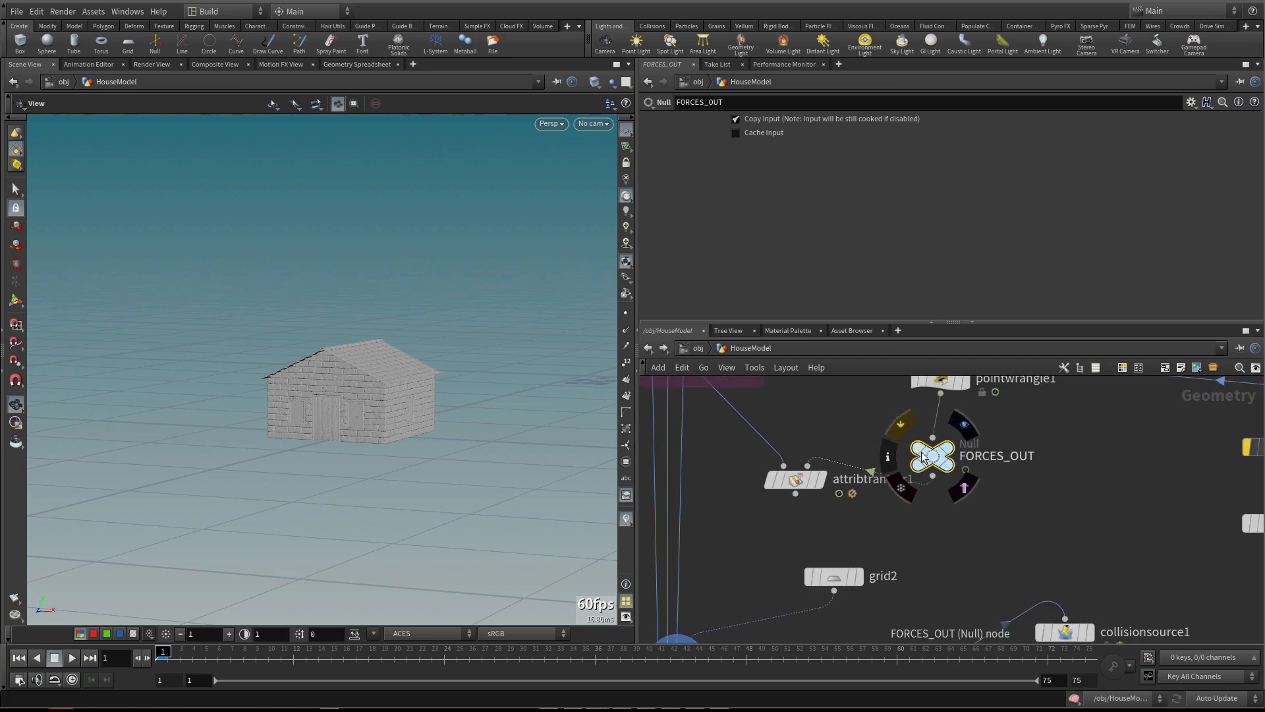
pyautogui.hotkey('ctrl', 'c')
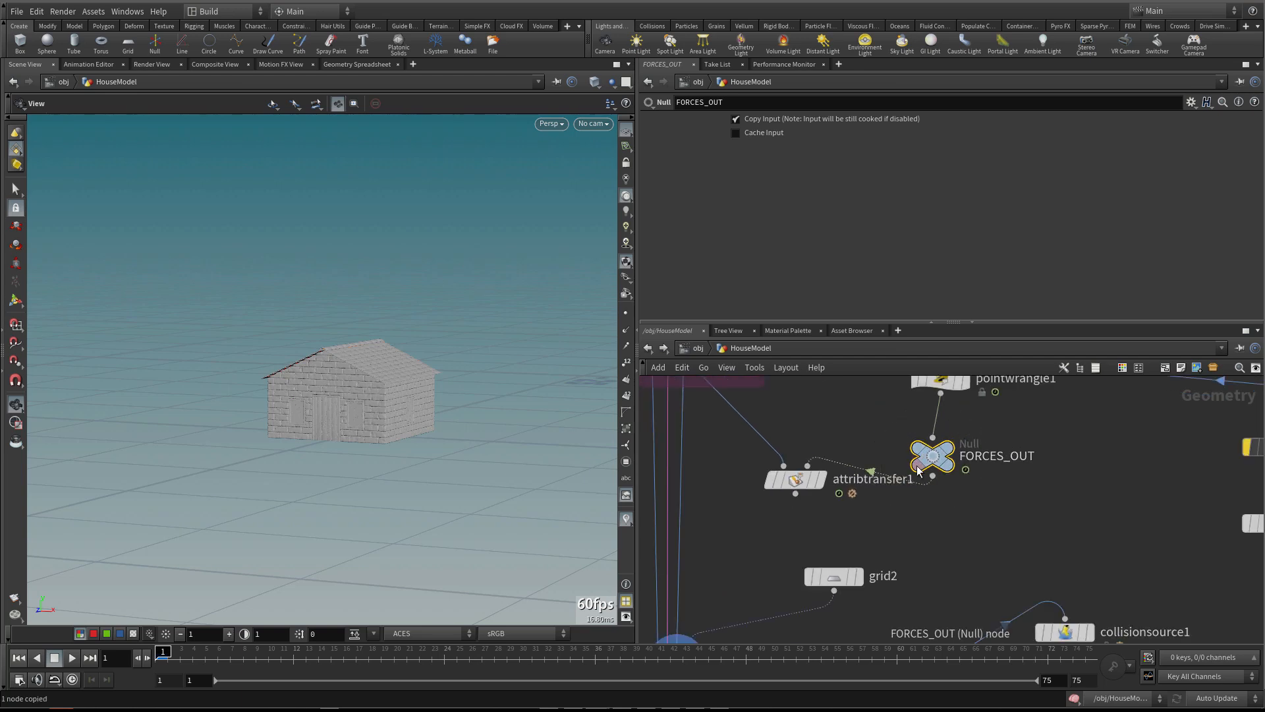
# Return inside sopsolver1 and set object_merge1's Object 1 to the copied path /obj/HouseModel/FORCES_OUT.
pyautogui.scroll(-4, 916, 469)
pyautogui.moveTo(939, 524); pyautogui.dragTo(959, 487, button='middle')
pyautogui.doubleClick(807, 546)
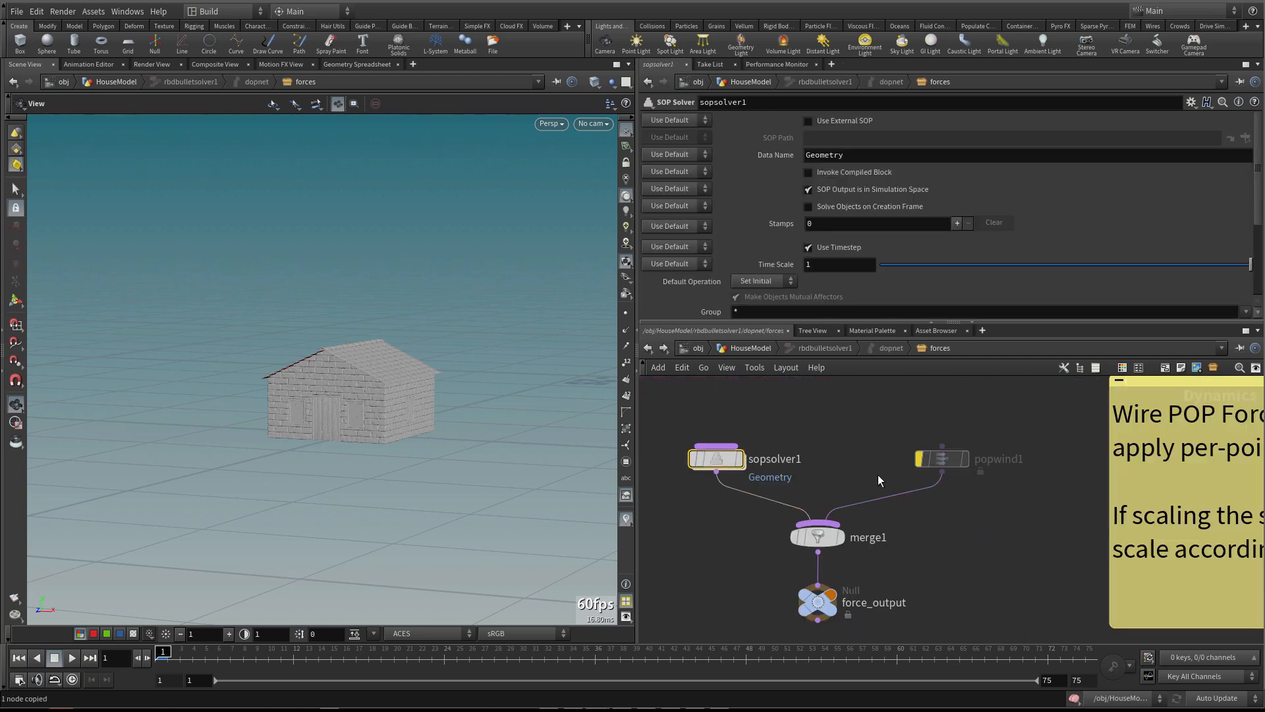
pyautogui.doubleClick(718, 460)
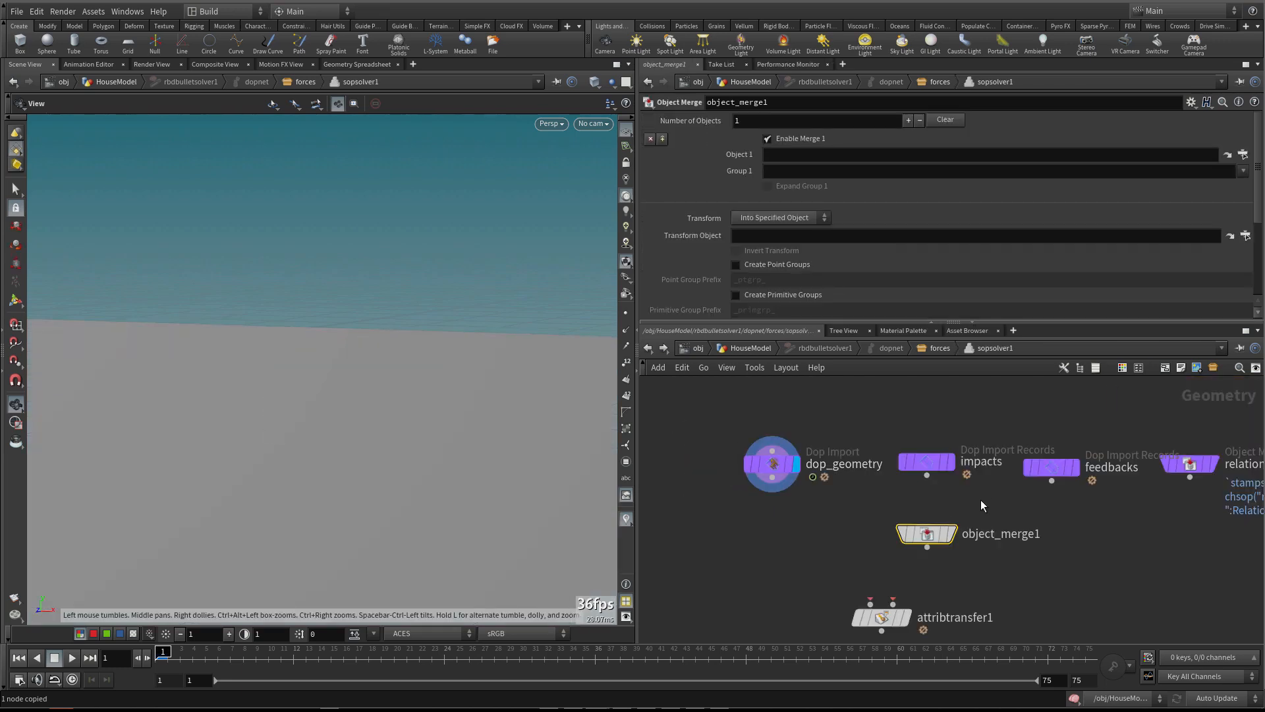
pyautogui.click(822, 154)
pyautogui.hotkey('ctrl', 'v')
pyautogui.press('Return')
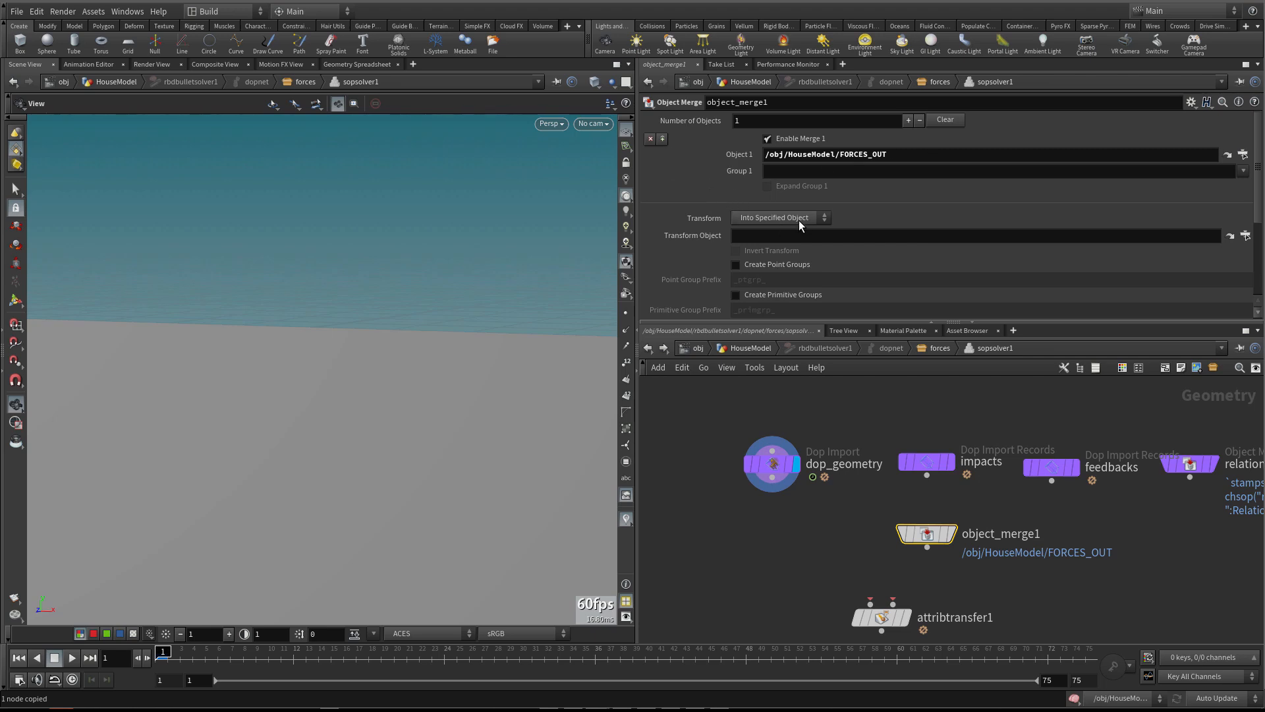
# Look up FORCES_OUT in the operator chooser for Object 1 with the filter FORC*, clear the filter and cancel the chooser.
pyautogui.click(1243, 154)
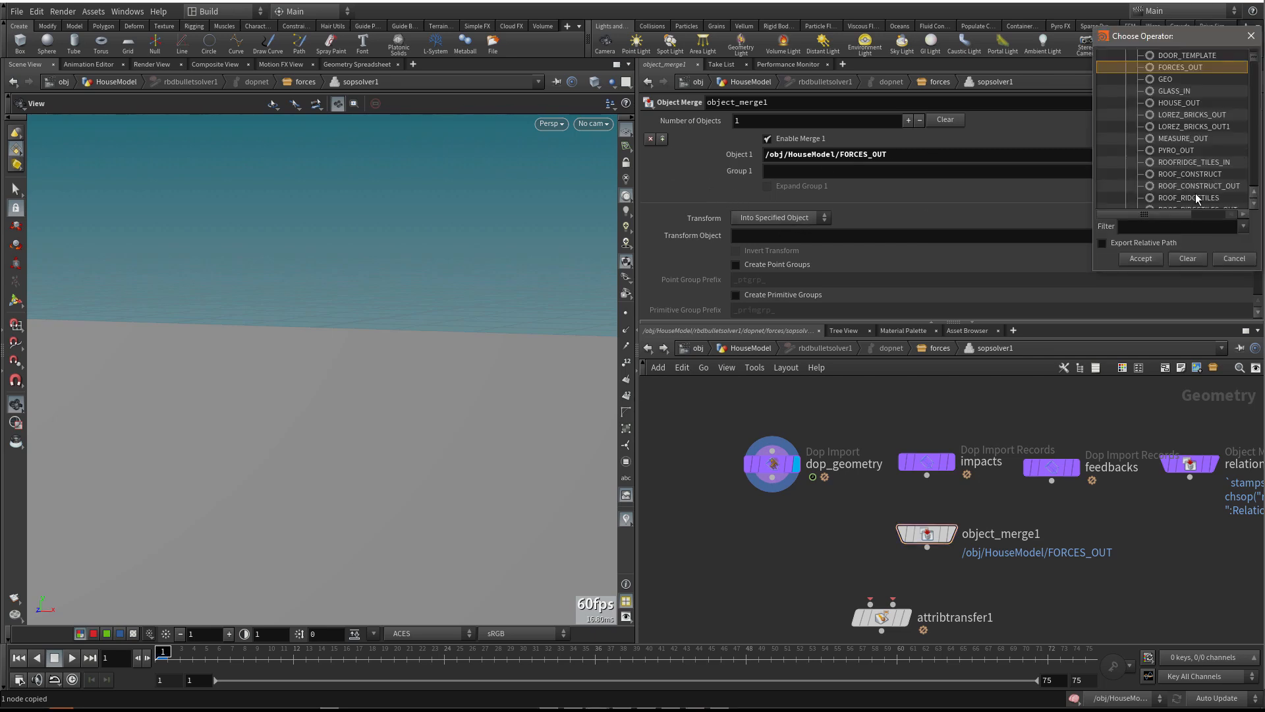
pyautogui.click(1151, 228)
pyautogui.moveTo(1124, 44); pyautogui.dragTo(971, 198)
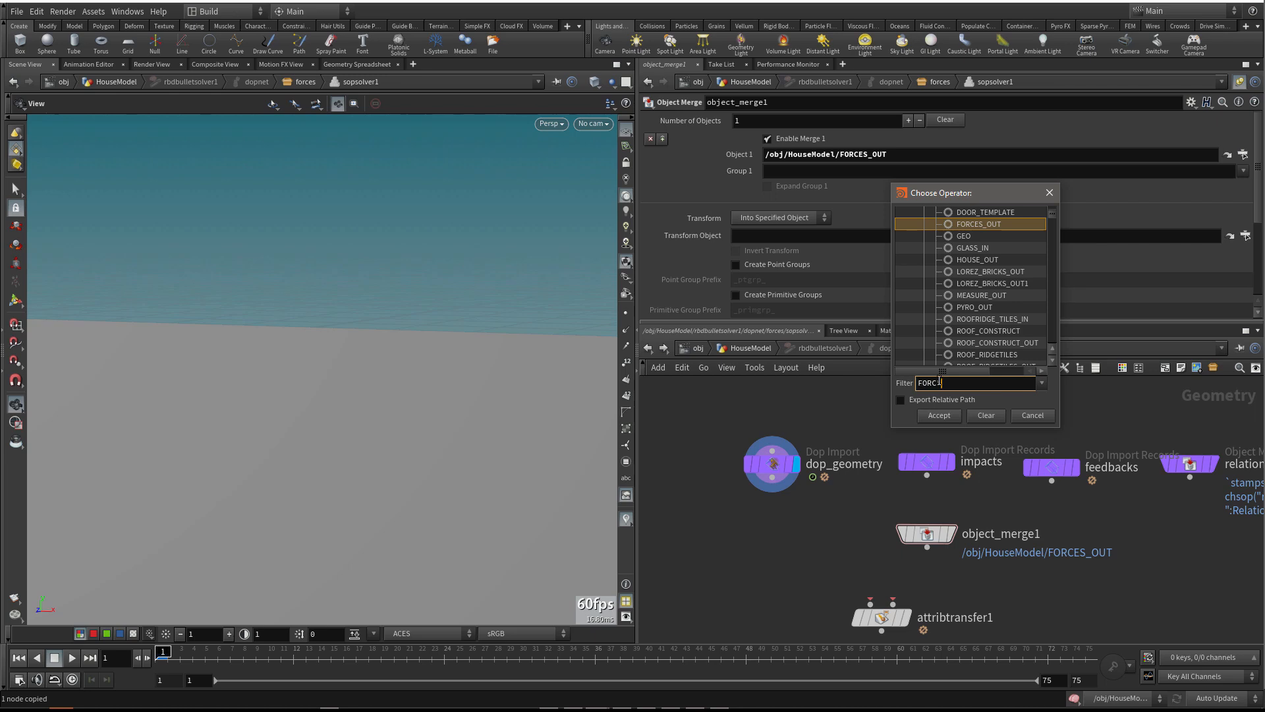
pyautogui.moveTo(1059, 199); pyautogui.dragTo(1051, 199)
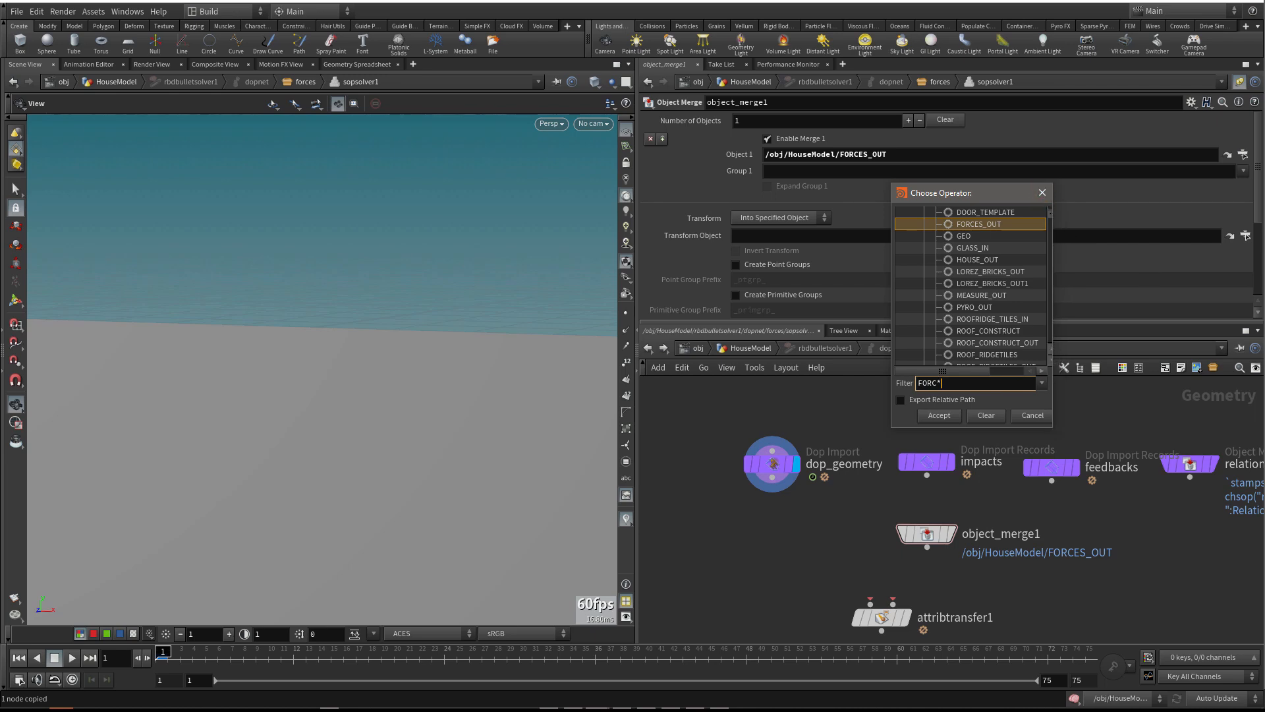
pyautogui.moveTo(1050, 429); pyautogui.dragTo(1145, 454)
pyautogui.click(1129, 441)
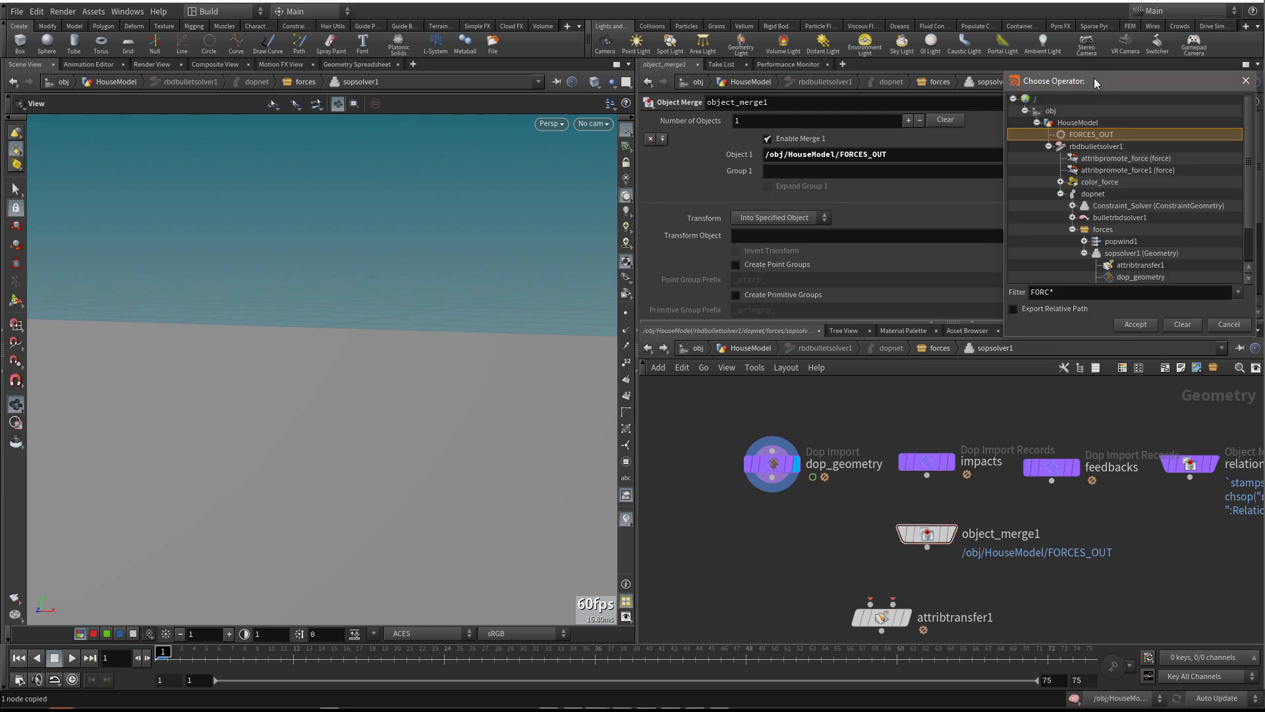
pyautogui.click(1070, 297)
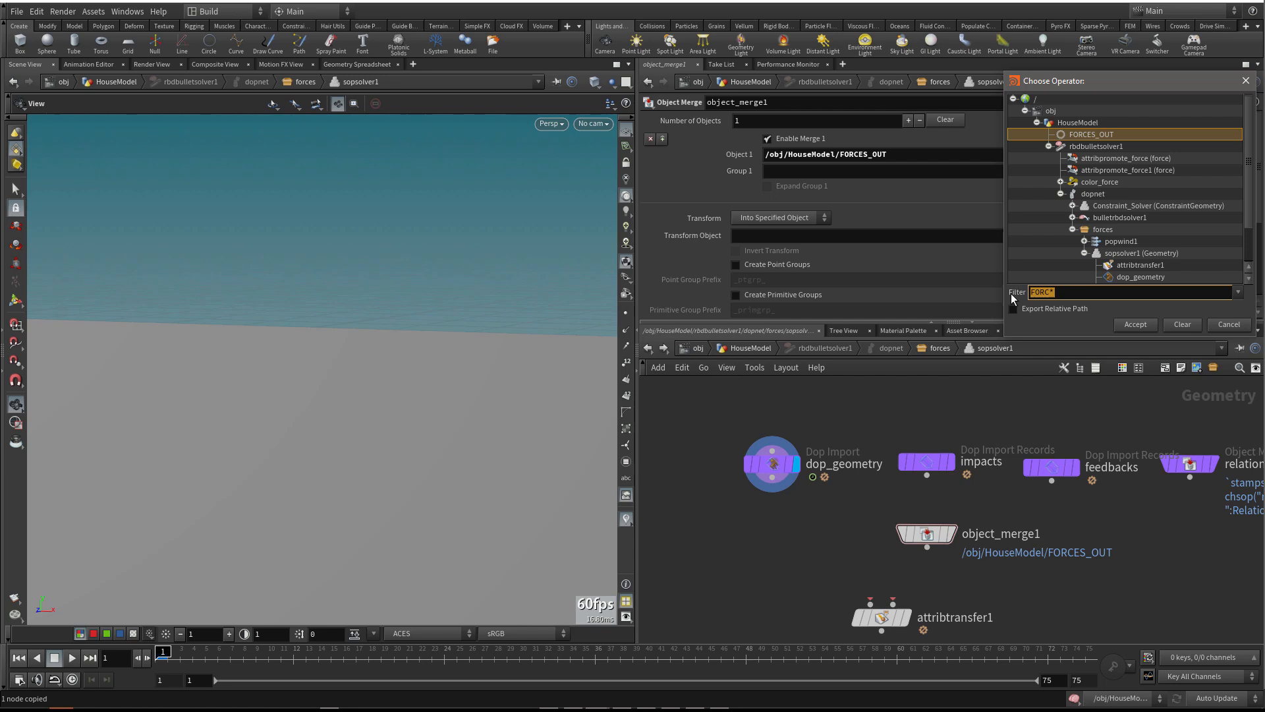
pyautogui.click(1087, 137)
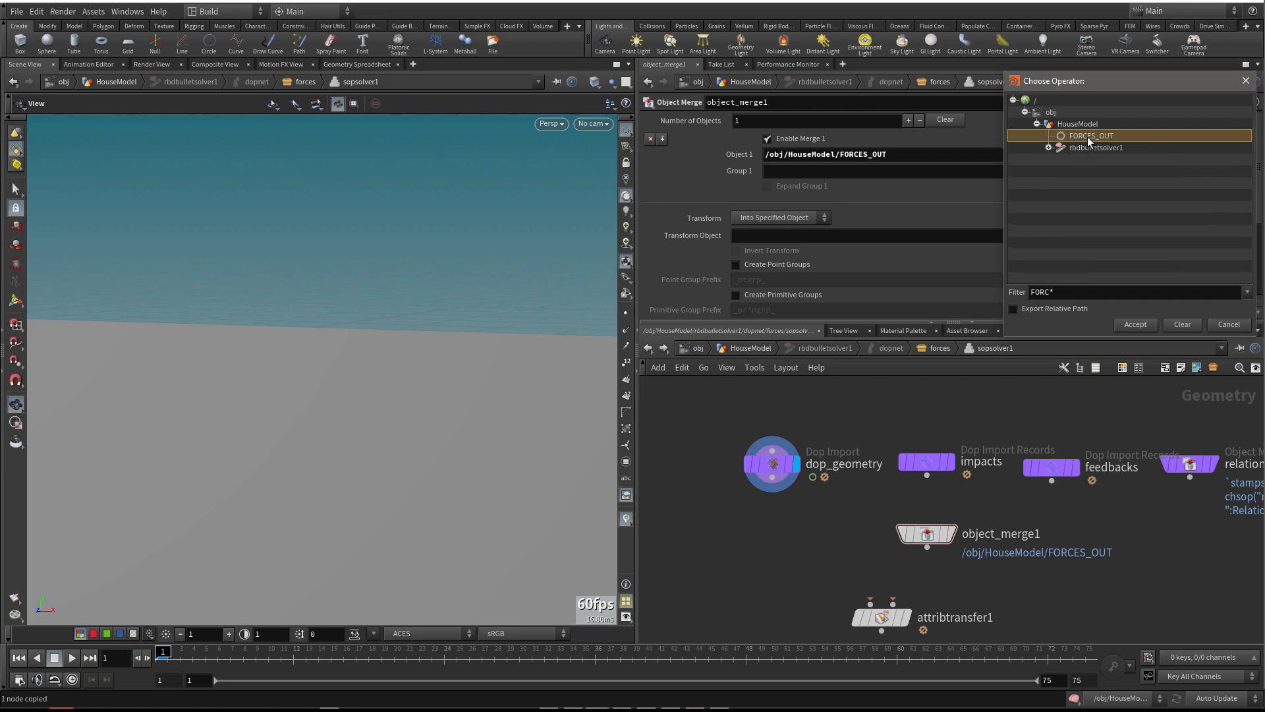
pyautogui.moveTo(1061, 293); pyautogui.dragTo(953, 286)
pyautogui.press('BackSpace')
pyautogui.press('Return')
pyautogui.click(1225, 328)
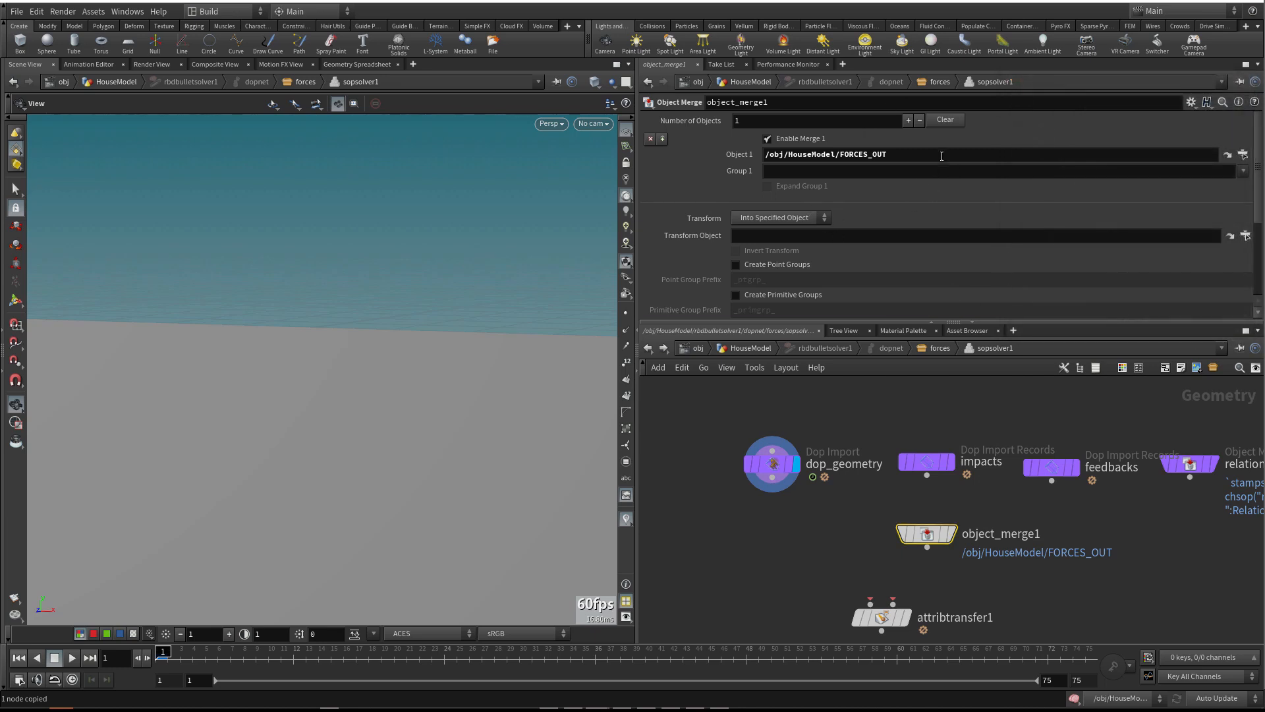
# Set object_merge1's Transform to Into This Object and reposition the node slightly below the DOP import nodes.
pyautogui.click(764, 218)
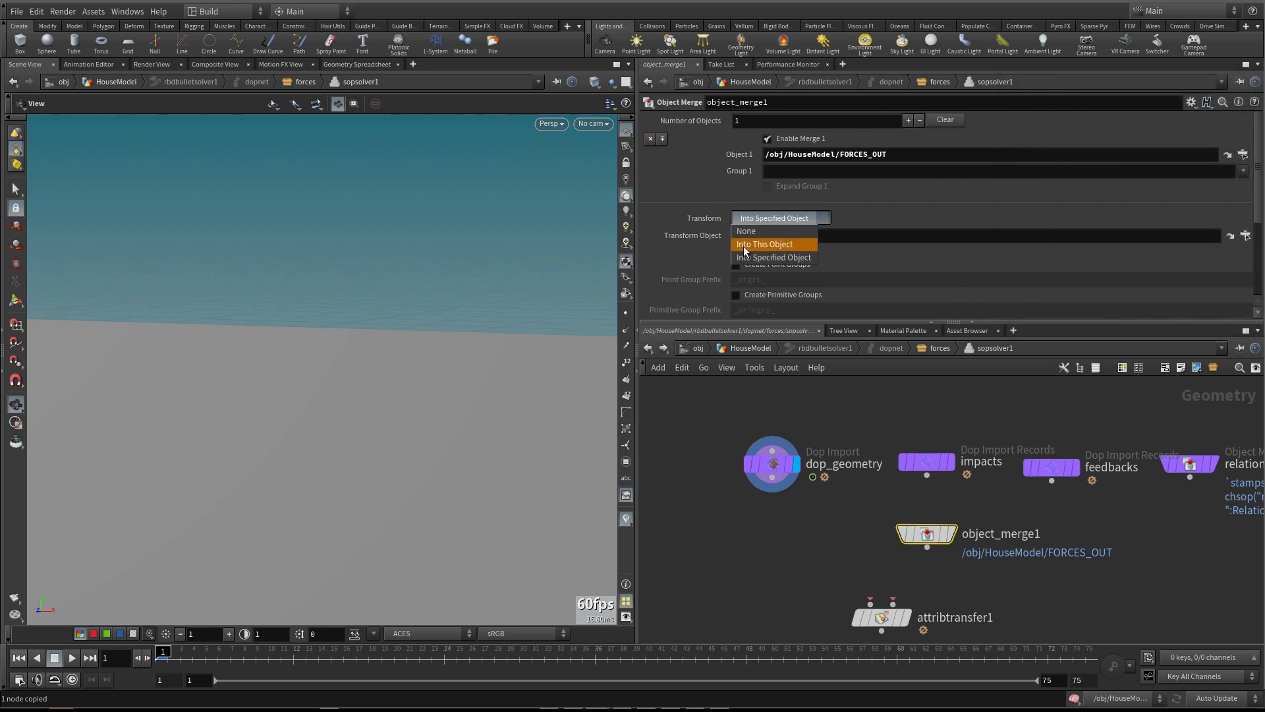
pyautogui.click(767, 246)
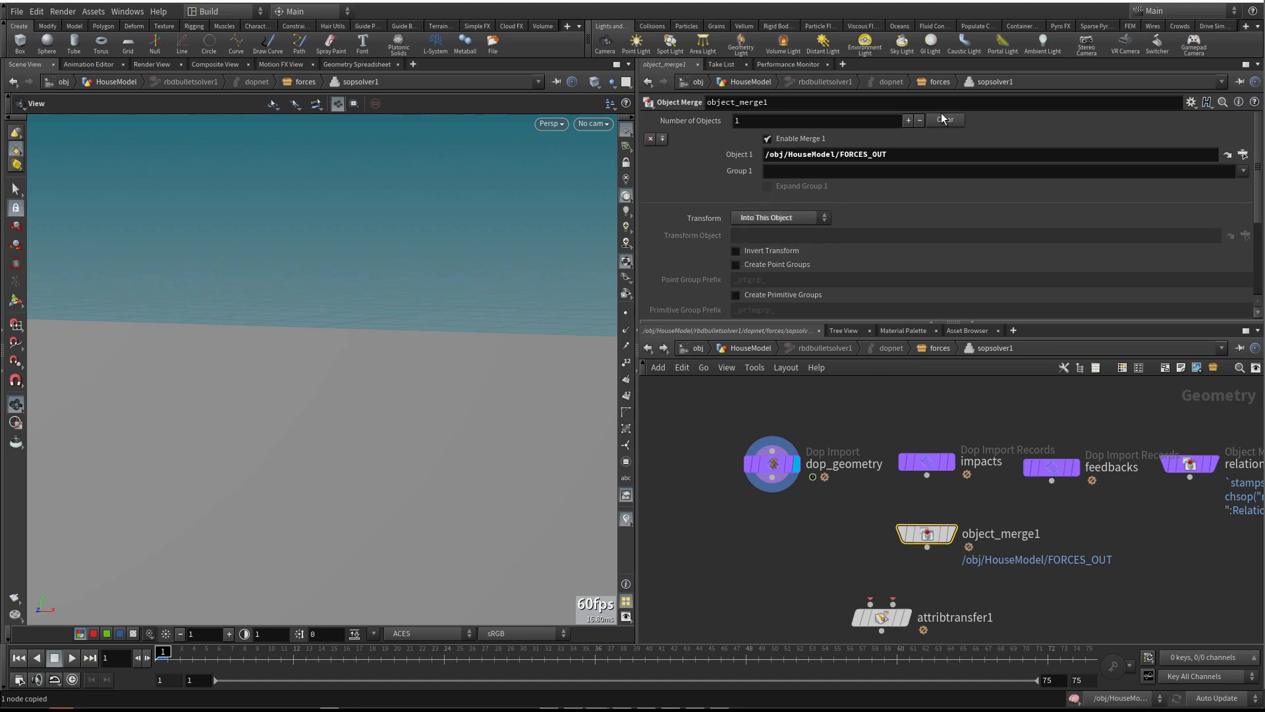
pyautogui.moveTo(927, 535); pyautogui.dragTo(941, 518)
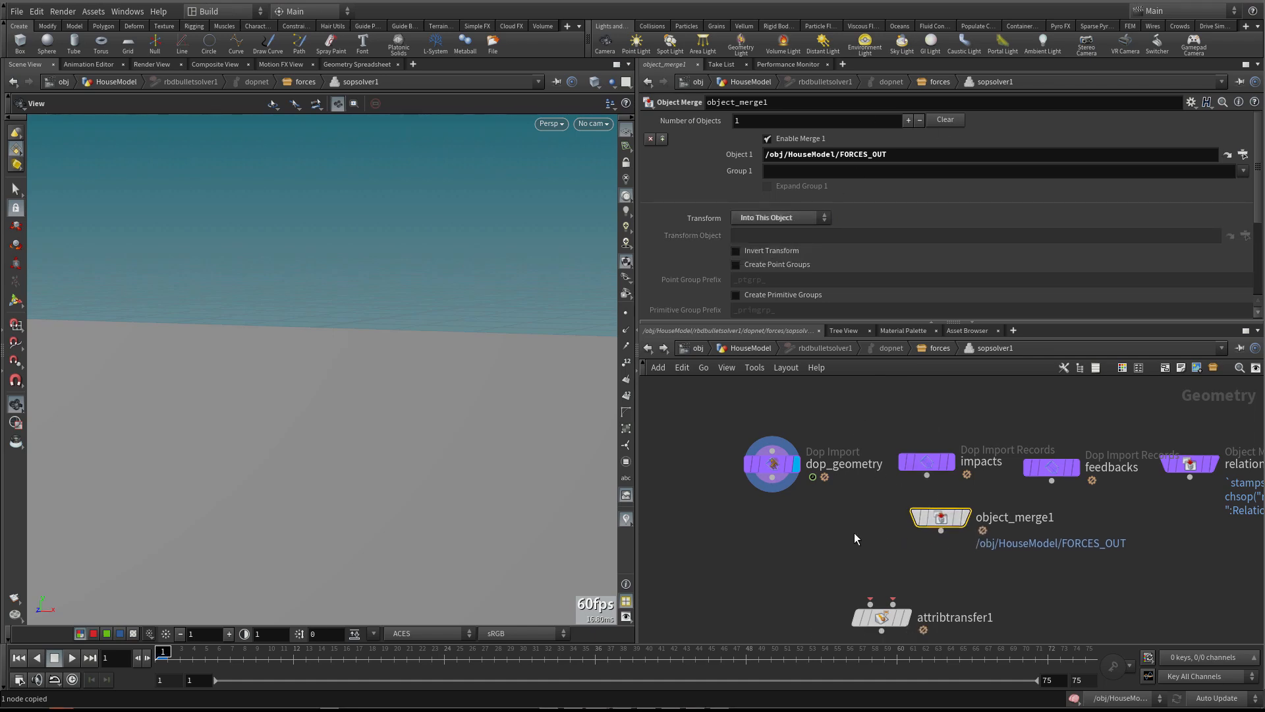
# Wire dop_geometry into attribtransfer1's first input and object_merge1 into its second, and display attribtransfer1.
pyautogui.moveTo(793, 515); pyautogui.dragTo(791, 502, button='middle')
pyautogui.moveTo(881, 607); pyautogui.dragTo(839, 619)
pyautogui.moveTo(769, 466); pyautogui.dragTo(826, 602)
pyautogui.moveTo(938, 519); pyautogui.dragTo(818, 603)
pyautogui.click(861, 617)
pyautogui.click(847, 621)
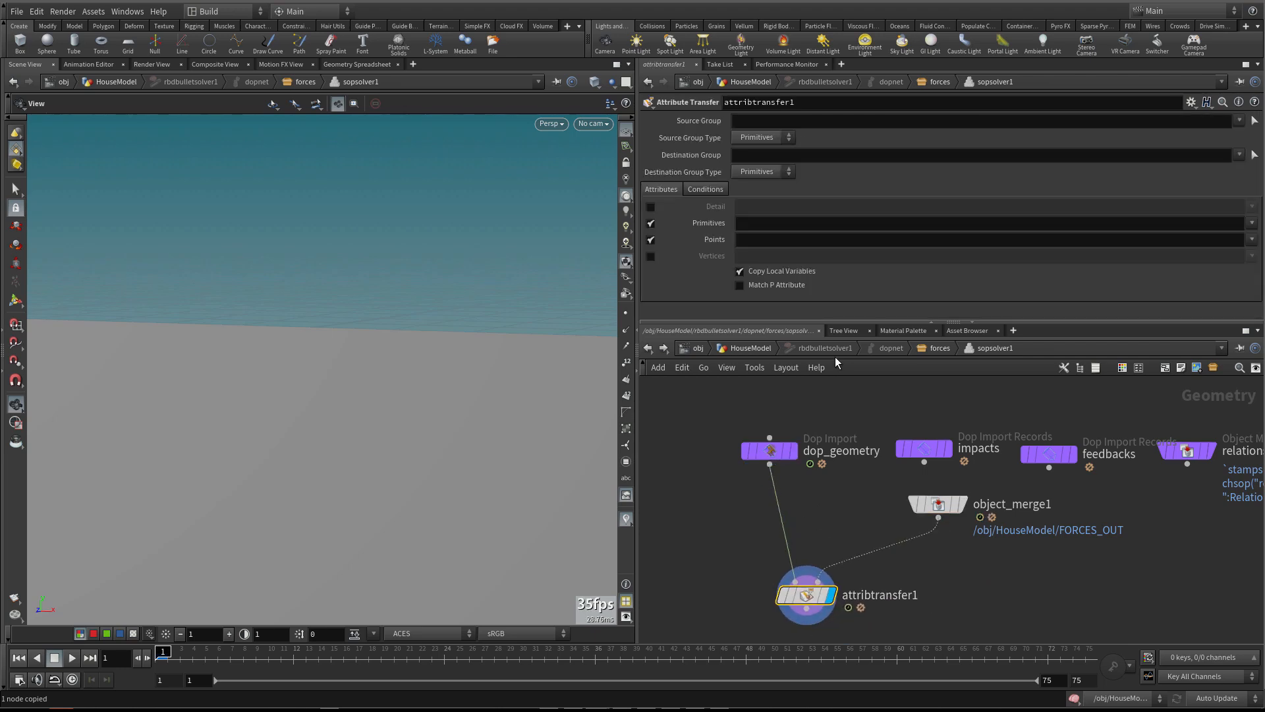
# Restrict attribtransfer1 to the point attribute v with primitive transfer disabled, and set its Distance Threshold to 5.
pyautogui.click(650, 223)
pyautogui.click(1251, 239)
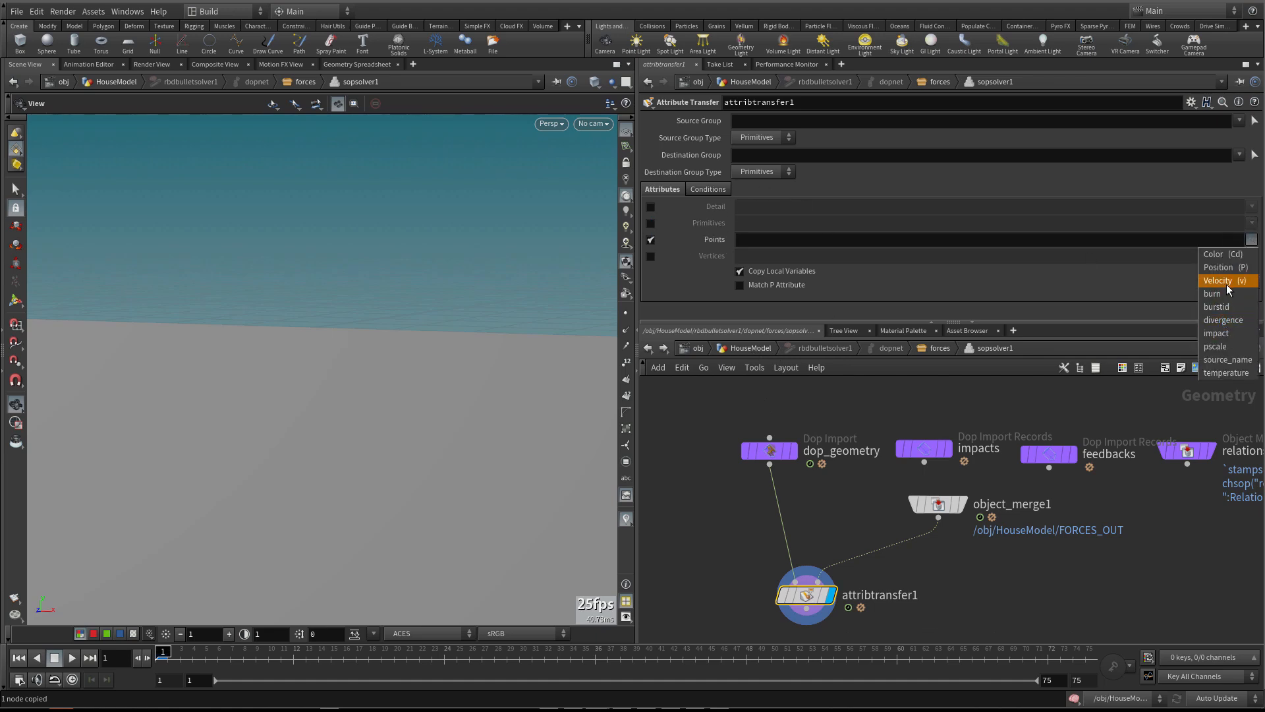
pyautogui.click(1219, 280)
pyautogui.middleClick(942, 505)
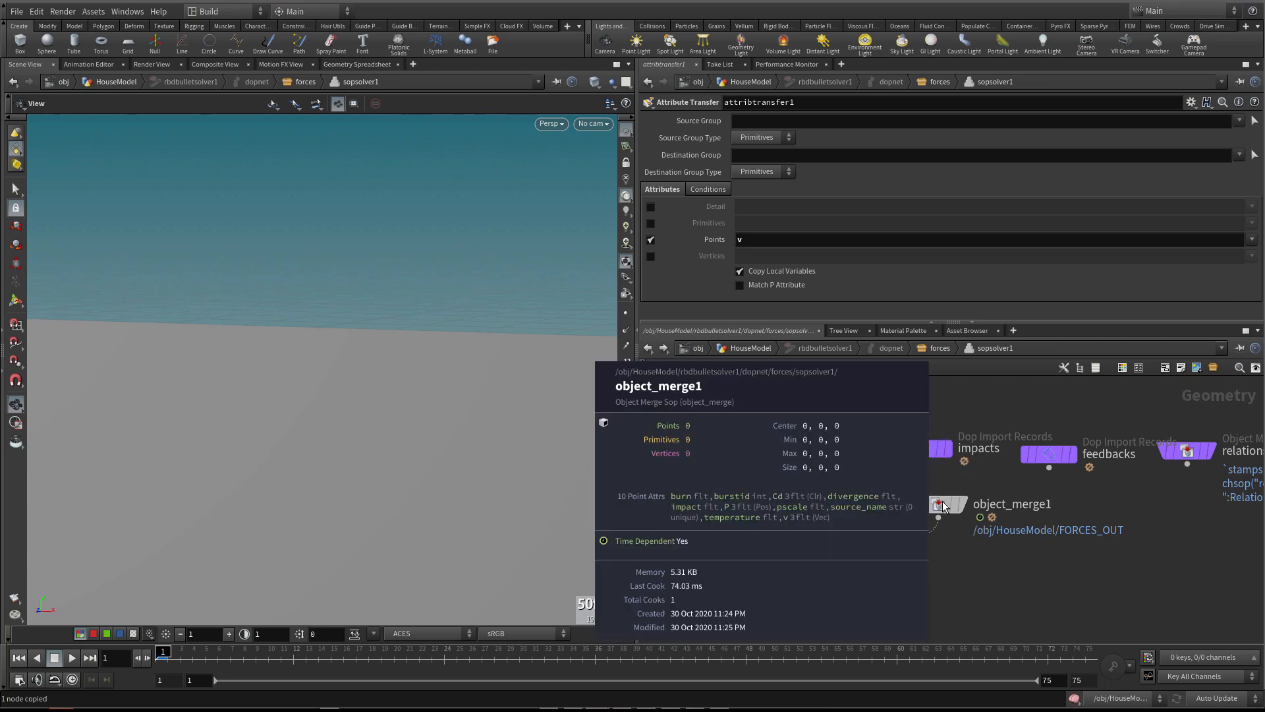
pyautogui.middleClick(939, 506)
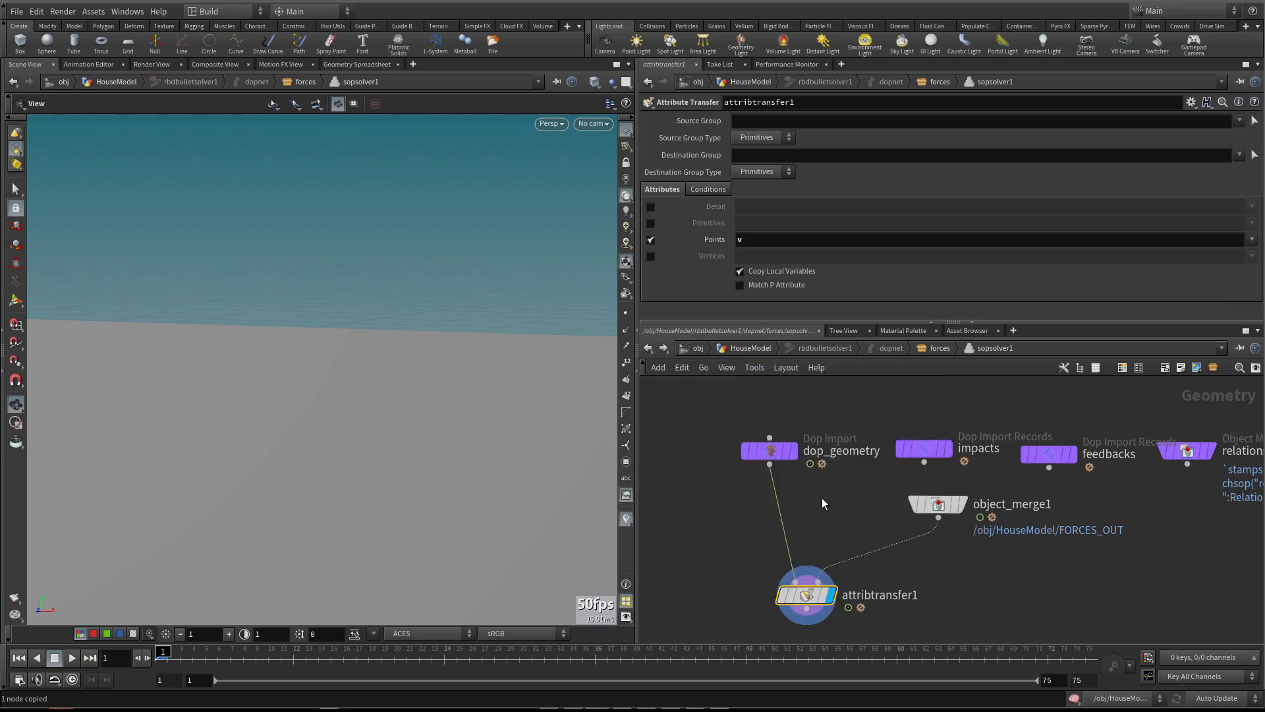
pyautogui.click(709, 190)
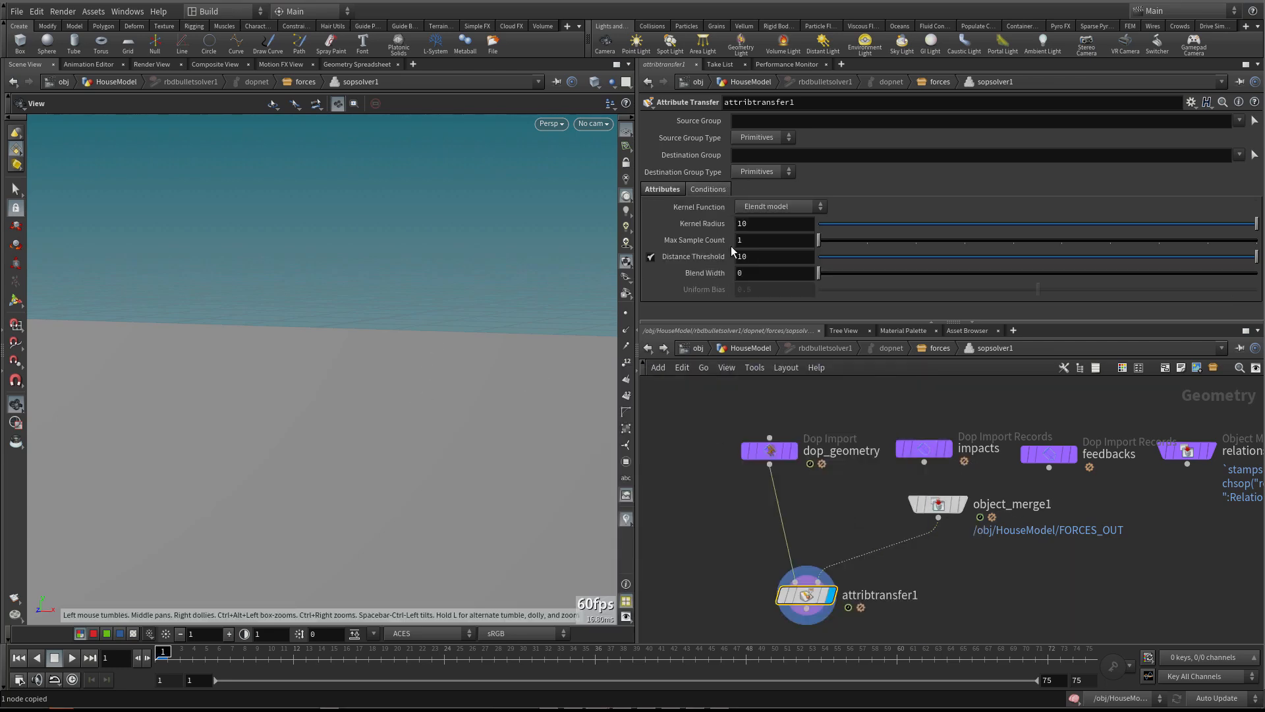
pyautogui.press('Return')
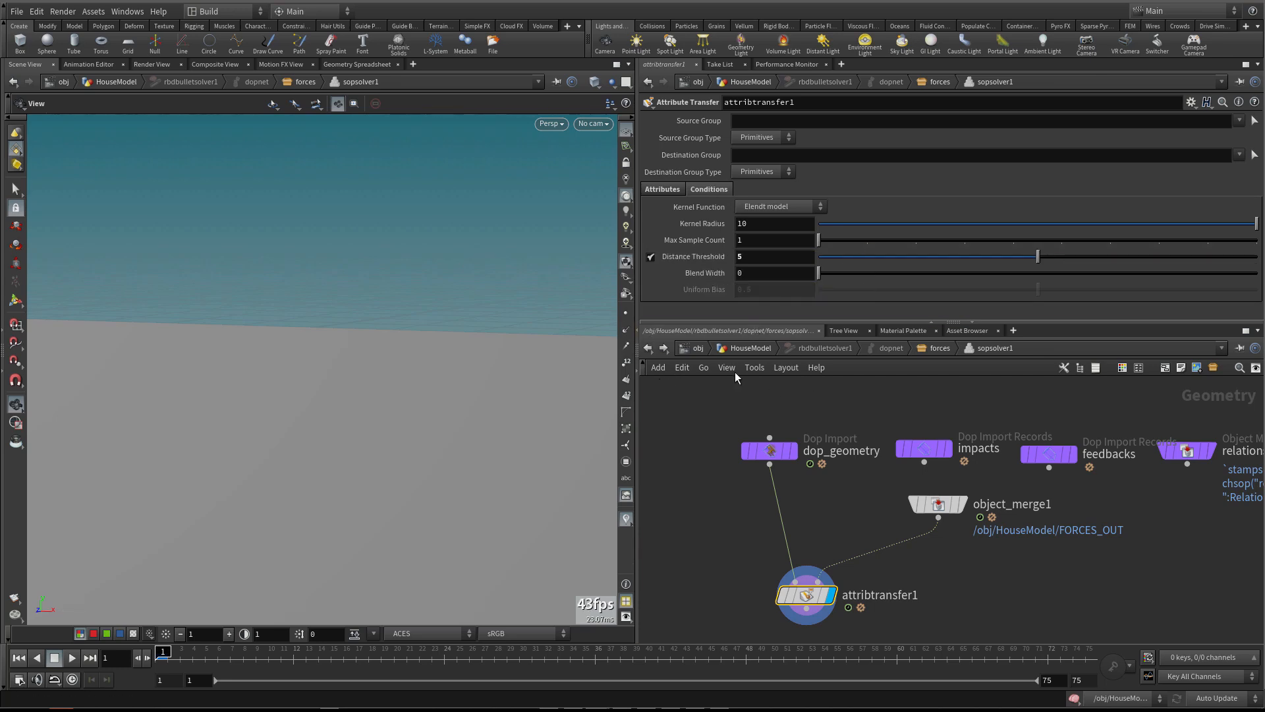
# Add a Null node named OUT below attribtransfer1, wire it in and set it as the displayed node.
pyautogui.moveTo(749, 527); pyautogui.dragTo(738, 474, button='middle')
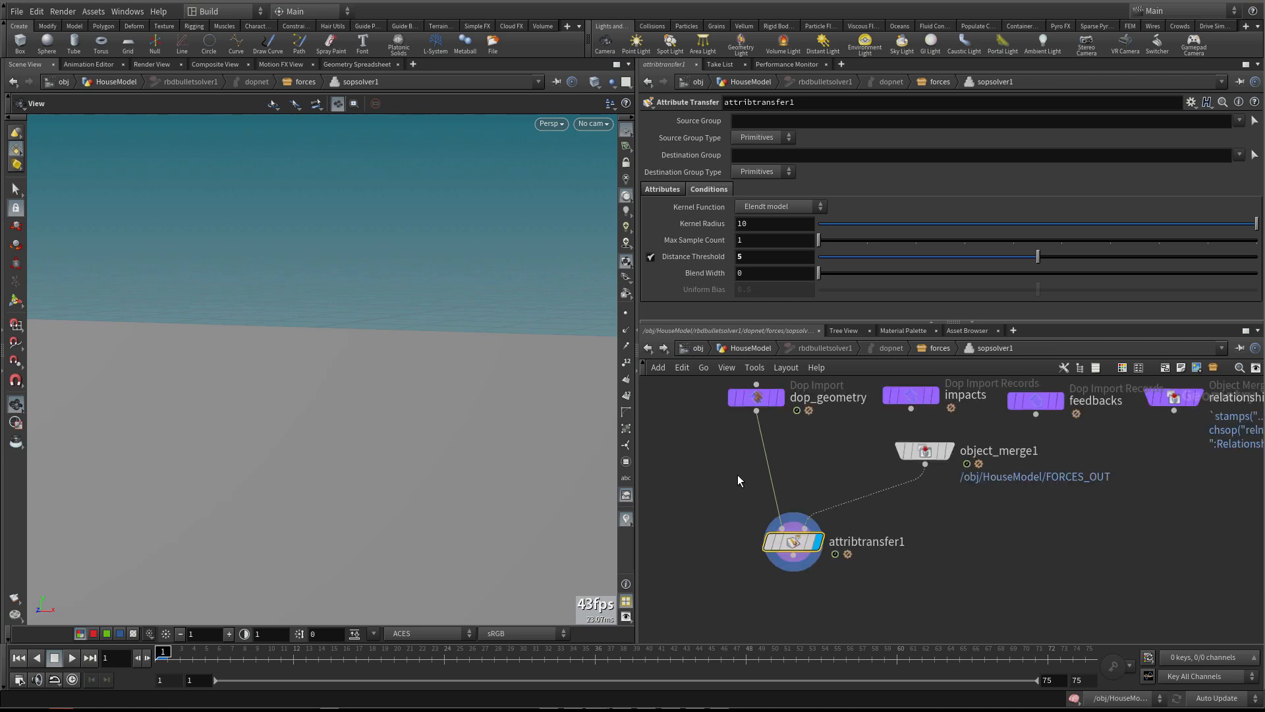
pyautogui.press('Tab')
pyautogui.write('nu')
pyautogui.click(840, 151)
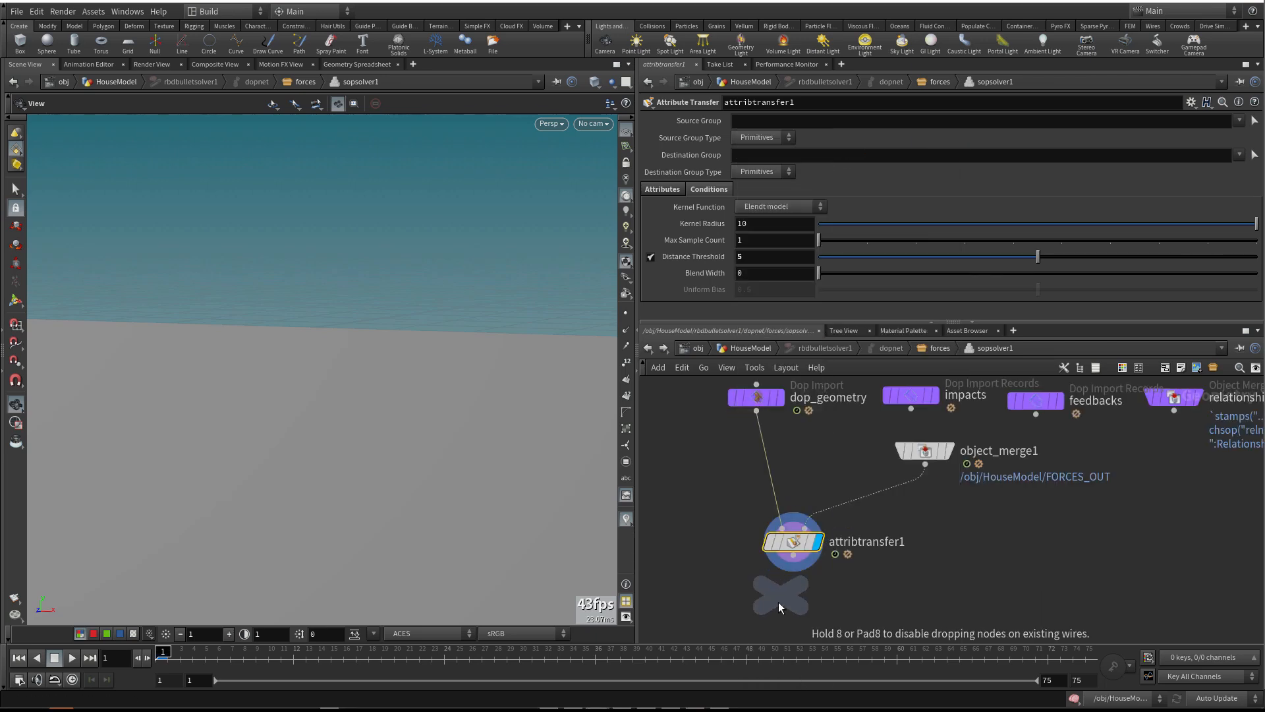
pyautogui.click(807, 617)
pyautogui.moveTo(848, 615); pyautogui.dragTo(782, 576)
pyautogui.write('O')
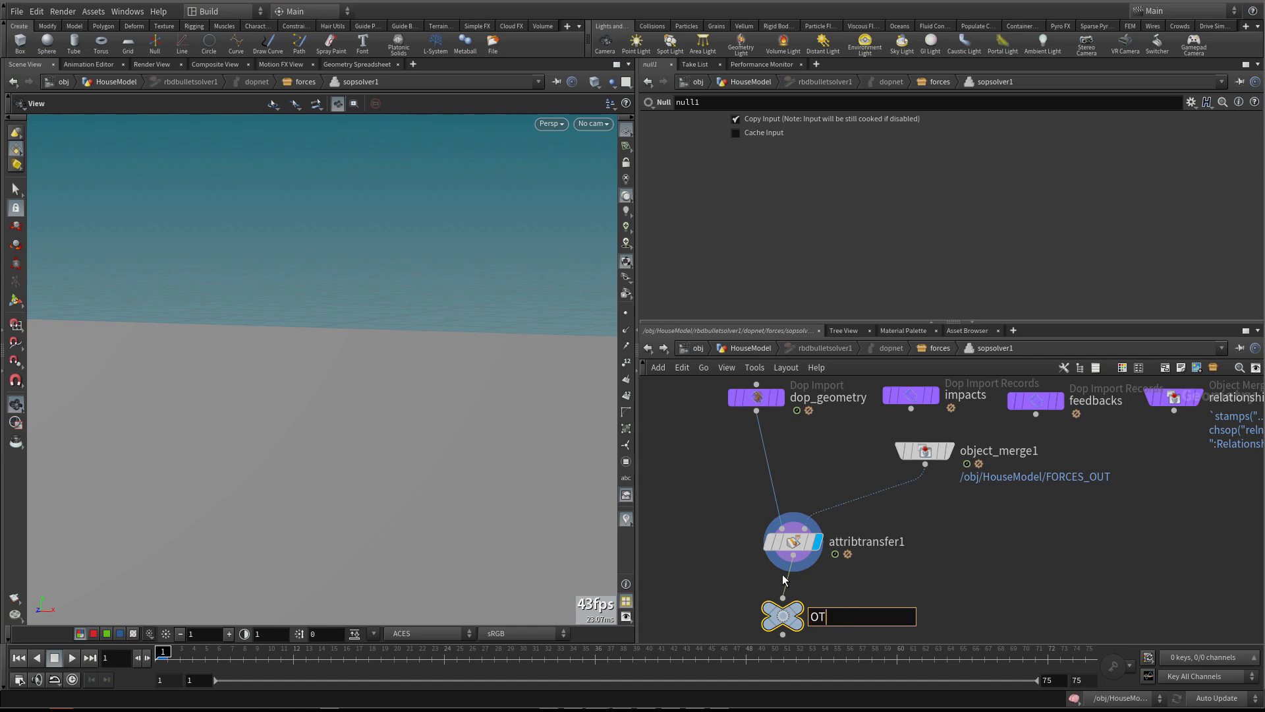
pyautogui.write('UT')
pyautogui.press('Return')
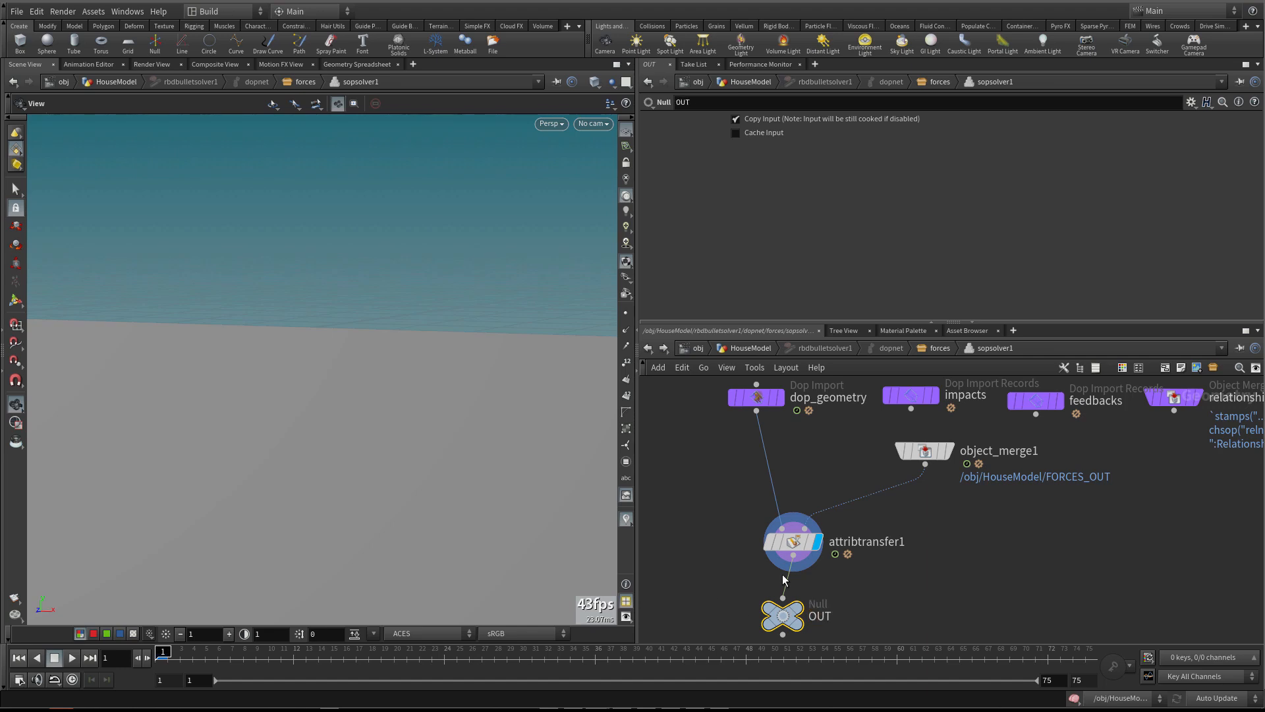
pyautogui.click(812, 616)
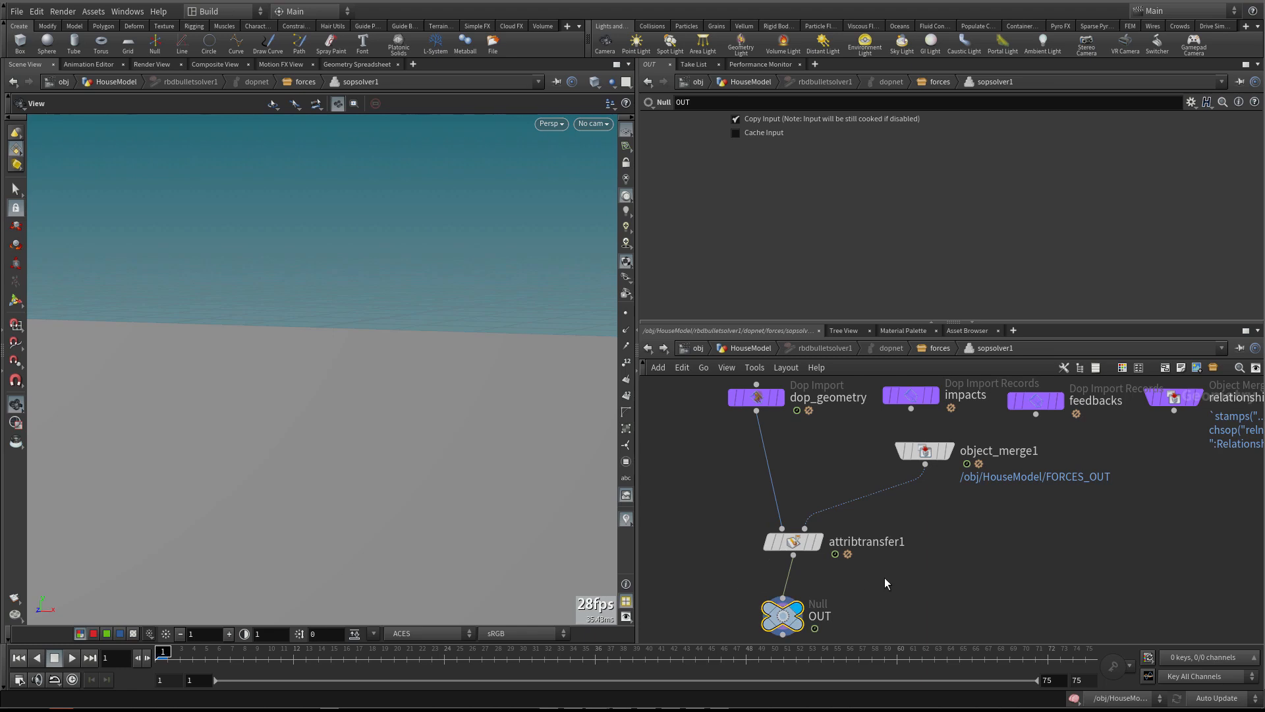
# Return to the HouseModel network, flipbook the first frames of the house simulation, play them back and close the flipbook.
pyautogui.press('u')
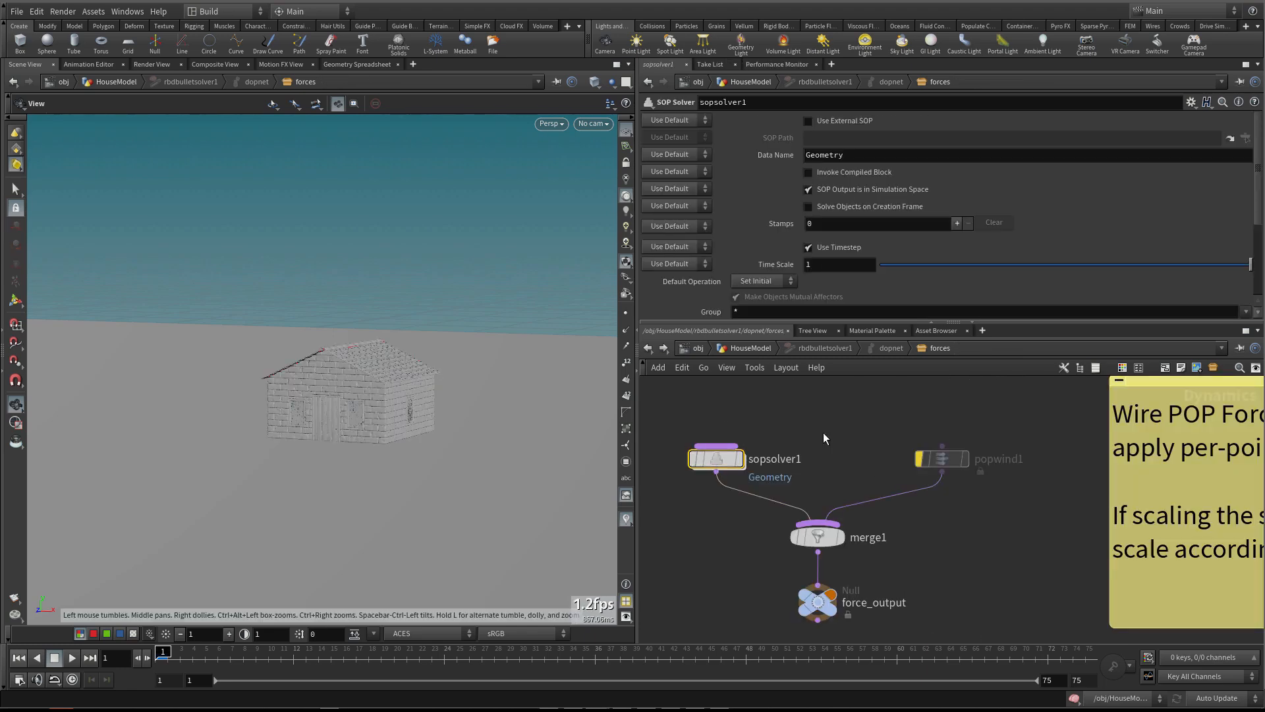
pyautogui.press('u')
pyautogui.moveTo(749, 517); pyautogui.dragTo(749, 489, button='middle')
pyautogui.moveTo(347, 435); pyautogui.dragTo(347, 382)
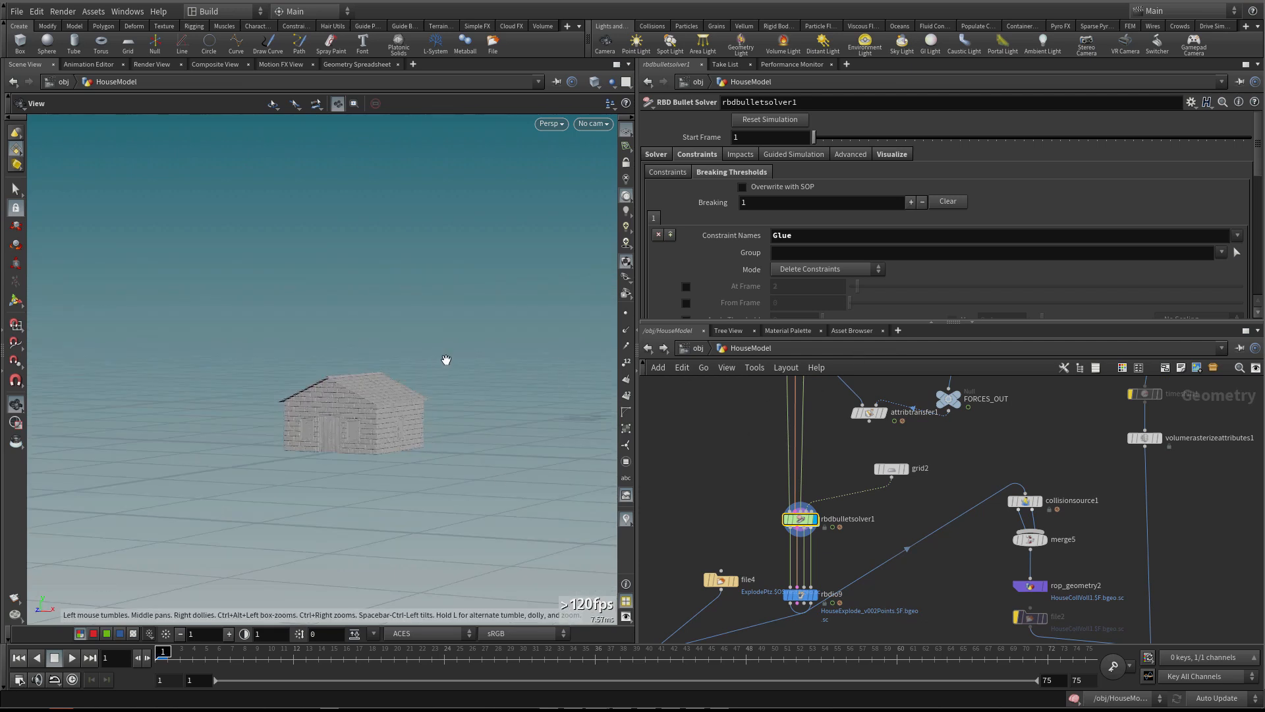
pyautogui.moveTo(402, 359); pyautogui.dragTo(395, 364)
pyautogui.moveTo(395, 364); pyautogui.dragTo(413, 350, button='right')
pyautogui.moveTo(399, 377); pyautogui.dragTo(409, 361, button='middle')
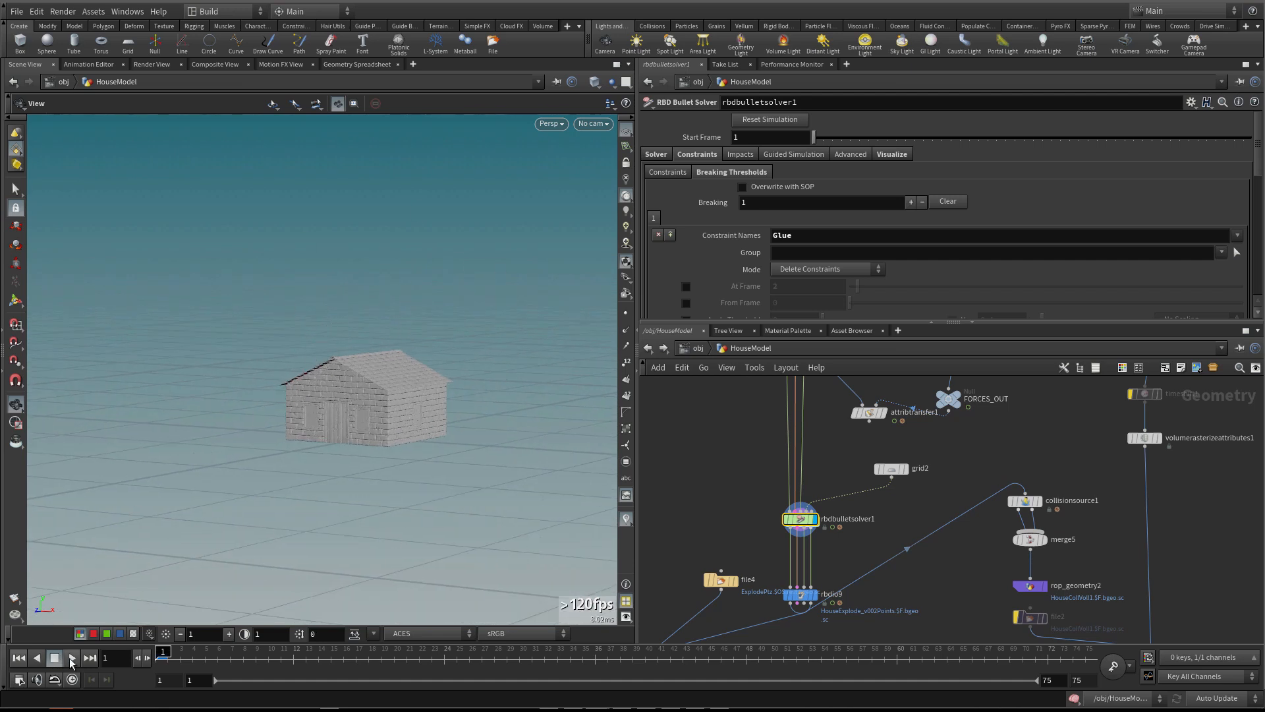
pyautogui.click(15, 600)
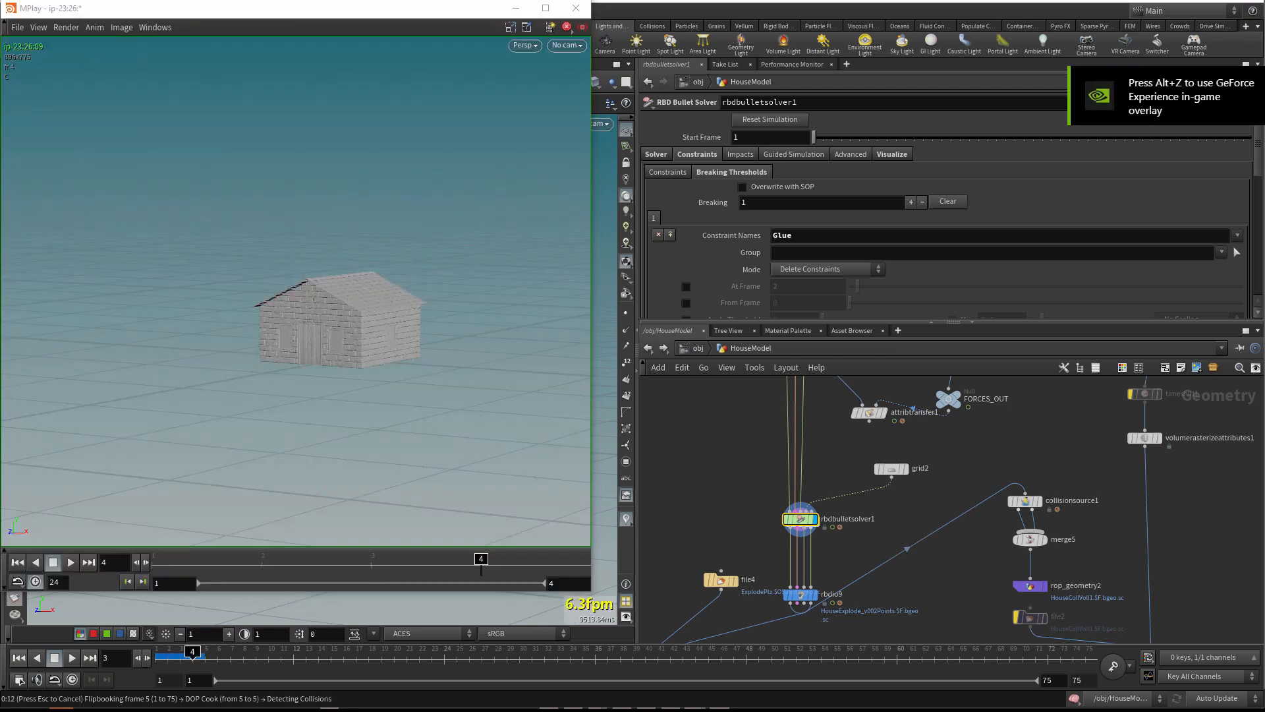
pyautogui.press('Escape')
pyautogui.click(71, 562)
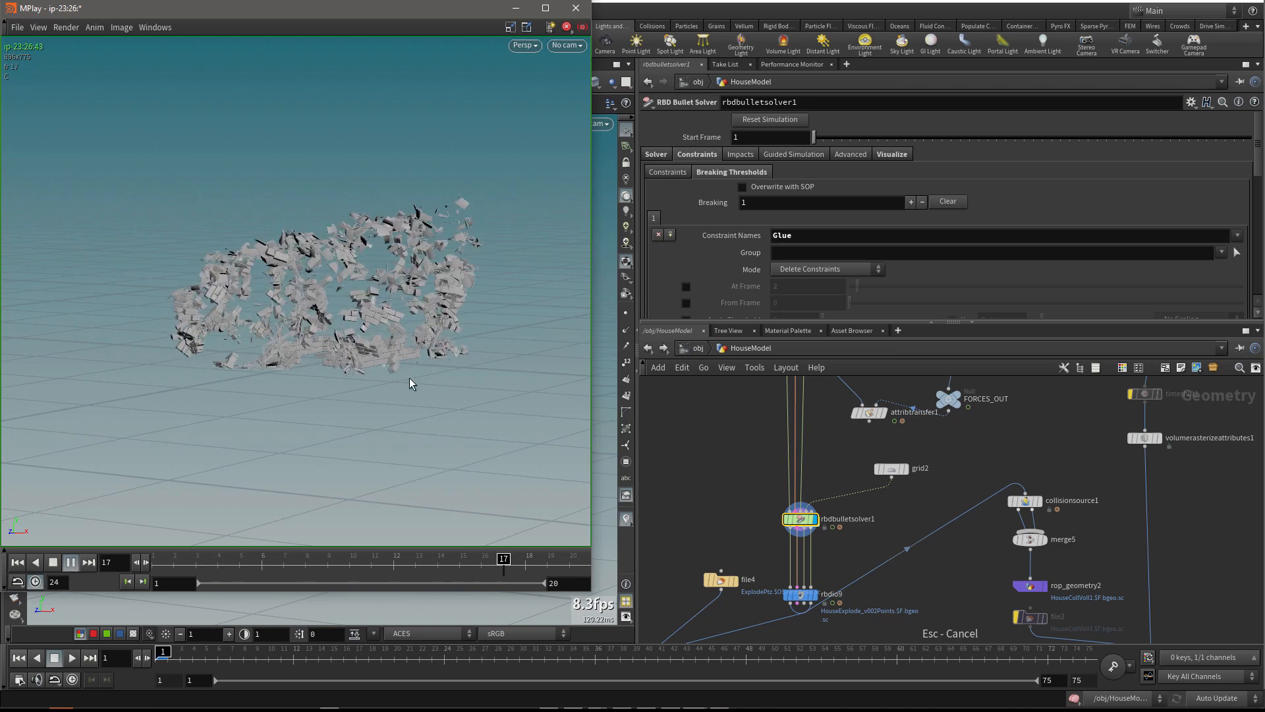
pyautogui.click(576, 13)
# Set the Velocityscale of pointwrangle1 to .5.
pyautogui.moveTo(999, 450); pyautogui.dragTo(943, 548, button='middle')
pyautogui.click(897, 451)
pyautogui.click(759, 282)
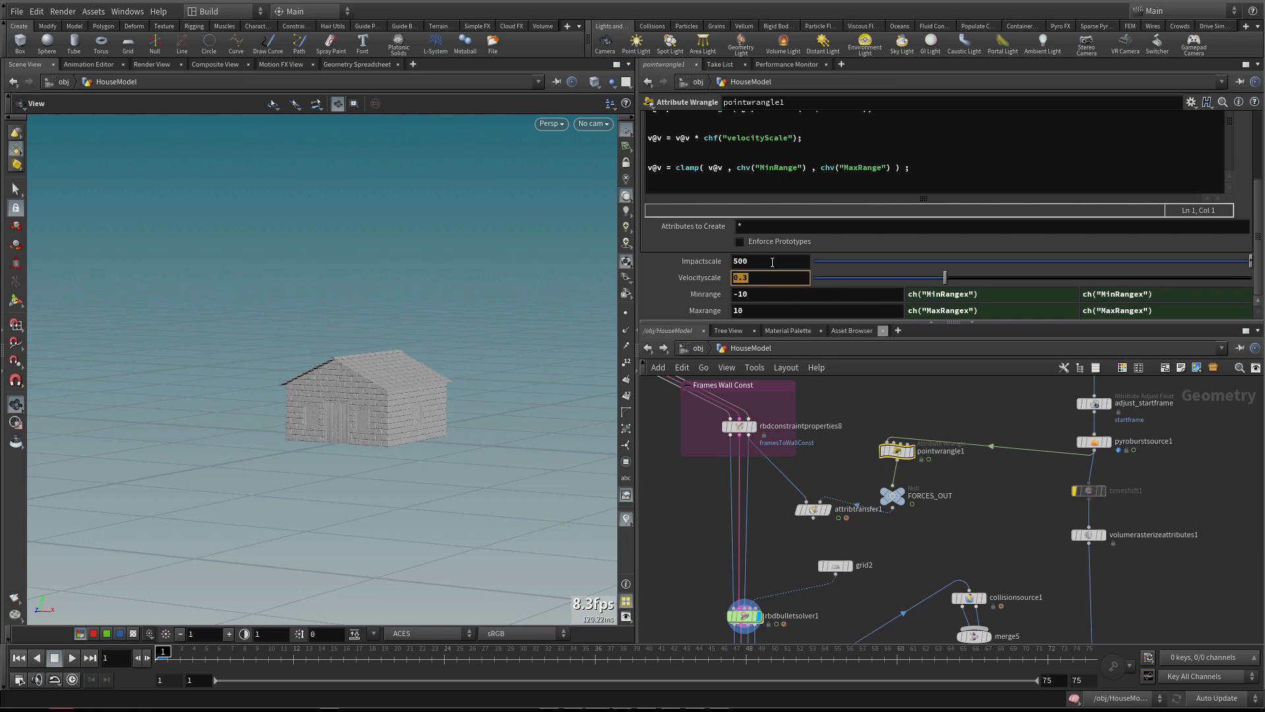
pyautogui.press('Return')
# Go inside rbdbulletsolver1's sopsolver1 and set attribtransfer1's Distance Threshold to 3.
pyautogui.moveTo(793, 553); pyautogui.dragTo(791, 505, button='middle')
pyautogui.doubleClick(743, 568)
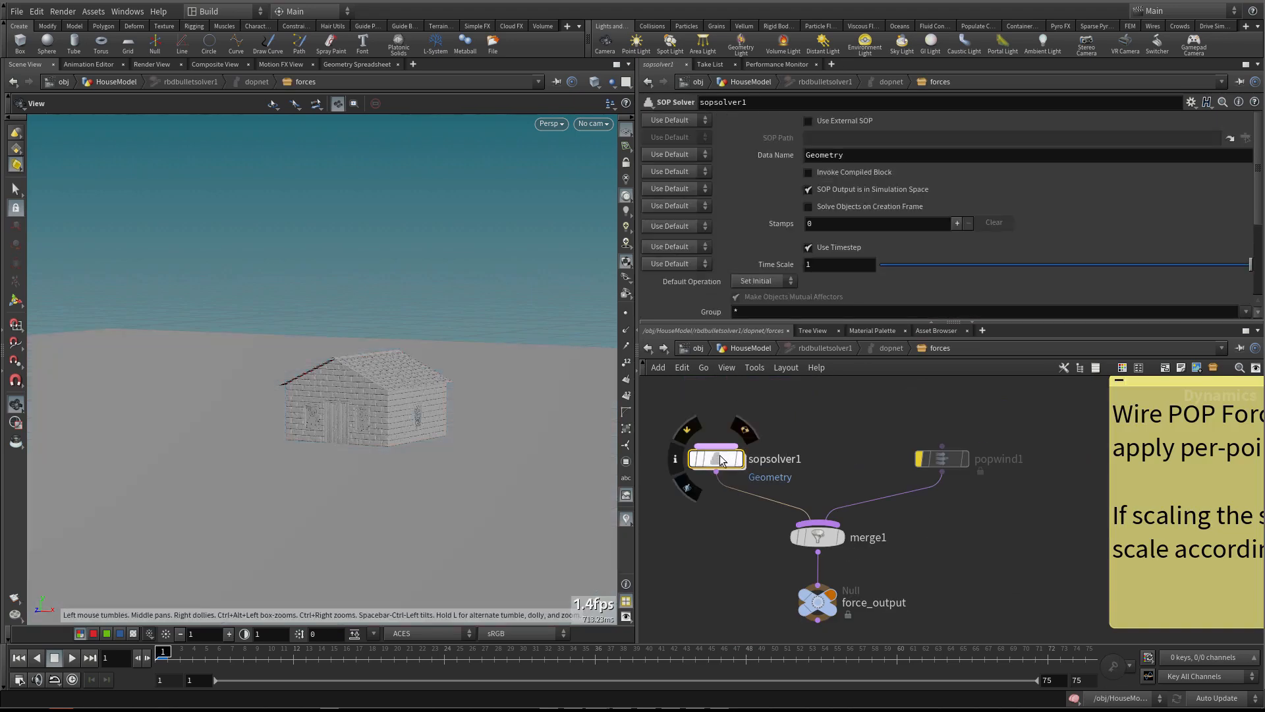
pyautogui.doubleClick(716, 458)
pyautogui.click(925, 451)
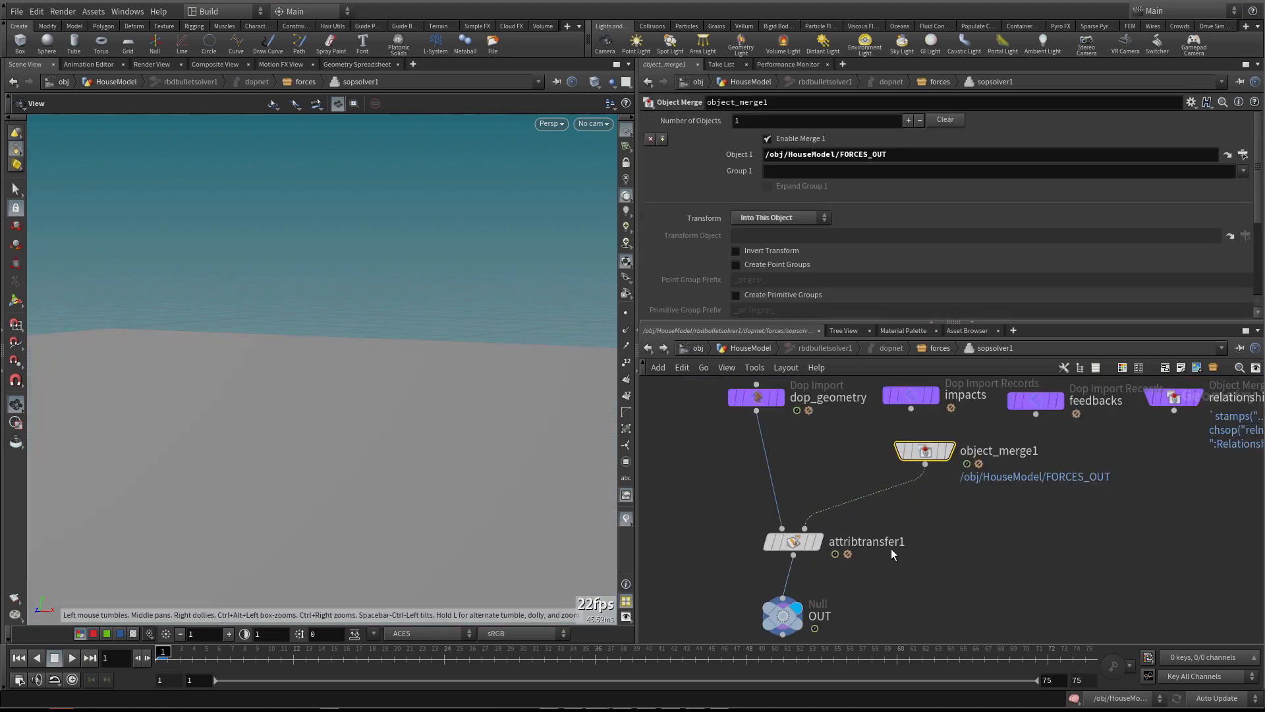
pyautogui.click(794, 542)
pyautogui.moveTo(763, 256); pyautogui.dragTo(695, 261)
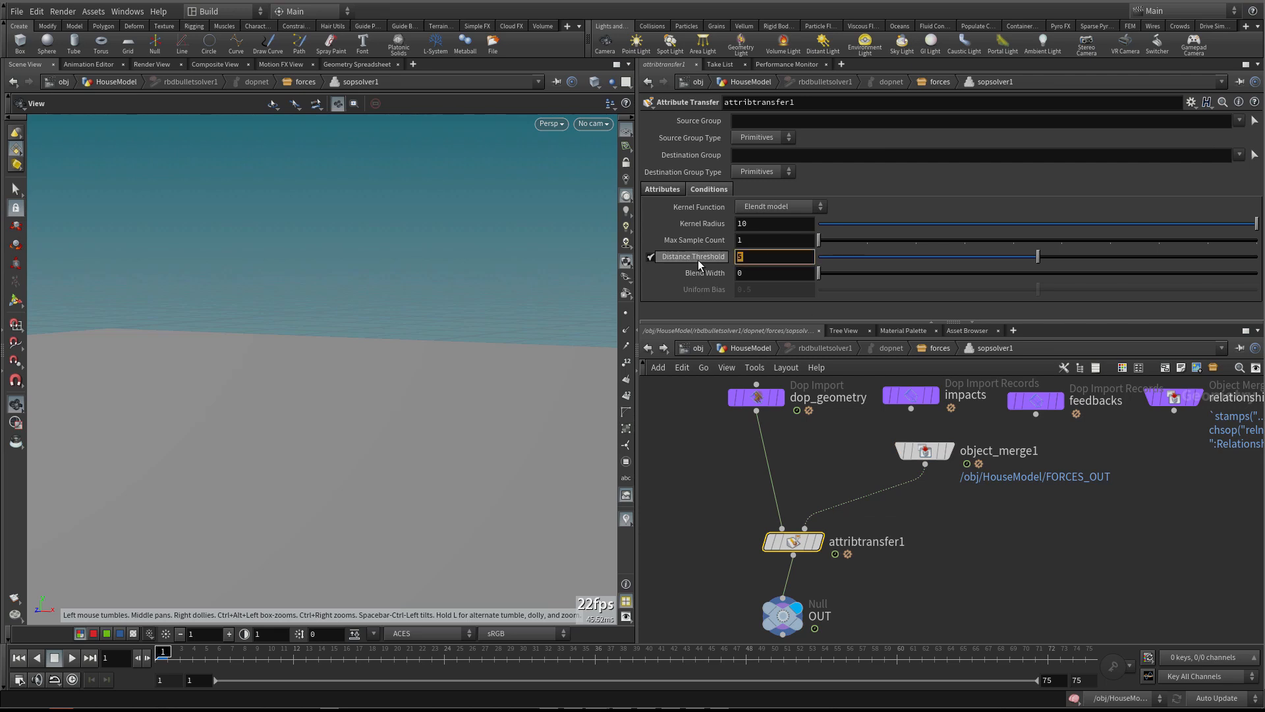
pyautogui.write('3')
pyautogui.press('Return')
# Return to the HouseModel network, flipbook the house explosion and stop the capture after about 27 frames.
pyautogui.click(751, 349)
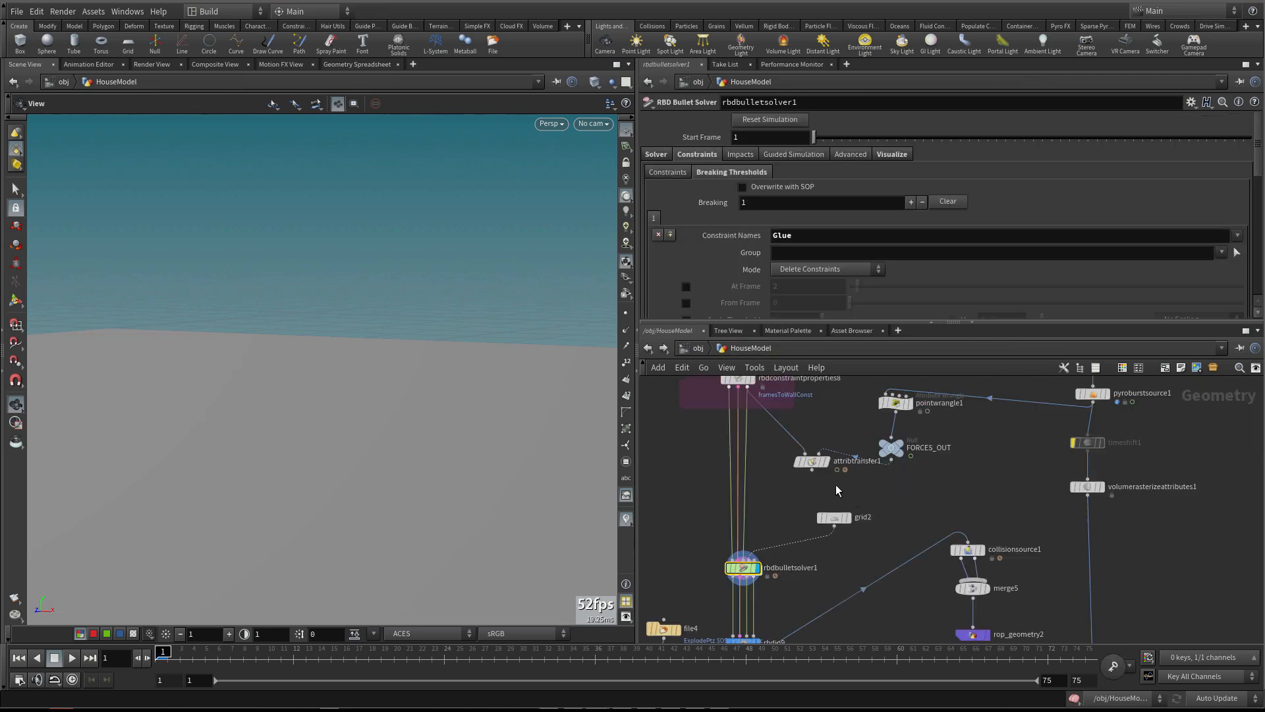
pyautogui.click(811, 461)
pyautogui.moveTo(960, 418); pyautogui.dragTo(854, 383)
pyautogui.click(665, 282)
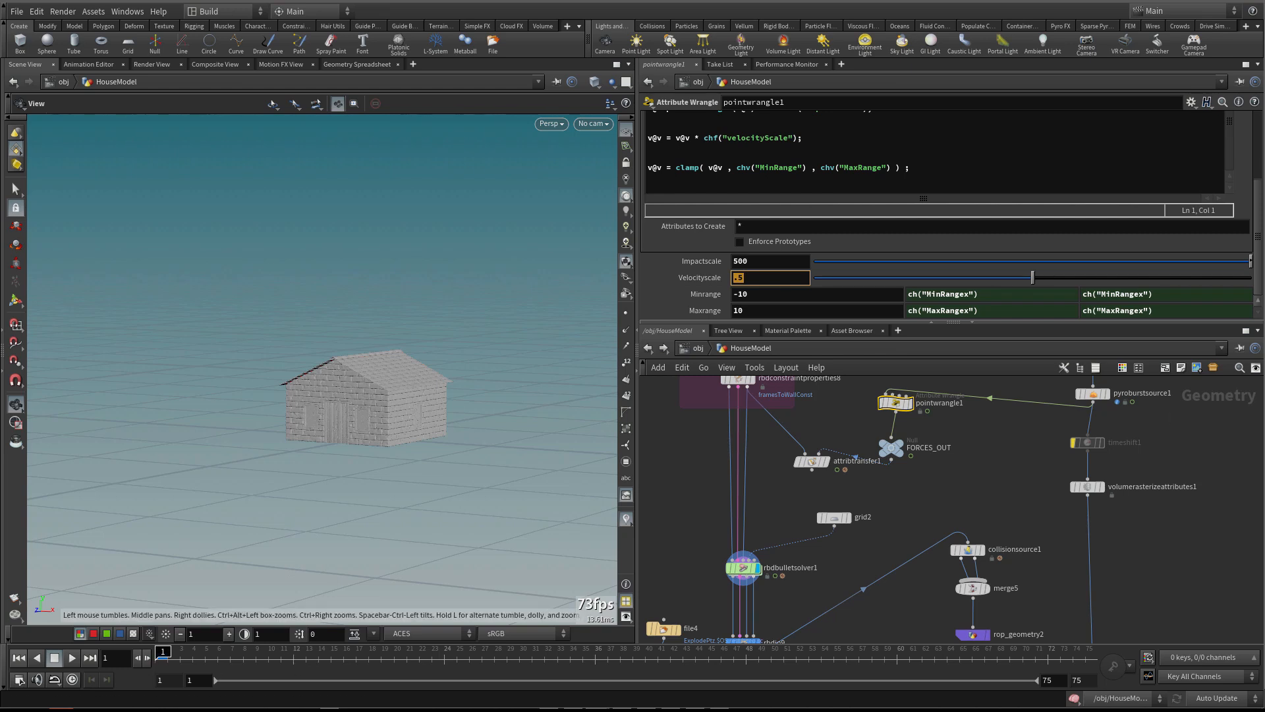
pyautogui.click(20, 679)
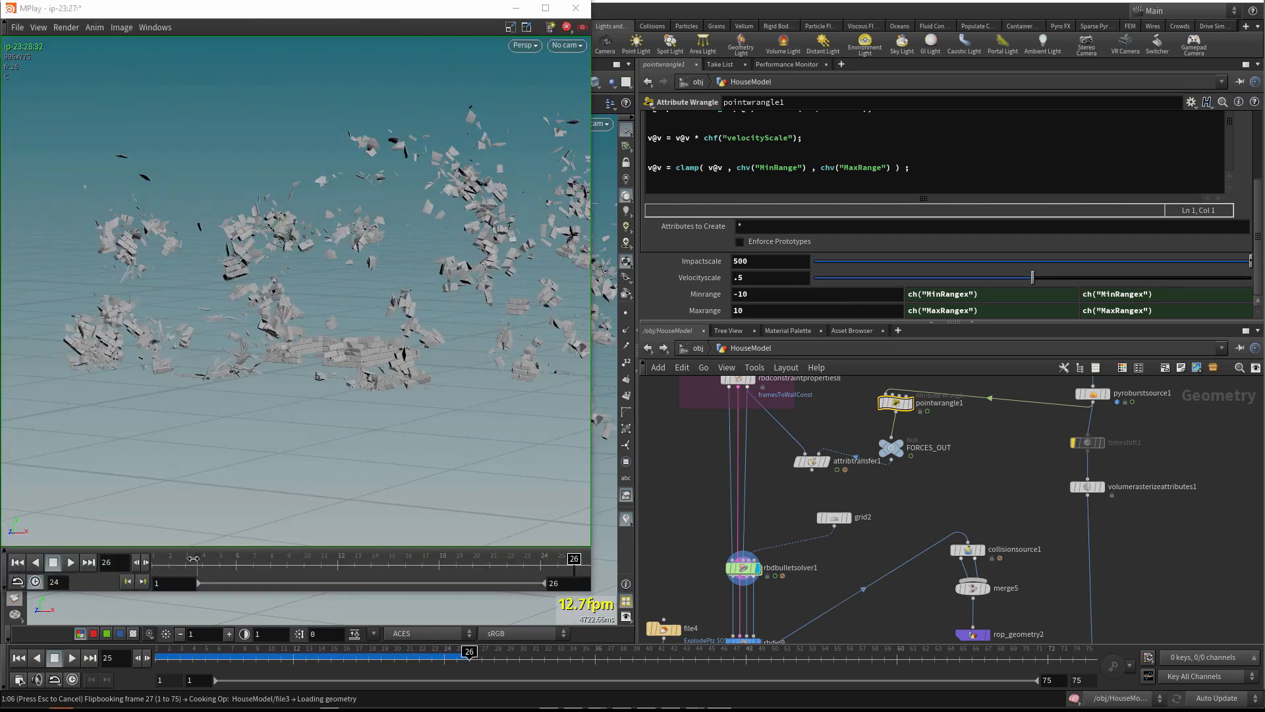
pyautogui.moveTo(196, 559); pyautogui.dragTo(152, 560)
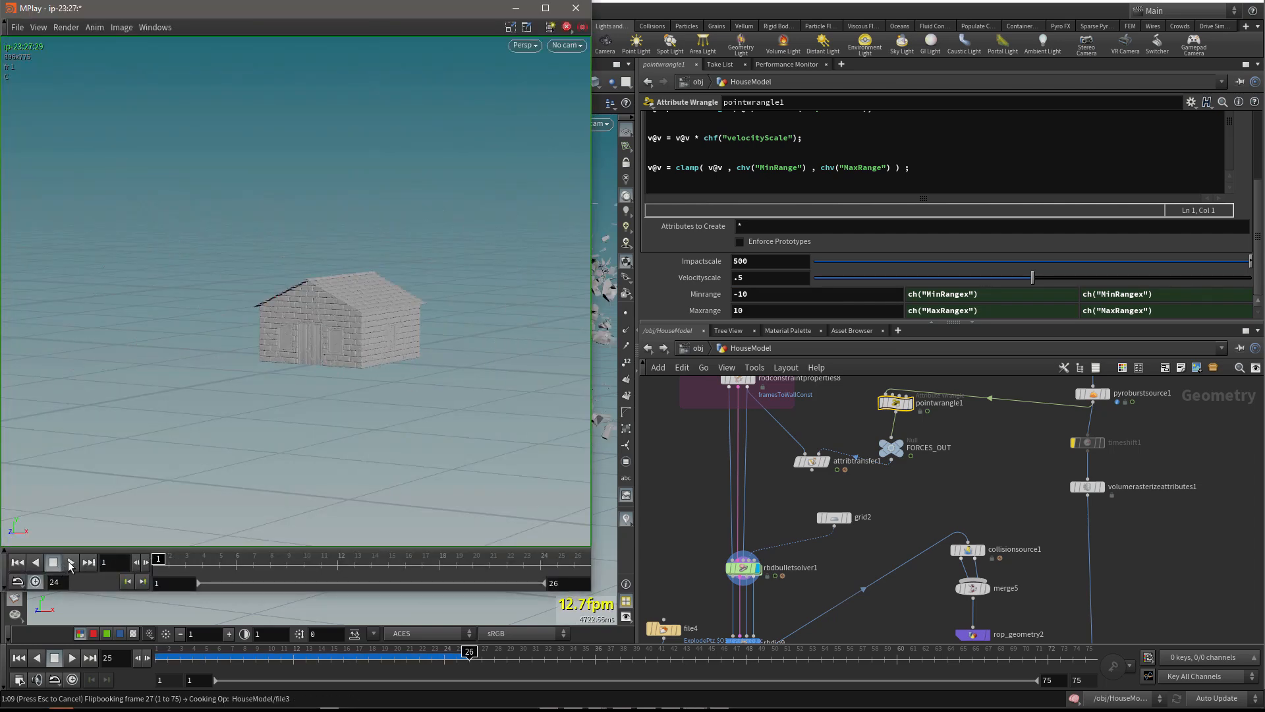
pyautogui.click(769, 496)
pyautogui.press('Escape')
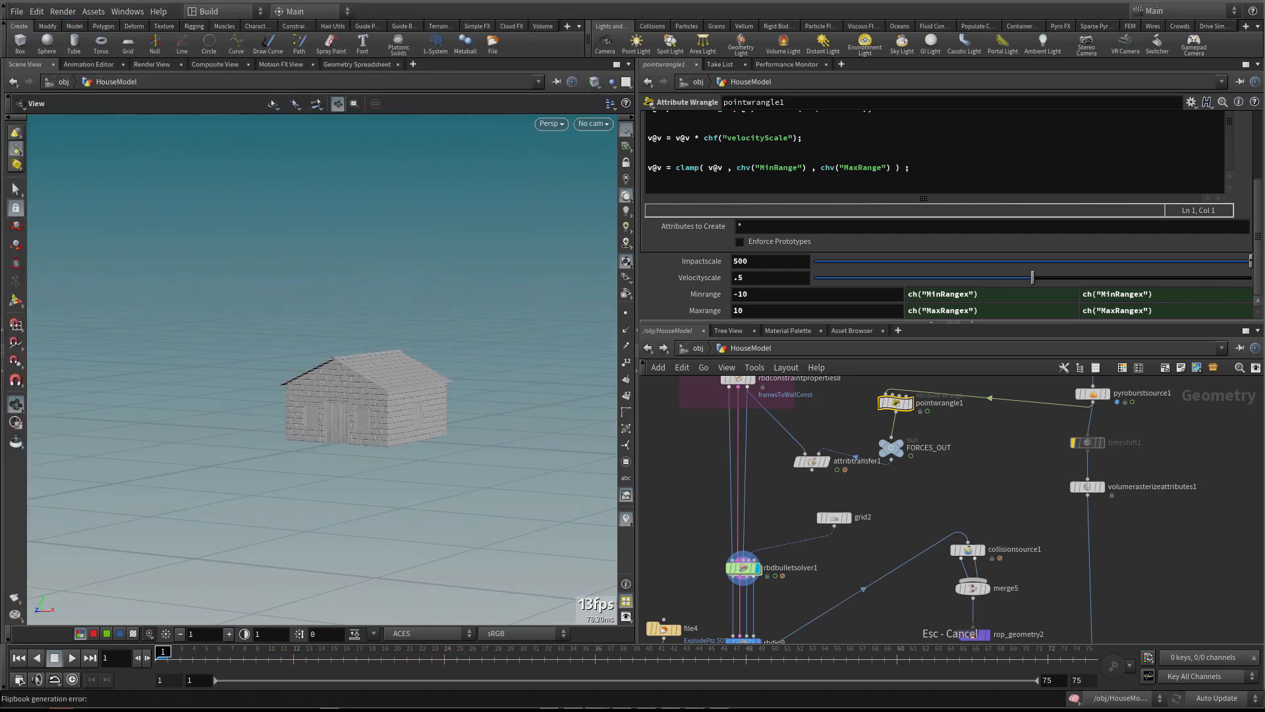
# Play back the captured explosion flipbook and close it.
pyautogui.hotkey('alt', 'Tab')
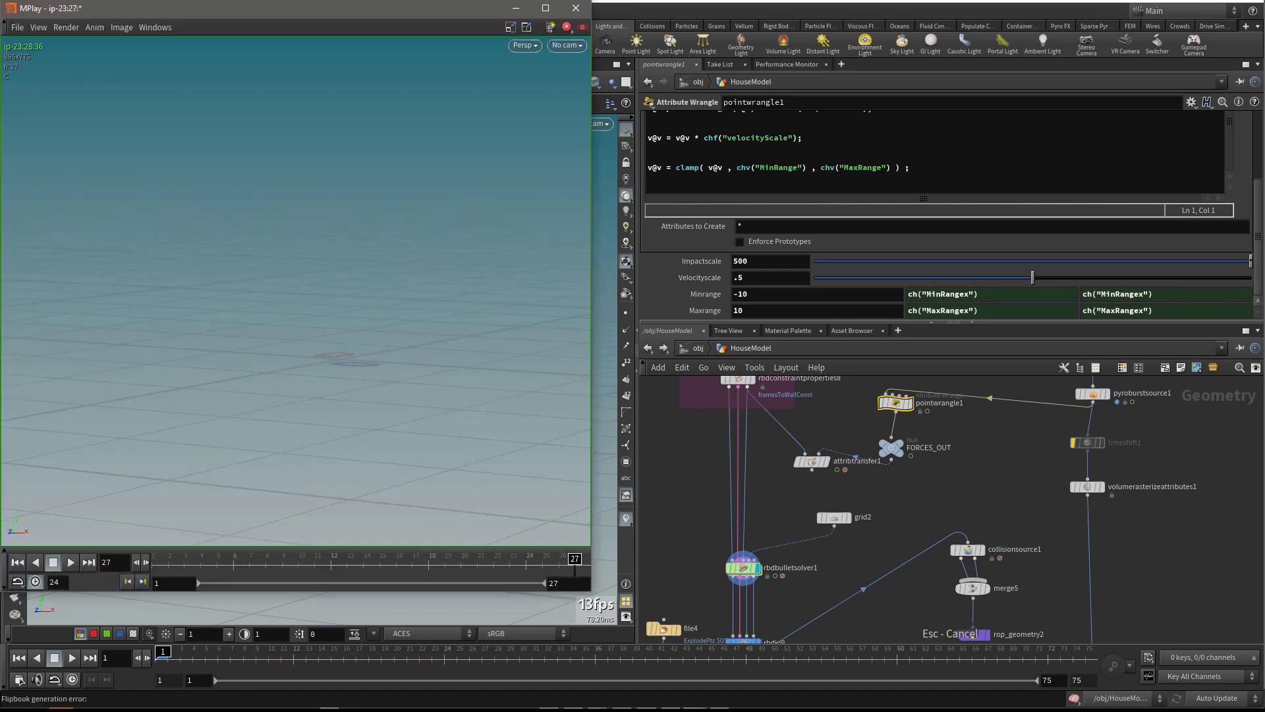
pyautogui.click(69, 566)
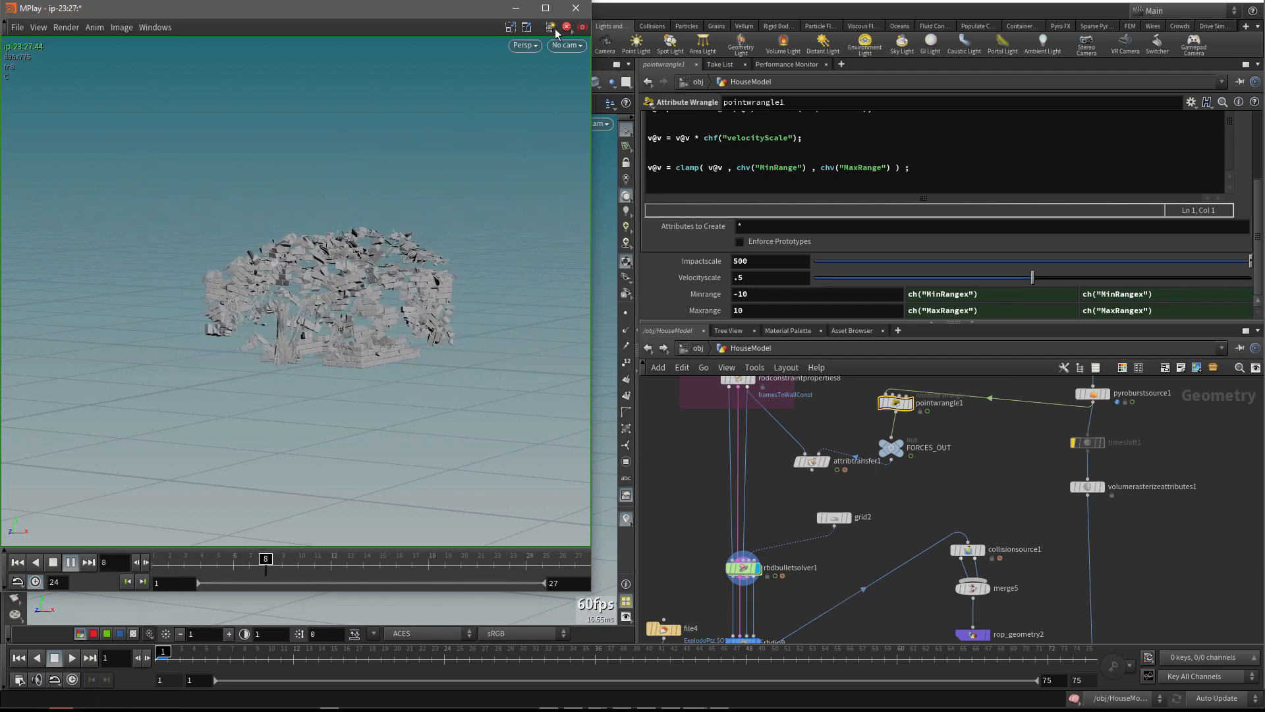
pyautogui.click(575, 8)
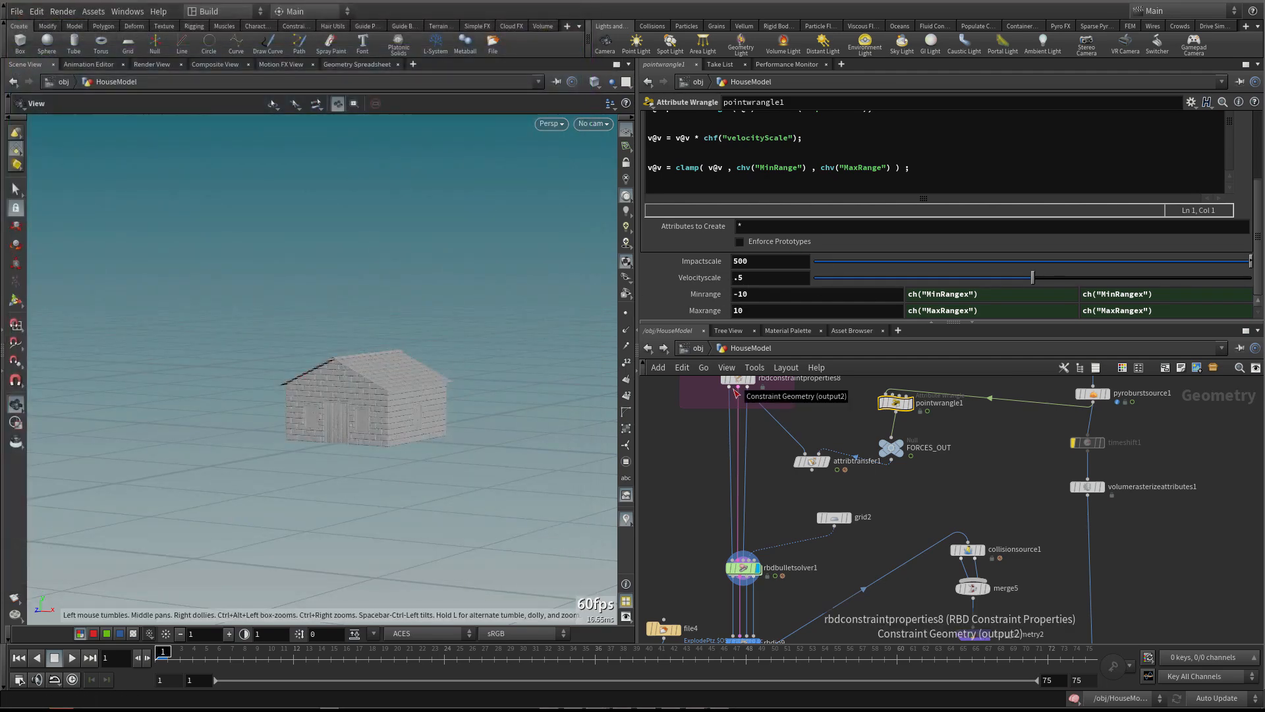
# Collapse the parameter pane, show parameters inside the network editor instead, and widen the editor around the RoofConst nodes.
pyautogui.moveTo(345, 392); pyautogui.dragTo(452, 374, button='right')
pyautogui.moveTo(452, 374); pyautogui.dragTo(387, 362)
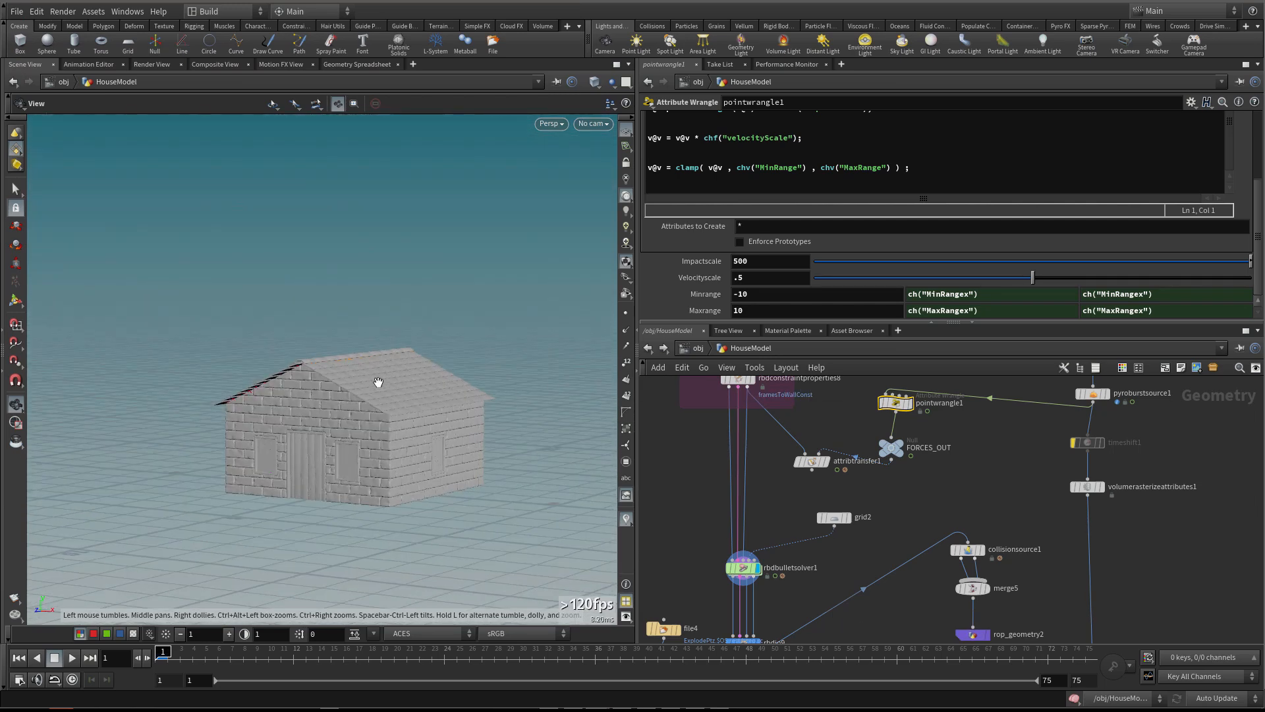
pyautogui.moveTo(662, 468); pyautogui.dragTo(995, 468, button='middle')
pyautogui.scroll(5, 995, 468)
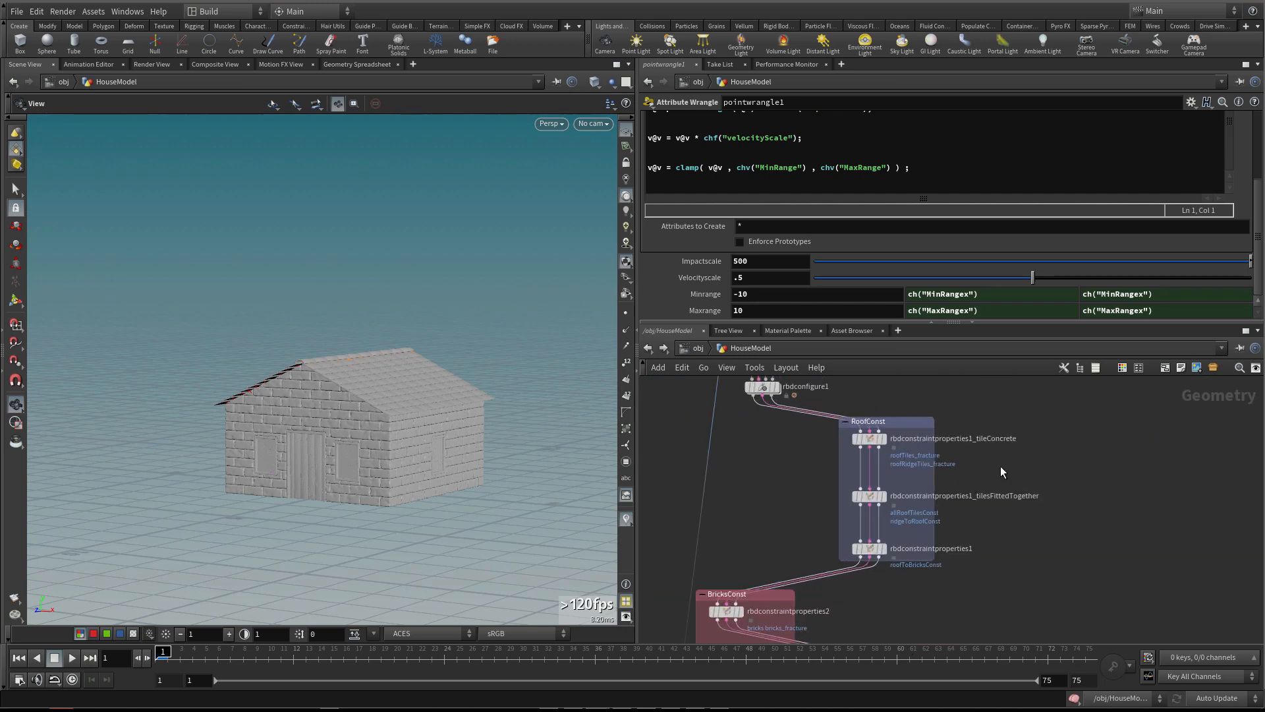
pyautogui.click(971, 322)
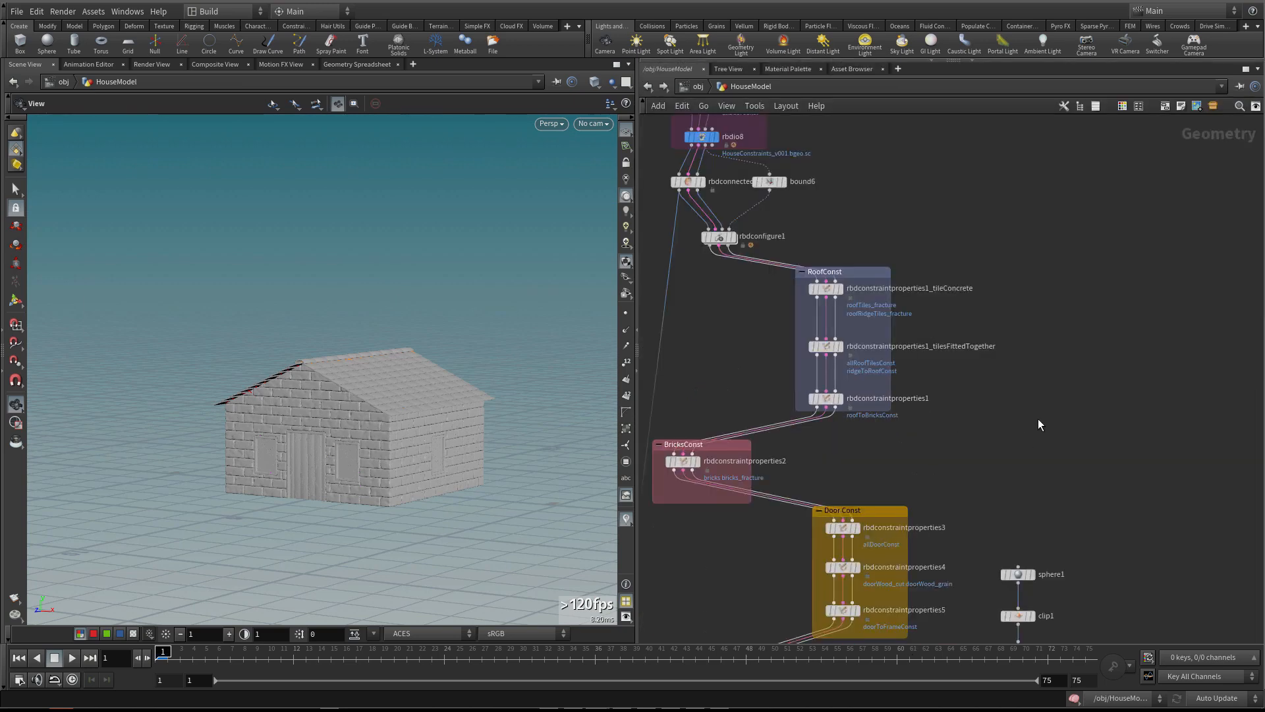
pyautogui.moveTo(1039, 412); pyautogui.dragTo(1008, 426, button='middle')
pyautogui.press('p')
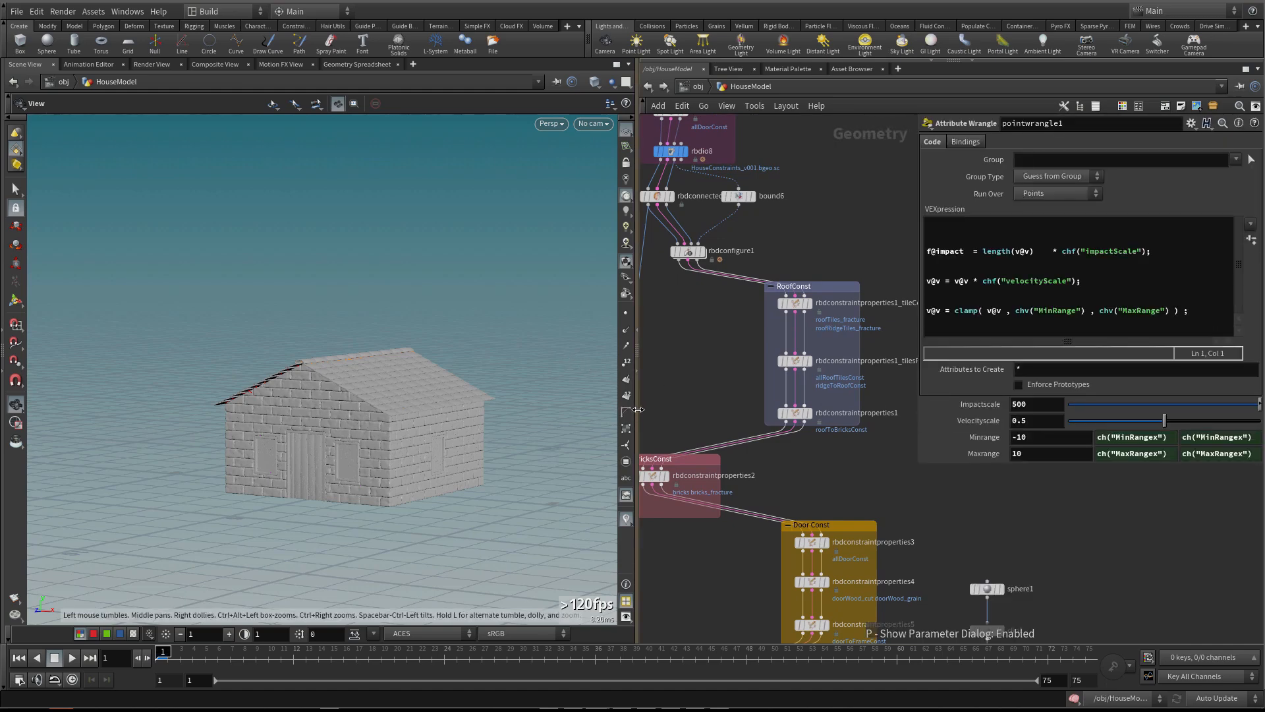
pyautogui.moveTo(637, 409); pyautogui.dragTo(585, 413)
pyautogui.moveTo(664, 401)
pyautogui.mouseDown(button='middle')
pyautogui.moveTo(730, 376)
pyautogui.moveTo(672, 396)
pyautogui.mouseUp(button='middle')
pyautogui.scroll(3, 715, 382)
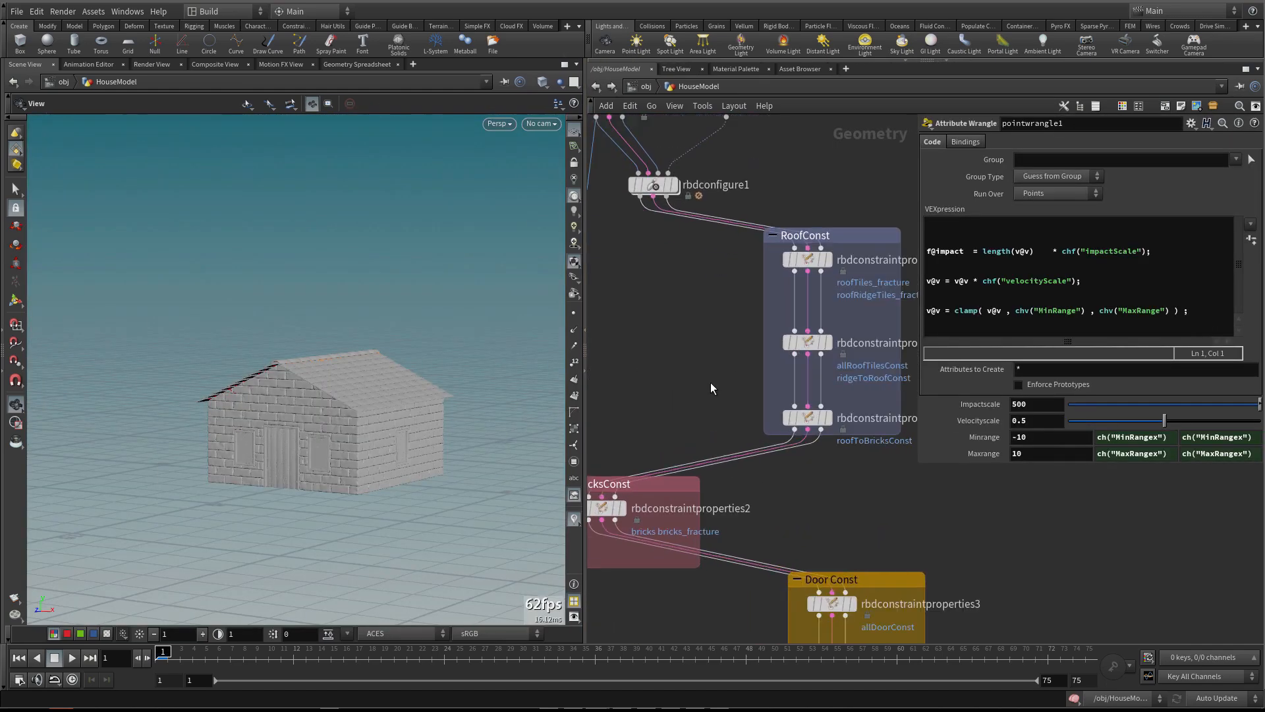
# Enable Switch Constraint Type When Broken on the RoofConst tilesFittedTogether constraint node, keeping Soft as the next constraint type and name.
pyautogui.click(749, 372)
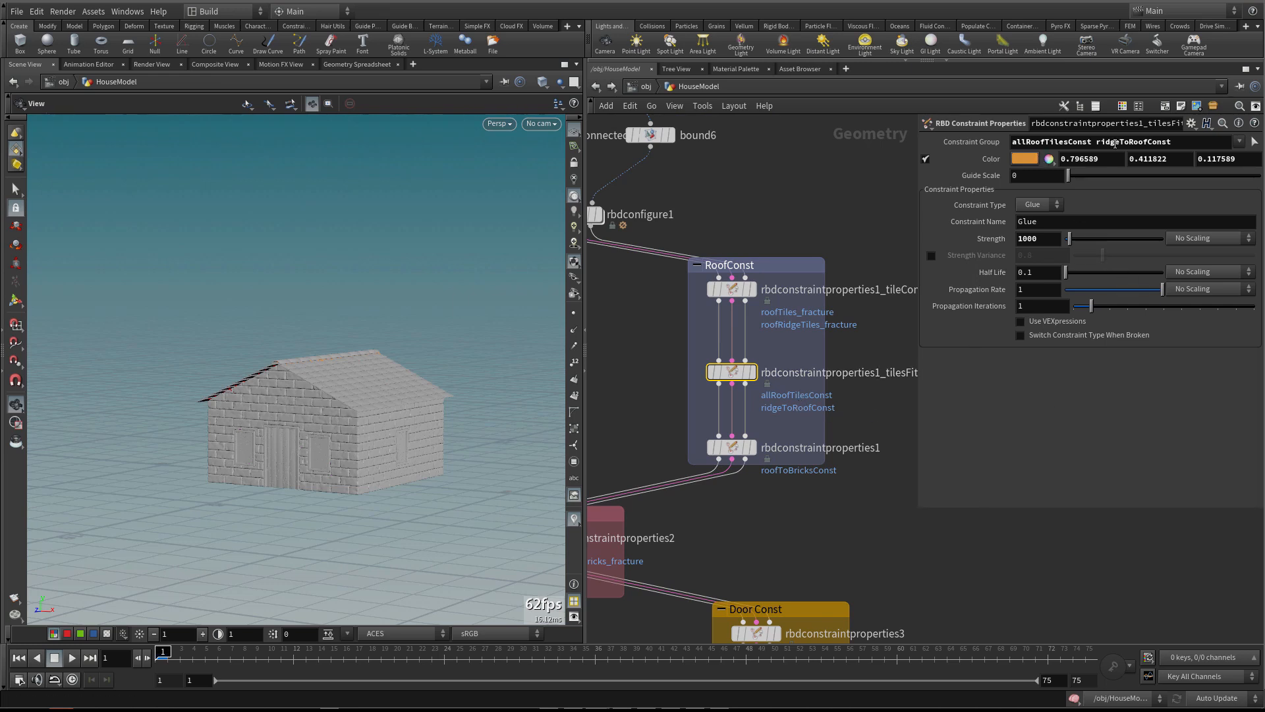
pyautogui.moveTo(1201, 141); pyautogui.dragTo(1012, 142)
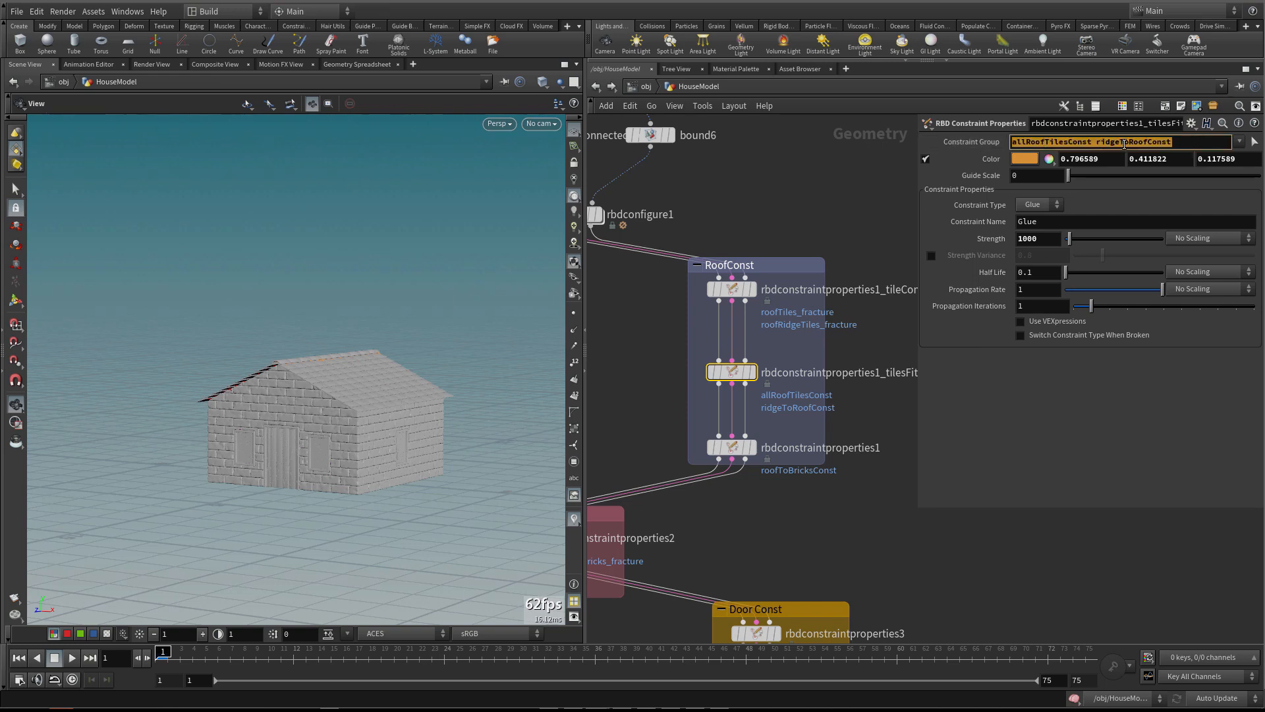
pyautogui.click(1044, 335)
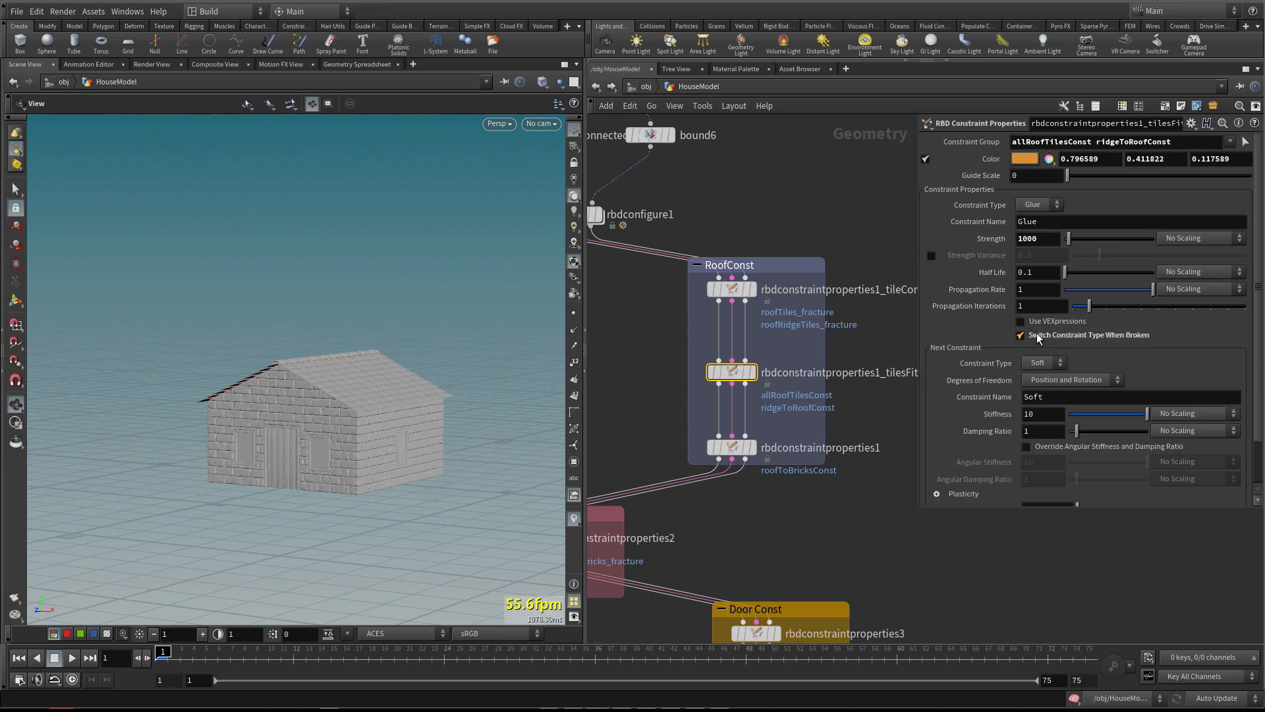
pyautogui.moveTo(1046, 397); pyautogui.dragTo(1008, 399)
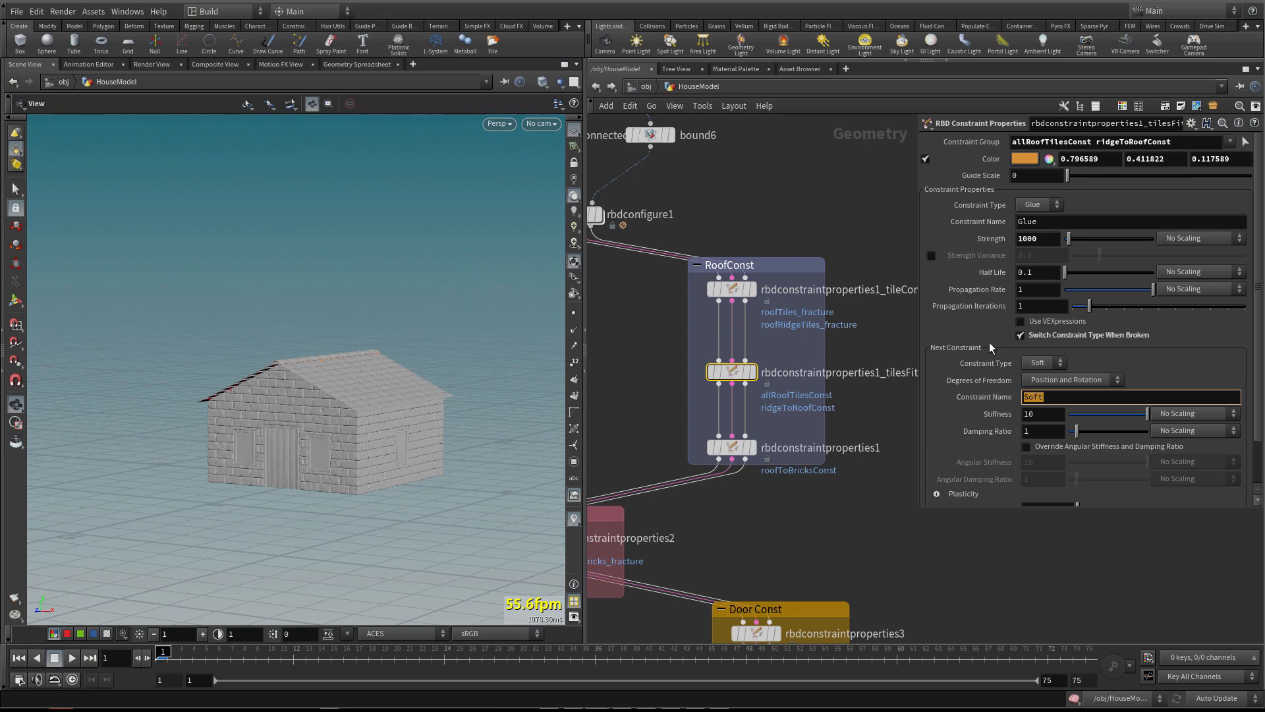
# Simulate to frame 12, inspect the roof from several angles and return to frame 1.
pyautogui.moveTo(353, 367); pyautogui.dragTo(341, 370)
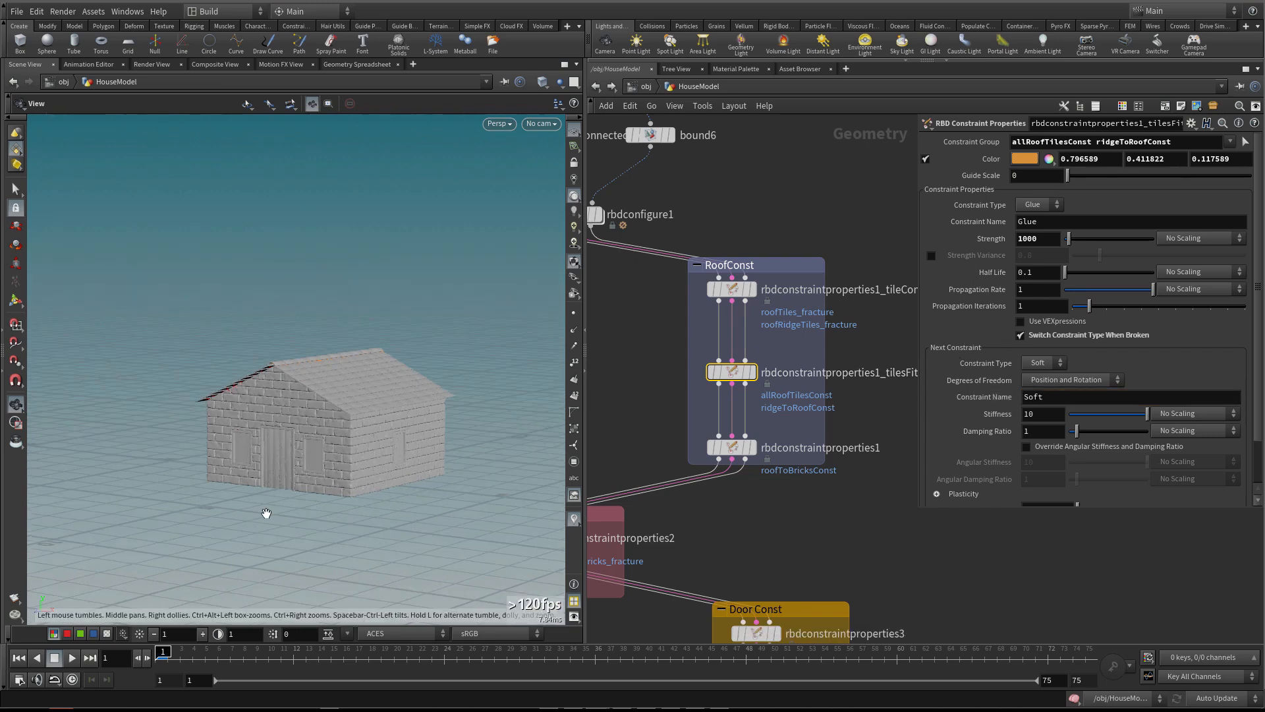
pyautogui.click(293, 659)
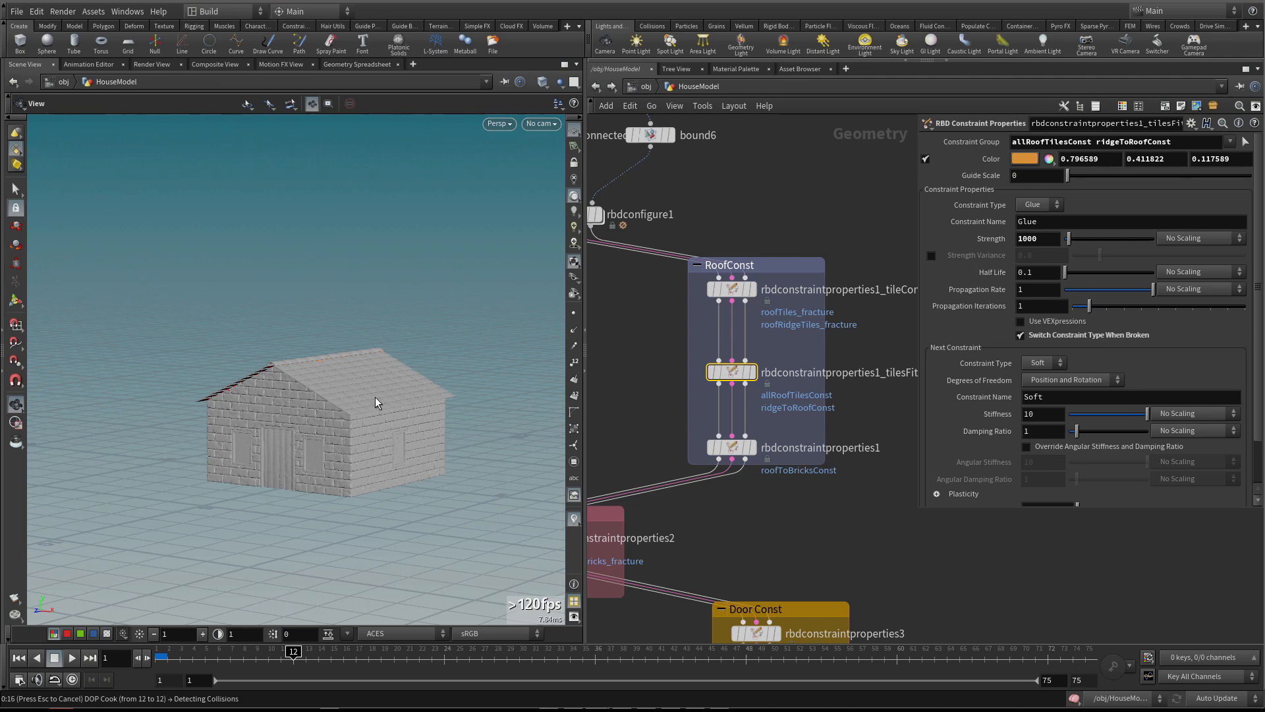
pyautogui.moveTo(348, 317); pyautogui.dragTo(362, 401)
pyautogui.moveTo(361, 401); pyautogui.dragTo(330, 421, button='right')
pyautogui.moveTo(329, 422); pyautogui.dragTo(332, 388)
pyautogui.moveTo(333, 388); pyautogui.dragTo(313, 378, button='right')
pyautogui.moveTo(314, 379)
pyautogui.mouseDown()
pyautogui.moveTo(316, 393)
pyautogui.moveTo(315, 378)
pyautogui.mouseUp()
pyautogui.click(18, 658)
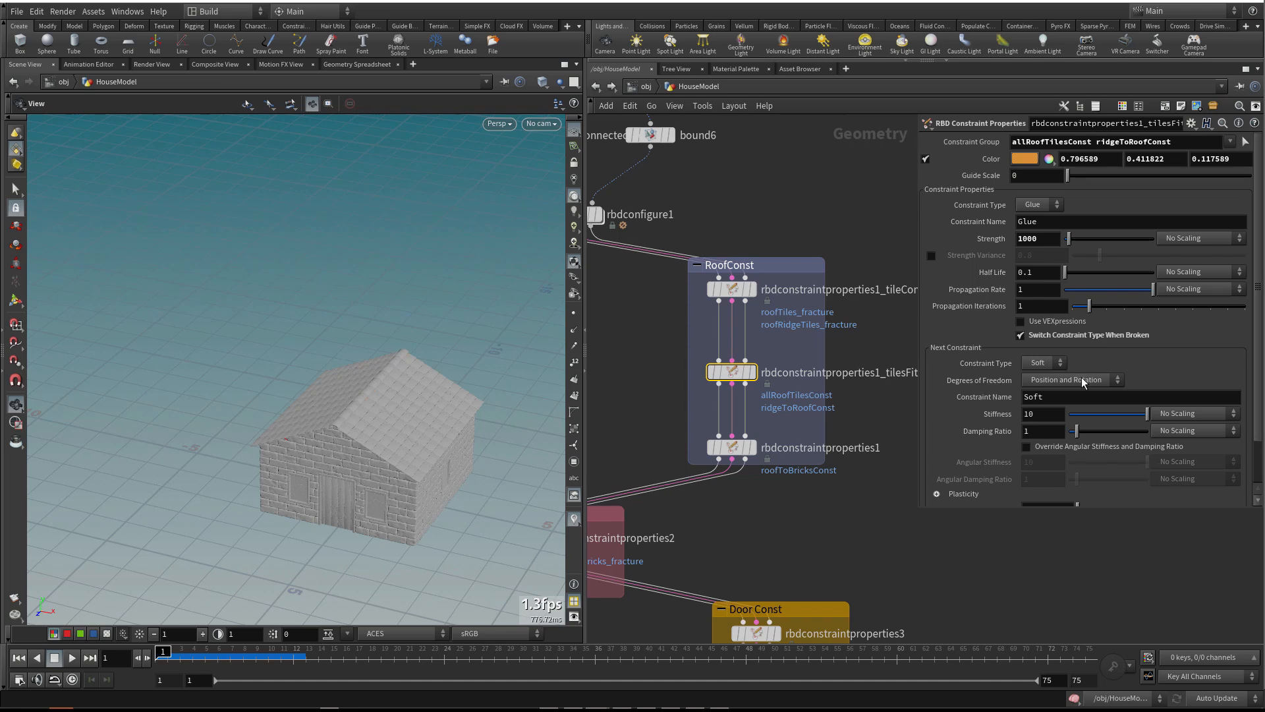
# Set the Stiffness of the tilesFittedTogether node's next Soft constraint to 10000.
pyautogui.click(1052, 413)
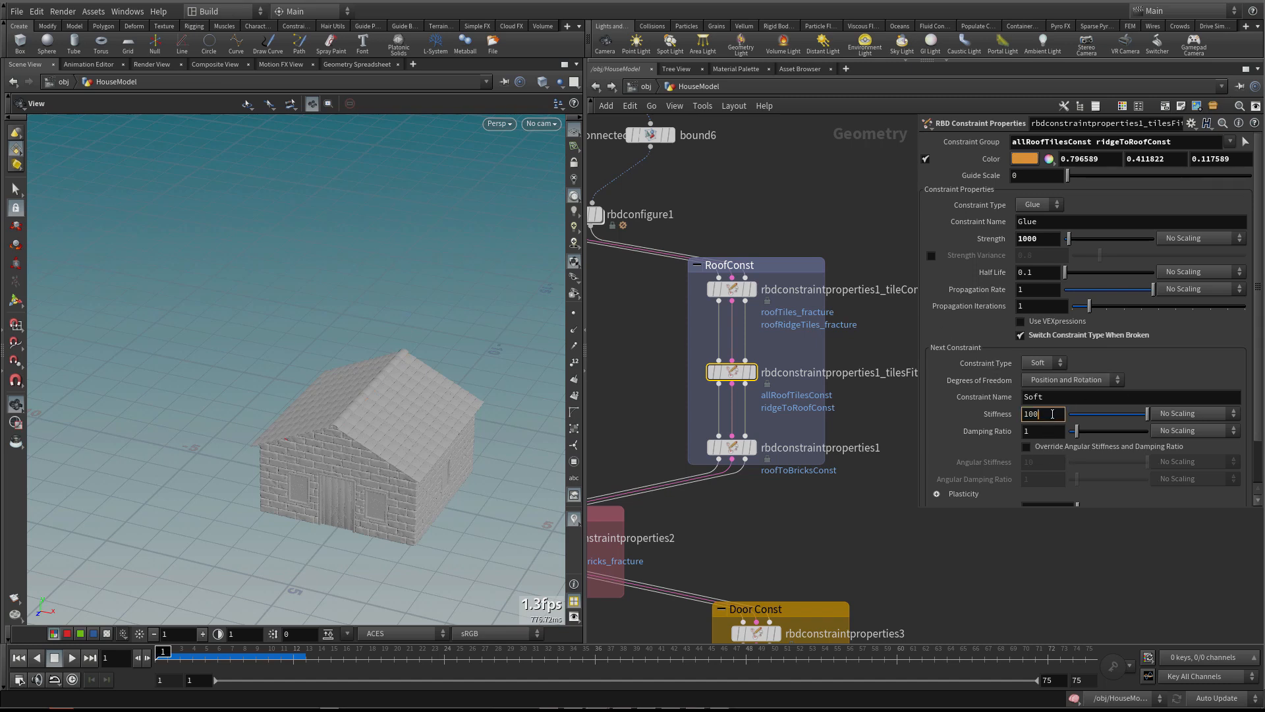
pyautogui.write('0000')
pyautogui.press('Return')
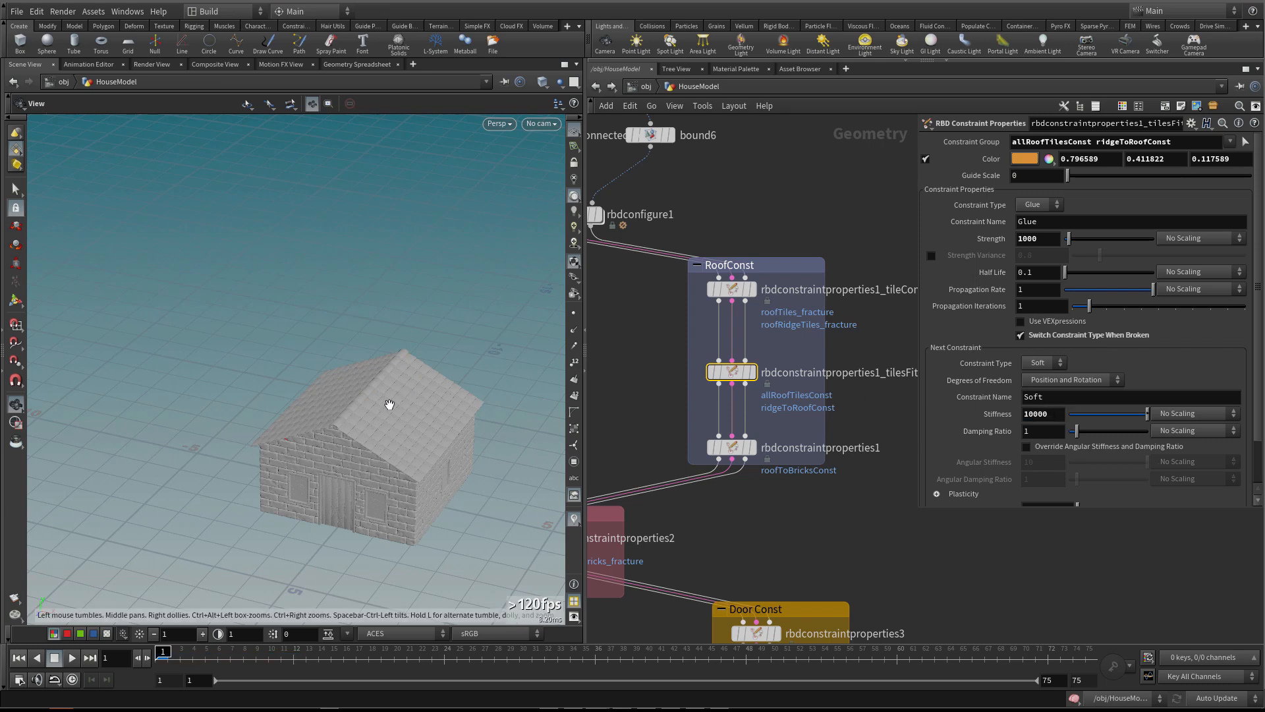
# Run the simulation towards frame 12, stop at frame 6, and inspect the roof tiles while toggling wireframe shading.
pyautogui.click(287, 666)
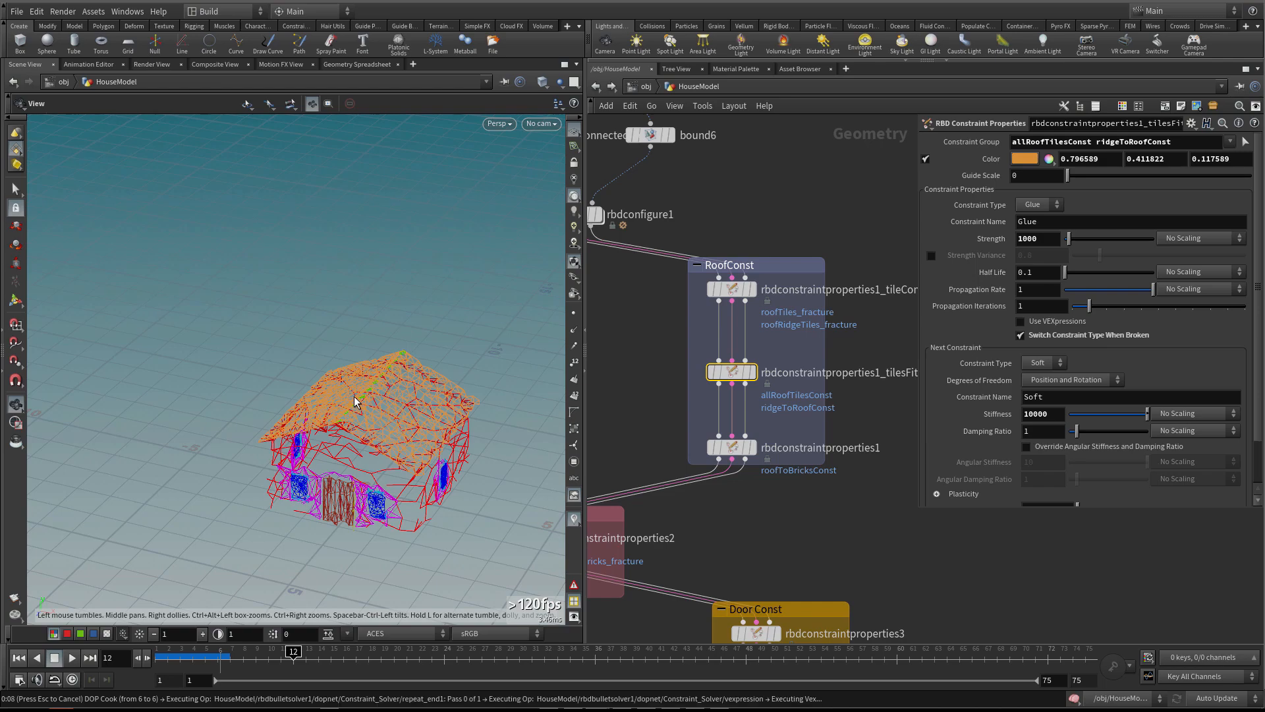
pyautogui.moveTo(380, 401); pyautogui.dragTo(451, 397, button='right')
pyautogui.moveTo(452, 397)
pyautogui.mouseDown()
pyautogui.moveTo(451, 418)
pyautogui.moveTo(326, 354)
pyautogui.moveTo(365, 332)
pyautogui.moveTo(283, 339)
pyautogui.moveTo(395, 344)
pyautogui.moveTo(361, 361)
pyautogui.moveTo(370, 404)
pyautogui.moveTo(398, 343)
pyautogui.moveTo(445, 341)
pyautogui.moveTo(428, 333)
pyautogui.moveTo(359, 387)
pyautogui.moveTo(442, 326)
pyautogui.moveTo(362, 402)
pyautogui.moveTo(251, 380)
pyautogui.mouseUp()
pyautogui.scroll(2, 359, 388)
pyautogui.hotkey('shift', 'w')
pyautogui.hotkey('shift', 'w')
pyautogui.moveTo(376, 404); pyautogui.dragTo(353, 417)
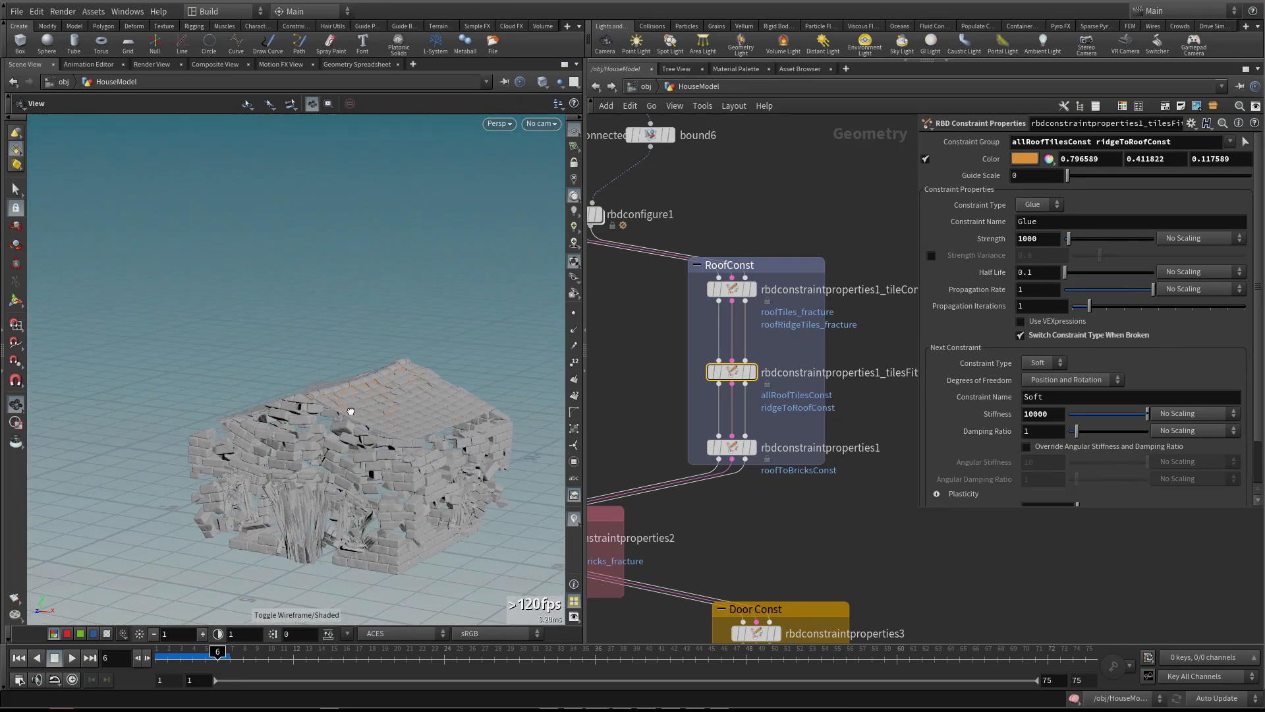
# Return to frame 1 and set the next Soft constraint's Stiffness to 1000.
pyautogui.click(17, 659)
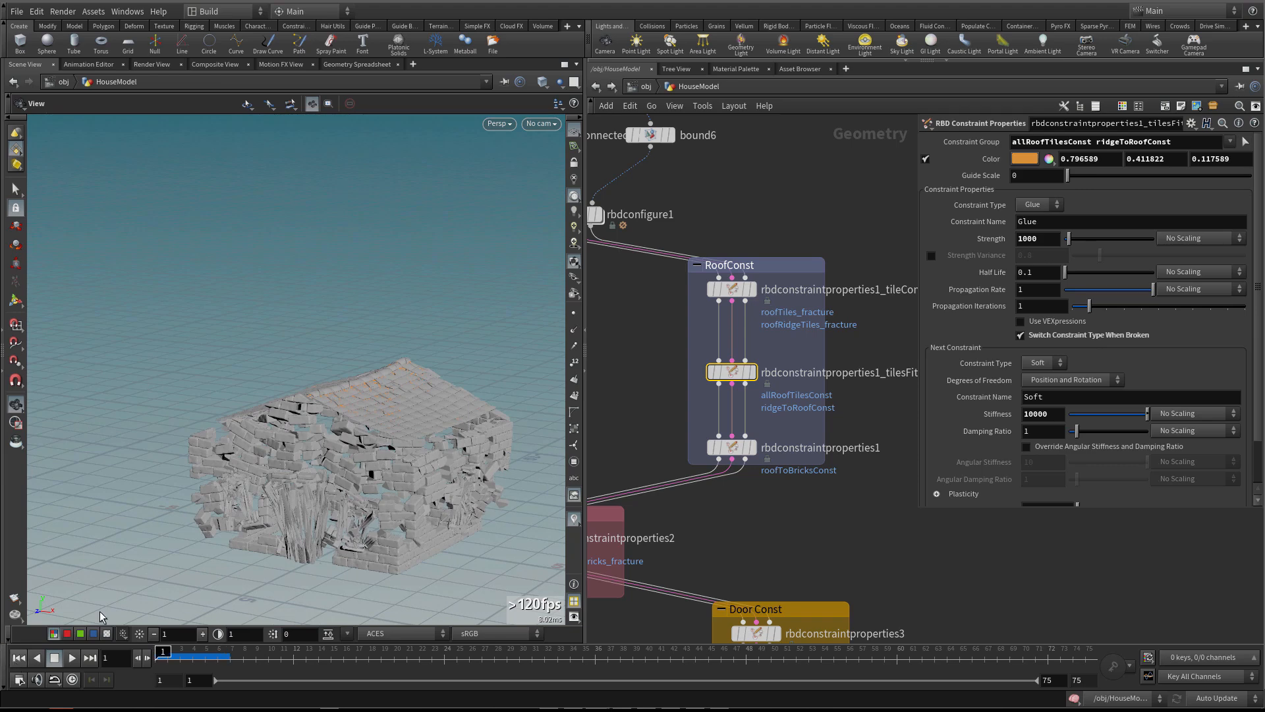
pyautogui.click(1056, 415)
pyautogui.press('Return')
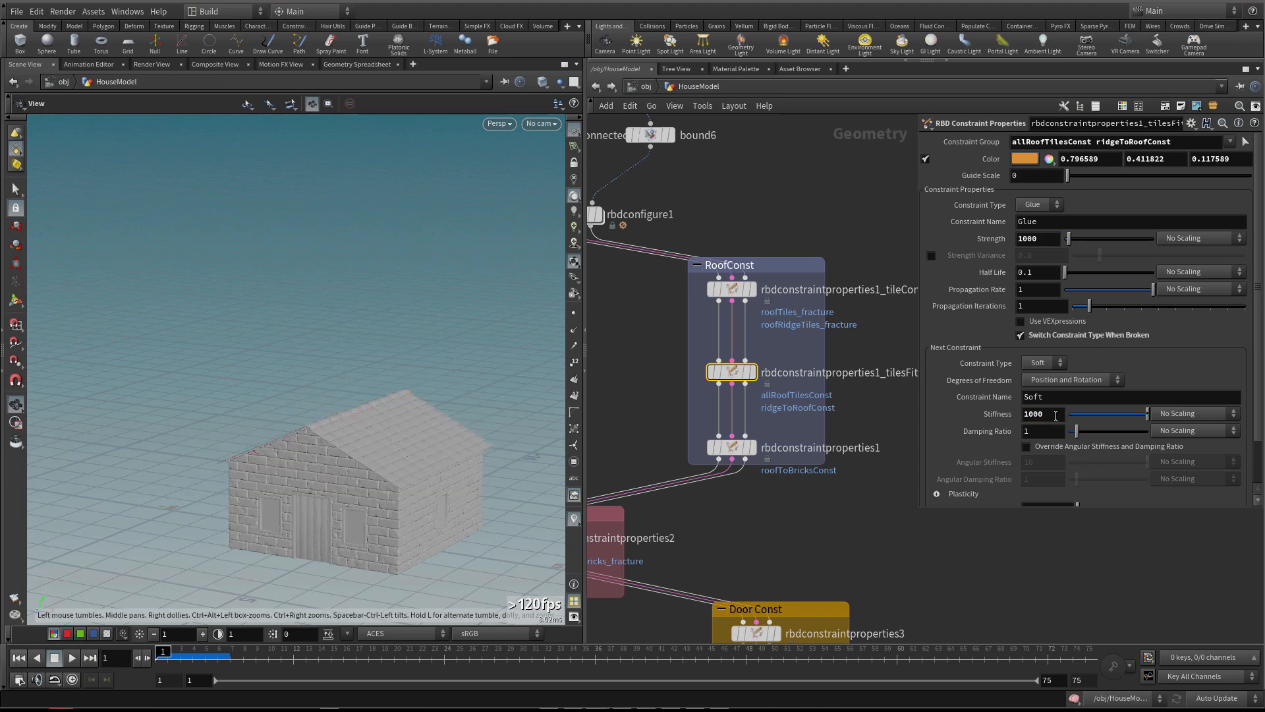
# Show rbdbulletsolver1's constraint Breaking Thresholds and enlarge the parameter overlay to fit them.
pyautogui.moveTo(853, 560); pyautogui.dragTo(856, 240, button='middle')
pyautogui.scroll(-1, 799, 464)
pyautogui.moveTo(313, 429); pyautogui.dragTo(374, 429, button='right')
pyautogui.moveTo(374, 428); pyautogui.dragTo(330, 353, button='middle')
pyautogui.moveTo(331, 353); pyautogui.dragTo(277, 353, button='right')
pyautogui.scroll(-1, 791, 625)
pyautogui.moveTo(784, 632); pyautogui.dragTo(824, 349, button='middle')
pyautogui.scroll(-4, 825, 349)
pyautogui.scroll(6, 741, 451)
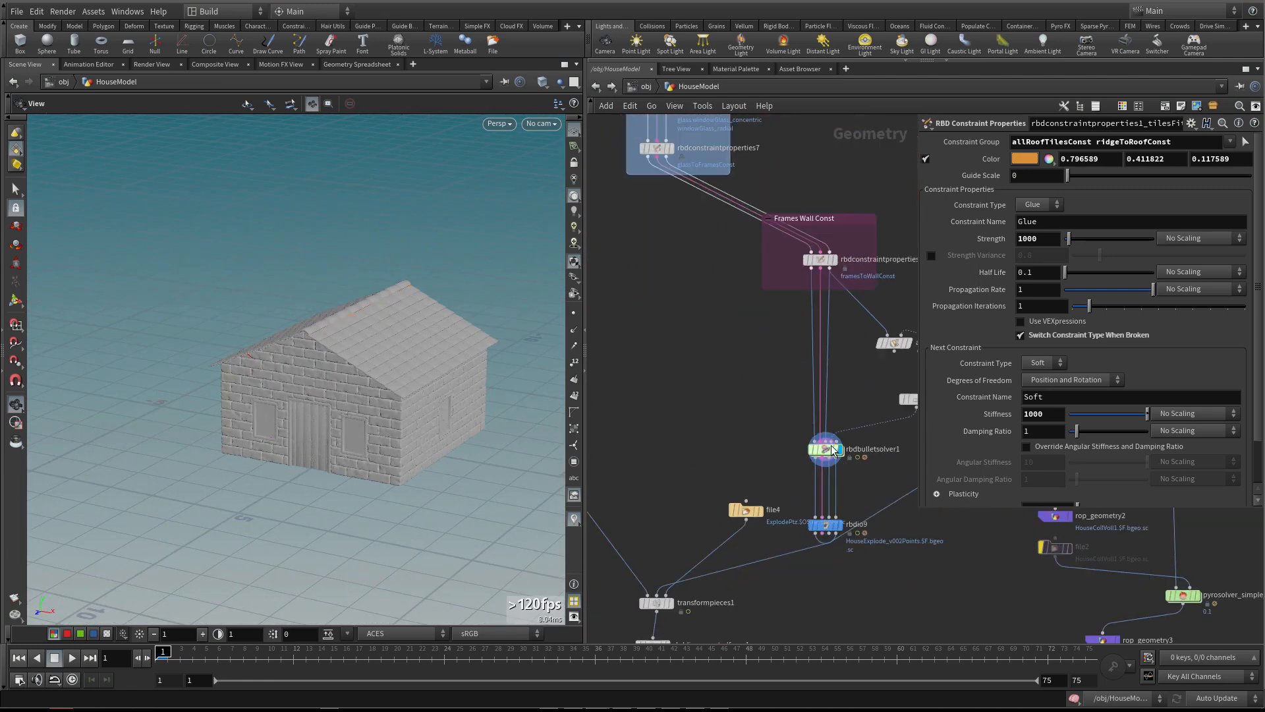
pyautogui.click(723, 456)
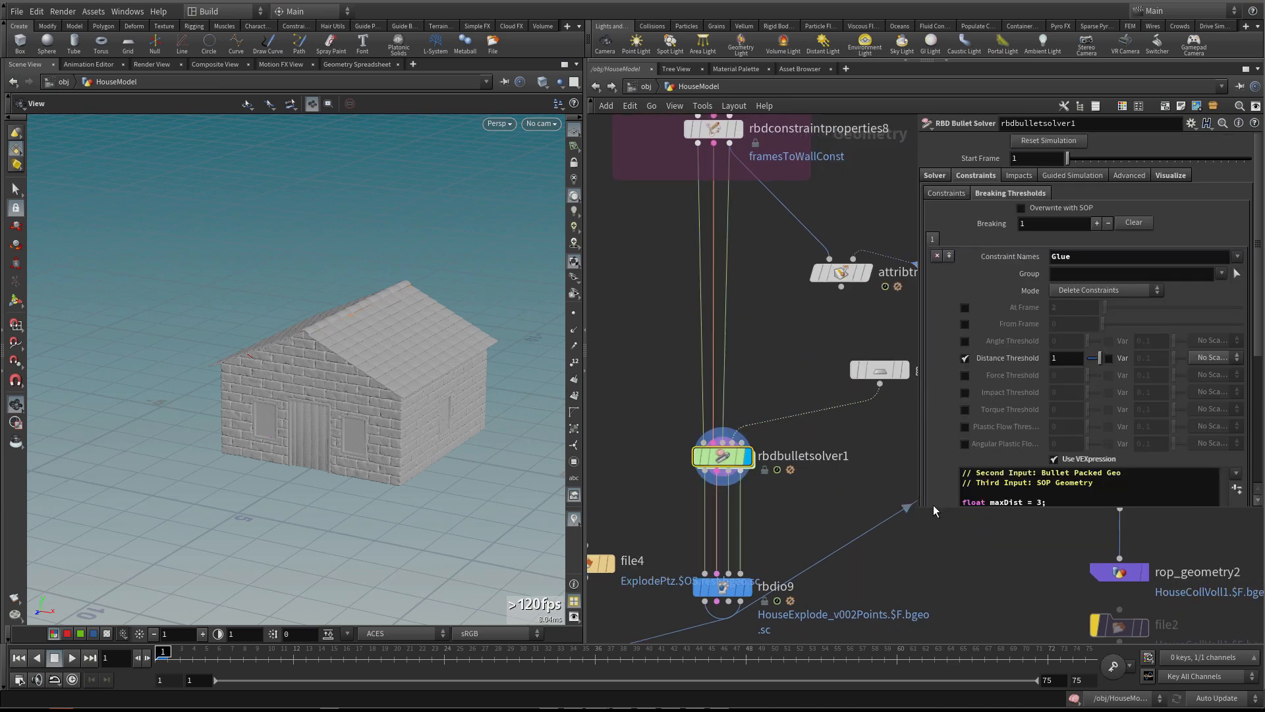
pyautogui.moveTo(921, 510); pyautogui.dragTo(842, 590)
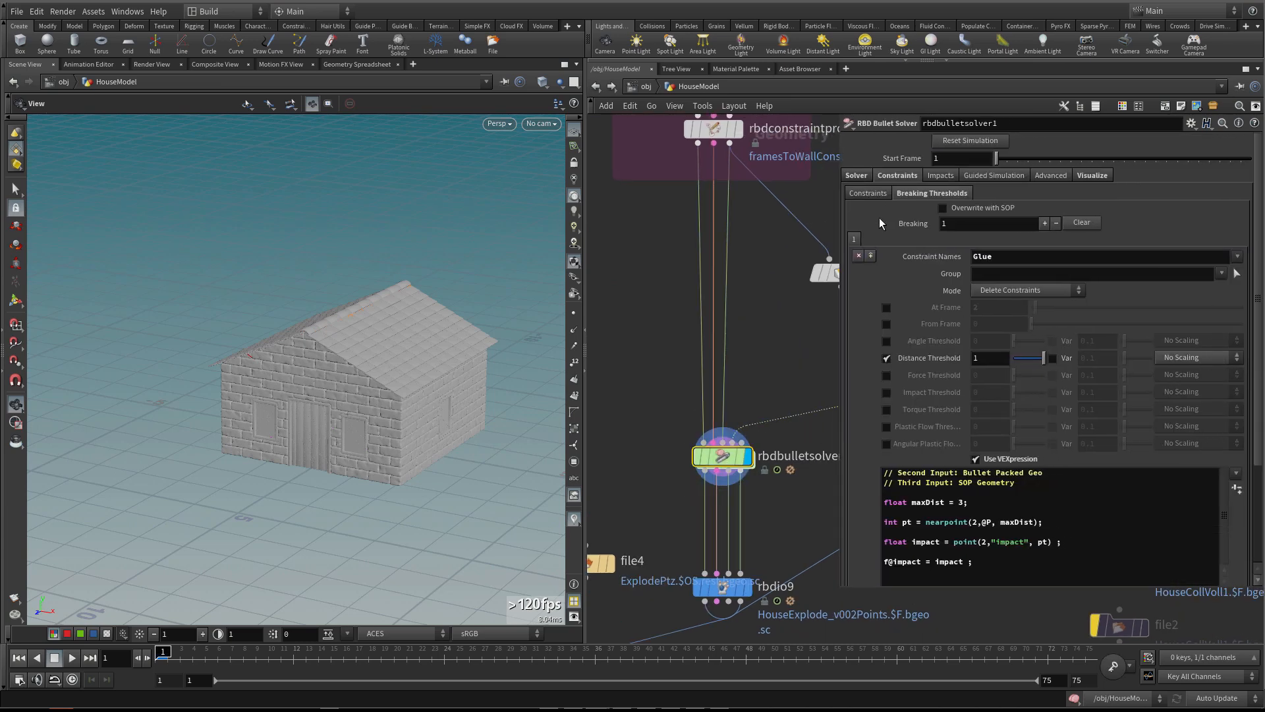
pyautogui.click(911, 192)
pyautogui.moveTo(446, 353); pyautogui.dragTo(347, 334)
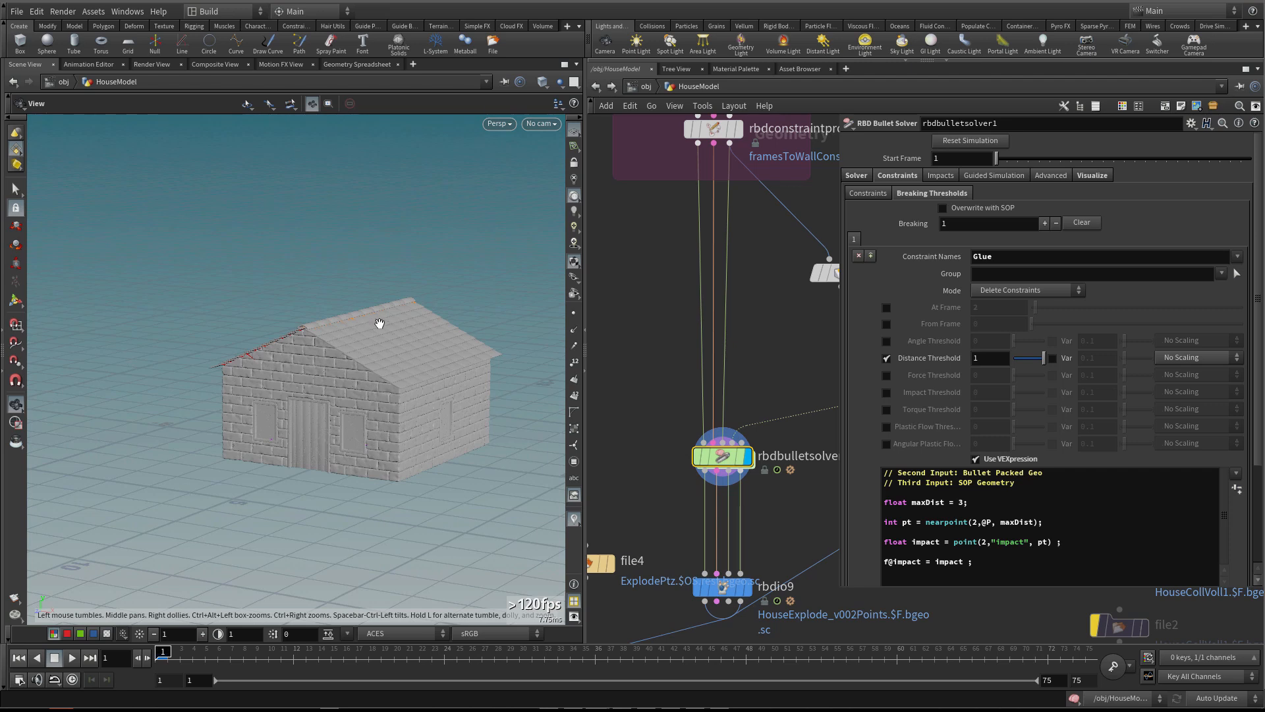
# Add a second breaking threshold entry to rbdbulletsolver1 and set its Constraint Names to Soft.
pyautogui.click(1045, 223)
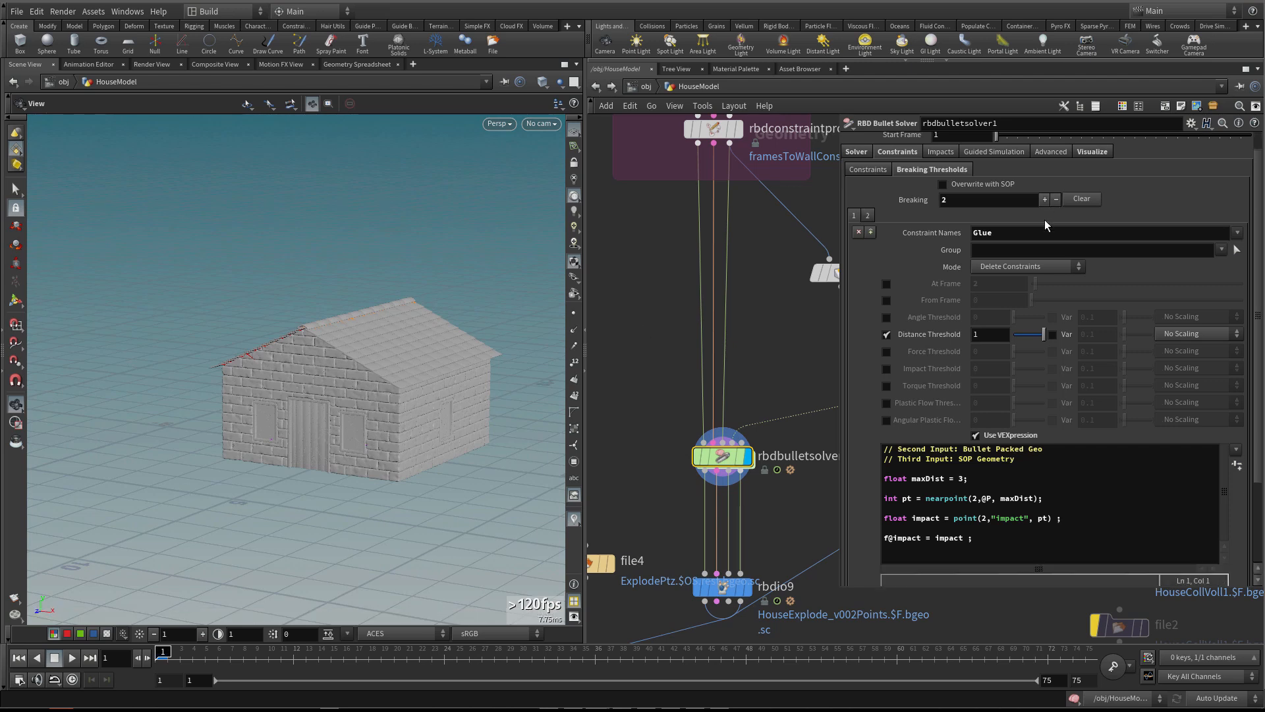
pyautogui.click(868, 216)
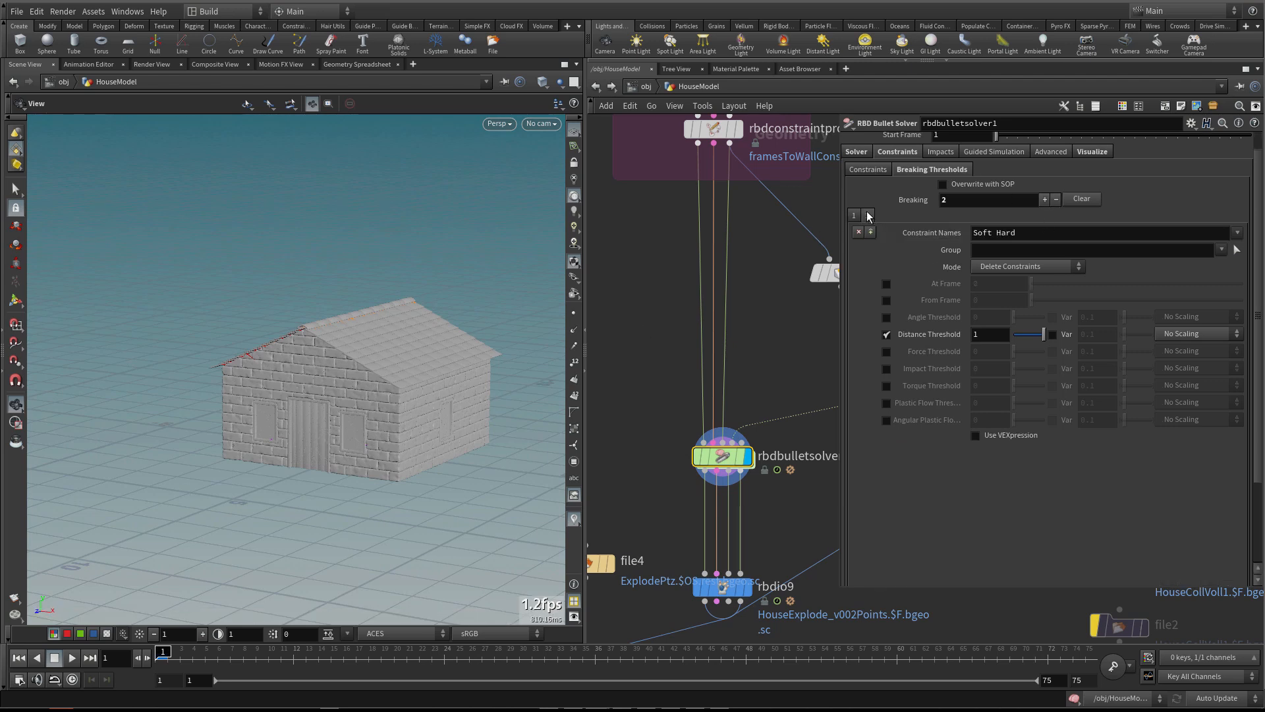
pyautogui.moveTo(1008, 235); pyautogui.dragTo(941, 233)
pyautogui.press('BackSpace')
pyautogui.press('BackSpace')
pyautogui.press('Return')
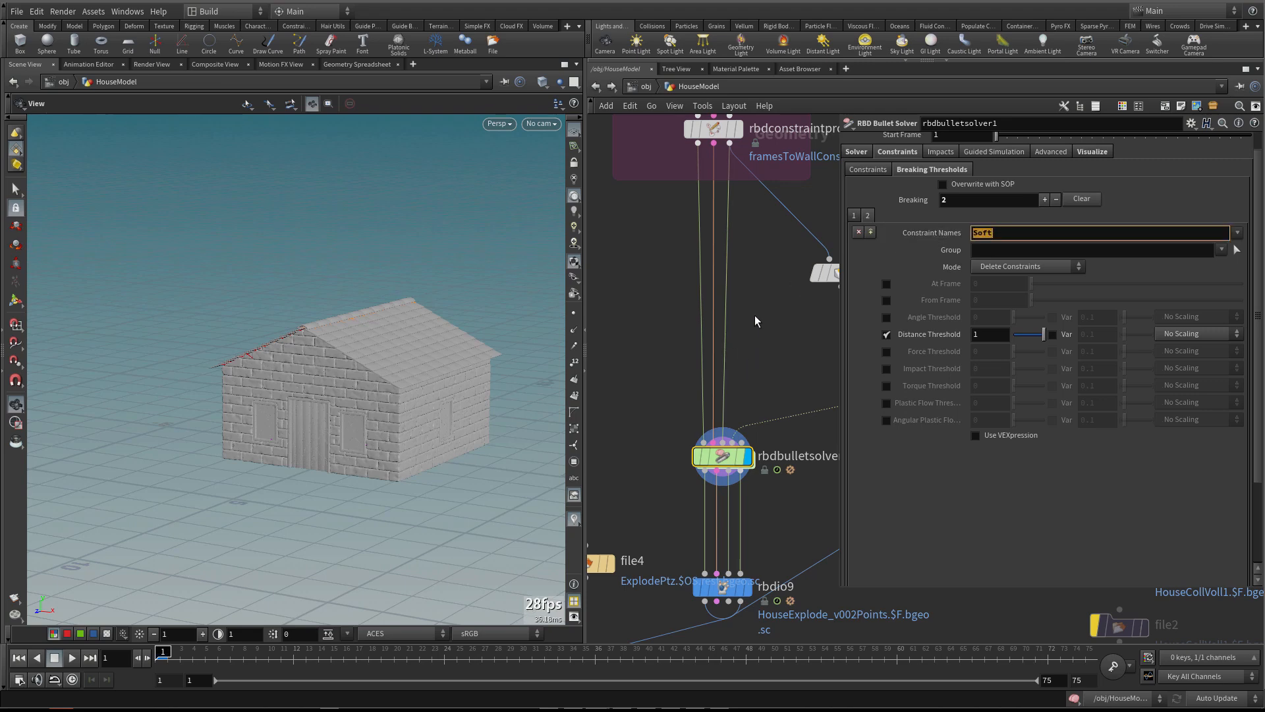
# Check the next constraint's name on the RoofConst tilesFittedTogether node against the new breaking threshold.
pyautogui.scroll(-6, 757, 317)
pyautogui.moveTo(783, 243); pyautogui.dragTo(733, 403, button='middle')
pyautogui.moveTo(720, 311); pyautogui.dragTo(748, 516, button='middle')
pyautogui.moveTo(771, 409); pyautogui.dragTo(778, 428, button='middle')
pyautogui.scroll(3, 705, 352)
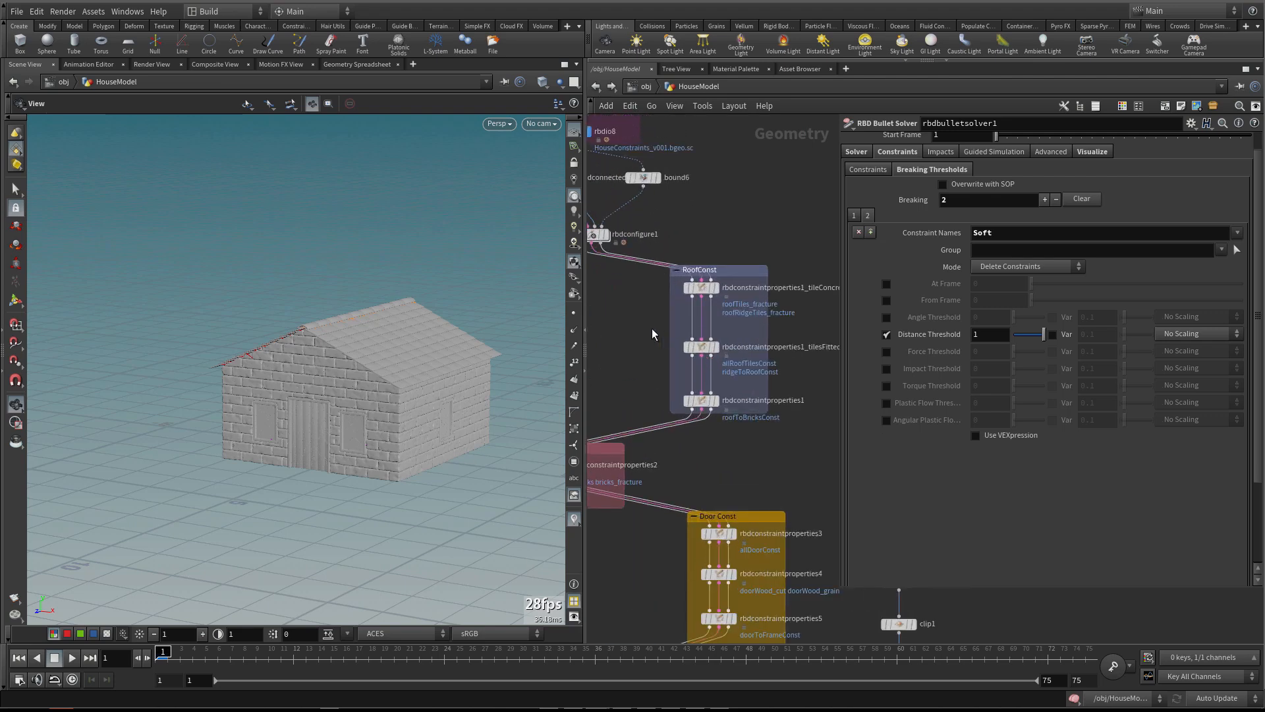
pyautogui.click(704, 350)
pyautogui.moveTo(967, 397); pyautogui.dragTo(943, 398)
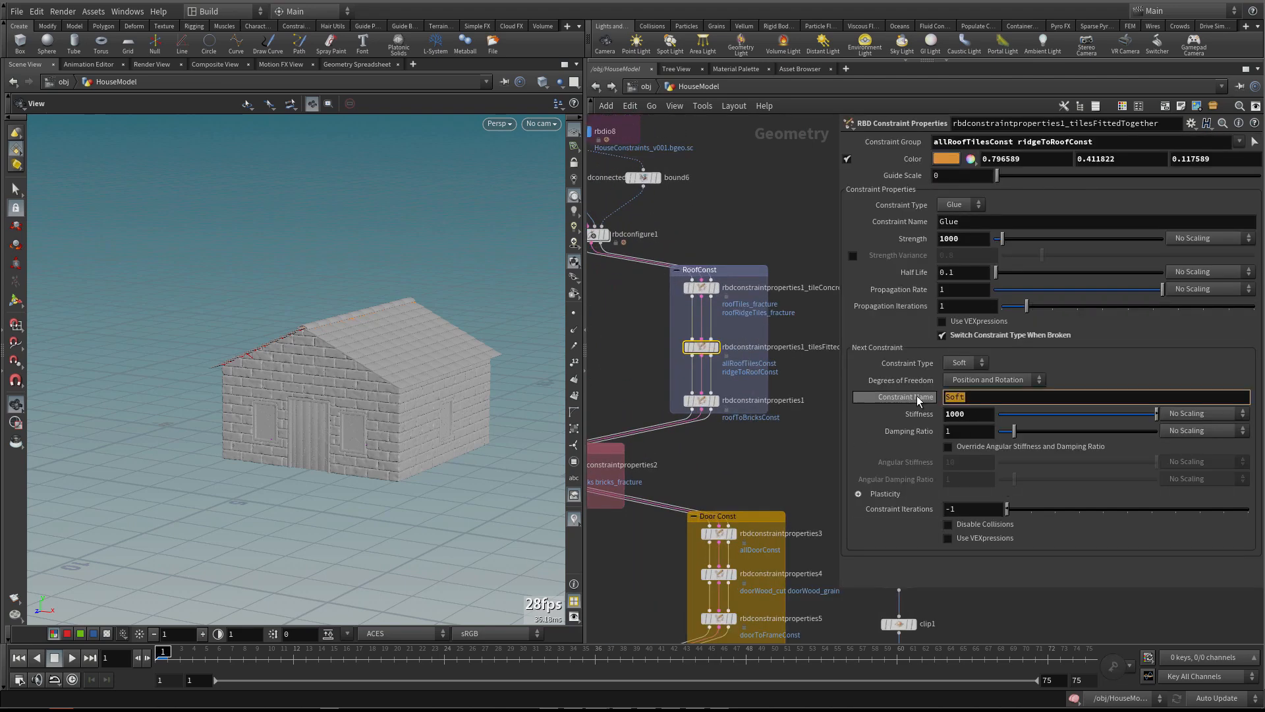
# Set the Group of rbdbulletsolver1's second breaking threshold to allRoofTilesConst ridgeToRoofConst.
pyautogui.scroll(-1, 750, 469)
pyautogui.moveTo(692, 618); pyautogui.dragTo(734, 264, button='middle')
pyautogui.scroll(-3, 738, 270)
pyautogui.scroll(3, 747, 580)
pyautogui.moveTo(705, 366); pyautogui.dragTo(682, 437, button='middle')
pyautogui.click(735, 427)
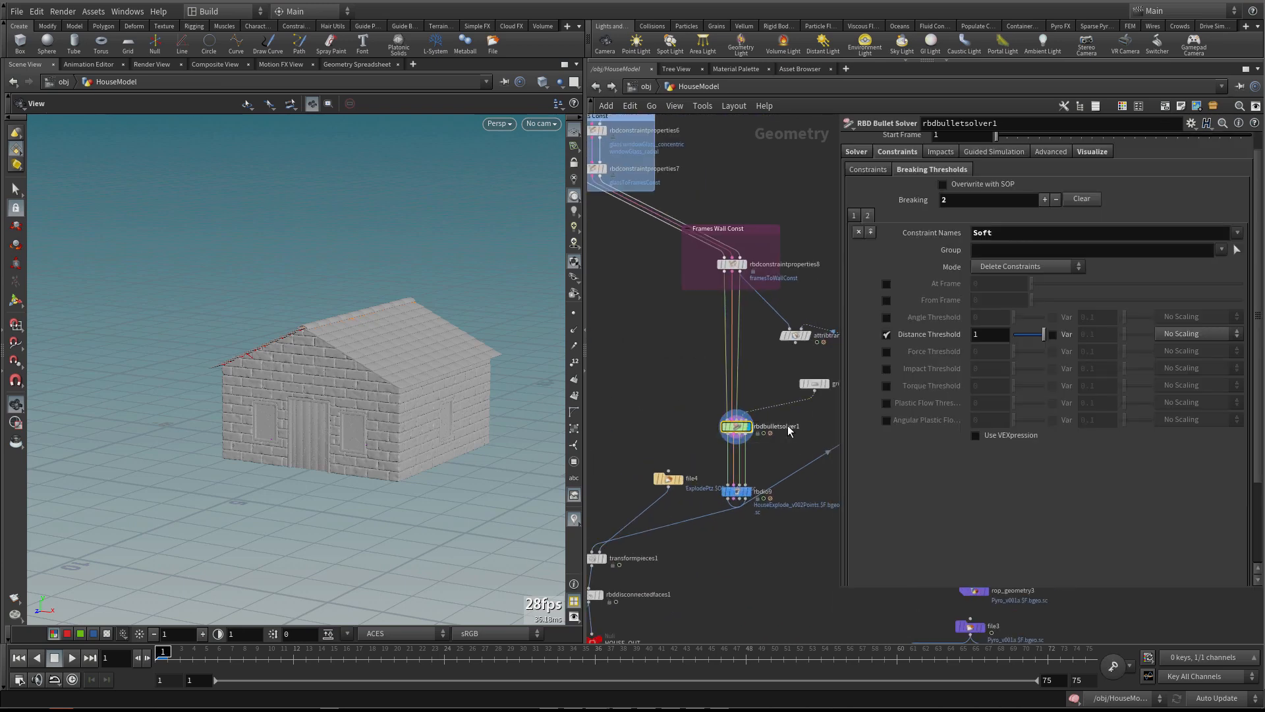
pyautogui.moveTo(631, 370); pyautogui.dragTo(643, 396, button='middle')
pyautogui.click(999, 250)
pyautogui.write('allRoofTilesConst ridgeToRoofConst')
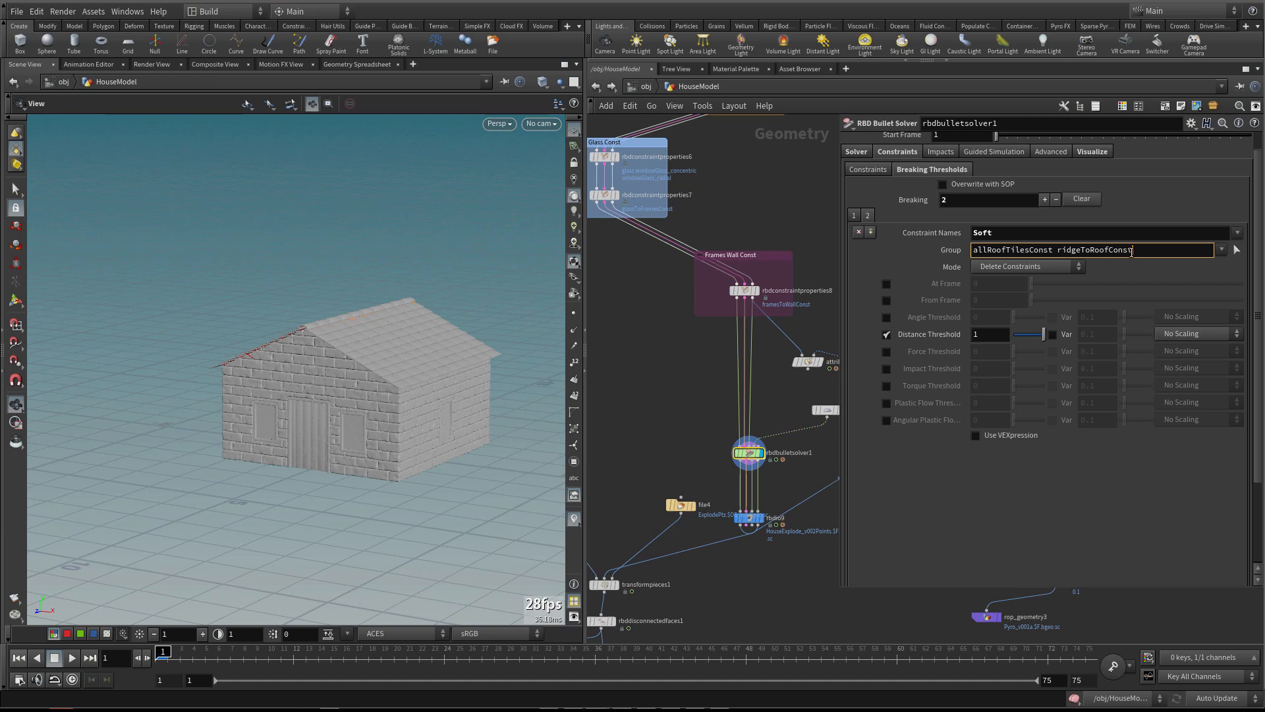
pyautogui.moveTo(1135, 250); pyautogui.dragTo(926, 251)
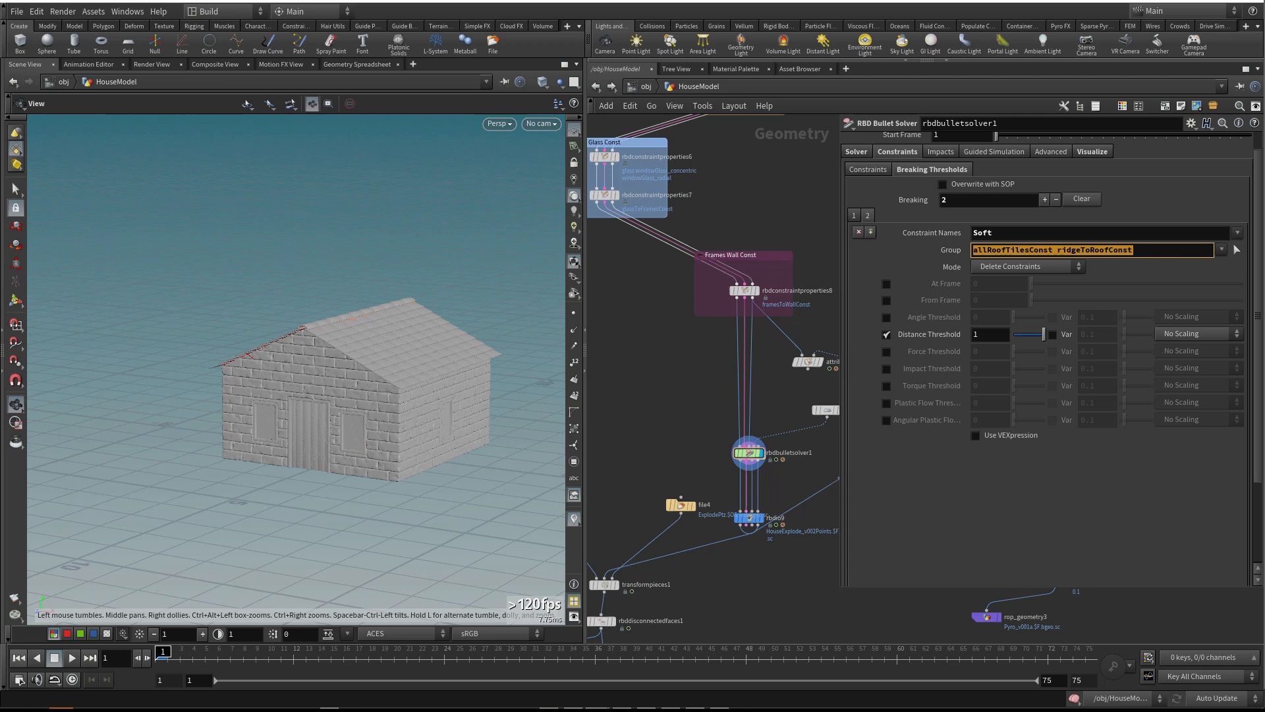
# Simulate the explosion up to frame 6 and examine the roof tiles up close.
pyautogui.moveTo(798, 441); pyautogui.dragTo(742, 403, button='middle')
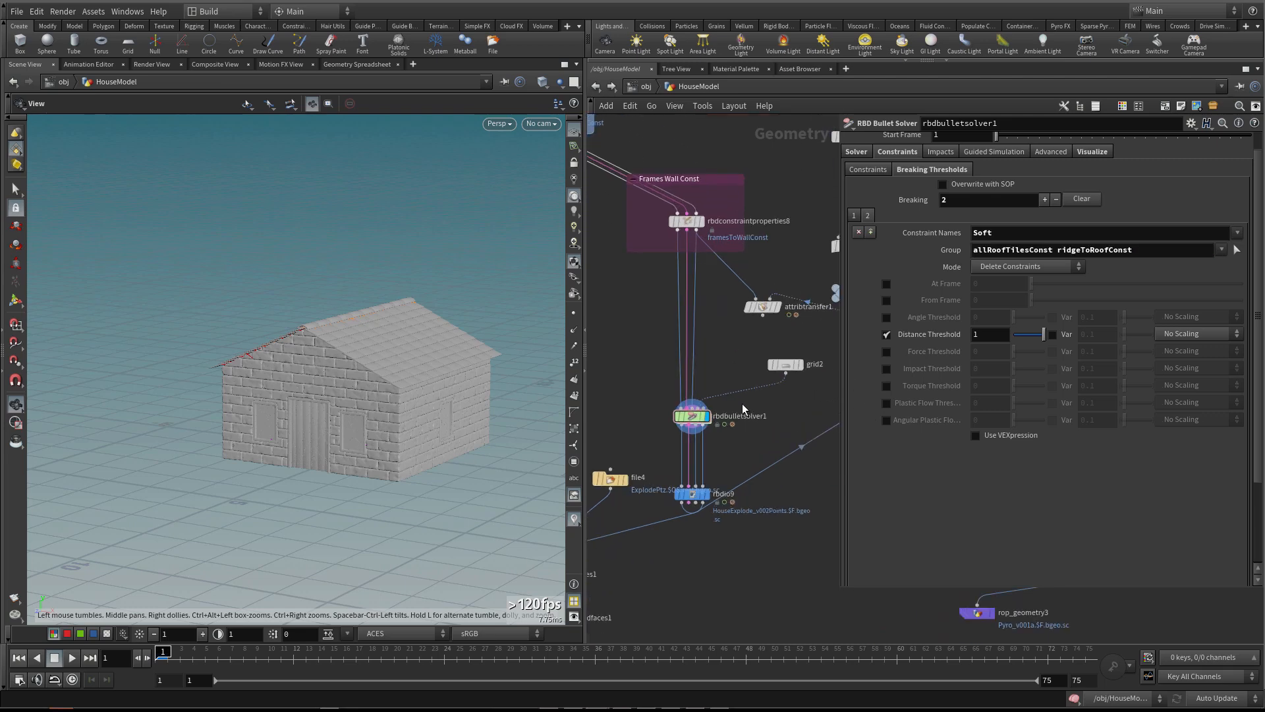
pyautogui.click(218, 657)
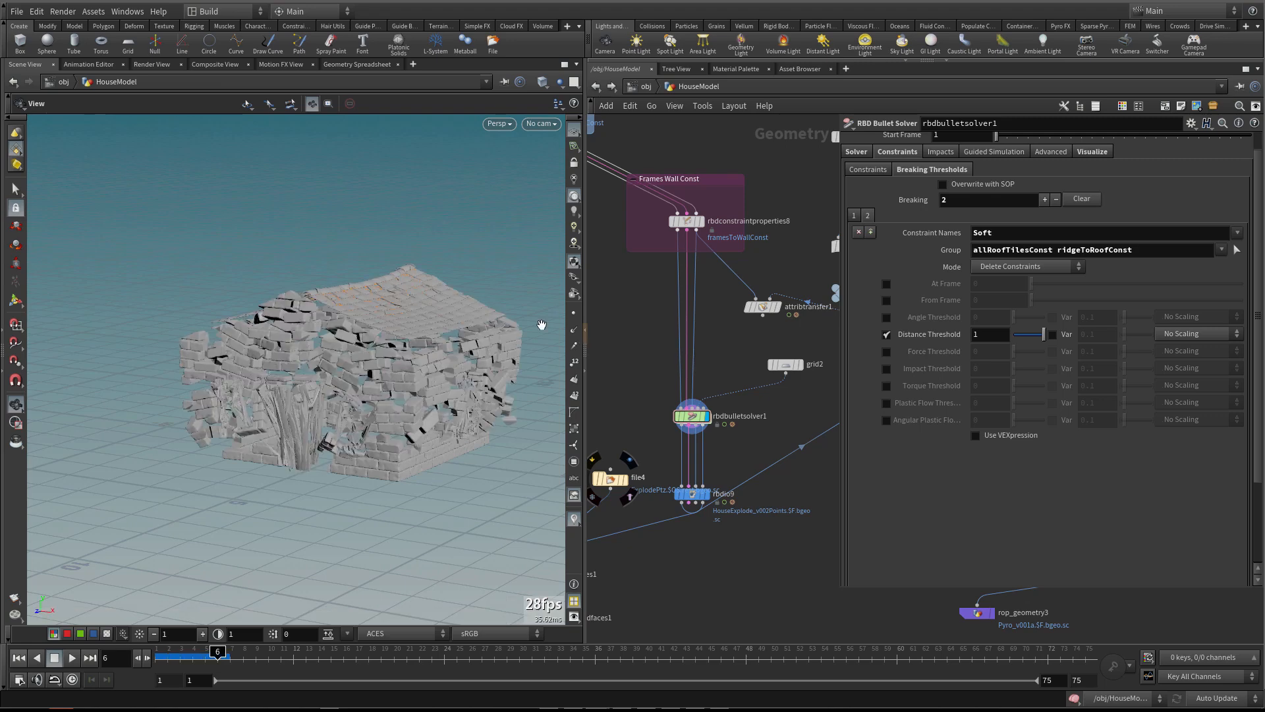
pyautogui.scroll(5, 368, 310)
pyautogui.moveTo(390, 294); pyautogui.dragTo(369, 300)
pyautogui.scroll(3, 668, 433)
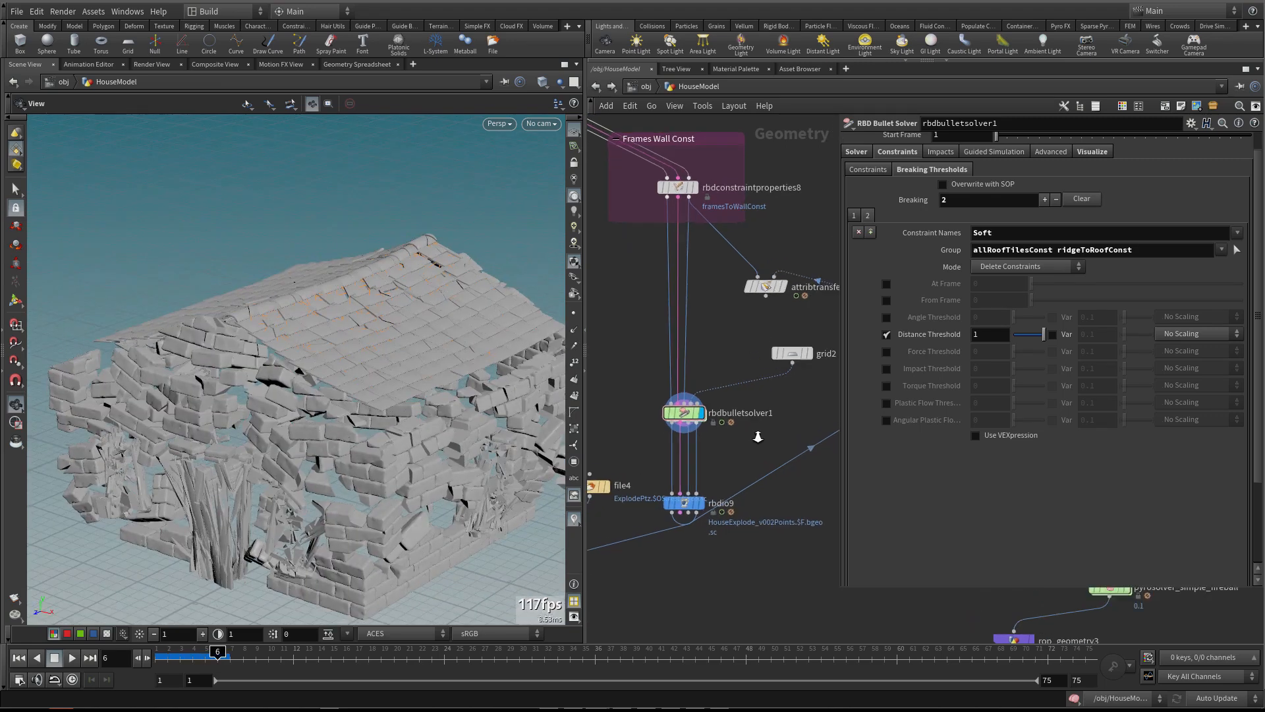
# Add a Null node, wire it to rbdbulletsolver1's constraint output, and display it.
pyautogui.press('Tab')
pyautogui.write('null')
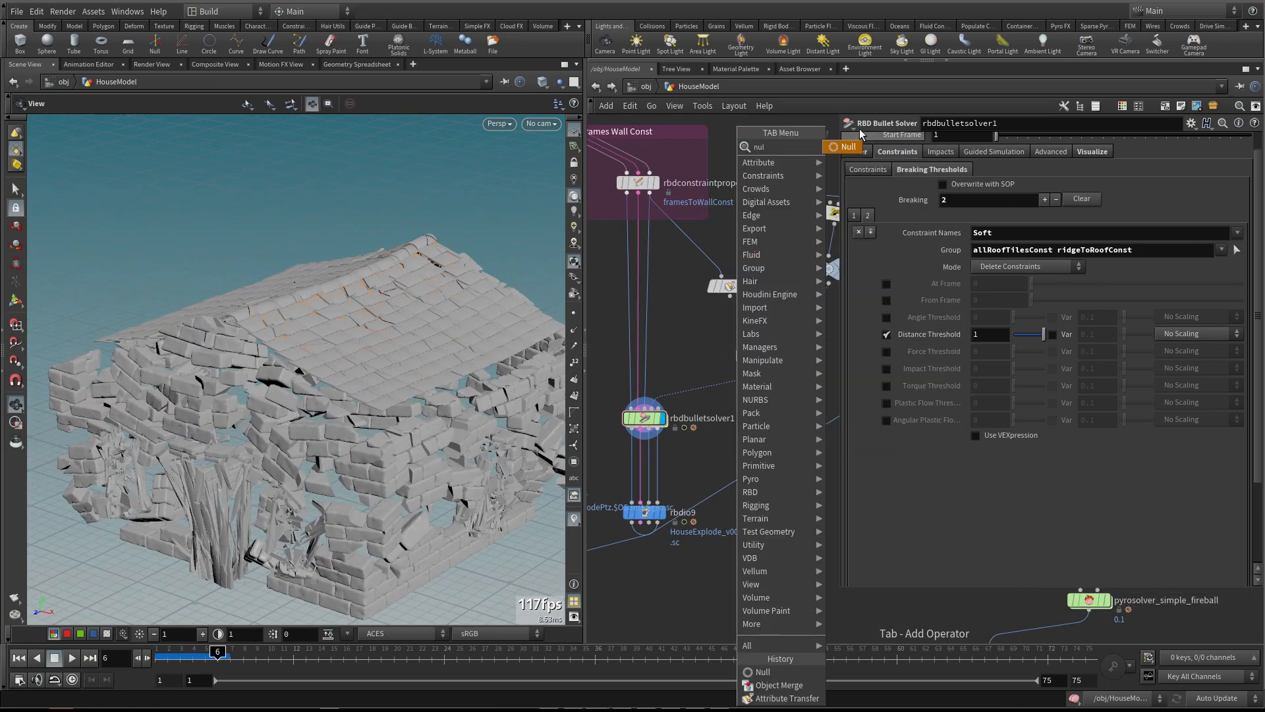
pyautogui.press('Return')
pyautogui.click(715, 451)
pyautogui.click(641, 429)
pyautogui.click(713, 453)
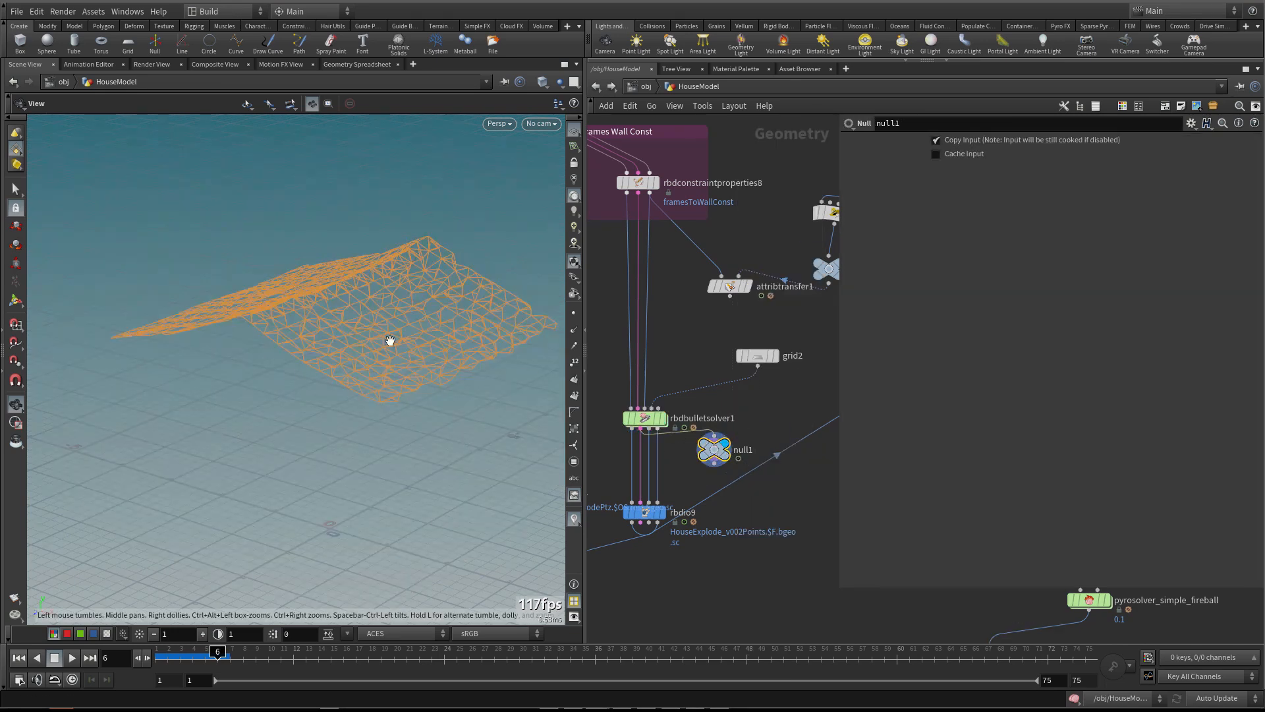
# Open null1's geometry spreadsheet on its primitive attributes and enlarge the window to read more columns.
pyautogui.rightClick(713, 455)
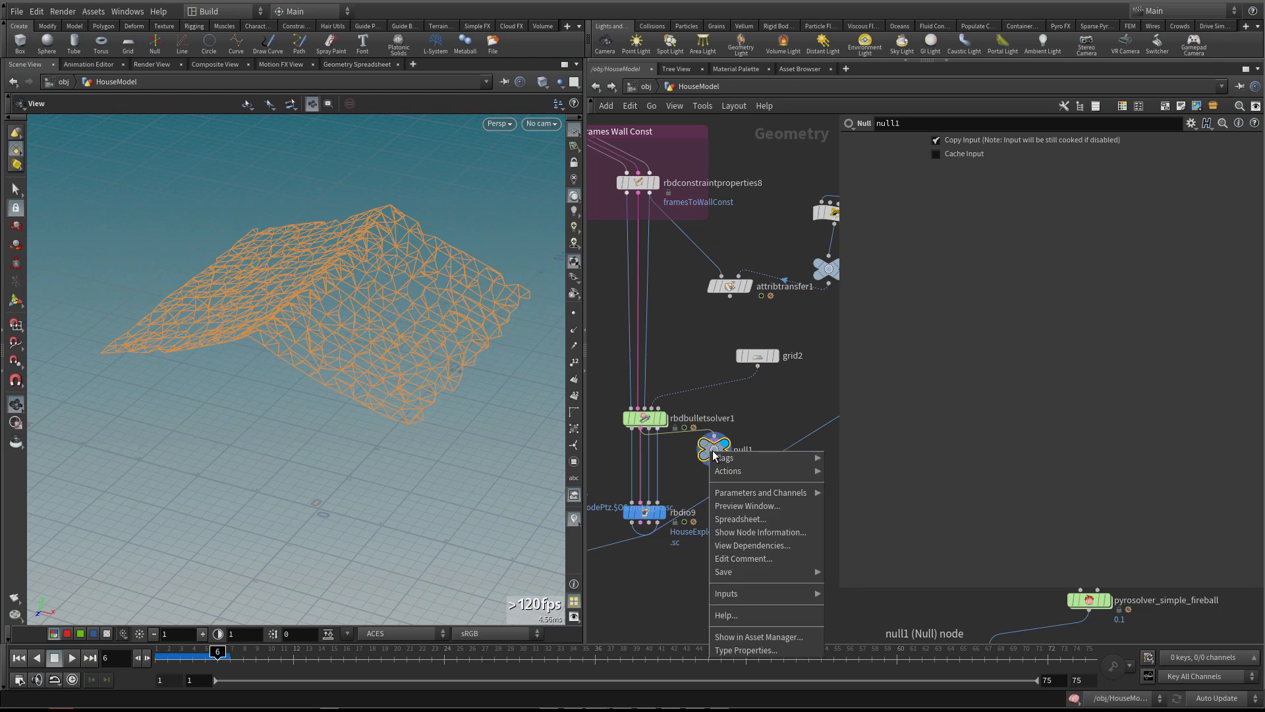
pyautogui.click(741, 518)
pyautogui.moveTo(725, 409); pyautogui.dragTo(443, 238)
pyautogui.moveTo(369, 230); pyautogui.dragTo(309, 189)
pyautogui.click(250, 209)
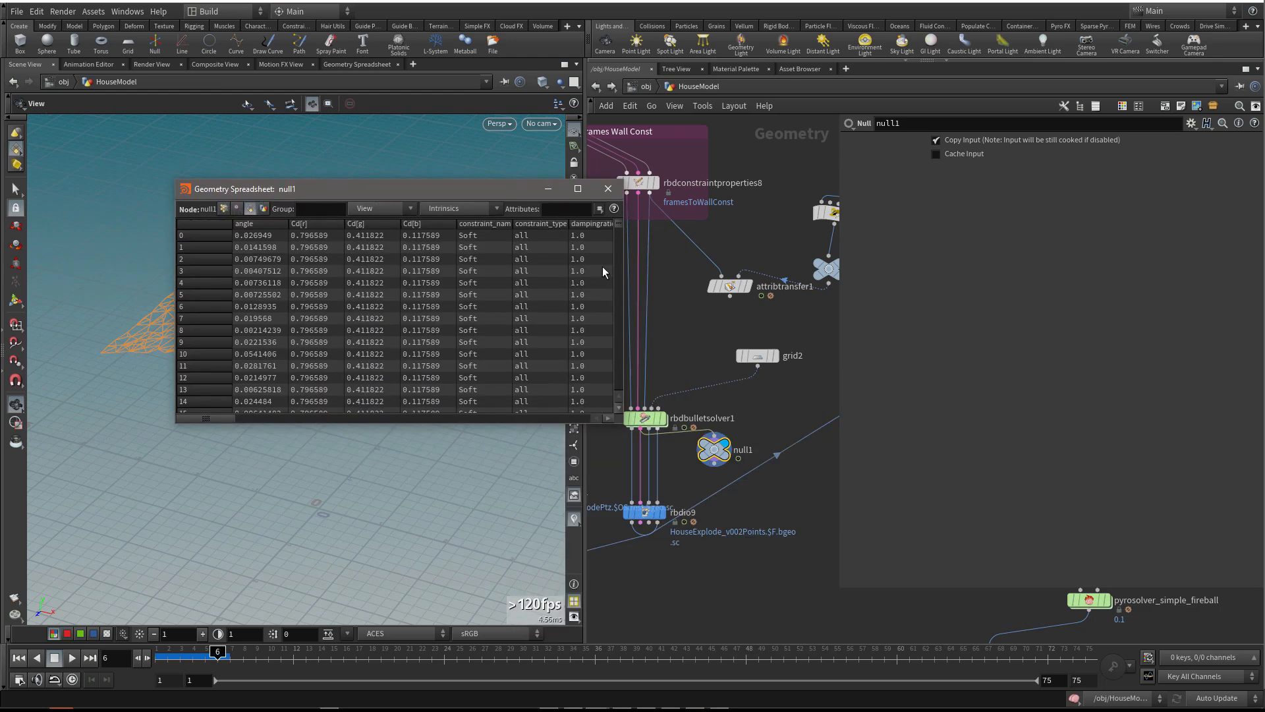
pyautogui.click(392, 208)
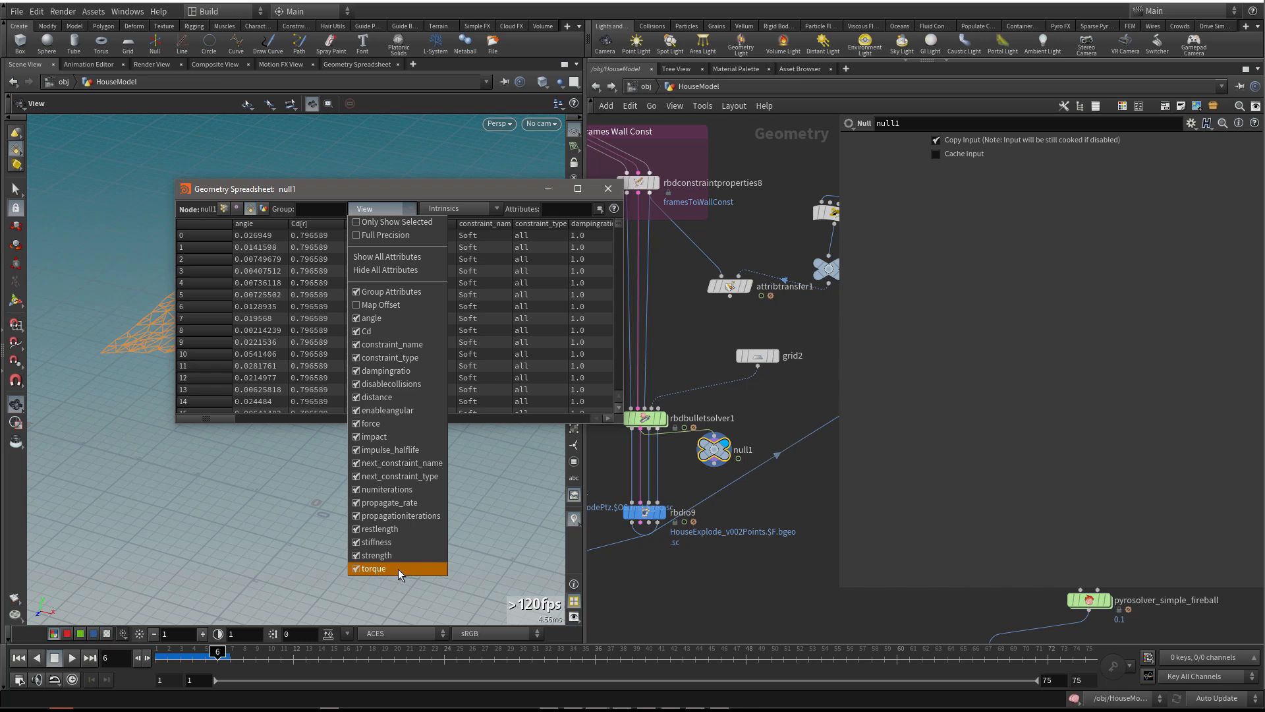
pyautogui.click(496, 208)
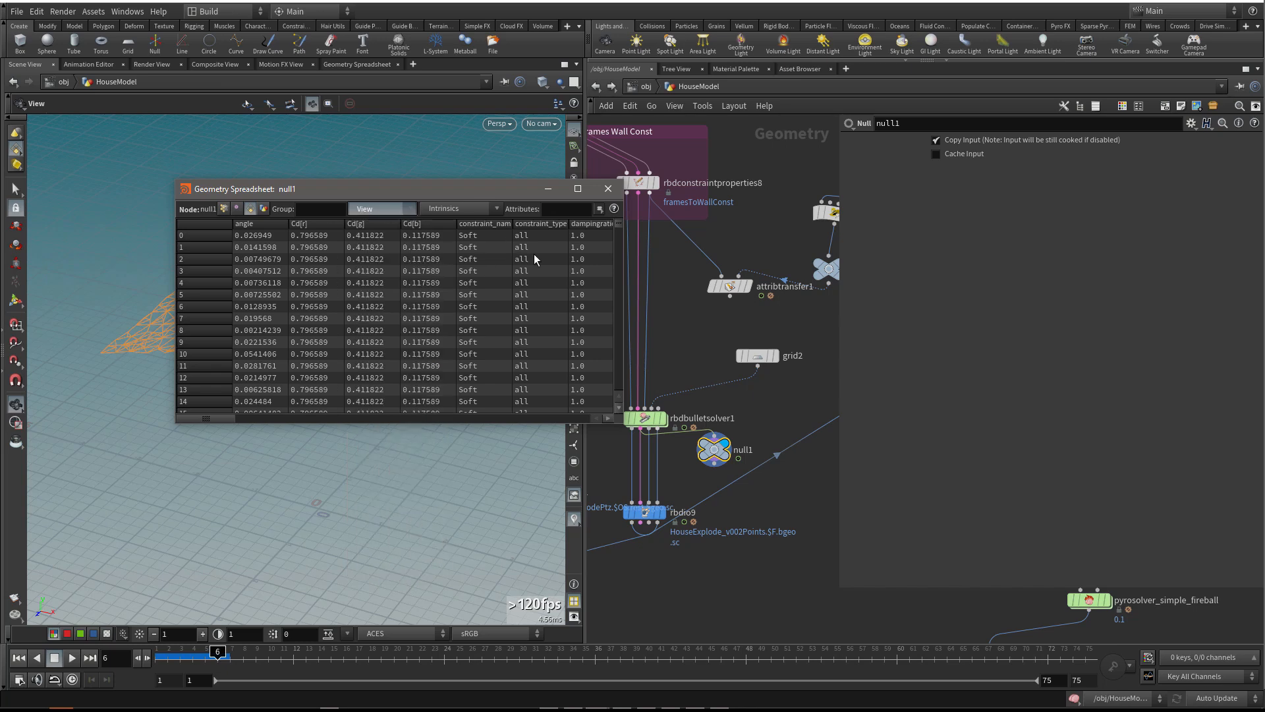
pyautogui.moveTo(620, 423); pyautogui.dragTo(901, 479)
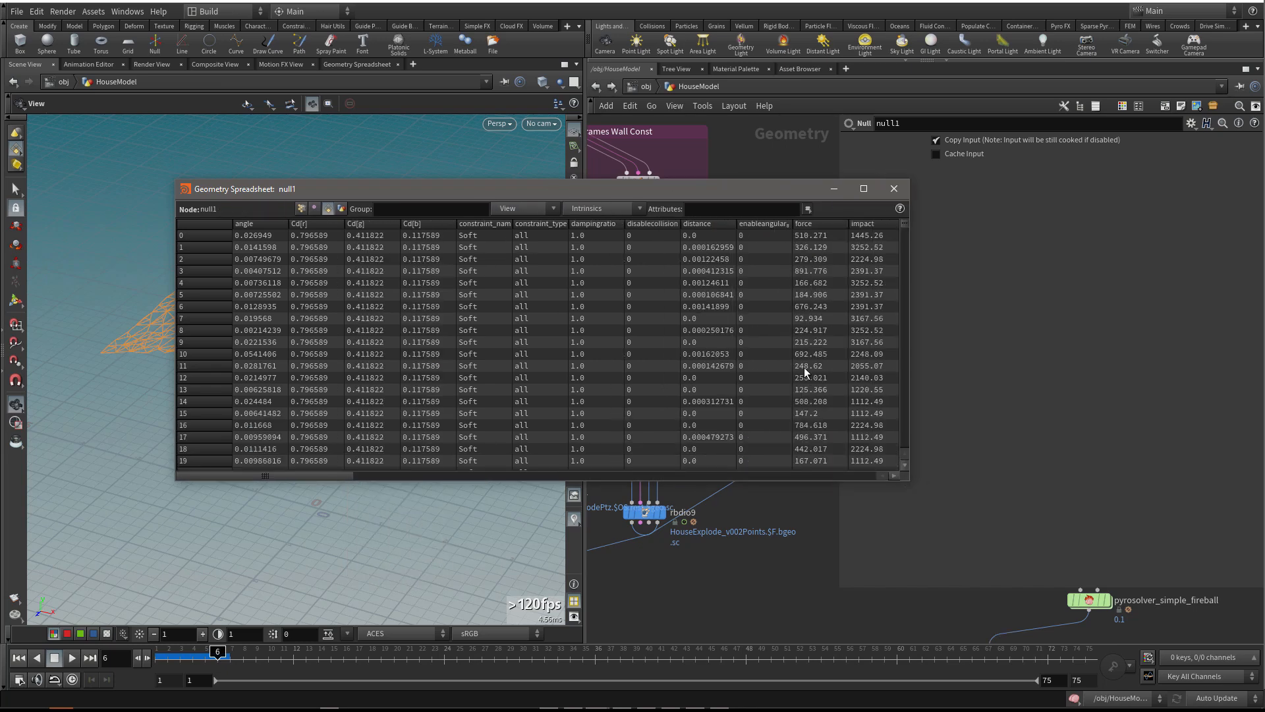
# Filter the spreadsheet attributes to angle torque and sort the constraints by highest torque, followed by highest angle.
pyautogui.click(704, 206)
pyautogui.write('angle torque')
pyautogui.press('Return')
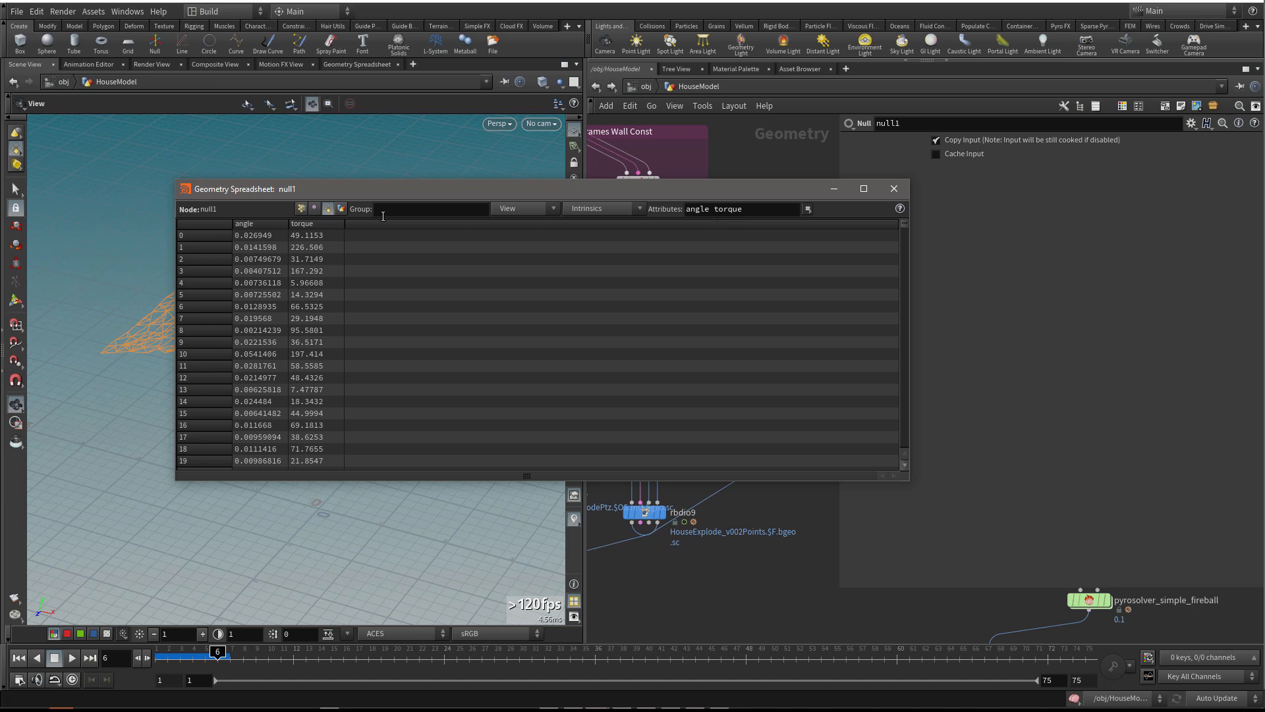
pyautogui.moveTo(285, 224); pyautogui.dragTo(314, 224)
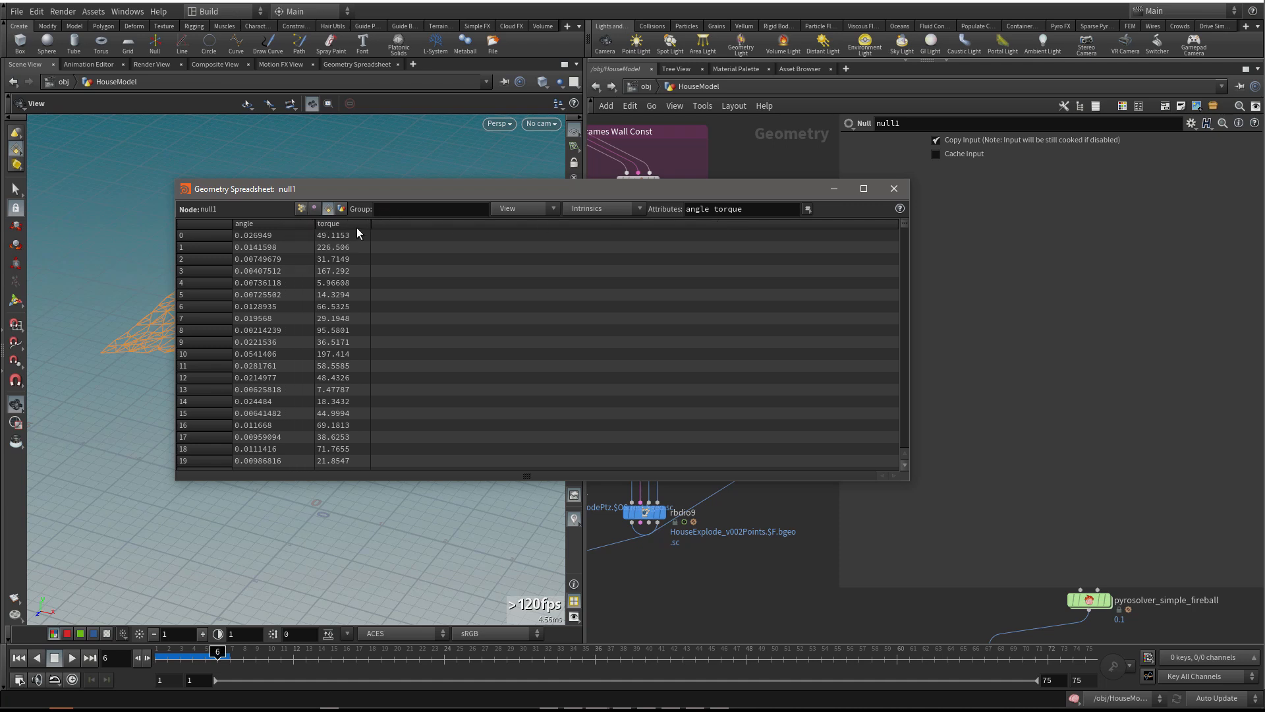
pyautogui.click(367, 224)
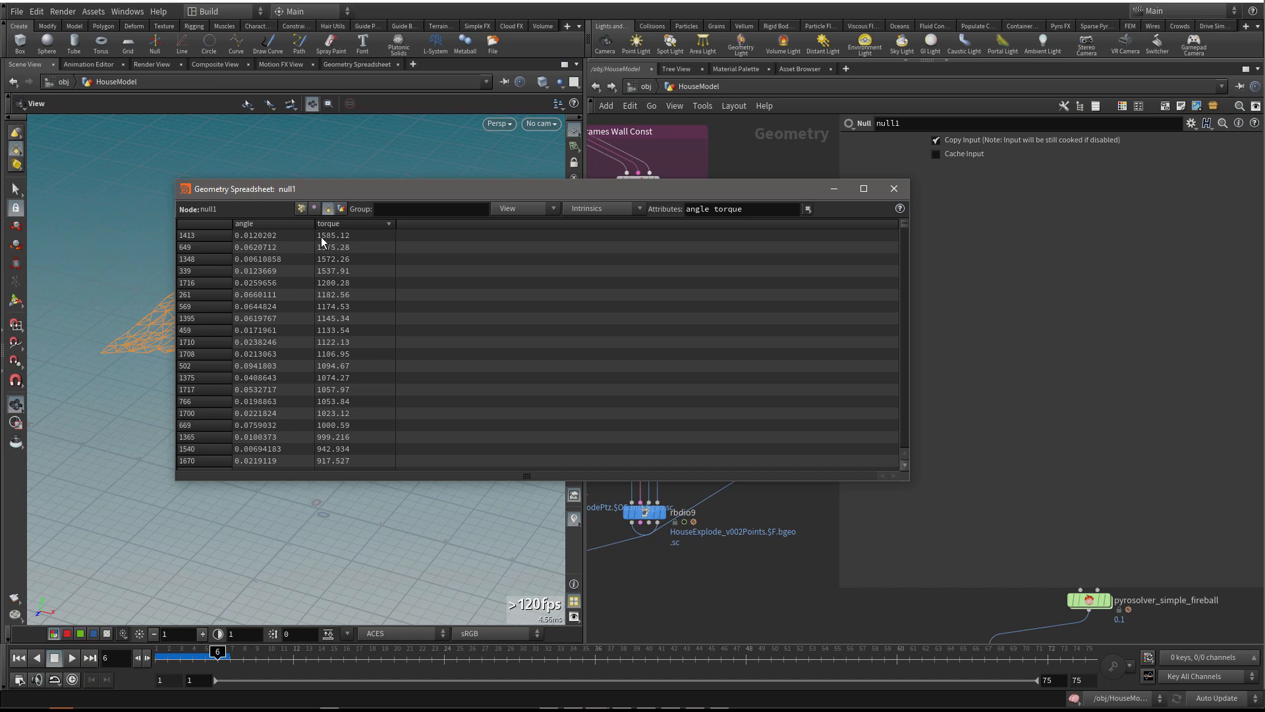
pyautogui.click(276, 222)
pyautogui.click(271, 223)
pyautogui.click(274, 223)
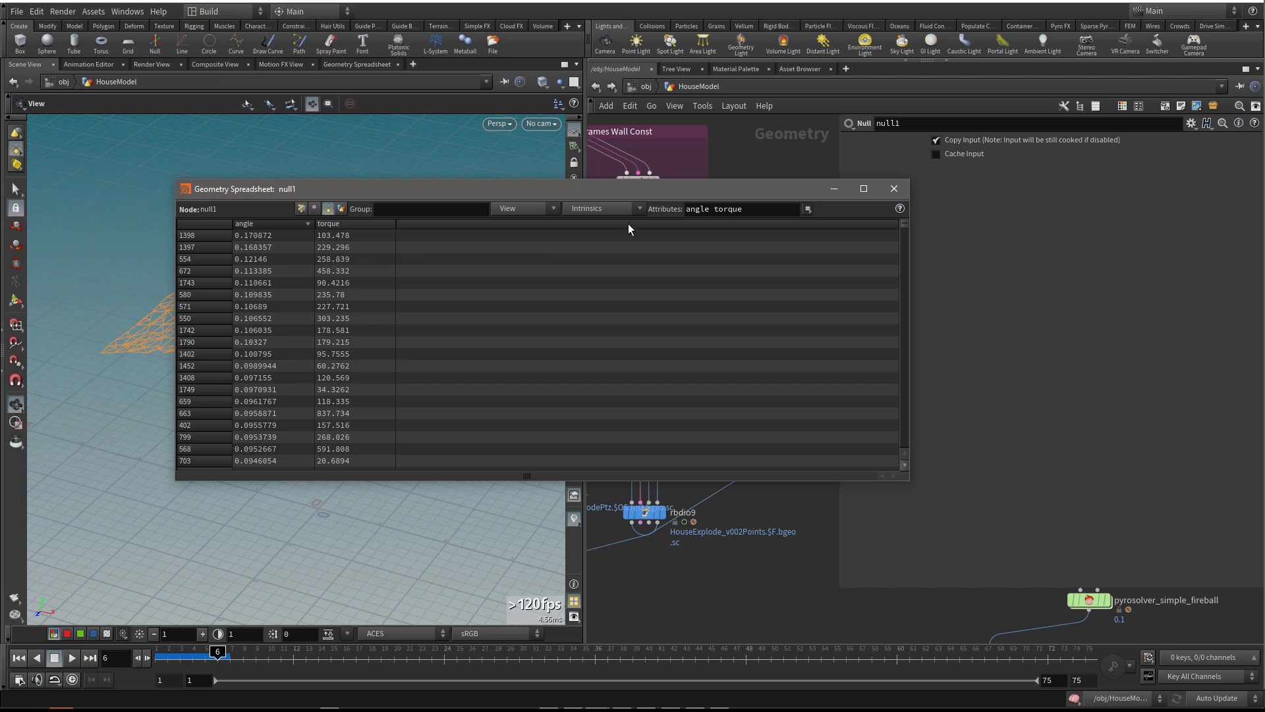
# Go back to frame 5 and check the highest angle and torque values of the soft constraints, then dismiss the spreadsheet.
pyautogui.moveTo(817, 192); pyautogui.dragTo(468, 615)
pyautogui.moveTo(366, 388)
pyautogui.mouseDown()
pyautogui.moveTo(352, 389)
pyautogui.moveTo(361, 378)
pyautogui.mouseUp()
pyautogui.hotkey('ctrl', 'Up')
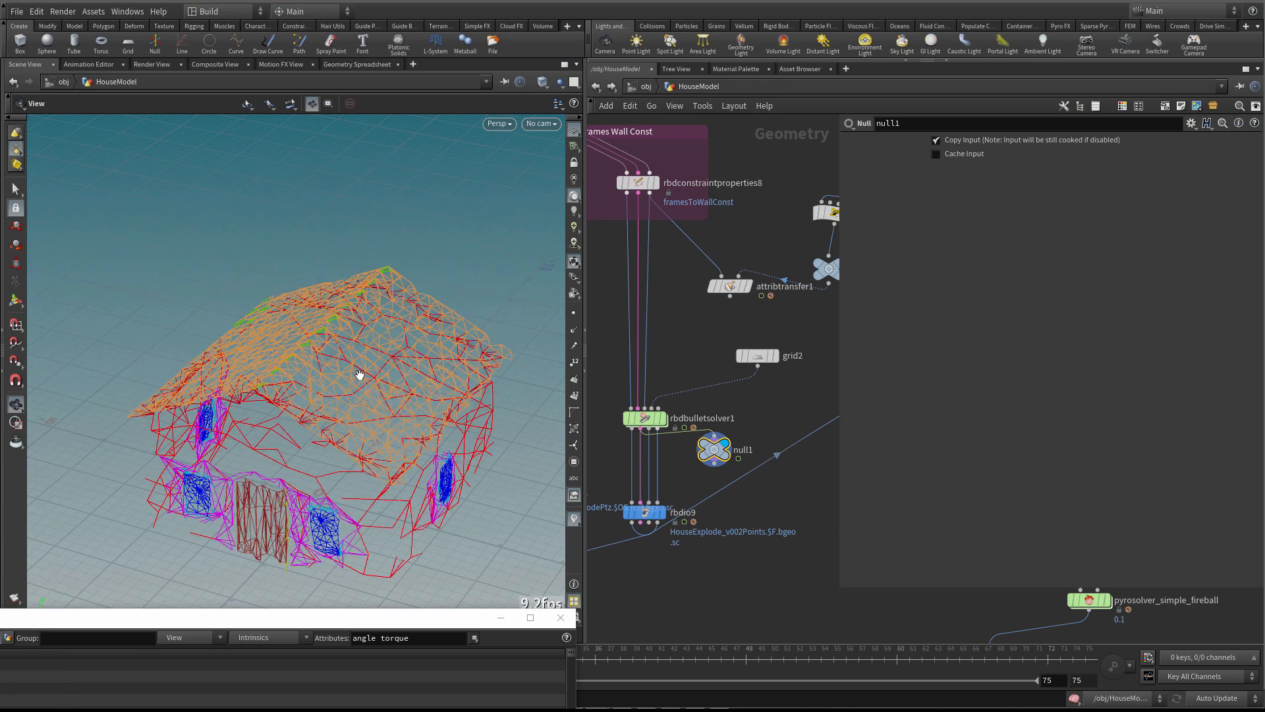
pyautogui.moveTo(354, 621); pyautogui.dragTo(1074, 140)
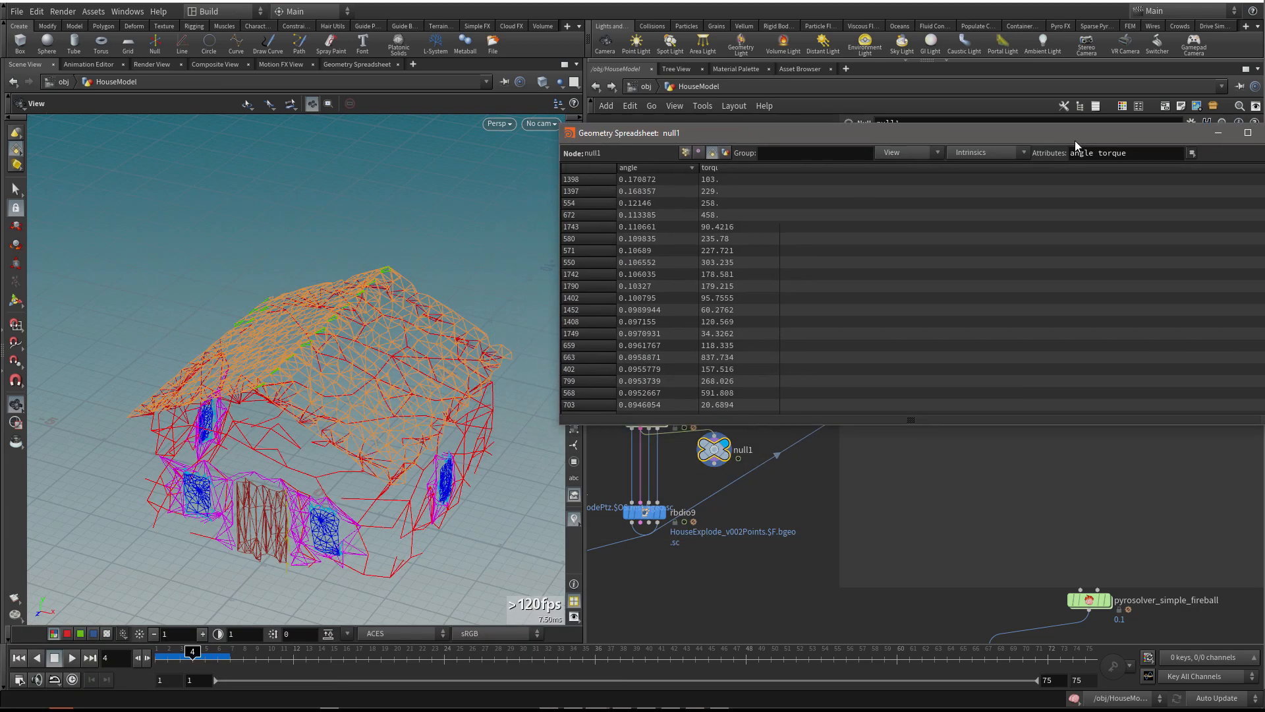
pyautogui.click(426, 237)
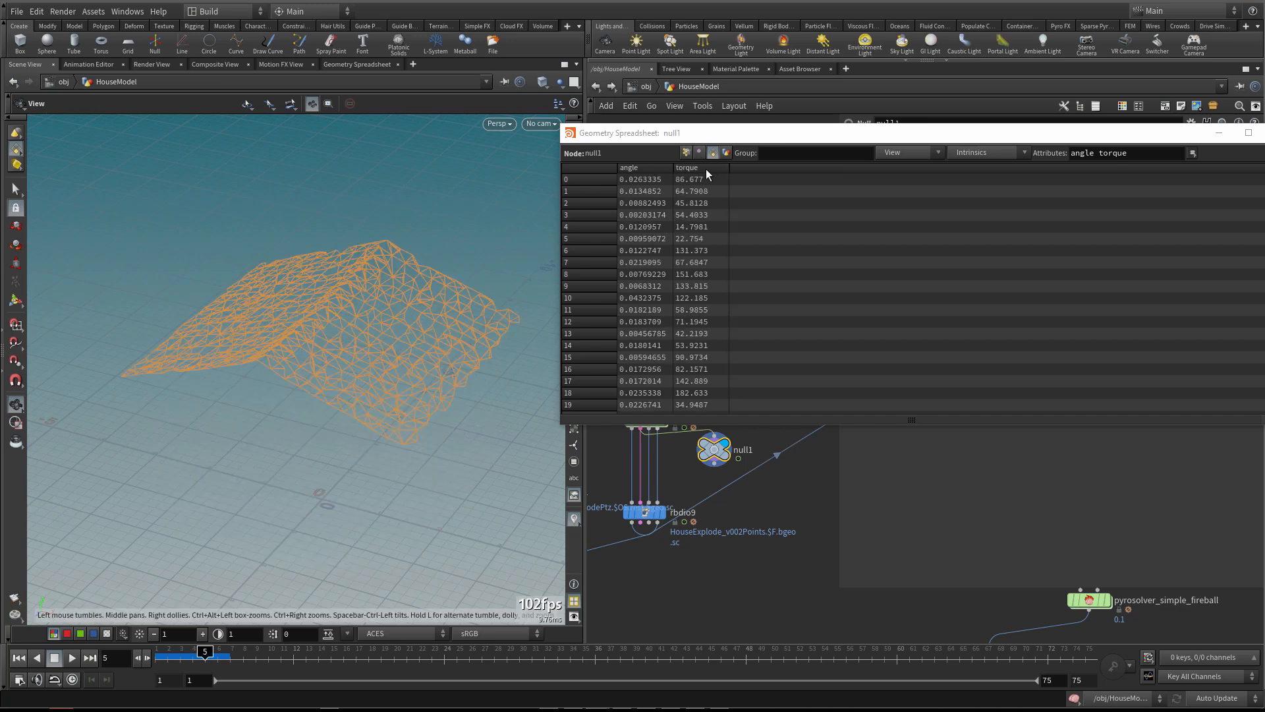
pyautogui.click(698, 169)
pyautogui.click(647, 168)
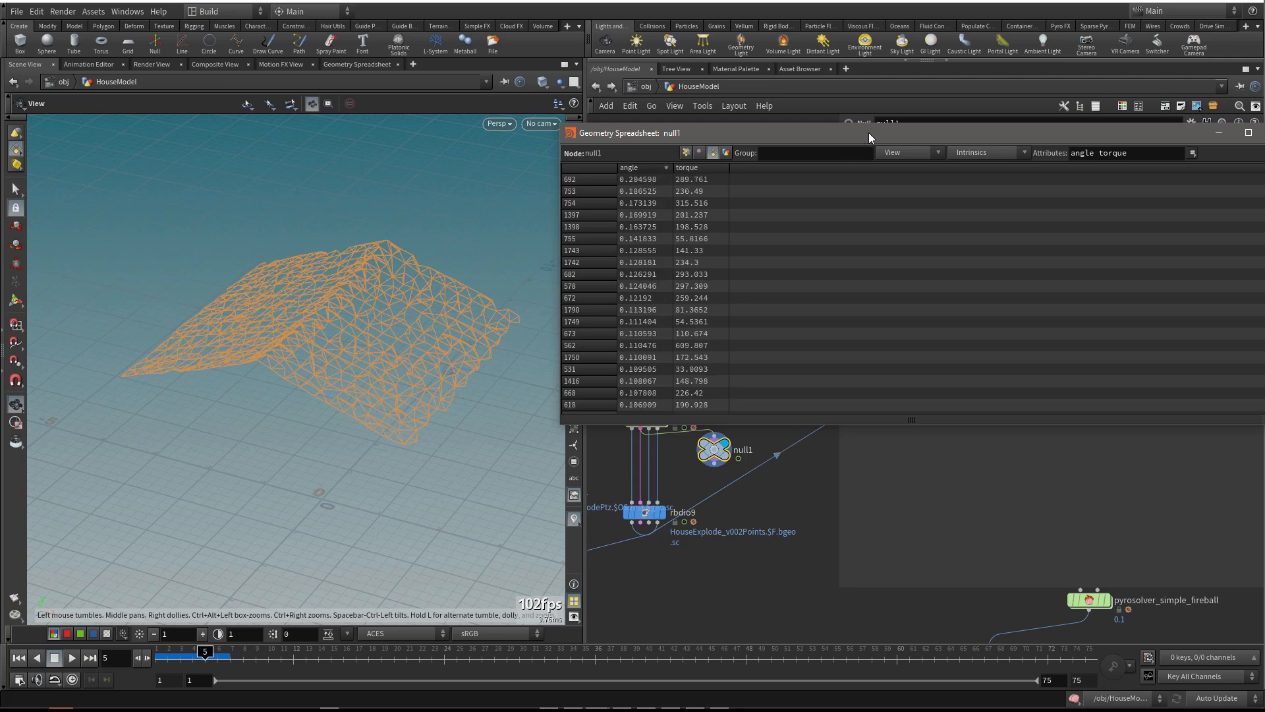
pyautogui.moveTo(872, 131); pyautogui.dragTo(404, 346)
pyautogui.click(230, 386)
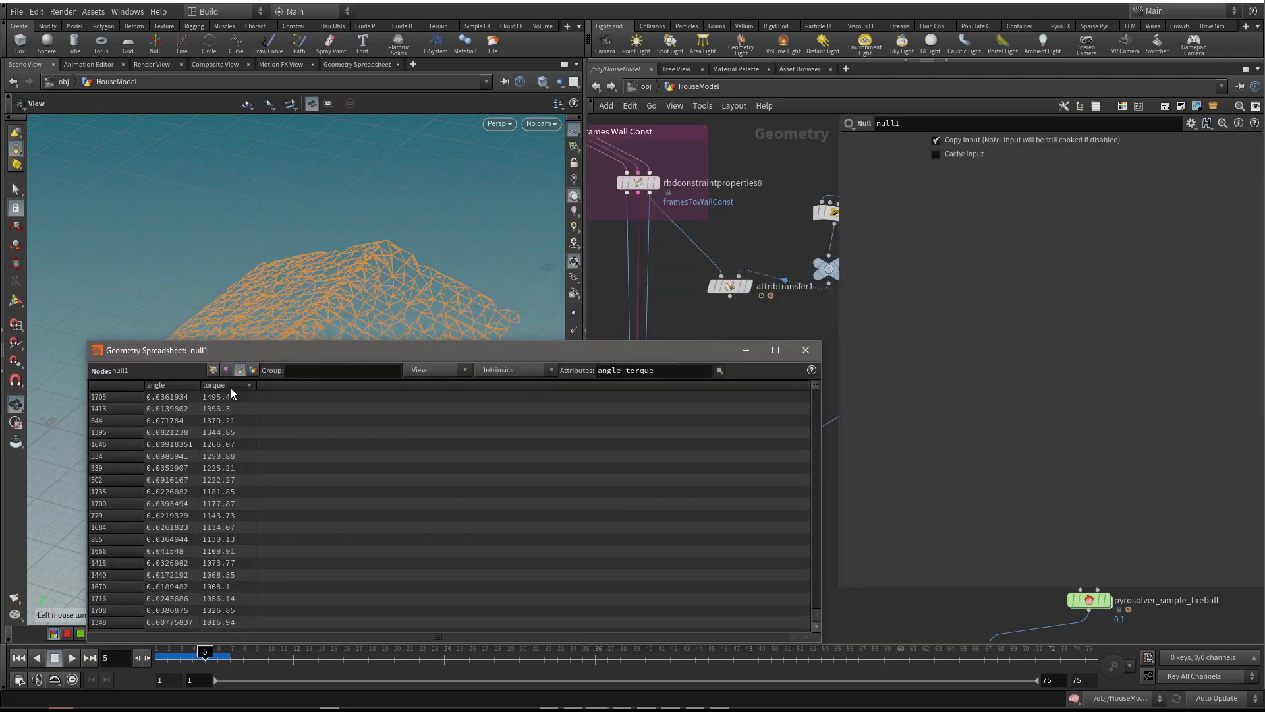
pyautogui.click(742, 350)
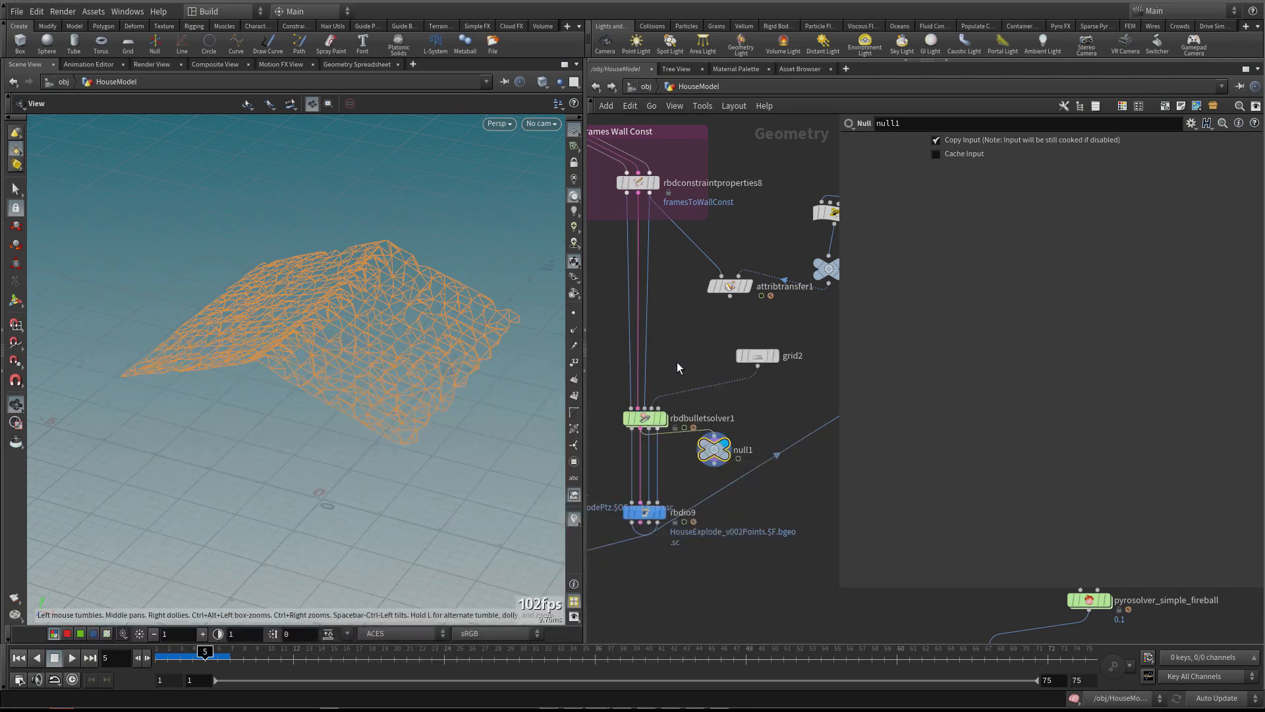
# Enable the Torque Threshold for rbdbulletsolver1's Soft constraints, return to frame 1, and set the threshold to 50.
pyautogui.click(644, 418)
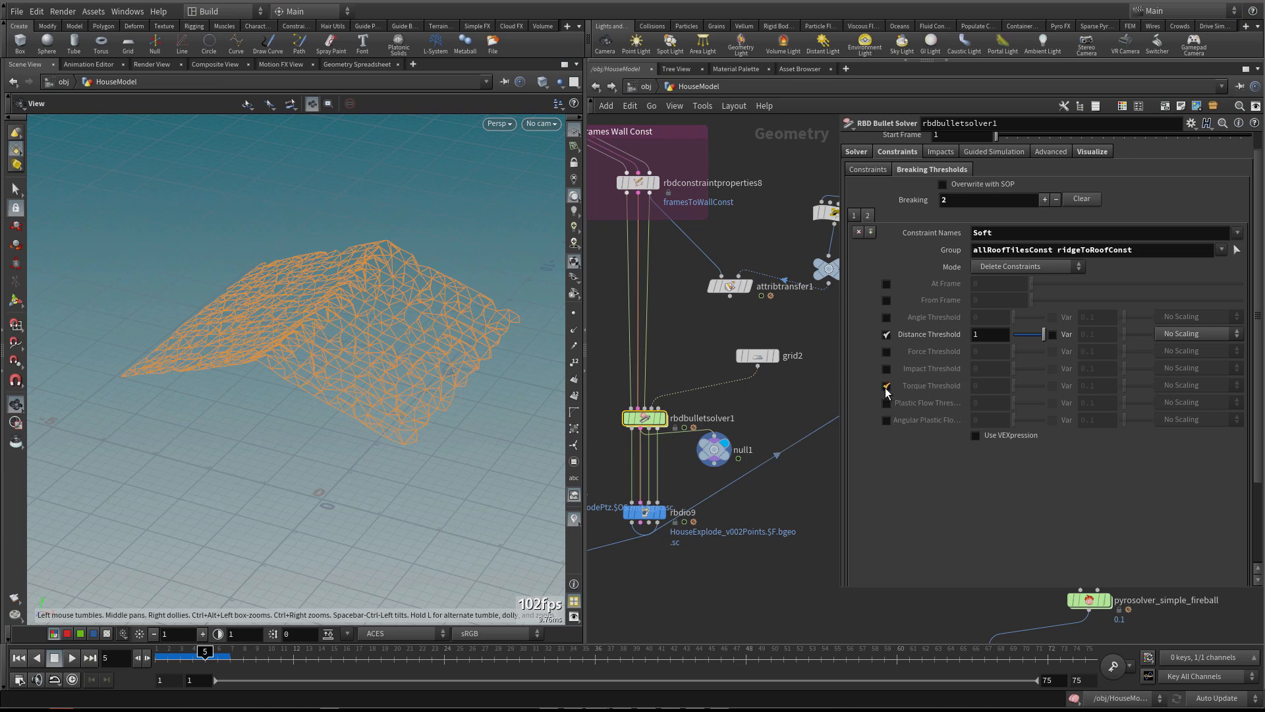
pyautogui.click(20, 659)
pyautogui.moveTo(695, 442); pyautogui.dragTo(597, 363)
pyautogui.click(1032, 269)
pyautogui.click(1027, 277)
pyautogui.click(1019, 263)
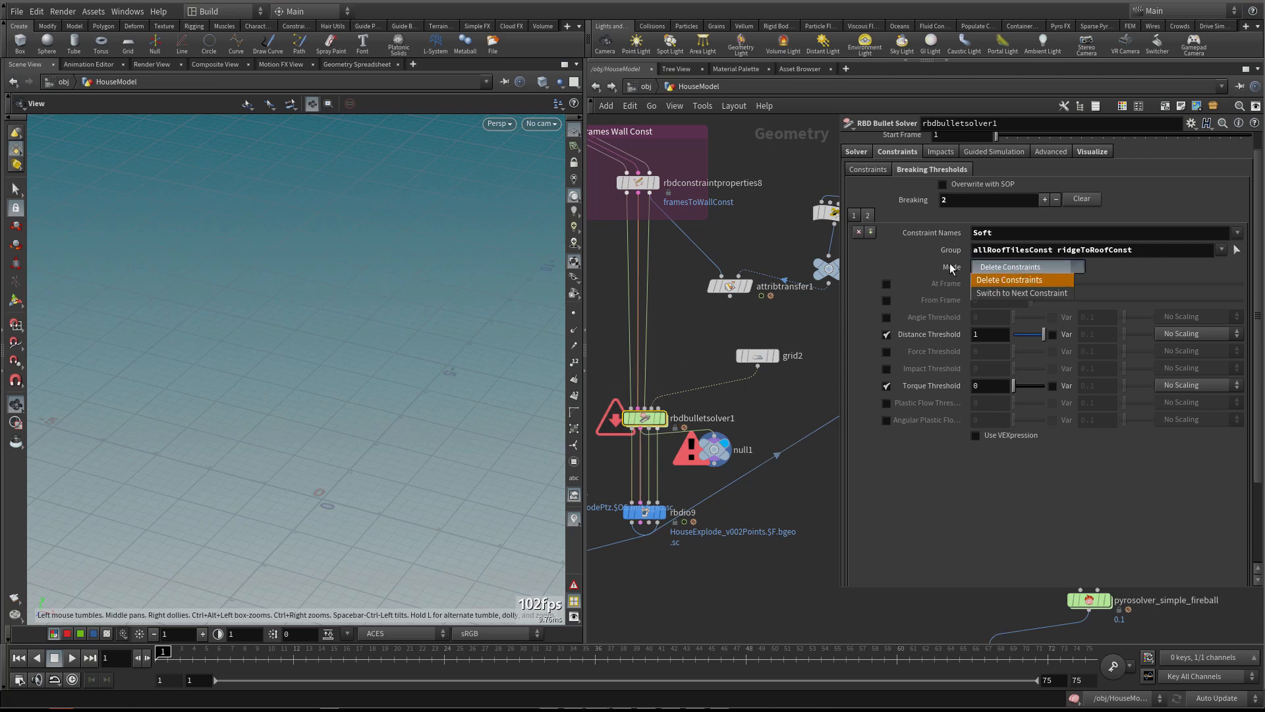
pyautogui.click(957, 282)
pyautogui.click(979, 388)
pyautogui.doubleClick(984, 387)
pyautogui.write('50')
pyautogui.press('Return')
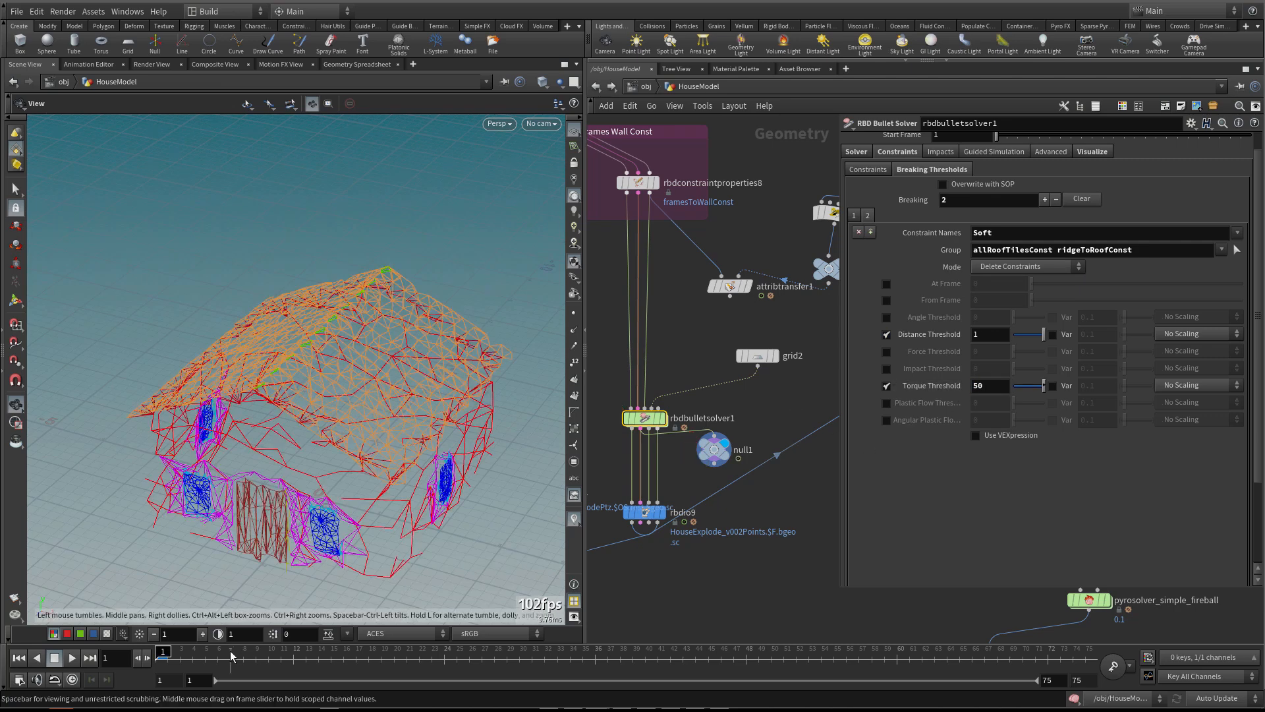
# Simulate up to frame 7 and inspect the remaining roof constraints from several angles.
pyautogui.click(230, 656)
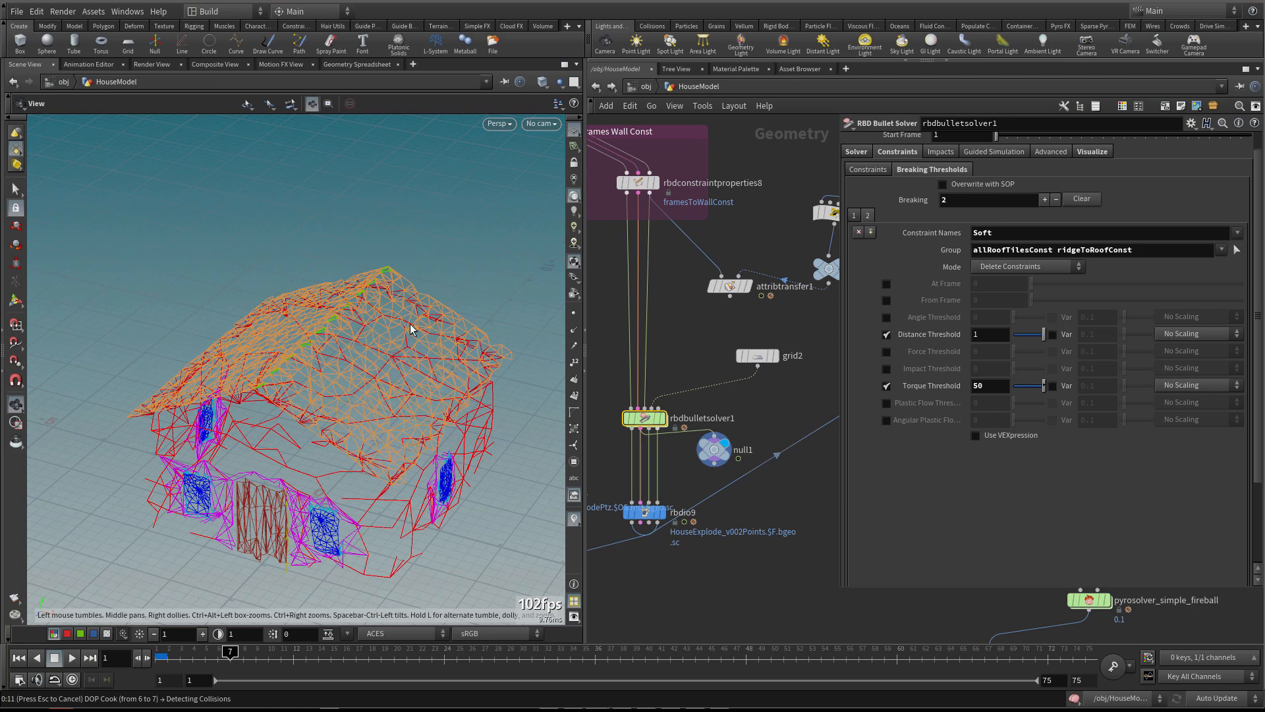
pyautogui.moveTo(369, 322); pyautogui.dragTo(314, 375)
pyautogui.moveTo(314, 376); pyautogui.dragTo(468, 401, button='right')
pyautogui.moveTo(423, 314); pyautogui.dragTo(329, 280, button='right')
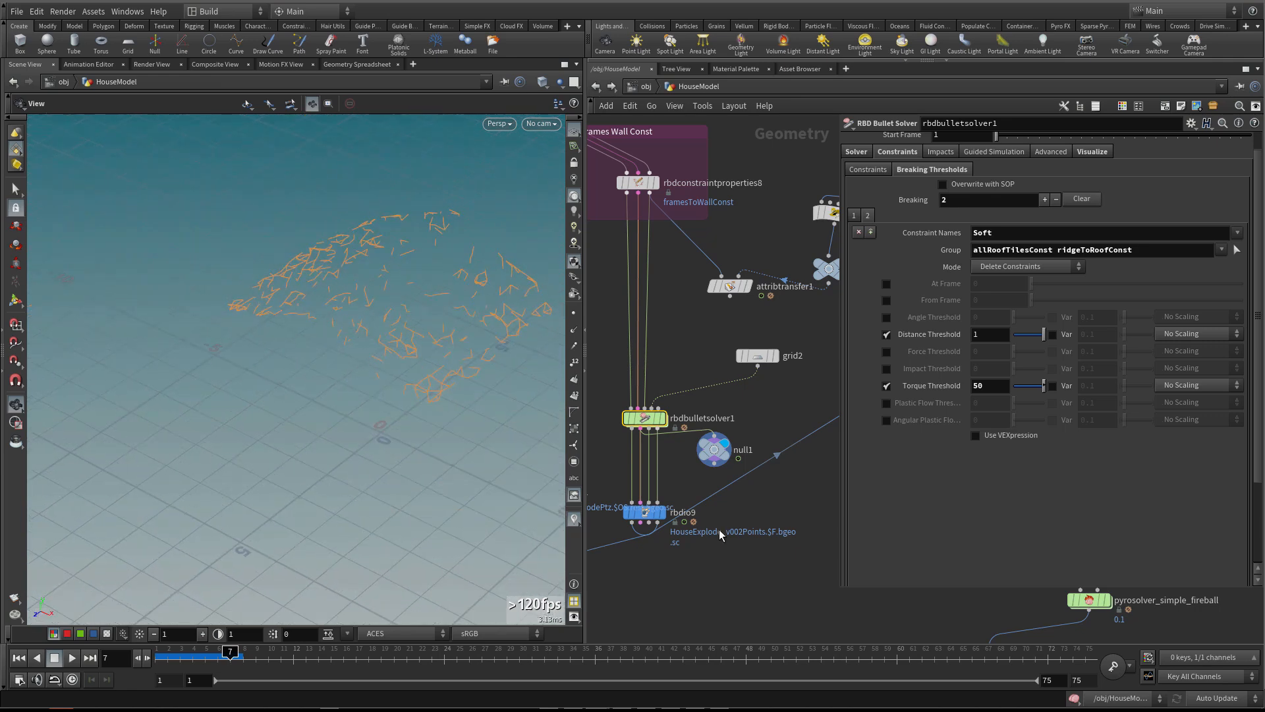
# Display rbdbulletsolver1's geometry and inspect how the roof tiles break apart at frames 7 and 13.
pyautogui.click(640, 429)
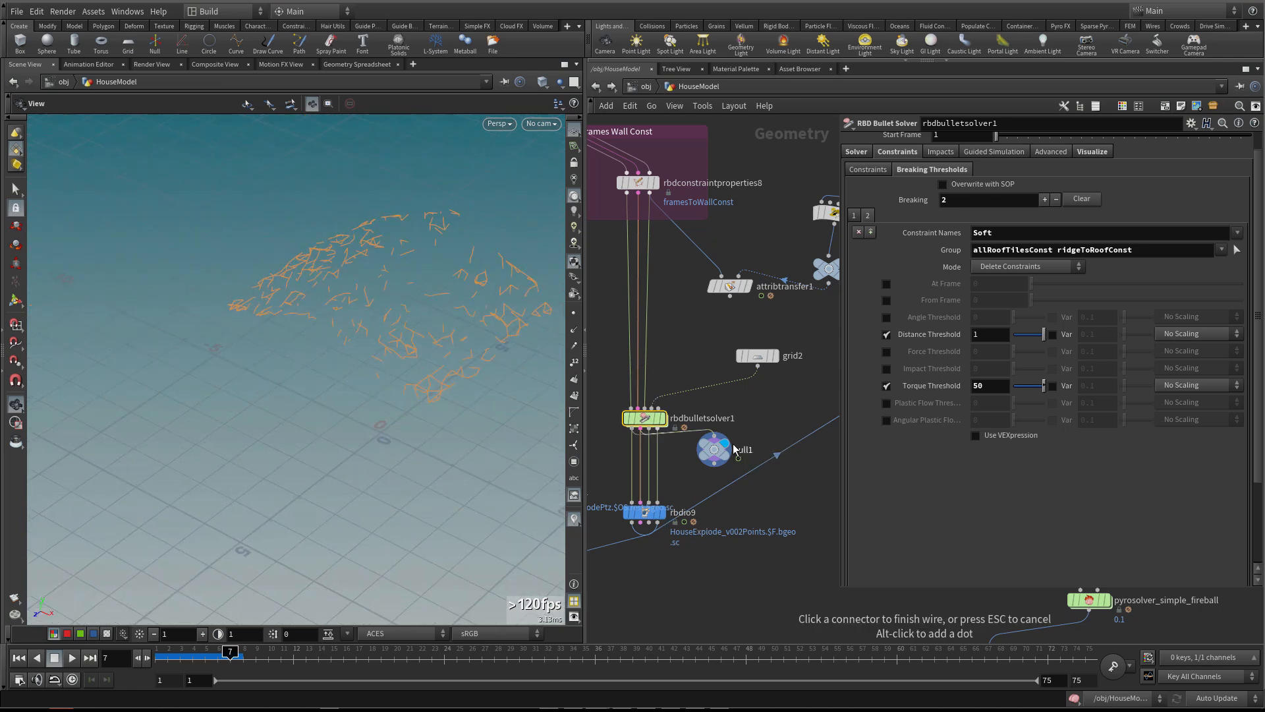
pyautogui.click(704, 444)
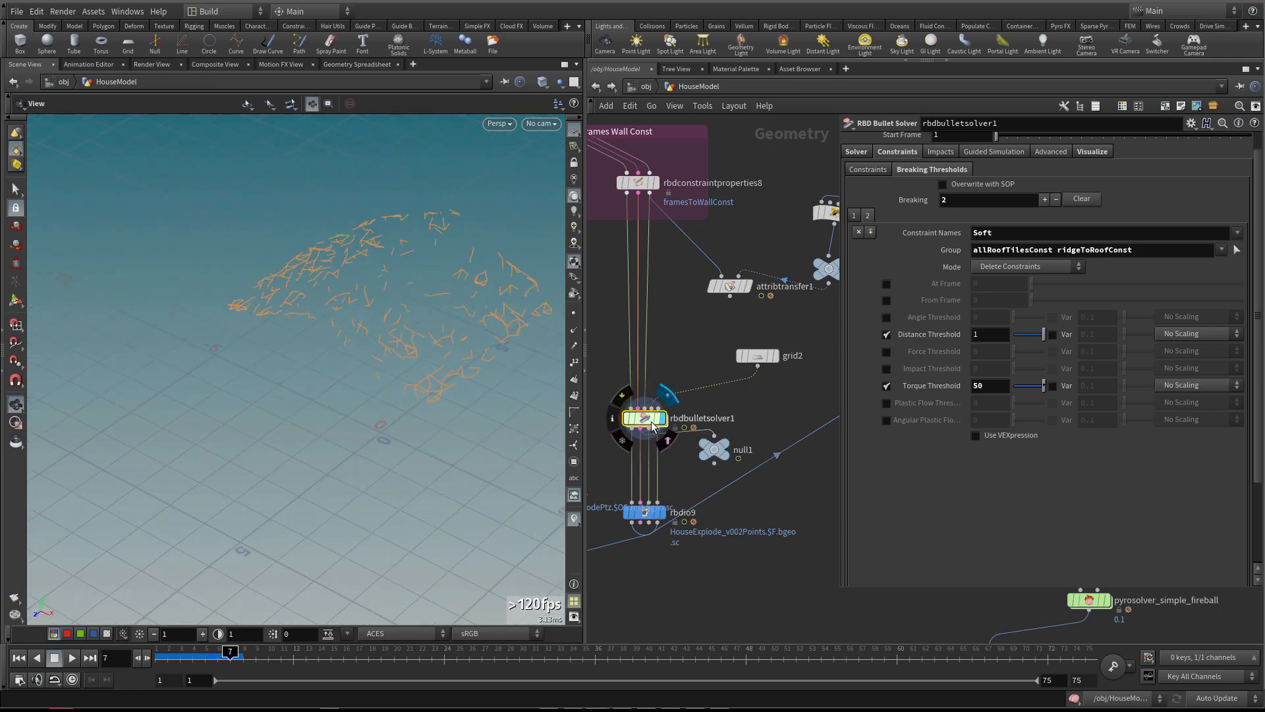
pyautogui.moveTo(415, 320); pyautogui.dragTo(469, 311, button='right')
pyautogui.moveTo(403, 317); pyautogui.dragTo(375, 342)
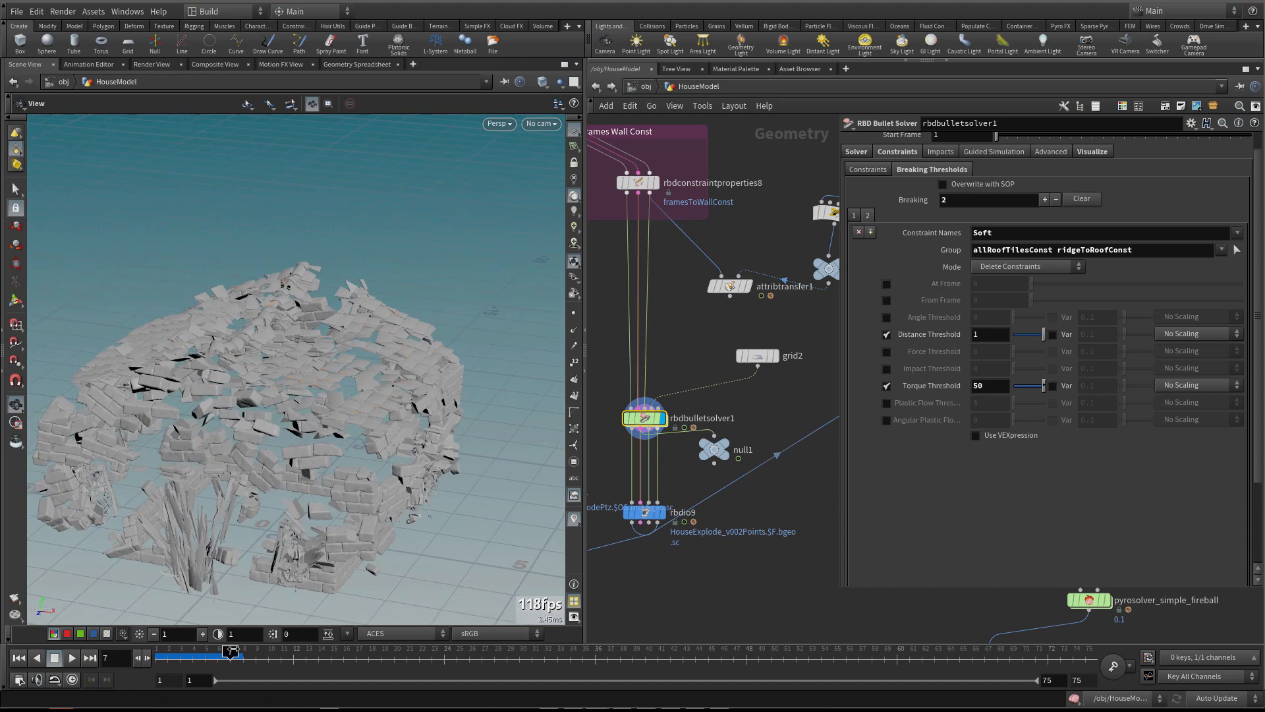
pyautogui.click(306, 659)
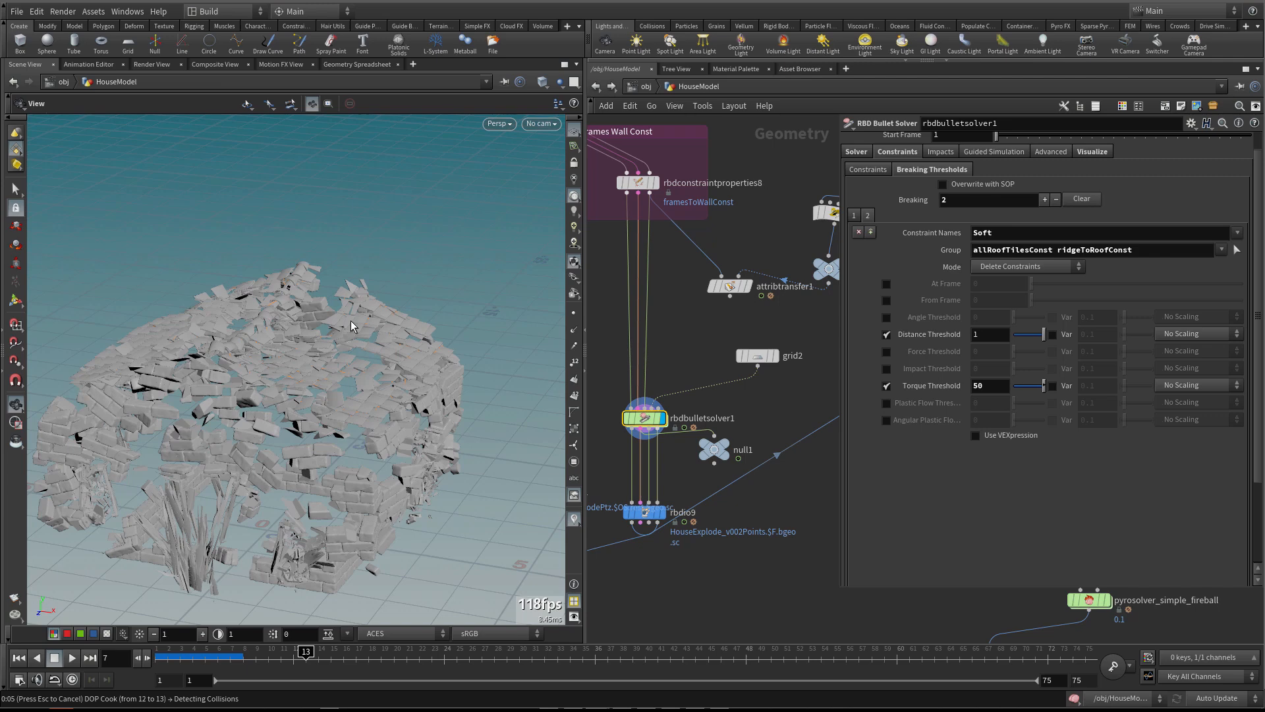
pyautogui.moveTo(497, 303); pyautogui.dragTo(454, 304)
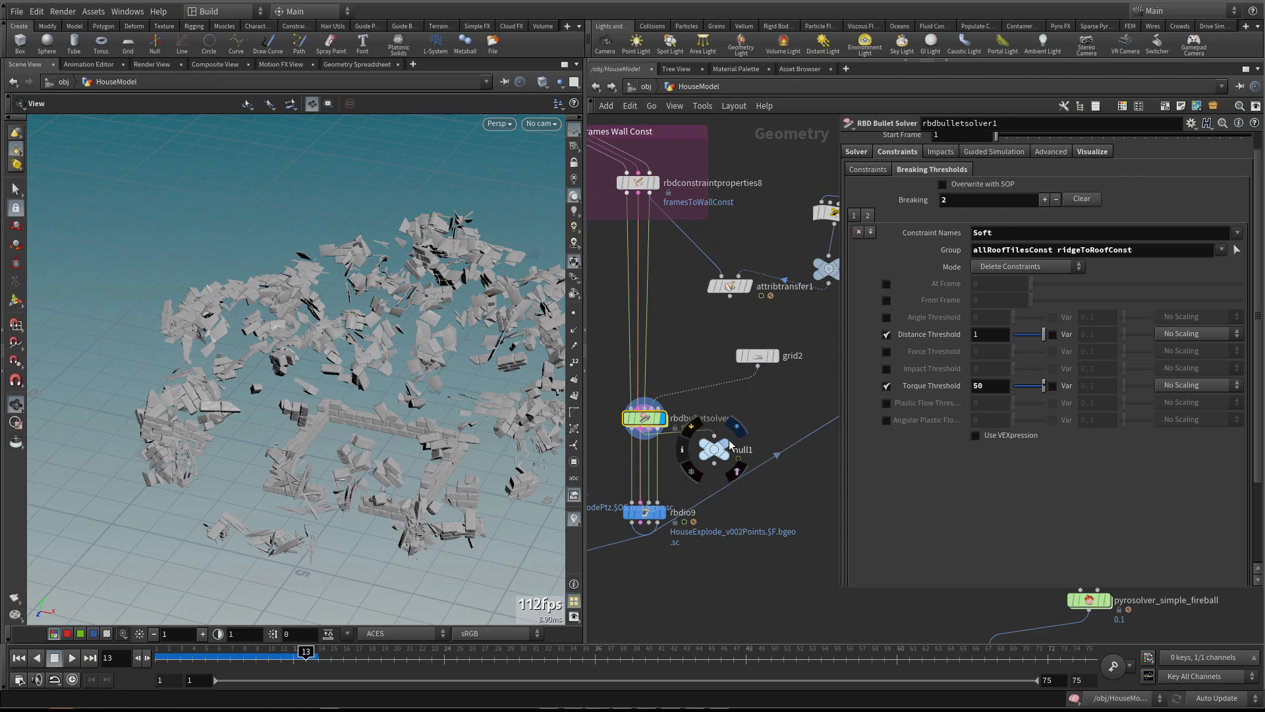
# Display null1 to check the remaining constraints at frame 13, and bring back rbdbulletsolver1's parameters.
pyautogui.click(736, 428)
pyautogui.click(722, 452)
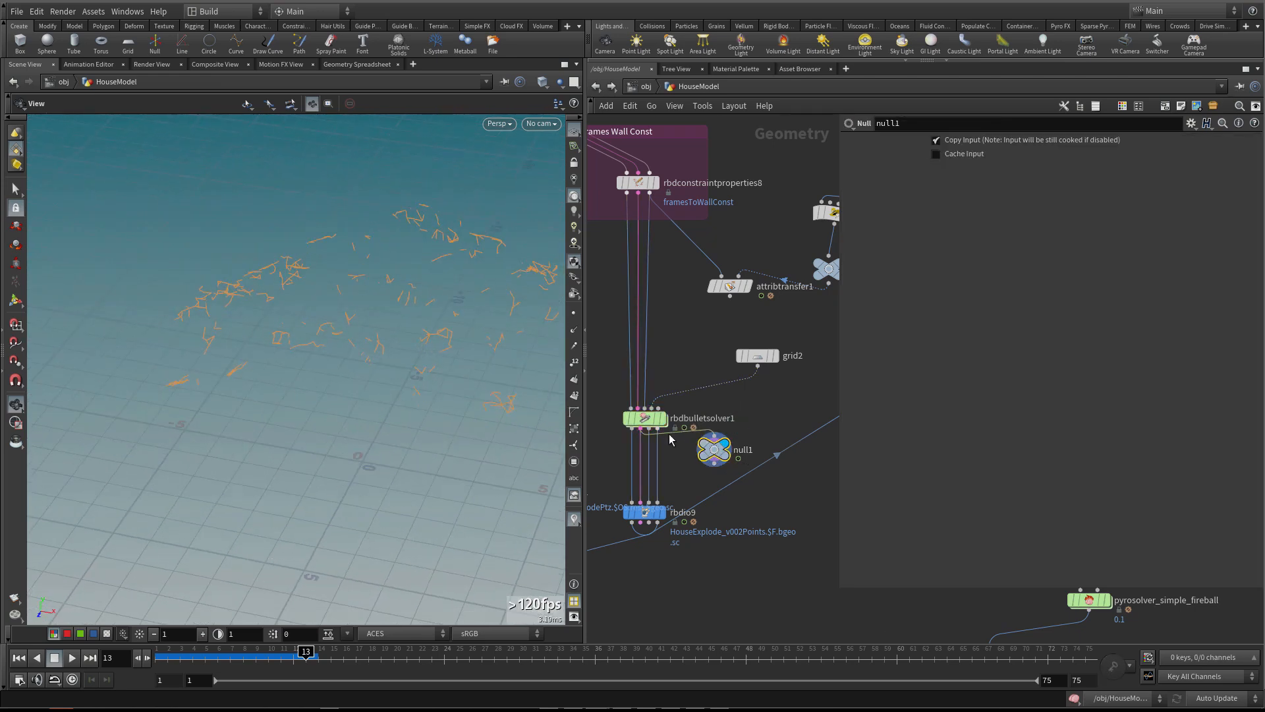
pyautogui.click(643, 418)
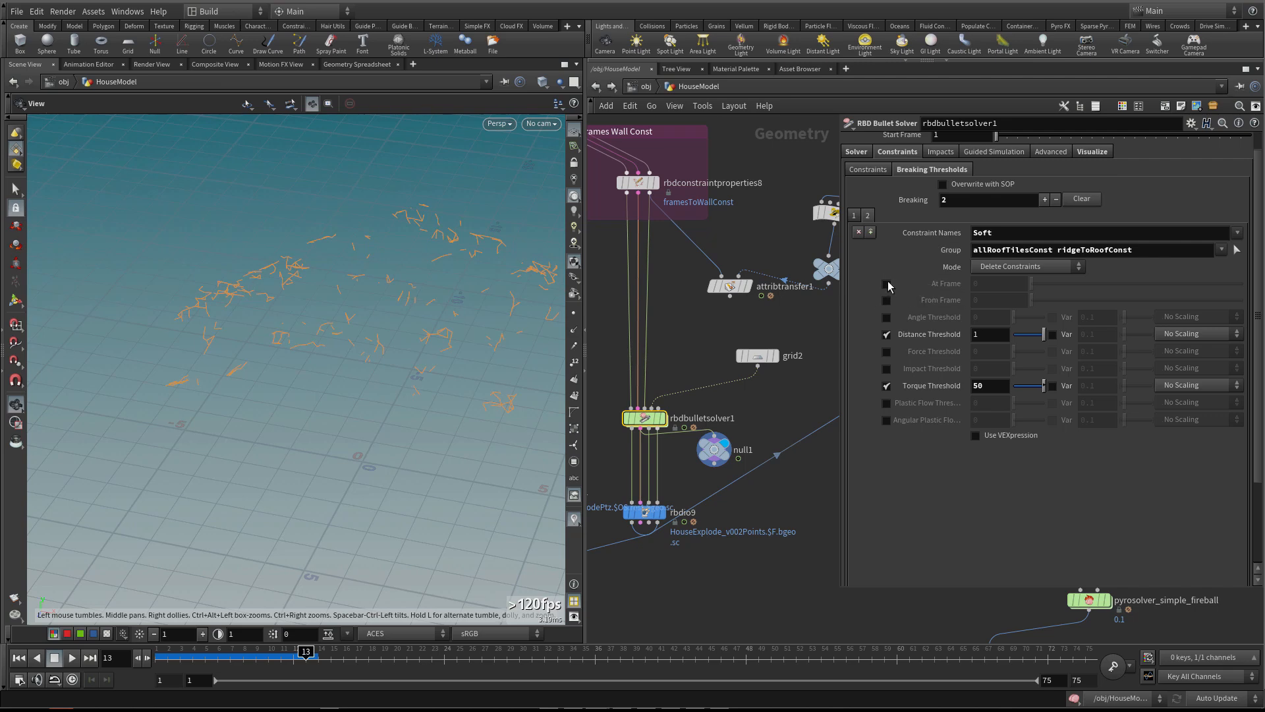
# Return to frame 1 and try a Torque Threshold of 100 with a variance of 0.5 for the roof's Soft constraints.
pyautogui.moveTo(351, 277); pyautogui.dragTo(482, 234)
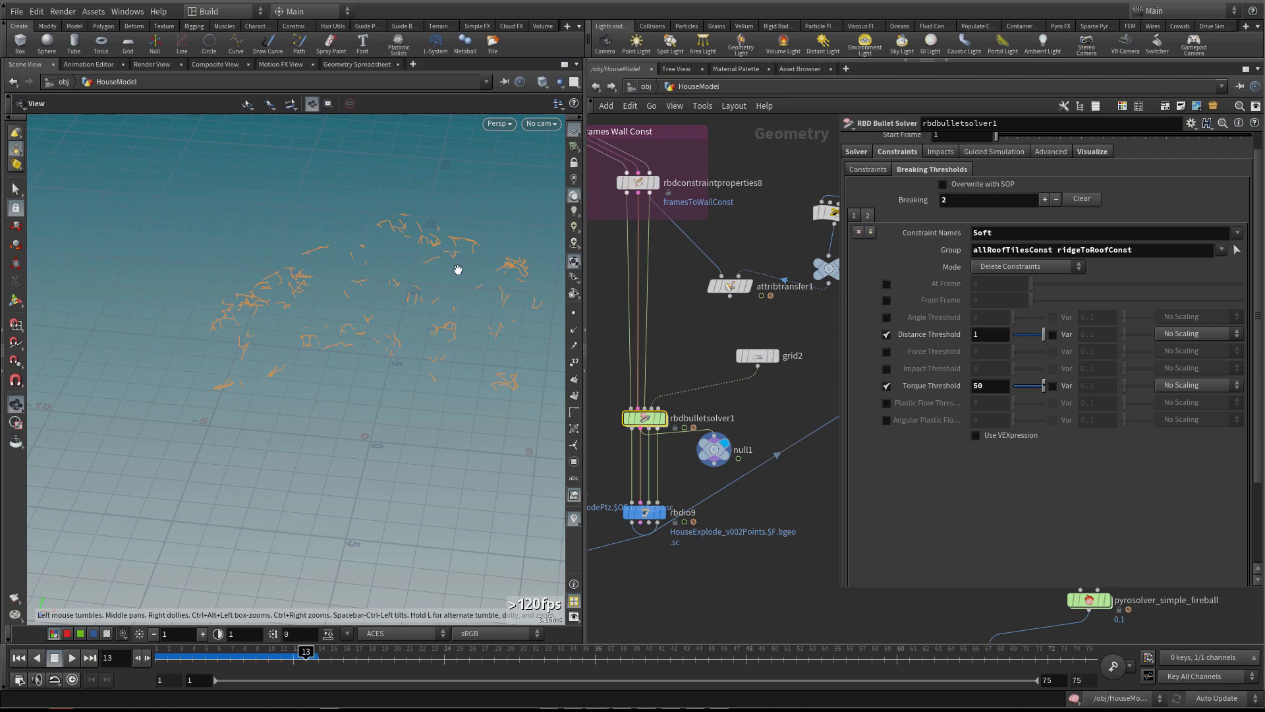
pyautogui.click(18, 657)
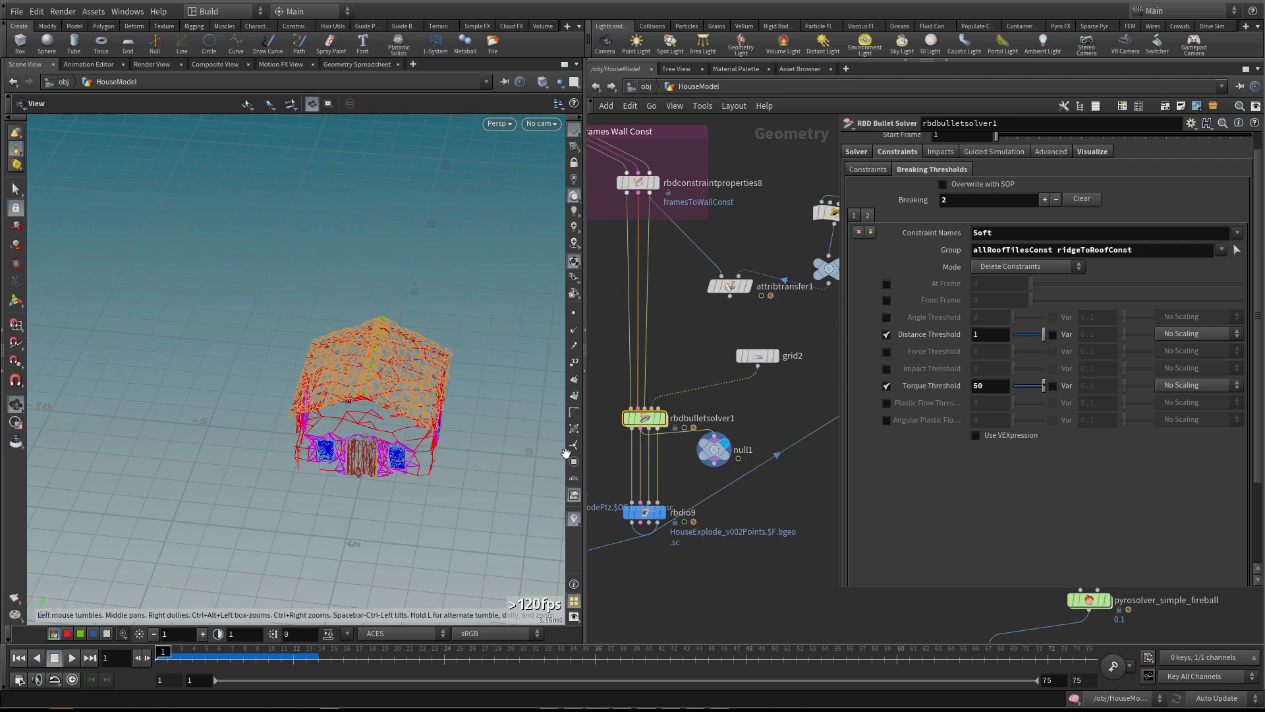
pyautogui.click(1181, 383)
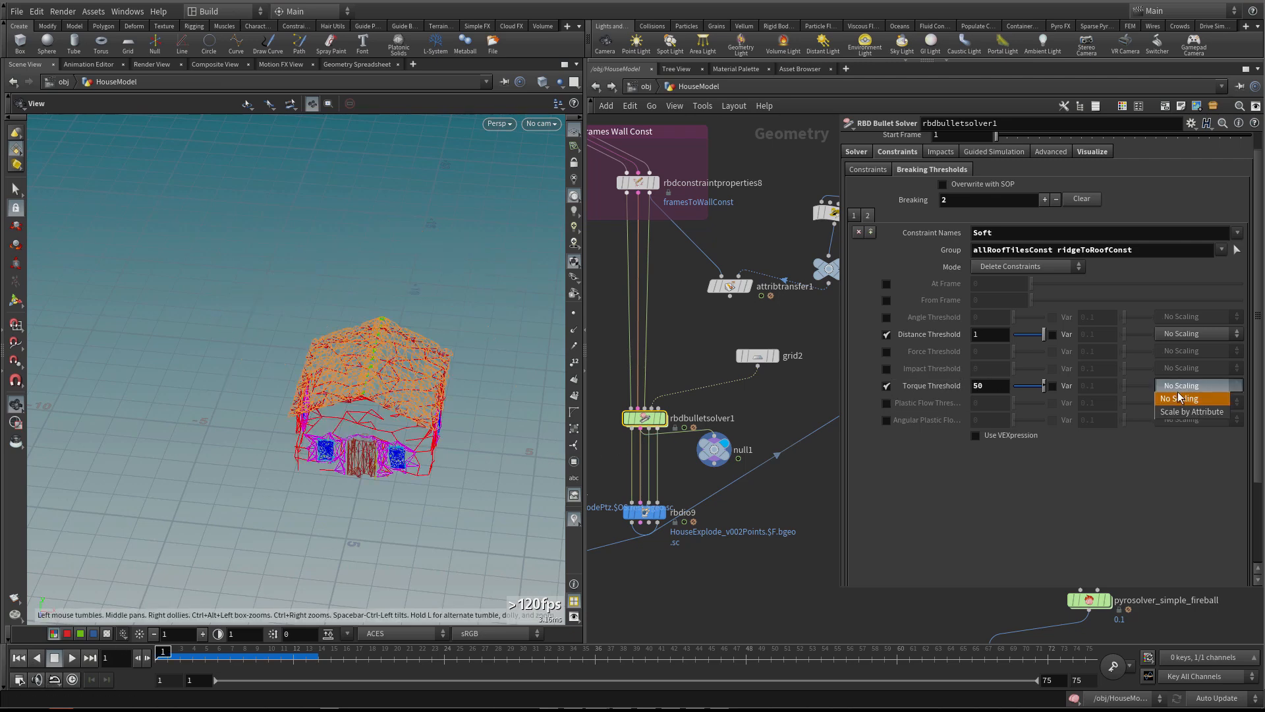
pyautogui.click(1052, 386)
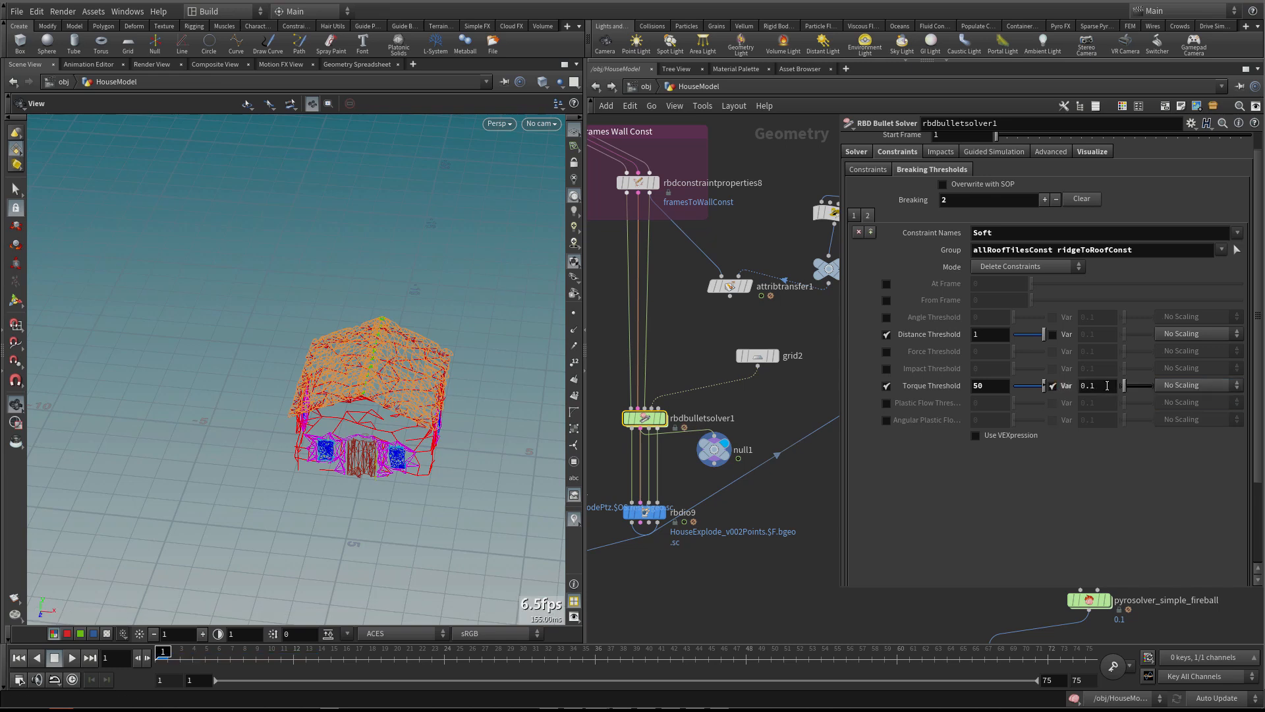
pyautogui.click(973, 386)
pyautogui.doubleClick(1099, 389)
pyautogui.write('.5')
pyautogui.press('Return')
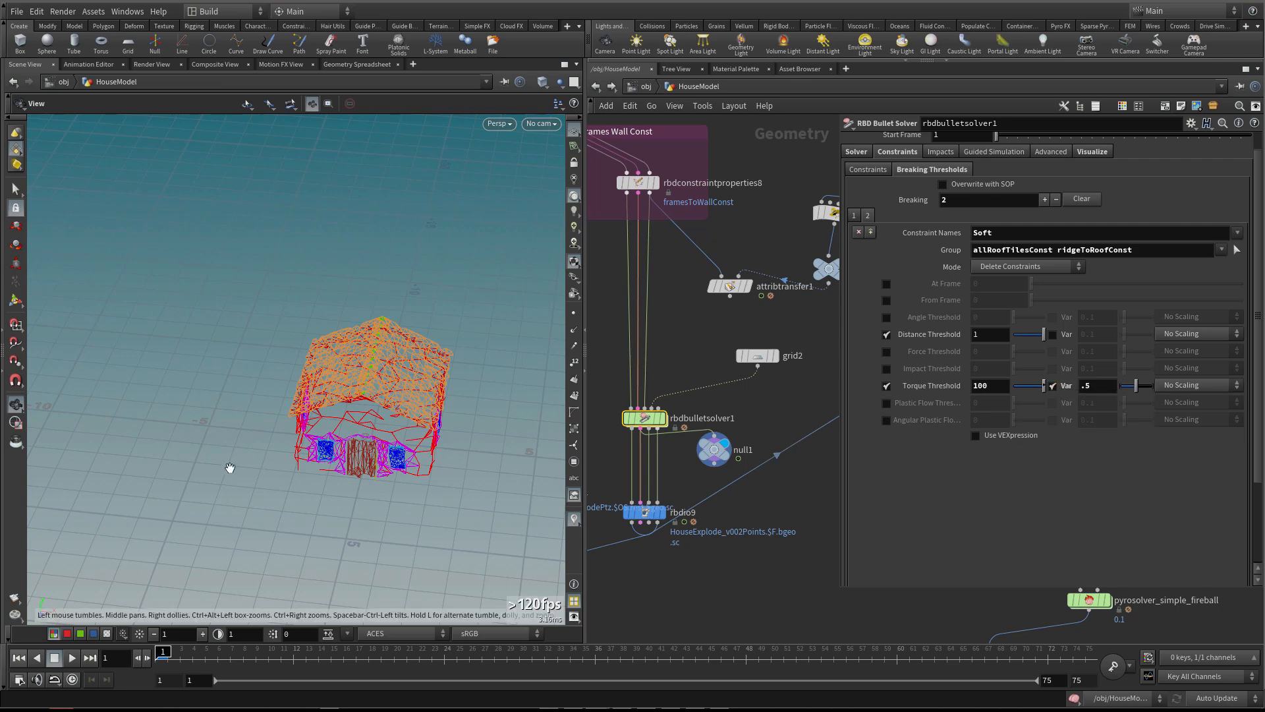
# Simulate to frame 10 and inspect the remaining roof constraints and rbdbulletsolver1's broken tiles, ending with null1 displayed.
pyautogui.moveTo(274, 477); pyautogui.dragTo(231, 464)
pyautogui.moveTo(230, 464); pyautogui.dragTo(151, 436, button='middle')
pyautogui.click(268, 652)
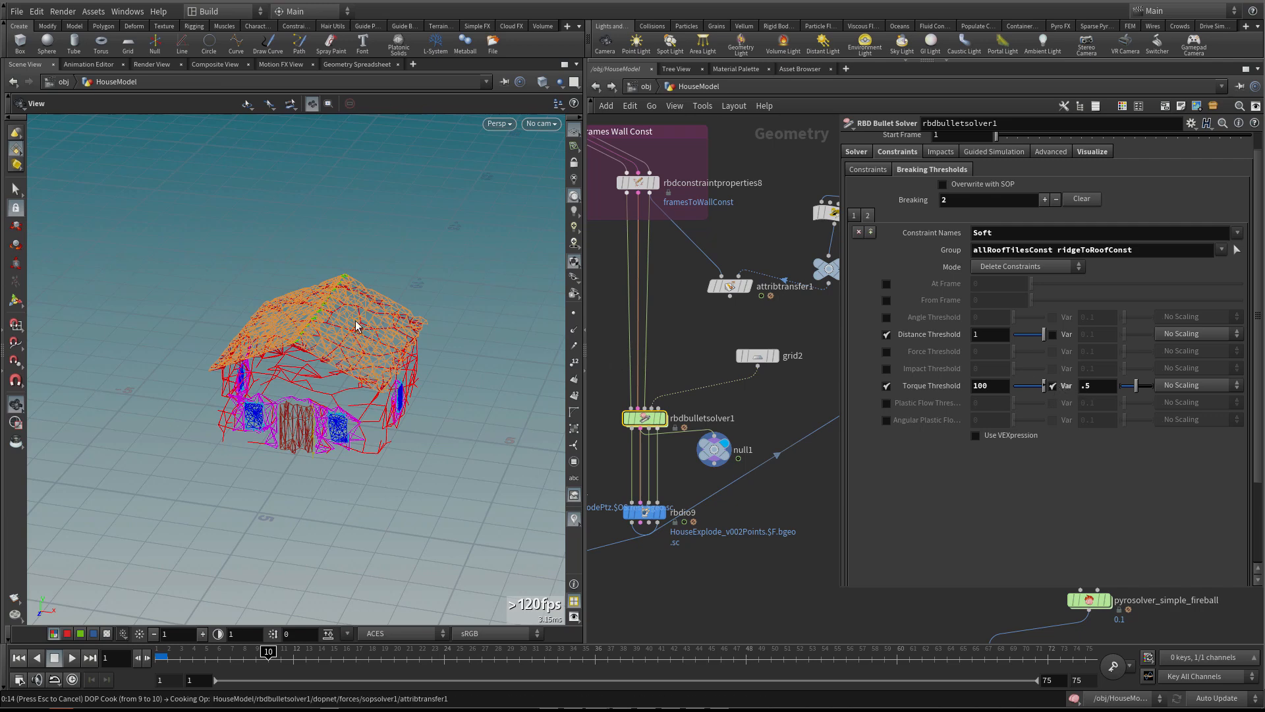
pyautogui.moveTo(399, 257); pyautogui.dragTo(339, 305)
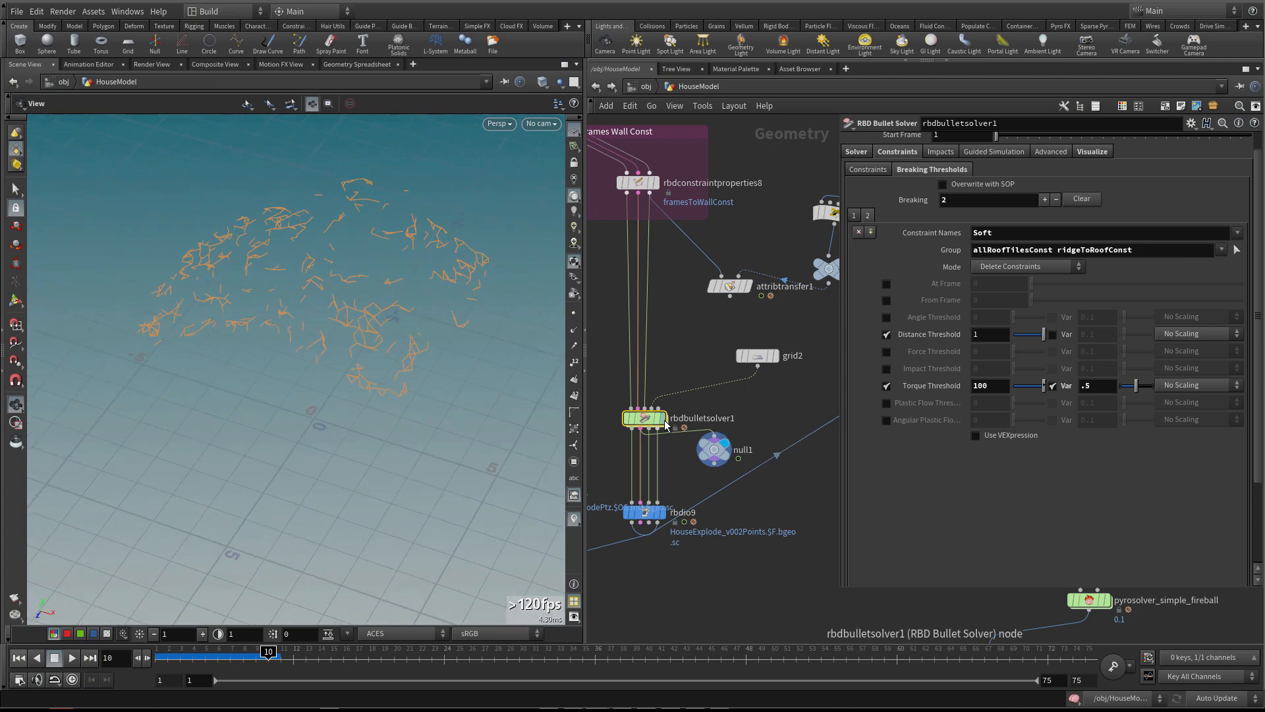
pyautogui.moveTo(651, 421)
pyautogui.moveTo(379, 326); pyautogui.dragTo(347, 345)
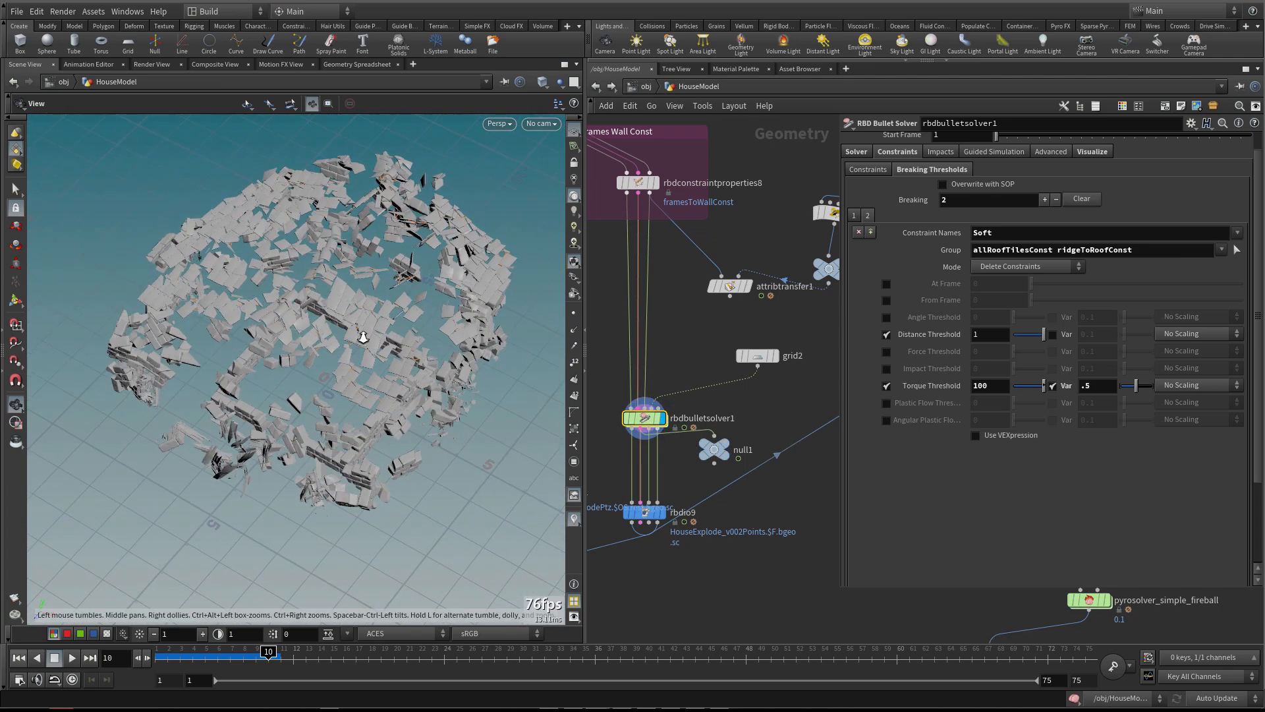
pyautogui.moveTo(347, 345); pyautogui.dragTo(429, 302, button='right')
pyautogui.scroll(-8, 402, 277)
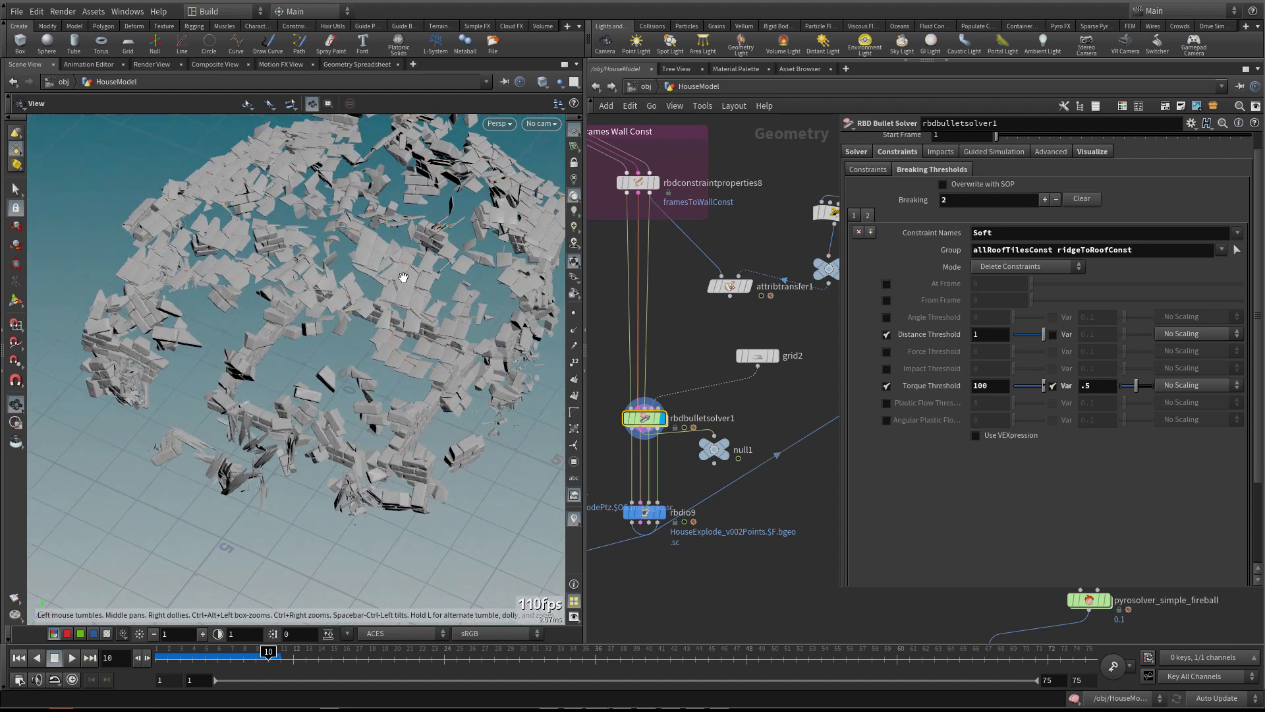
pyautogui.click(736, 427)
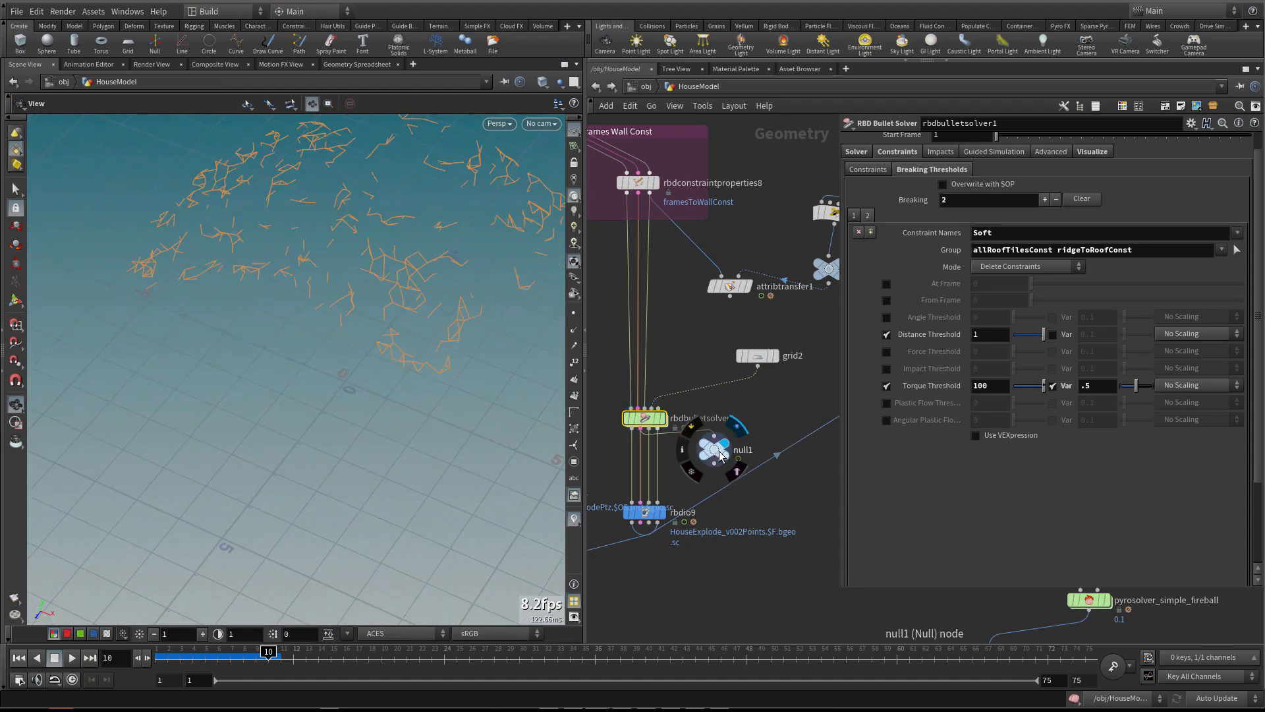
# Go back to frame 1, disable the Torque Threshold variance on rbdbulletsolver1, and set the threshold to 50 for the roof constraints.
pyautogui.click(18, 658)
pyautogui.click(642, 418)
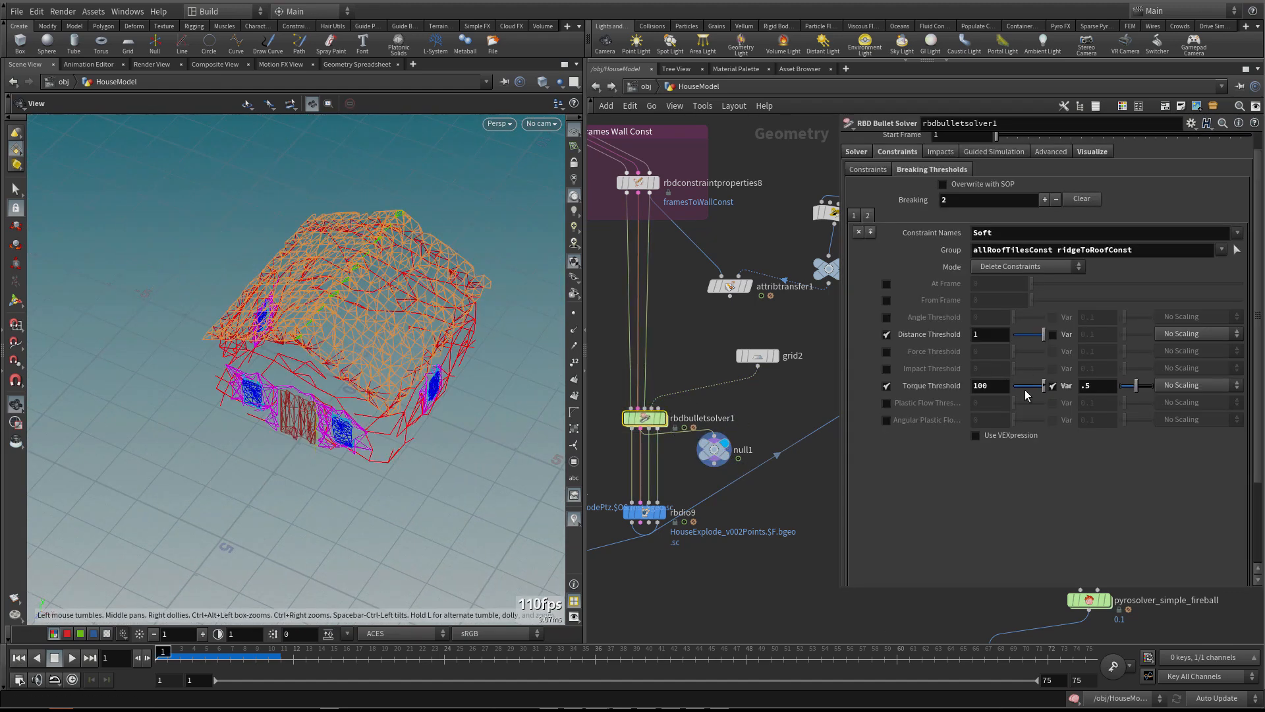
pyautogui.click(1053, 387)
pyautogui.doubleClick(1008, 387)
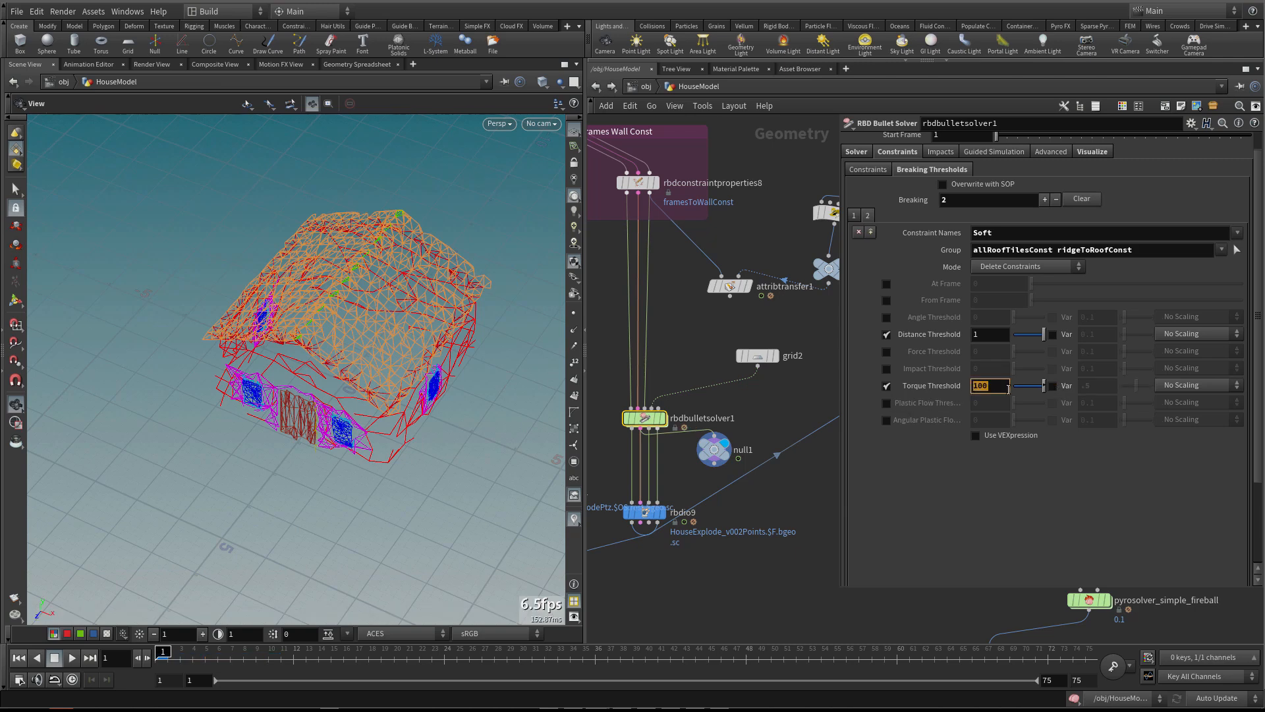
pyautogui.write('50')
pyautogui.press('Return')
pyautogui.moveTo(322, 365); pyautogui.dragTo(332, 345)
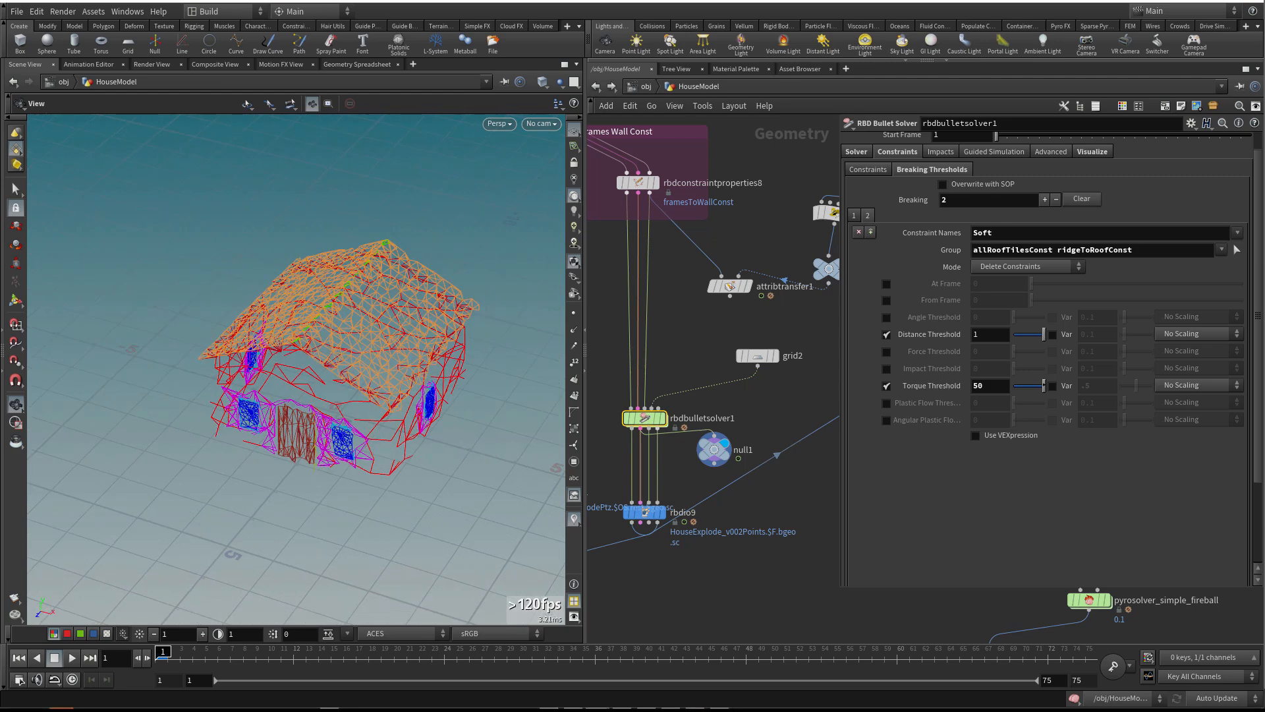
pyautogui.moveTo(381, 334); pyautogui.dragTo(334, 320)
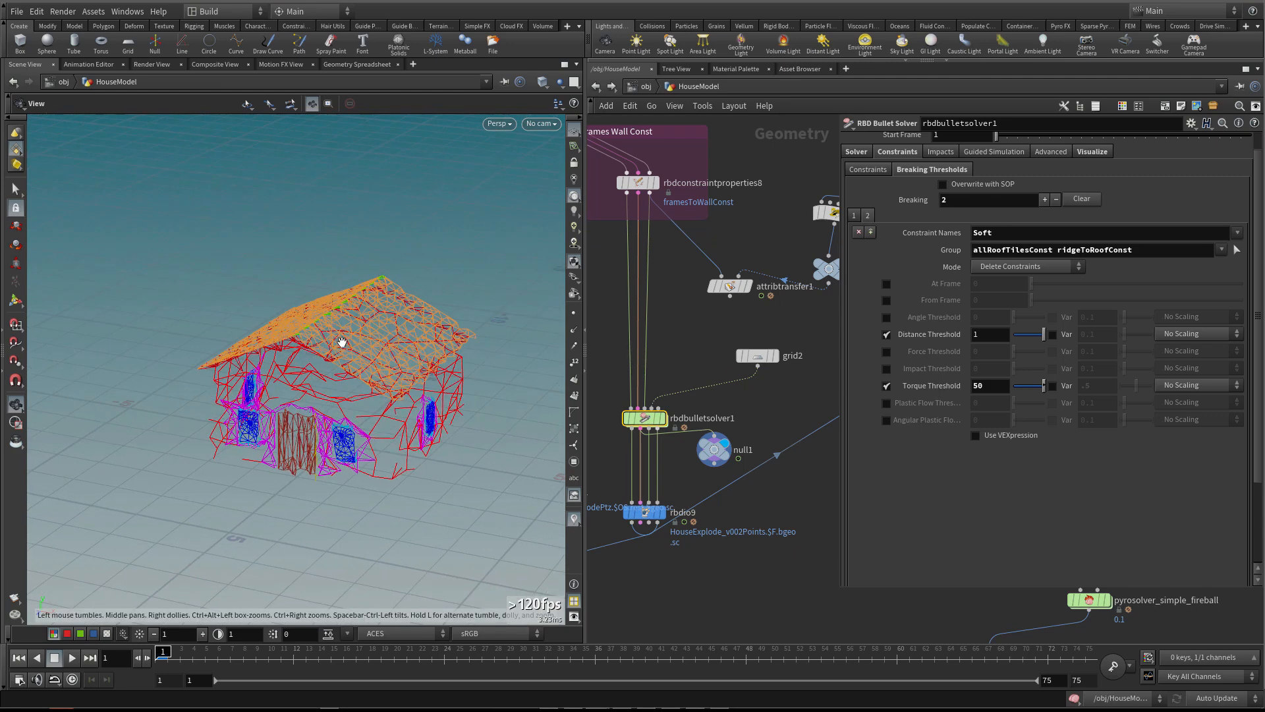
# Copy the constraint group names from rbdconstraintproperties2 in BricksConst and make its glue switch to Soft constraints when broken.
pyautogui.scroll(-1, 687, 323)
pyautogui.moveTo(690, 207); pyautogui.dragTo(826, 453, button='middle')
pyautogui.moveTo(740, 291); pyautogui.dragTo(767, 350, button='middle')
pyautogui.moveTo(788, 414); pyautogui.dragTo(716, 531, button='middle')
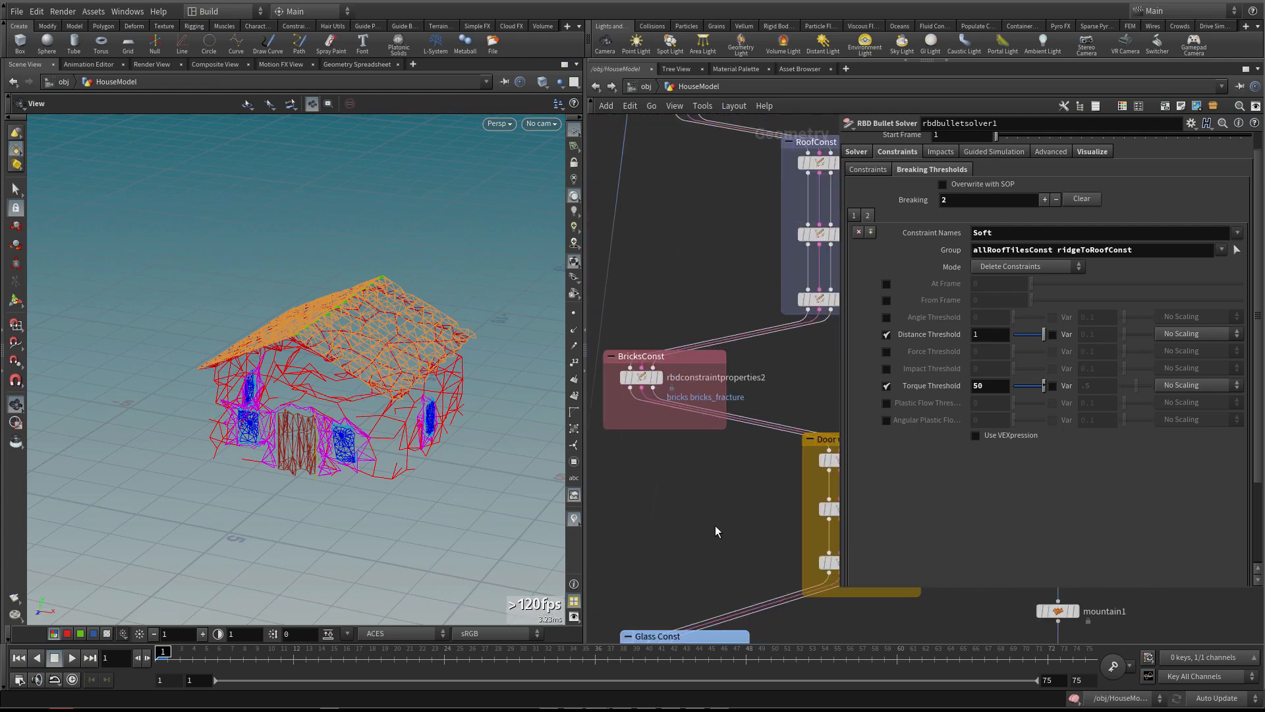
pyautogui.click(639, 377)
pyautogui.scroll(2, 634, 377)
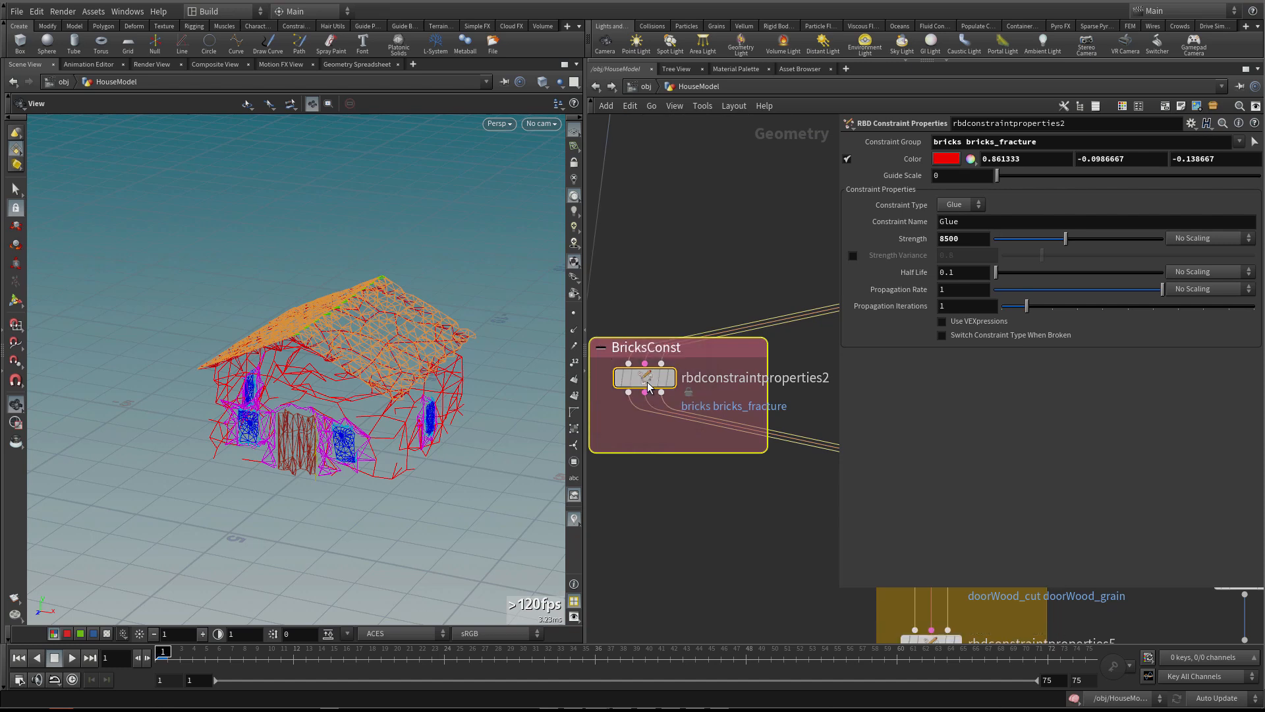
pyautogui.moveTo(1044, 142); pyautogui.dragTo(851, 153)
pyautogui.hotkey('ctrl', 'c')
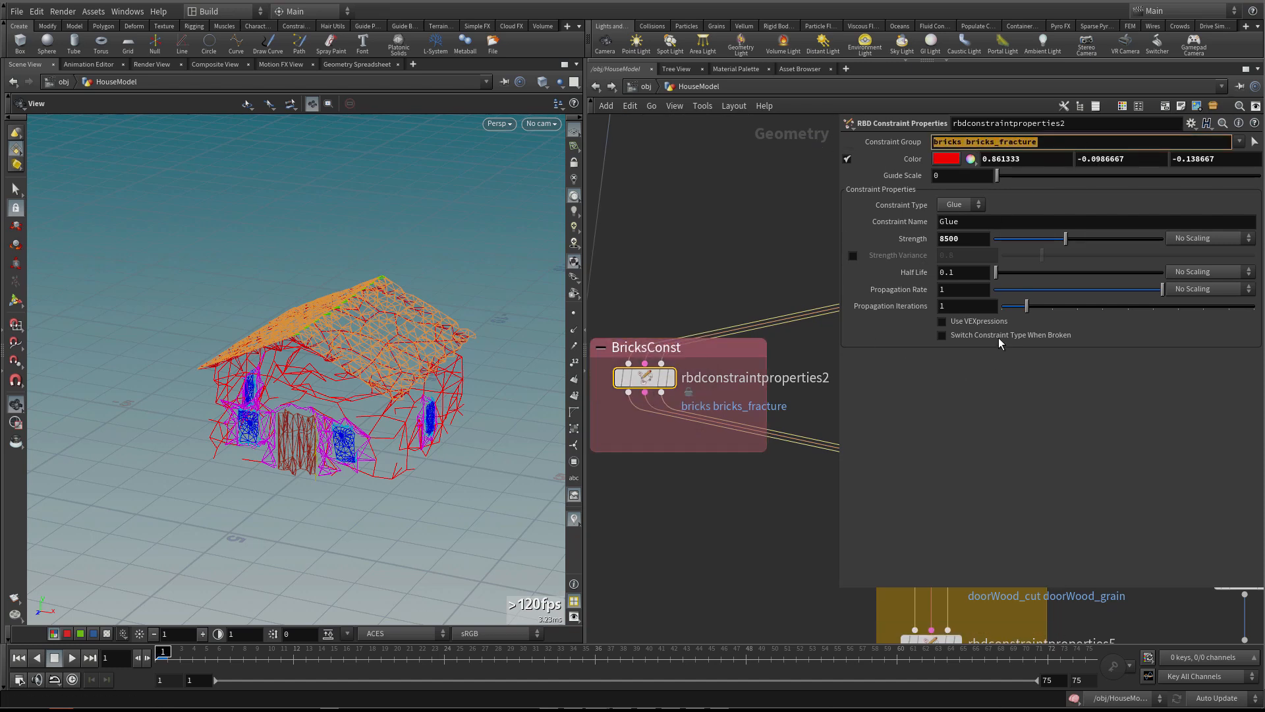
pyautogui.click(976, 336)
pyautogui.click(975, 413)
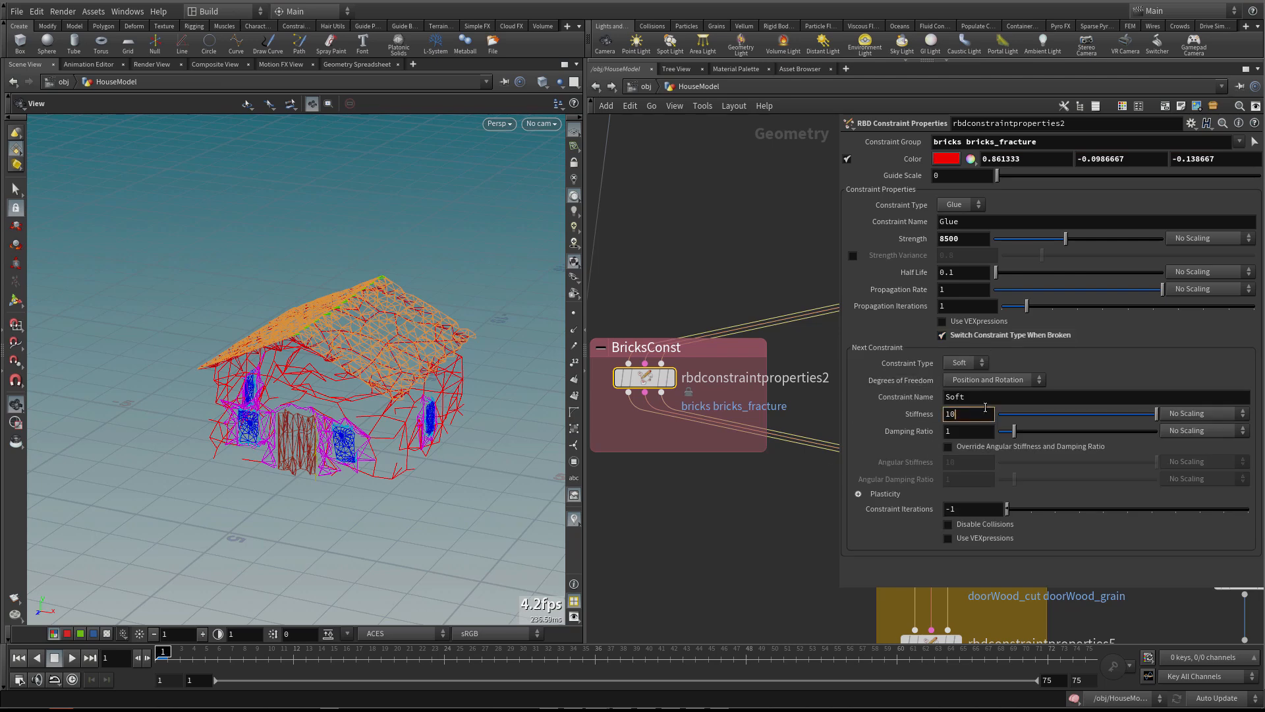
pyautogui.press('Return')
# Add a third breaking threshold to rbdbulletsolver1 for Soft constraints in the group bricks bricks_fracture.
pyautogui.scroll(-5, 729, 528)
pyautogui.moveTo(699, 535); pyautogui.dragTo(651, 320, button='middle')
pyautogui.moveTo(793, 536); pyautogui.dragTo(766, 336, button='middle')
pyautogui.moveTo(680, 630); pyautogui.dragTo(654, 402, button='middle')
pyautogui.click(775, 412)
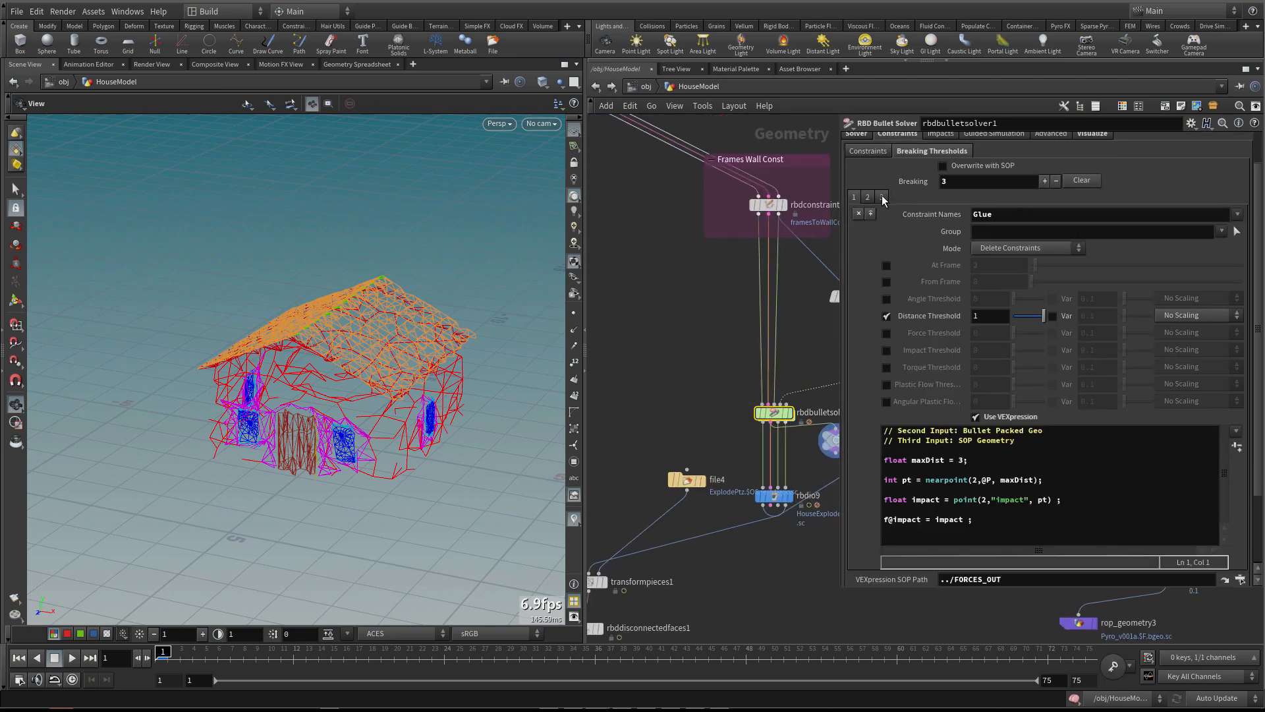
pyautogui.click(883, 198)
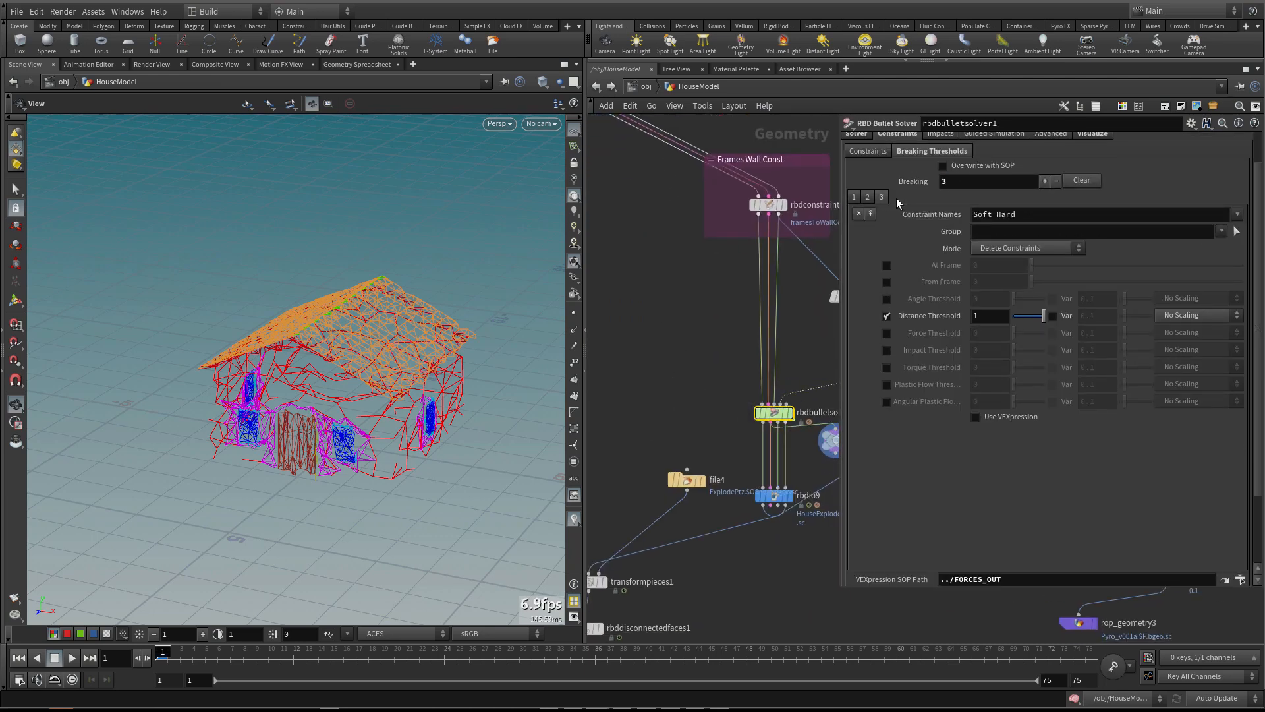
pyautogui.press('BackSpace')
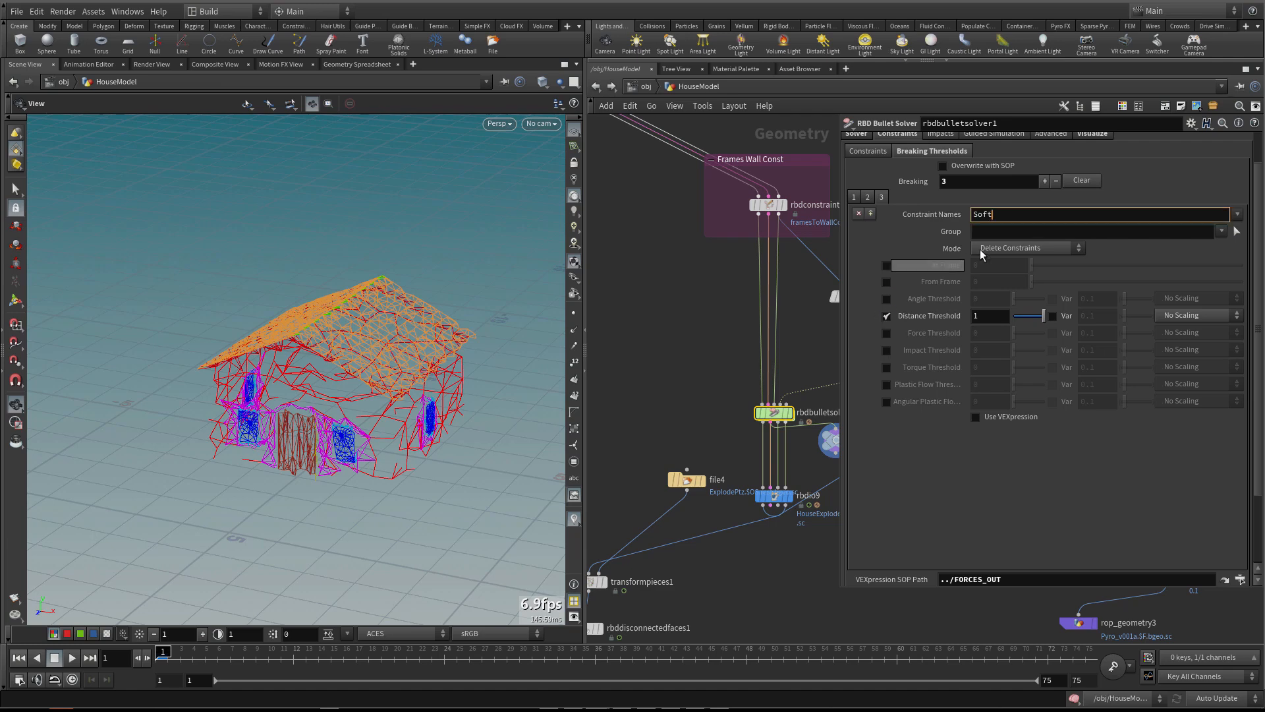
pyautogui.click(1002, 232)
pyautogui.hotkey('ctrl', 'v')
pyautogui.click(668, 330)
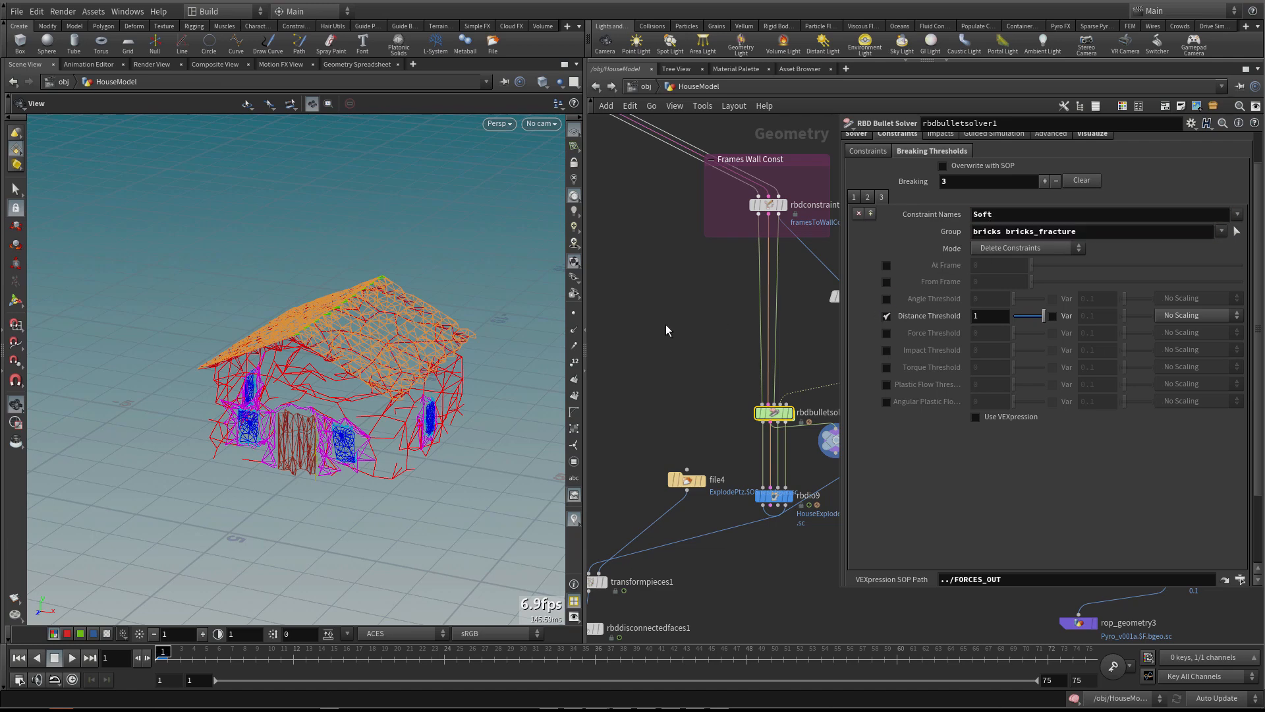
# Enable the Torque Threshold for the bricks' Soft constraints and set it to 100.
pyautogui.moveTo(1107, 232); pyautogui.dragTo(906, 230)
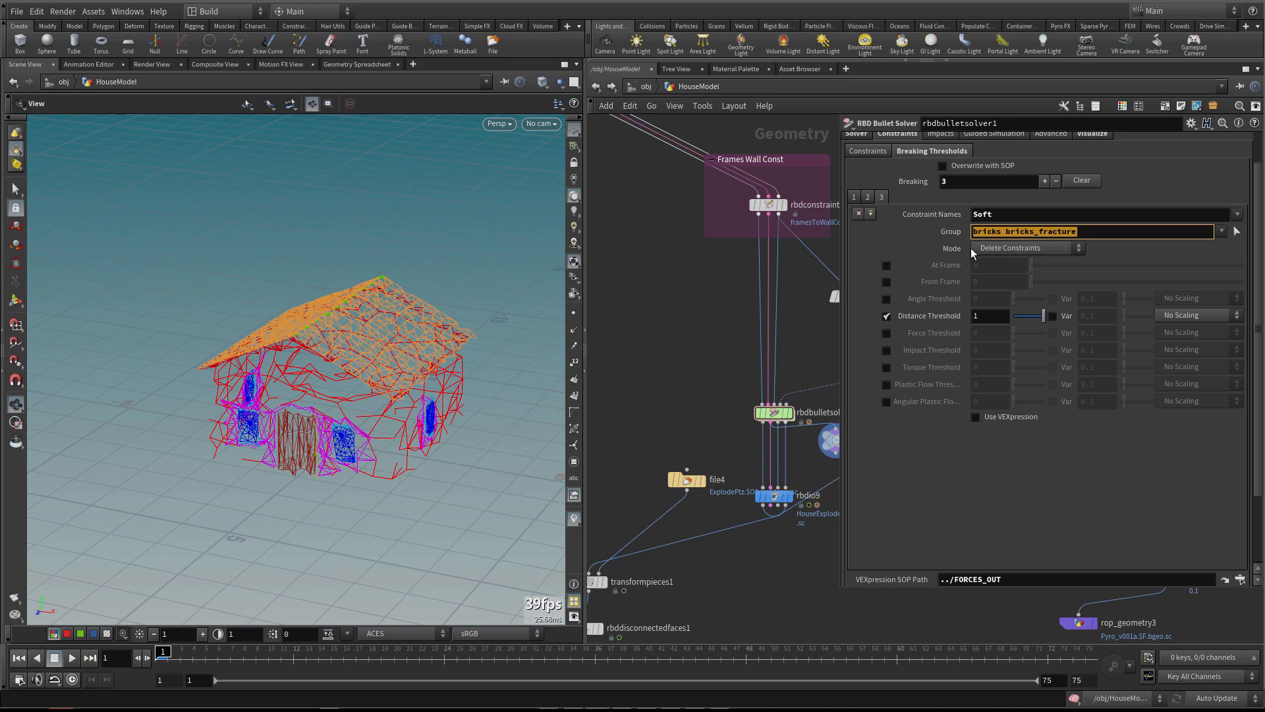
pyautogui.click(886, 367)
pyautogui.click(989, 367)
pyautogui.write('100')
pyautogui.press('Return')
# Examine the remaining constraints at frame 10, and display rbdbulletsolver1's geometry while stepping back to frame 7.
pyautogui.moveTo(506, 413); pyautogui.dragTo(409, 428)
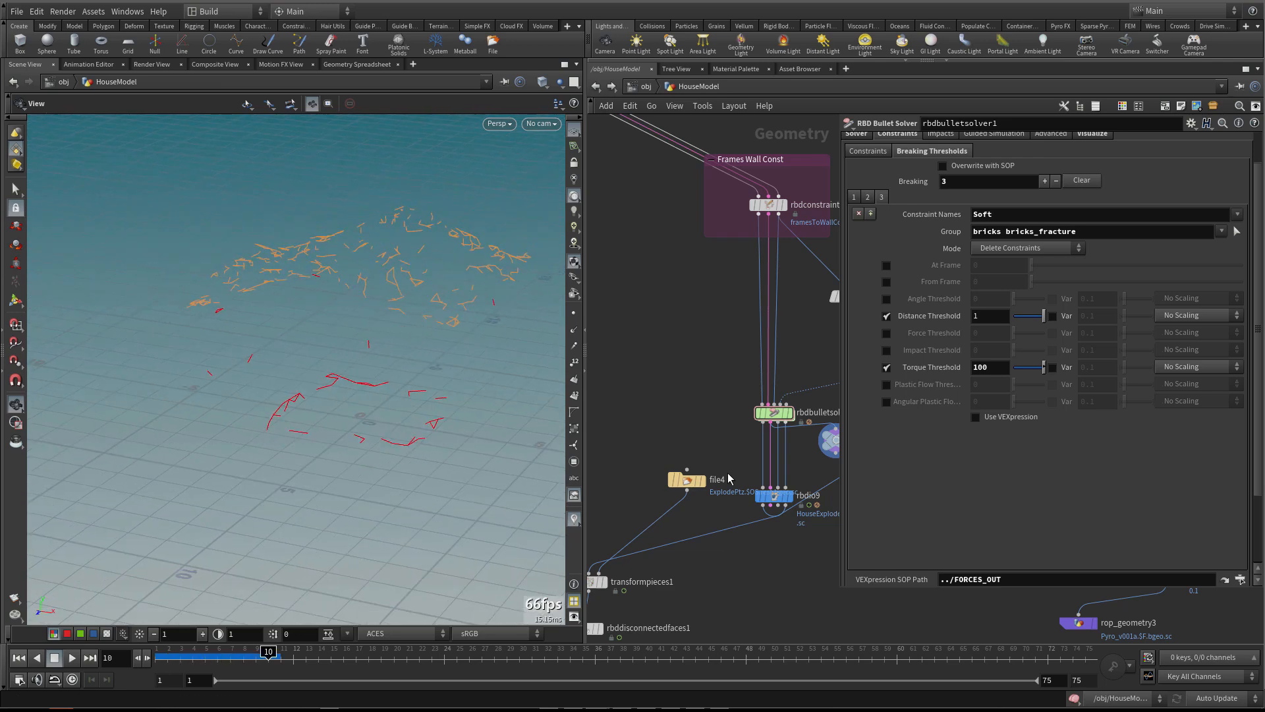
pyautogui.moveTo(686, 519); pyautogui.dragTo(674, 483, button='middle')
pyautogui.moveTo(364, 412)
pyautogui.mouseDown()
pyautogui.moveTo(347, 393)
pyautogui.moveTo(354, 400)
pyautogui.mouseUp()
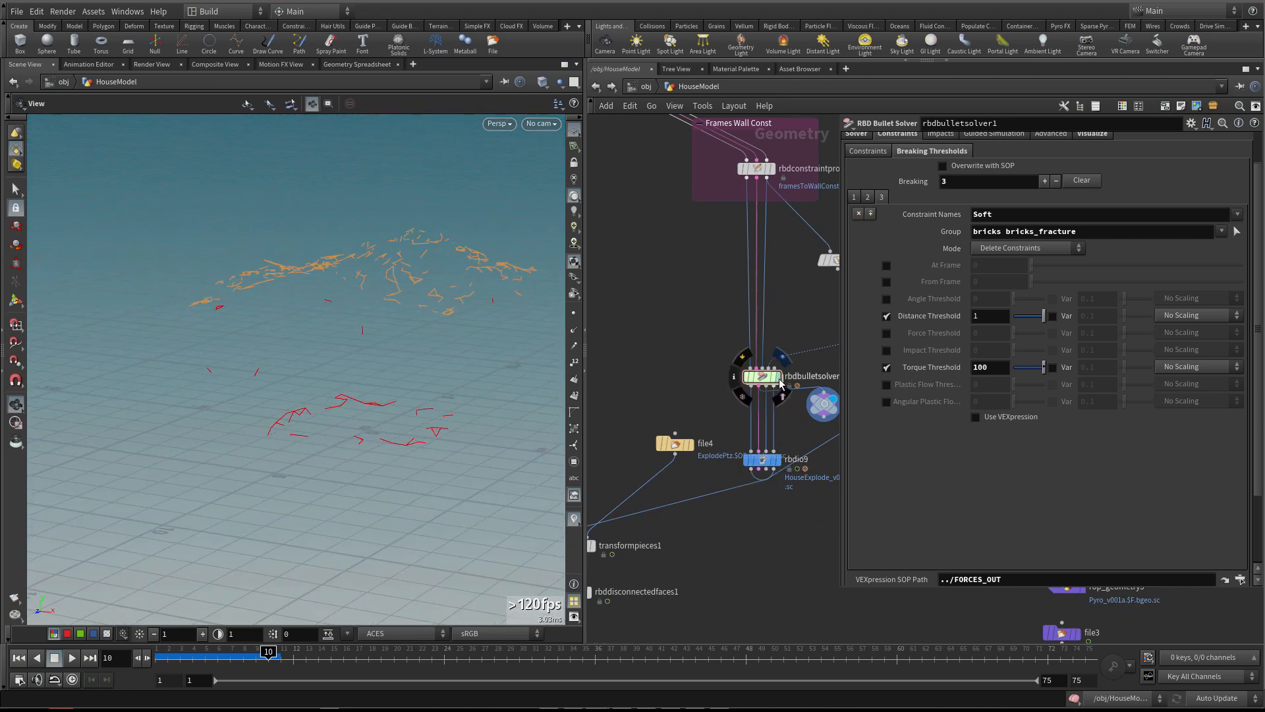
pyautogui.moveTo(417, 388)
pyautogui.mouseDown()
pyautogui.moveTo(395, 384)
pyautogui.moveTo(415, 397)
pyautogui.mouseUp()
pyautogui.press('Left')
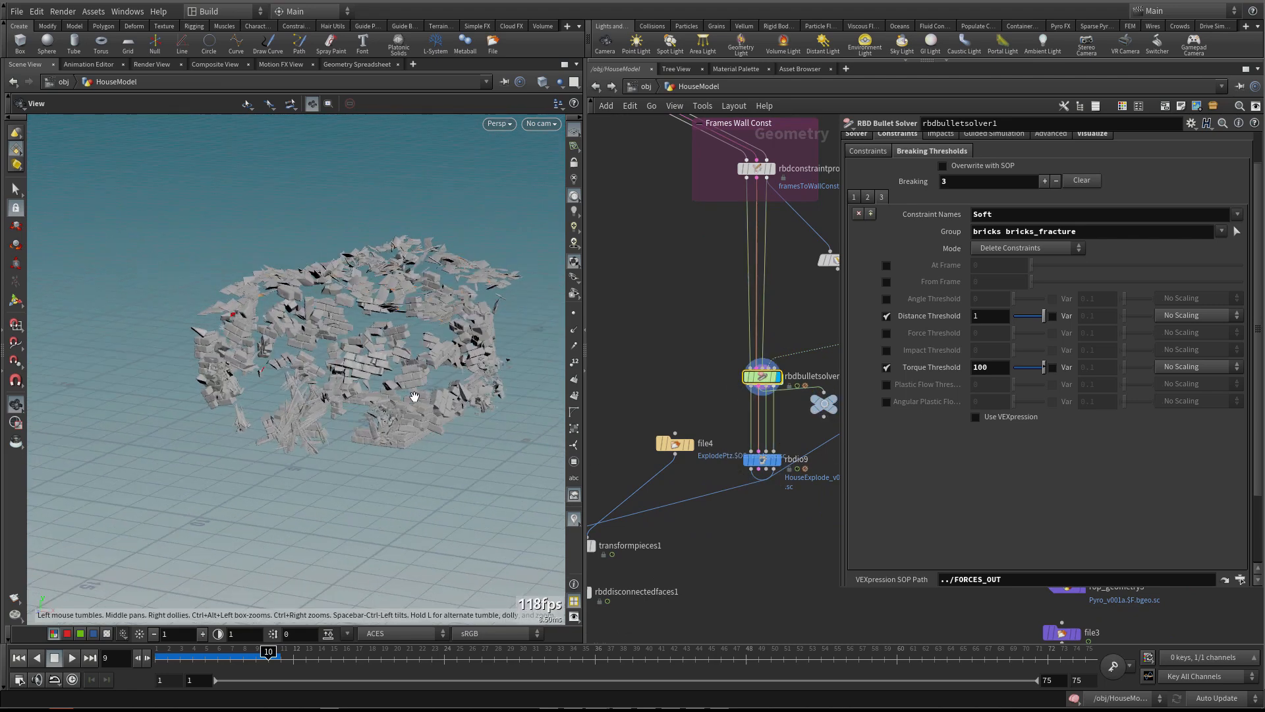
pyautogui.press('Left')
pyautogui.press('Left')
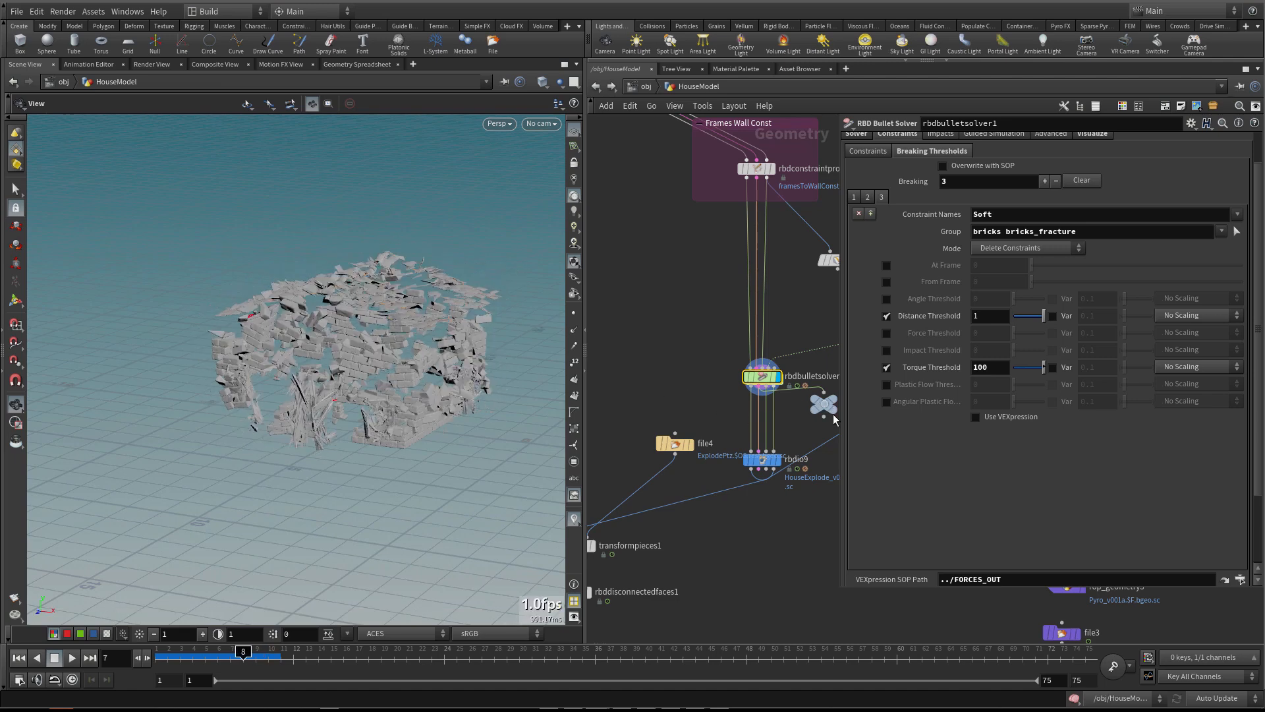
# Display null1 and step back to frame 4 and forward to frame 9 to examine the remaining brick constraints.
pyautogui.click(832, 397)
pyautogui.moveTo(350, 399); pyautogui.dragTo(398, 384)
pyautogui.press('Left')
pyautogui.press('Left')
pyautogui.press('Left')
pyautogui.press('Right')
pyautogui.press('Right')
pyautogui.press('Right')
pyautogui.press('Right')
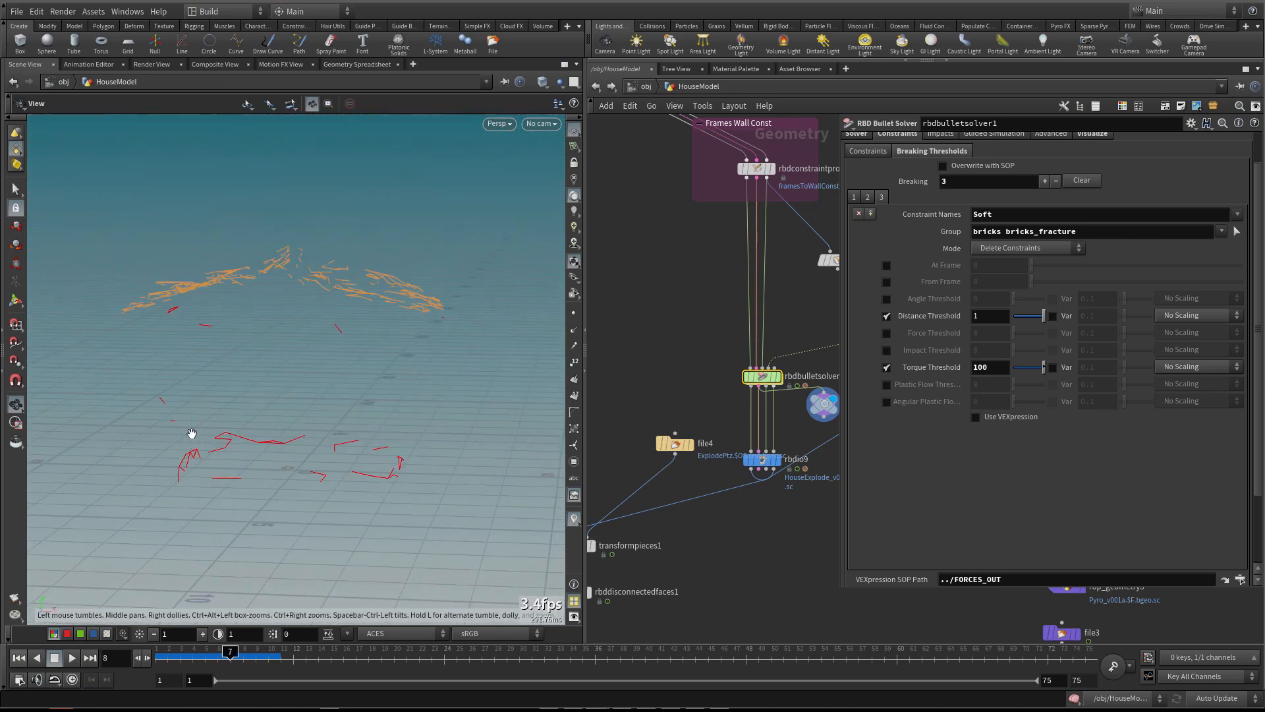
pyautogui.press('Right')
# Display rbdbulletsolver1's geometry and inspect from several angles how the brick walls break apart between frames 5 and 9.
pyautogui.moveTo(763, 380)
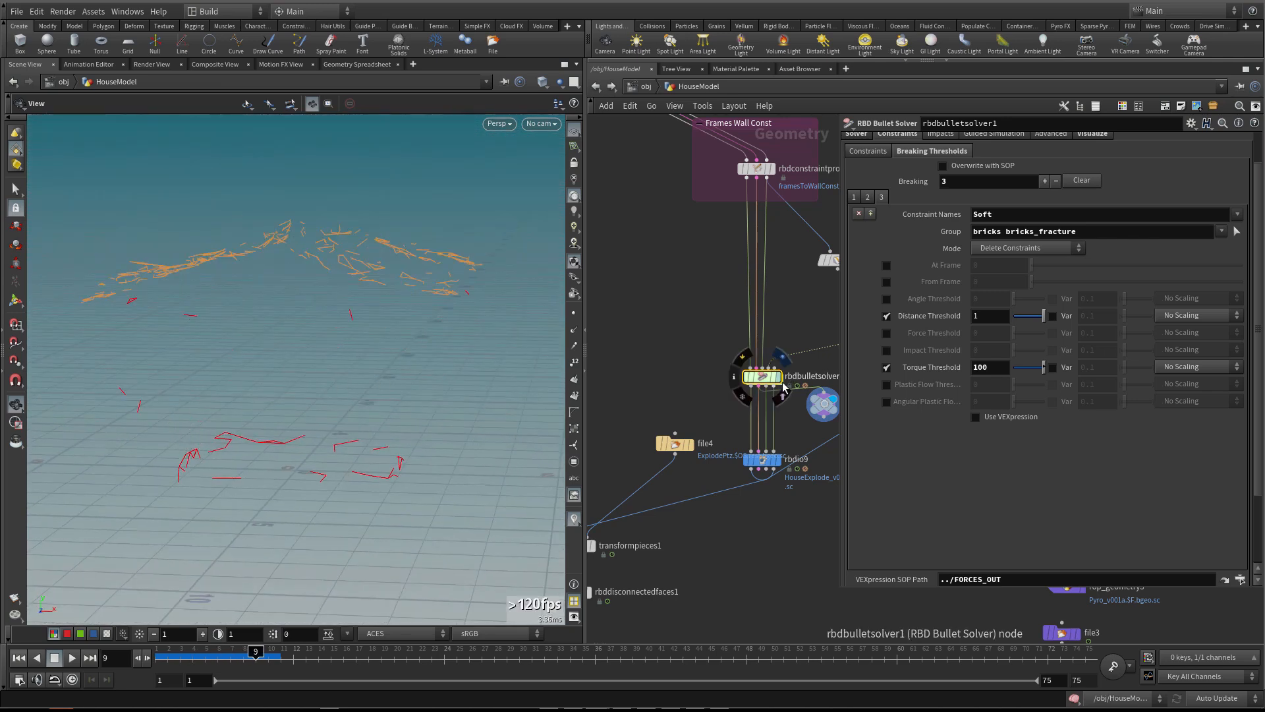
pyautogui.press('Right')
pyautogui.press('Right')
pyautogui.press('Left')
pyautogui.press('Left')
pyautogui.press('Left')
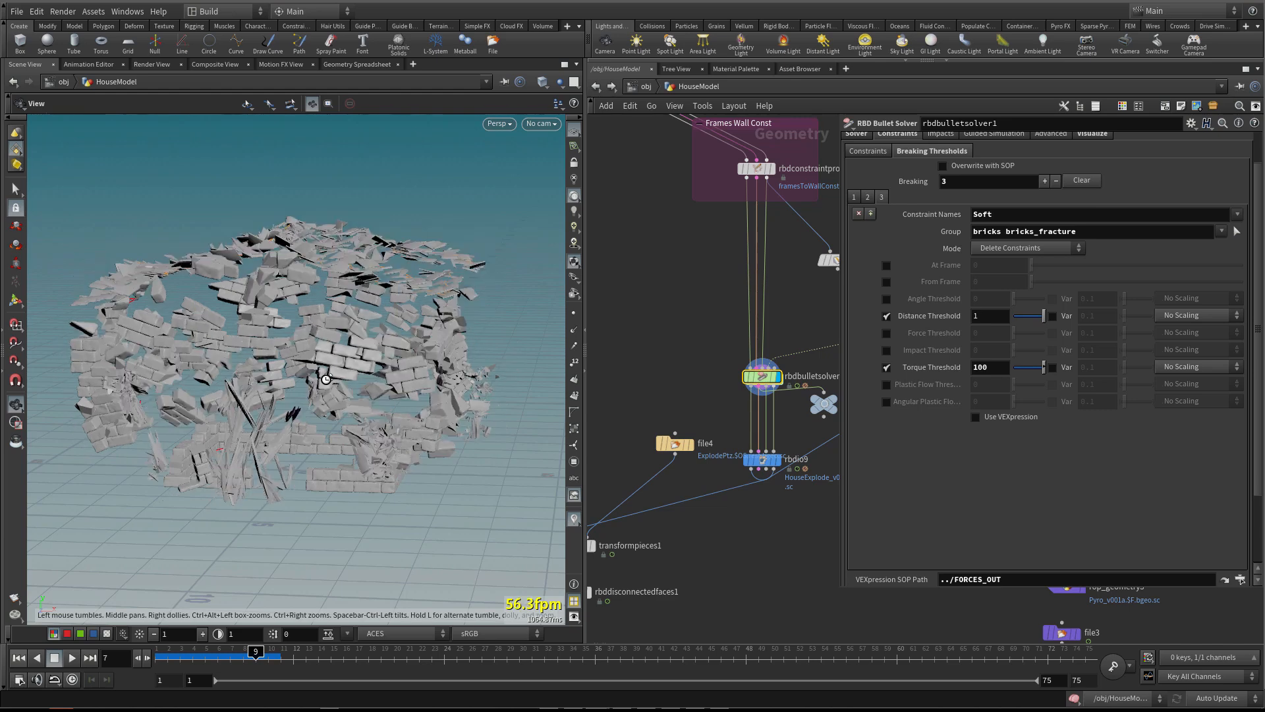
pyautogui.click(209, 660)
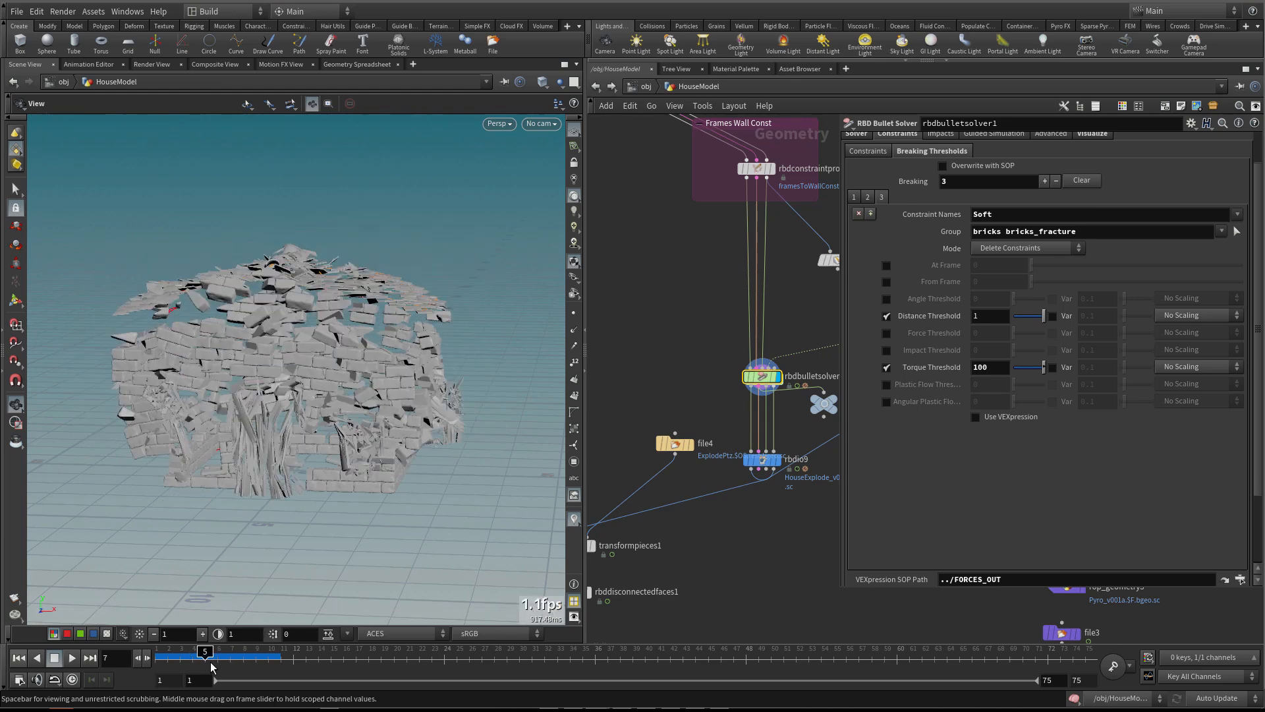
pyautogui.press('Right')
pyautogui.moveTo(310, 389)
pyautogui.mouseDown(button='right')
pyautogui.moveTo(376, 376)
pyautogui.moveTo(290, 390)
pyautogui.mouseUp(button='right')
pyautogui.moveTo(290, 390); pyautogui.dragTo(329, 394)
pyautogui.press('Right')
pyautogui.press('Right')
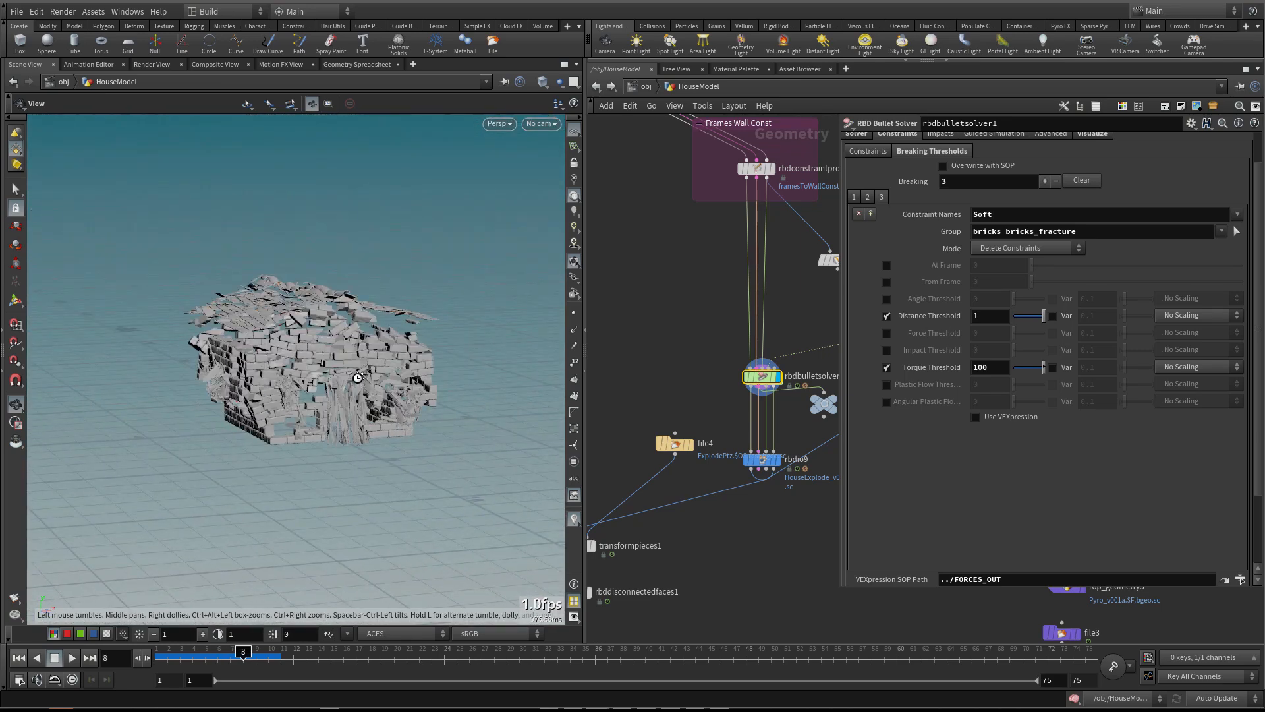
# Return to frame 1 and make rbdconstraintproperties3's allDoorConst glue switch to Soft constraints with stiffness 100 when broken.
pyautogui.click(19, 659)
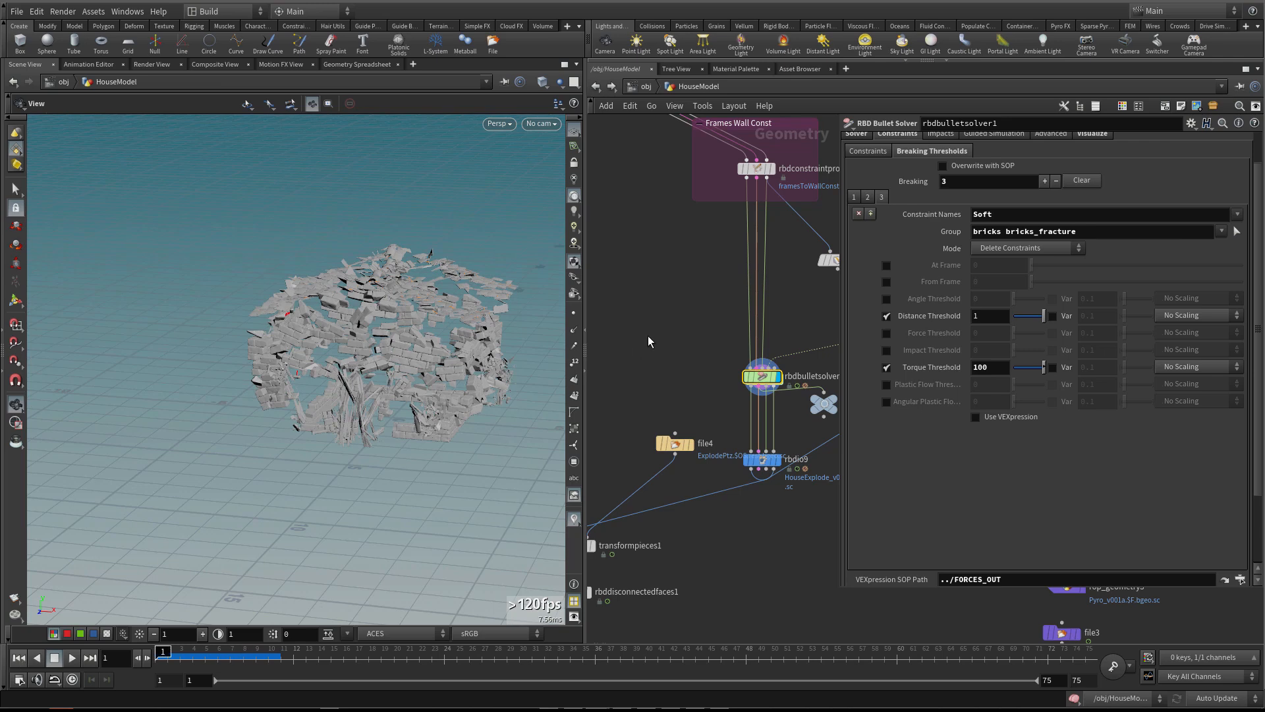
pyautogui.moveTo(665, 273); pyautogui.dragTo(601, 508, button='middle')
pyautogui.scroll(-1, 709, 276)
pyautogui.moveTo(724, 206); pyautogui.dragTo(765, 420, button='middle')
pyautogui.scroll(2, 756, 378)
pyautogui.scroll(1, 788, 397)
pyautogui.click(661, 241)
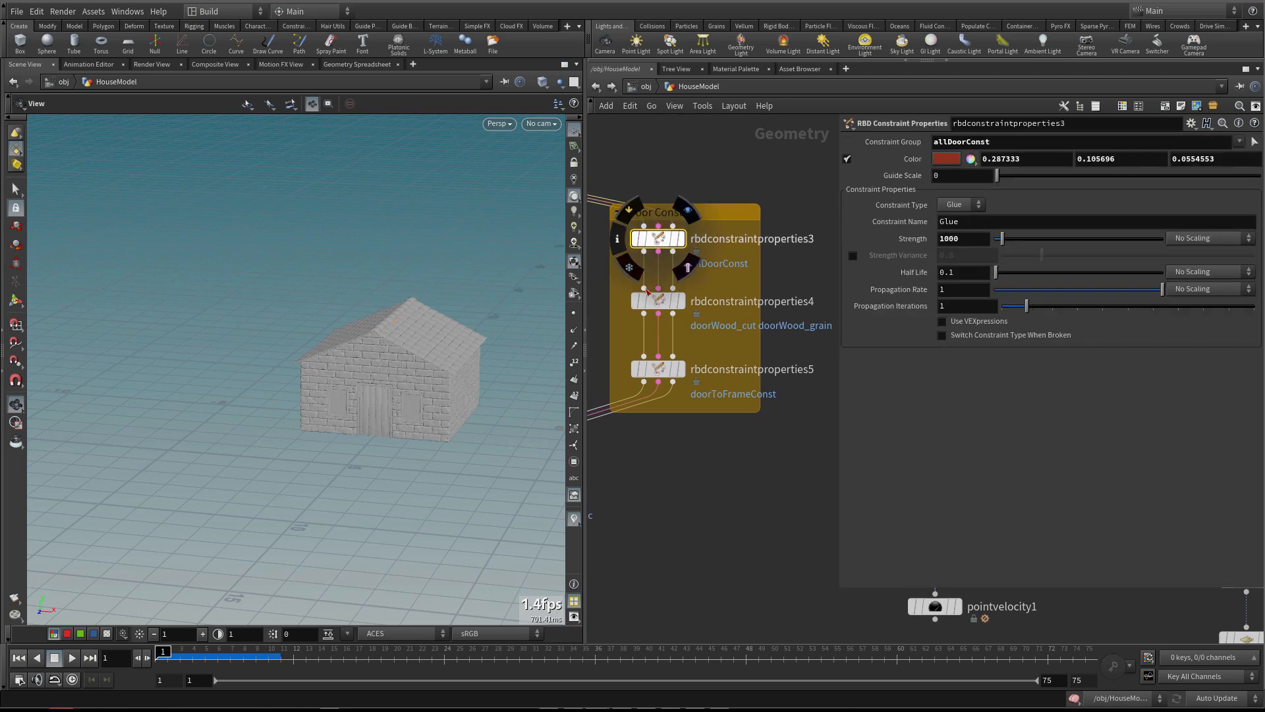
pyautogui.moveTo(1004, 142); pyautogui.dragTo(831, 144)
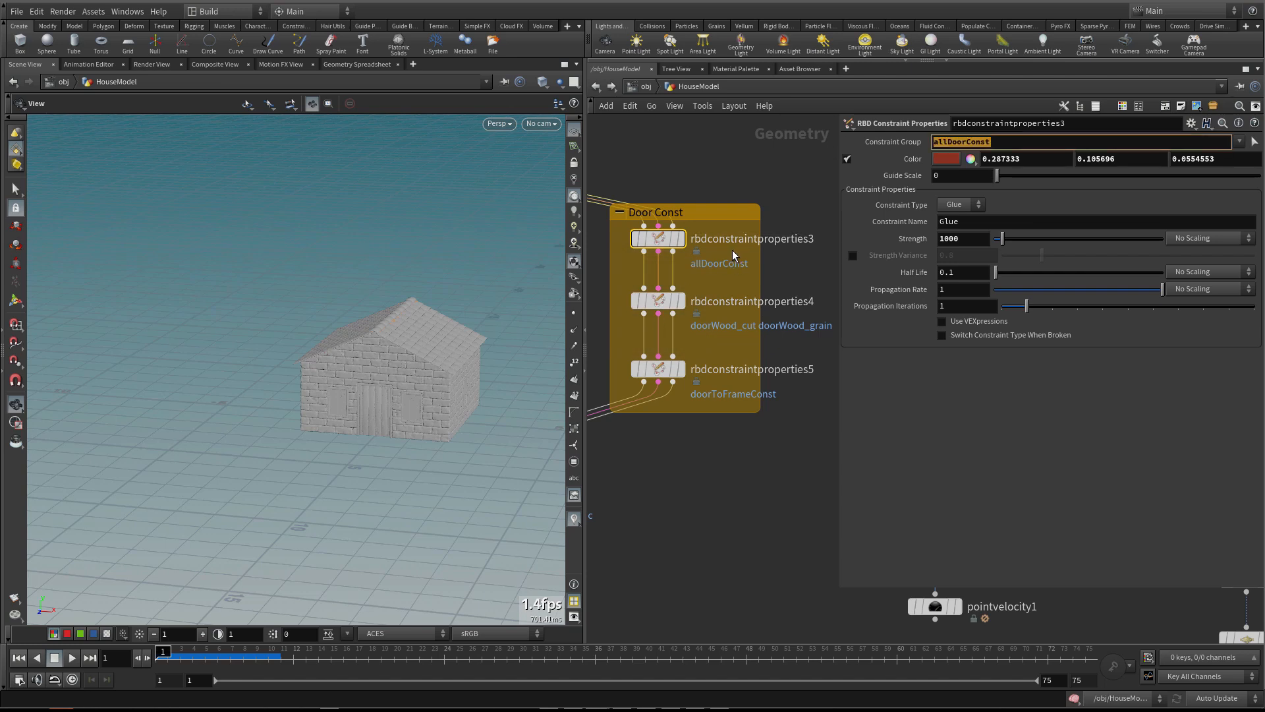
pyautogui.click(942, 335)
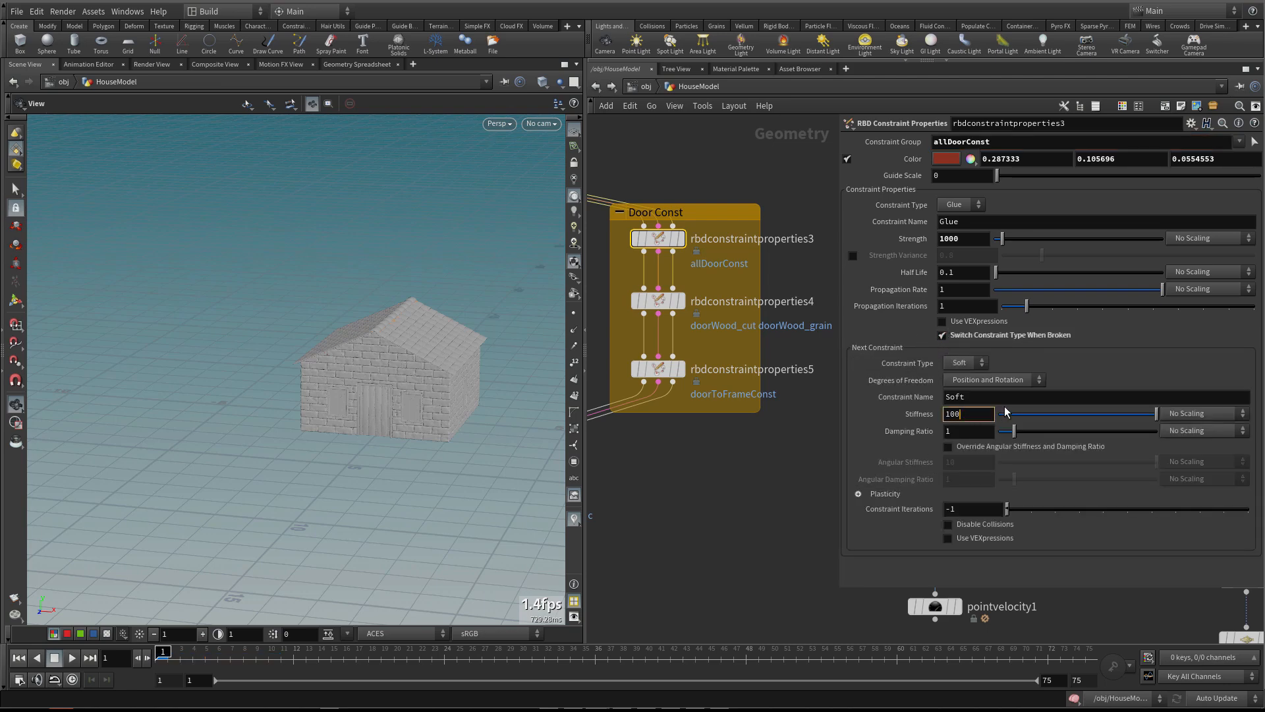
# Add a fourth breaking threshold on rbdbulletsolver1 with constraint name Soft and group allDoorConst.
pyautogui.scroll(-4, 755, 488)
pyautogui.moveTo(781, 369); pyautogui.dragTo(857, 72, button='middle')
pyautogui.moveTo(750, 478); pyautogui.dragTo(696, 408, button='middle')
pyautogui.click(748, 416)
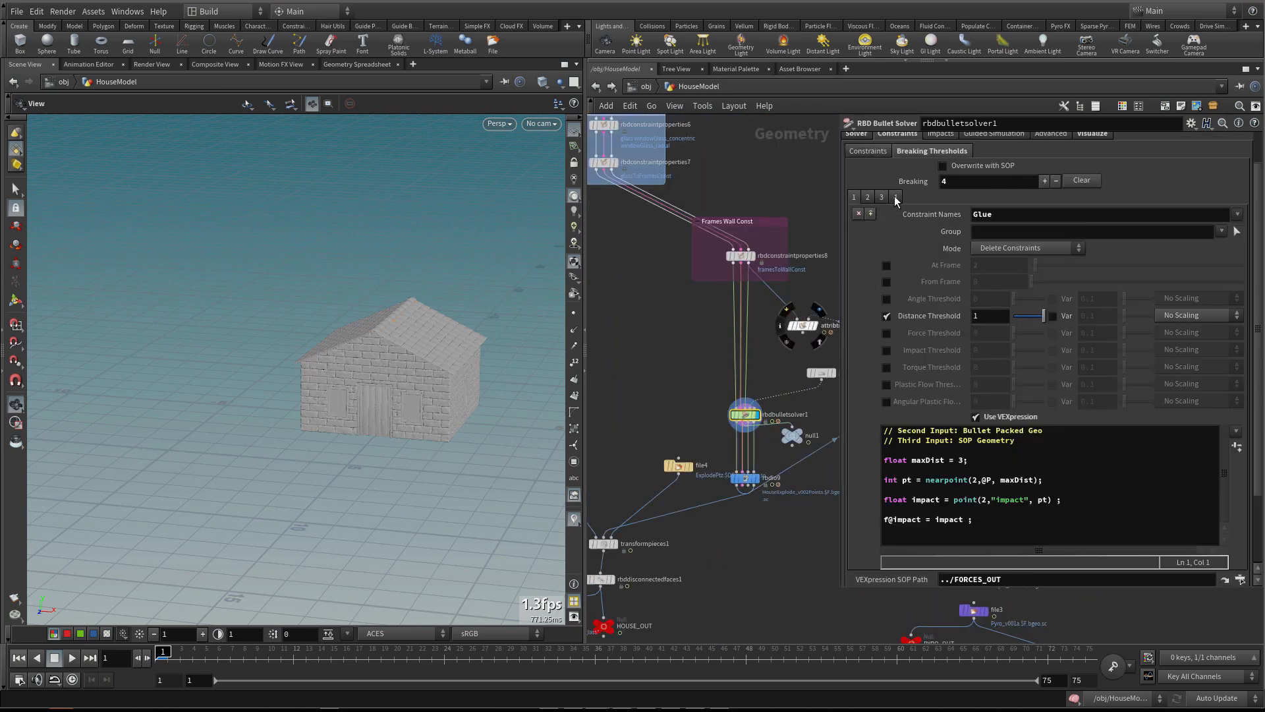
pyautogui.click(895, 197)
pyautogui.doubleClick(997, 214)
pyautogui.press('BackSpace')
pyautogui.click(1007, 232)
pyautogui.write('allDoorConst')
pyautogui.press('Return')
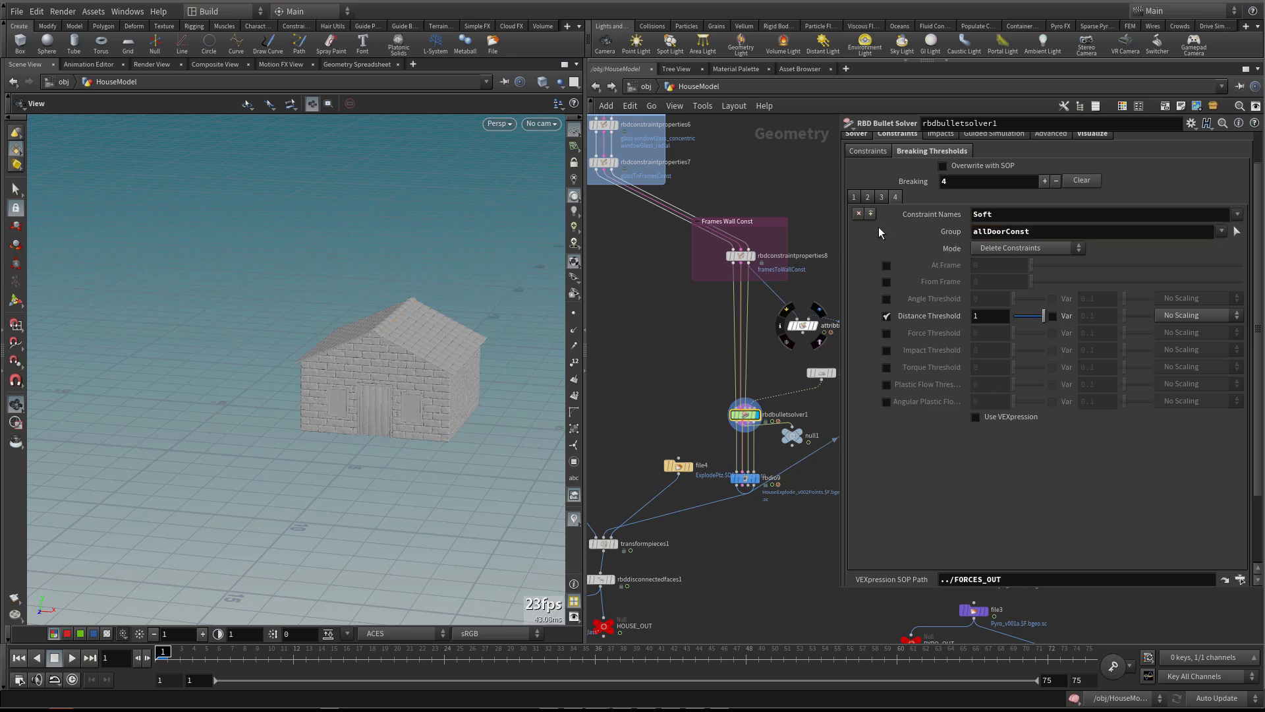
# Enable the Torque Threshold for the door's Soft constraints and set it to 55.
pyautogui.click(886, 367)
pyautogui.click(990, 367)
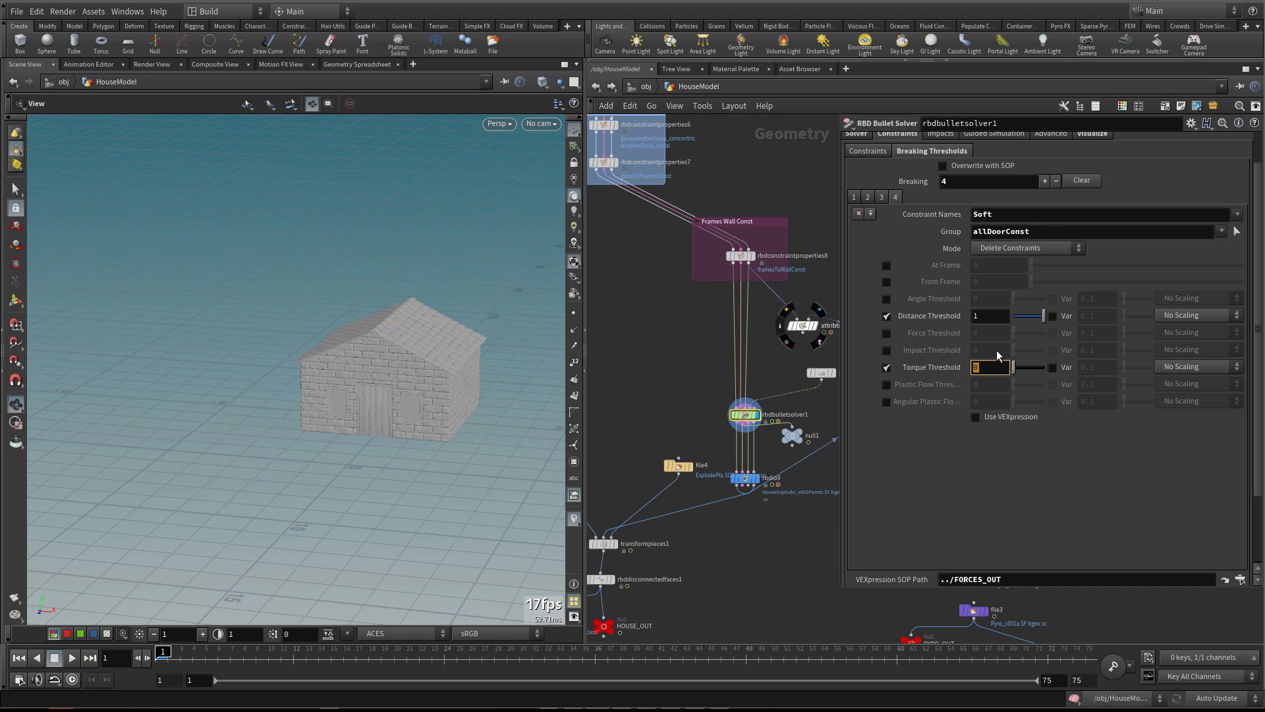
pyautogui.write('55')
pyautogui.press('Return')
# Simulate to frame 9 and examine the breaking door, comparing null1's remaining constraints with rbdbulletsolver1's geometry.
pyautogui.scroll(5, 470, 374)
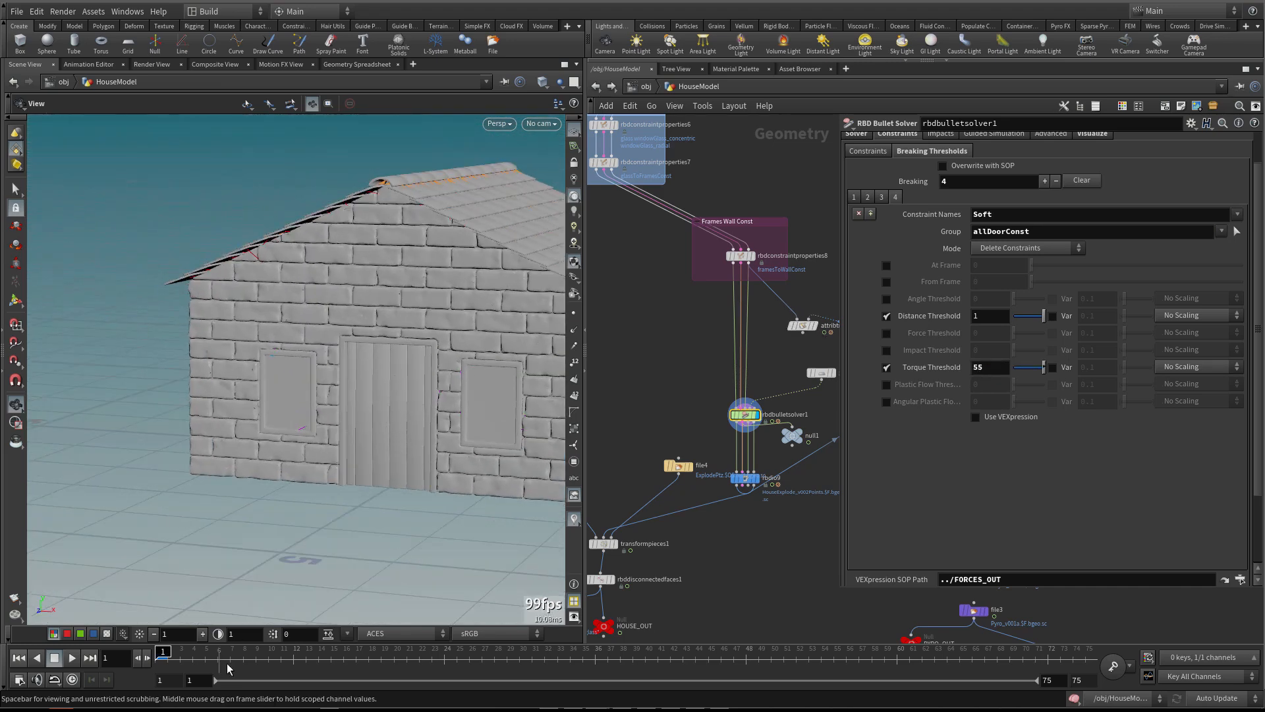
pyautogui.click(257, 656)
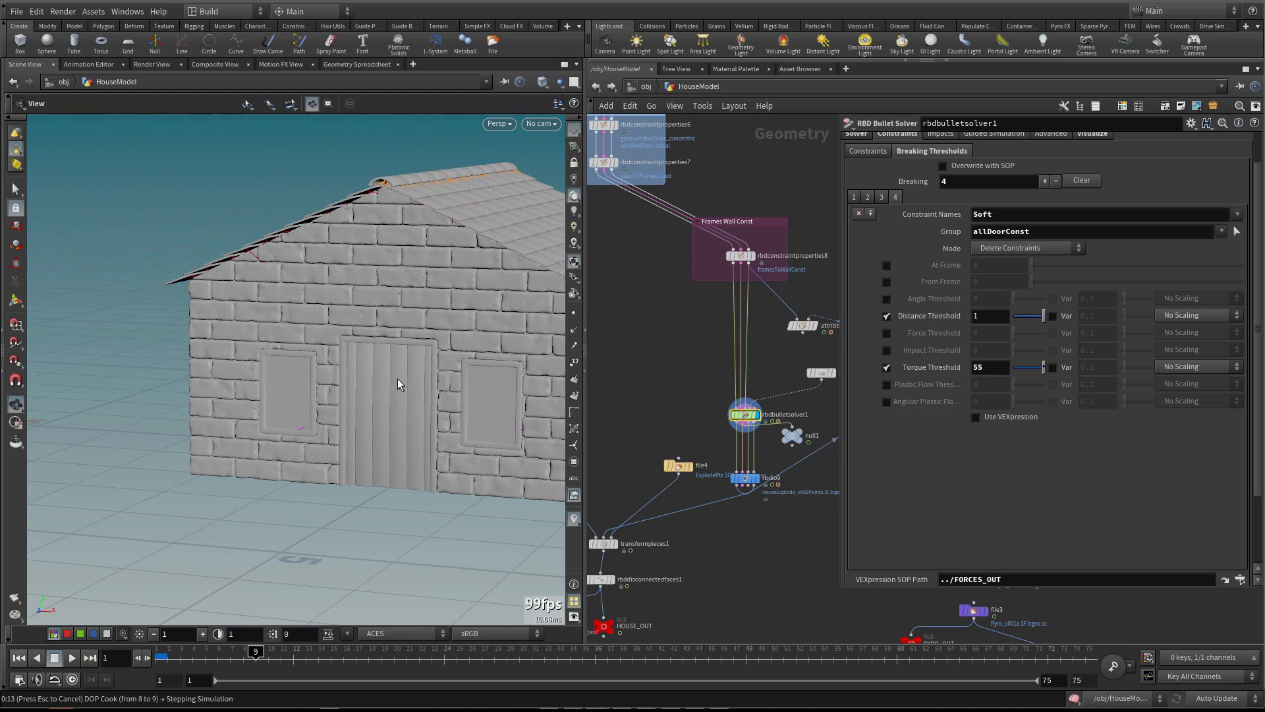
pyautogui.moveTo(397, 378); pyautogui.dragTo(418, 361)
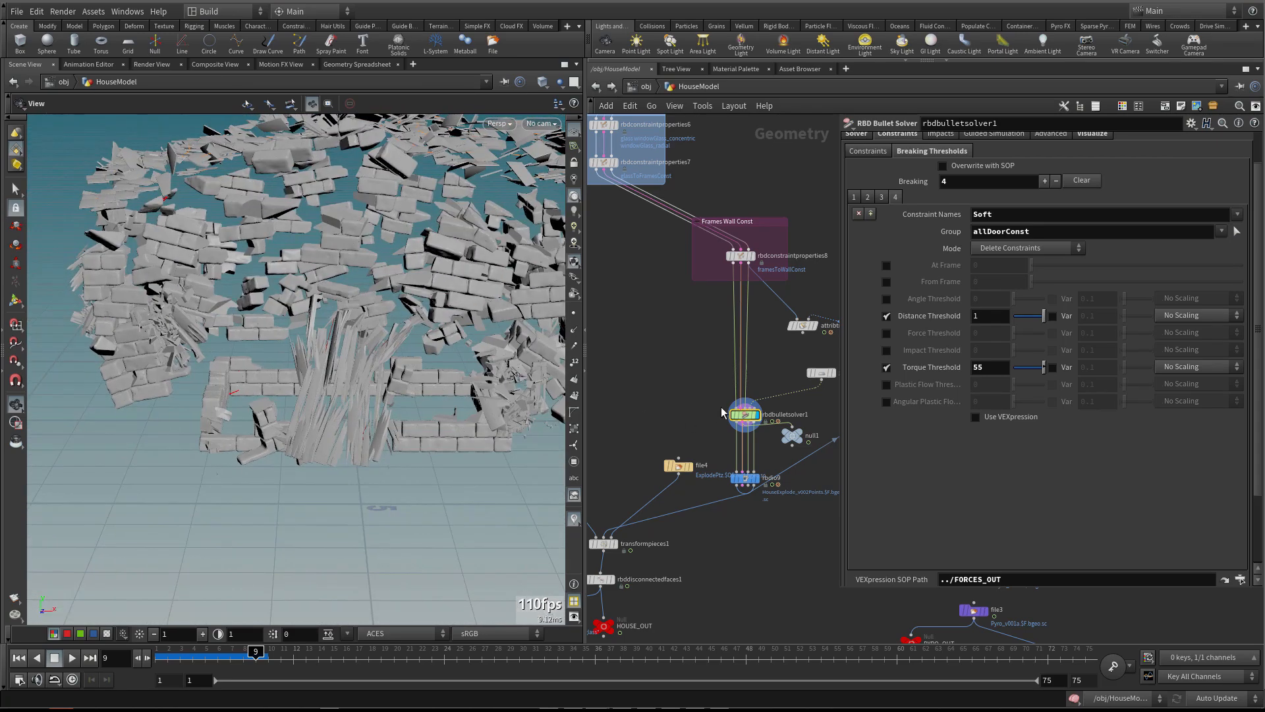
pyautogui.click(803, 436)
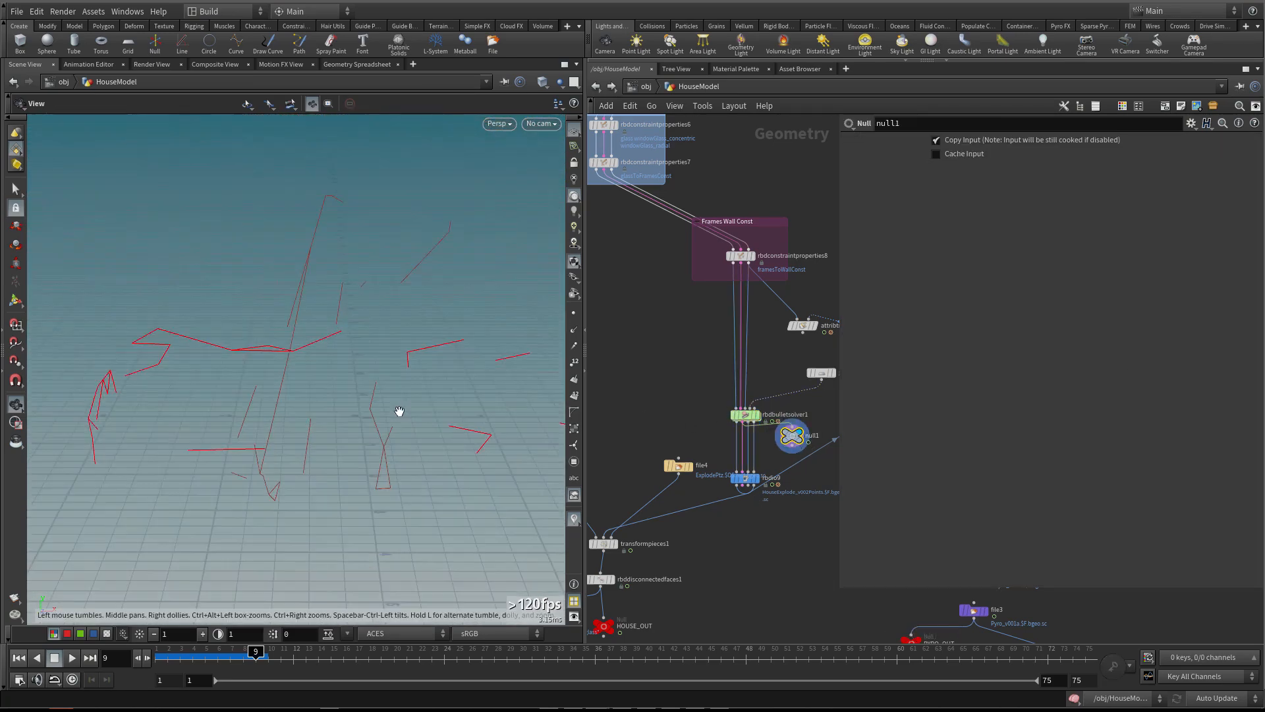
pyautogui.moveTo(343, 415); pyautogui.dragTo(323, 415)
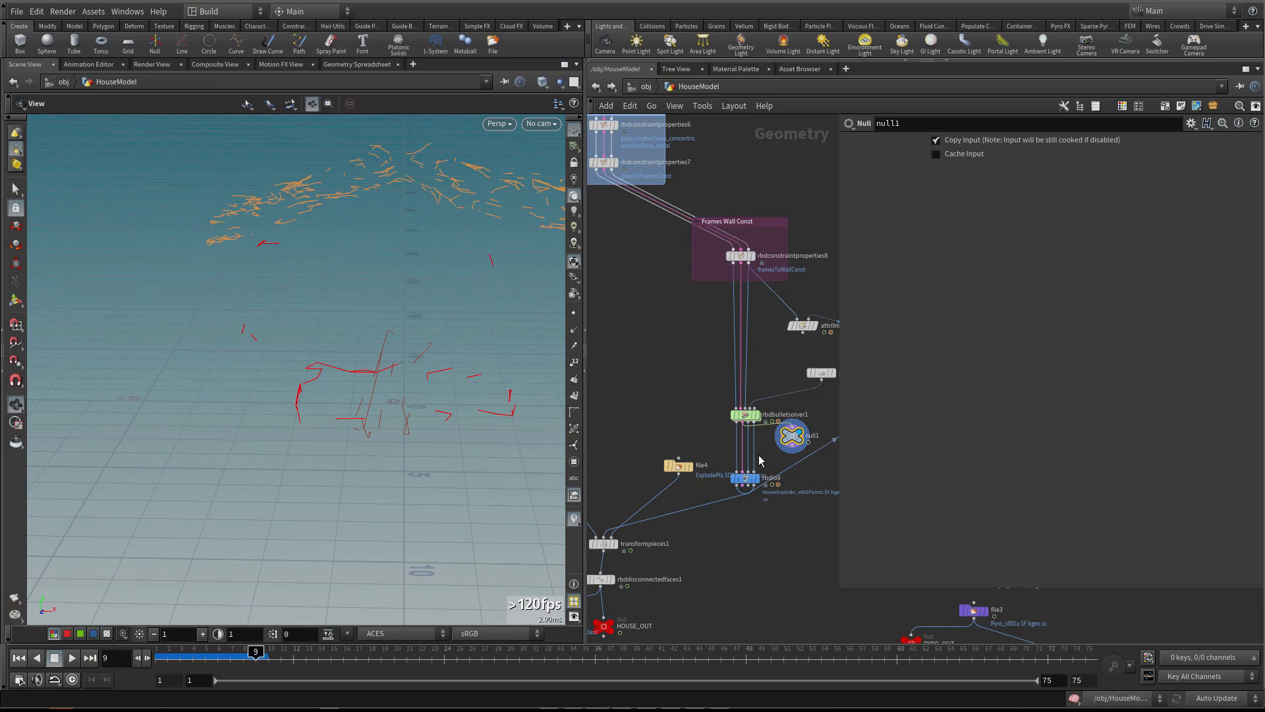
pyautogui.click(747, 414)
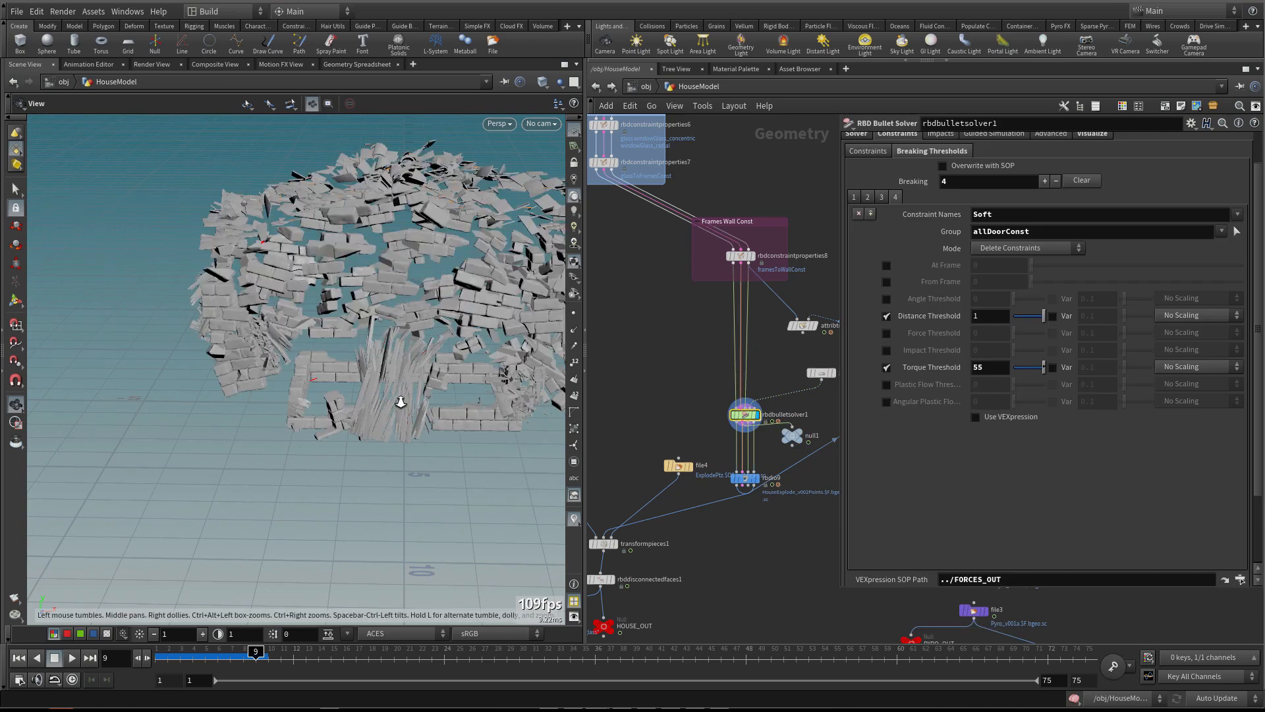
pyautogui.moveTo(413, 404); pyautogui.dragTo(357, 423)
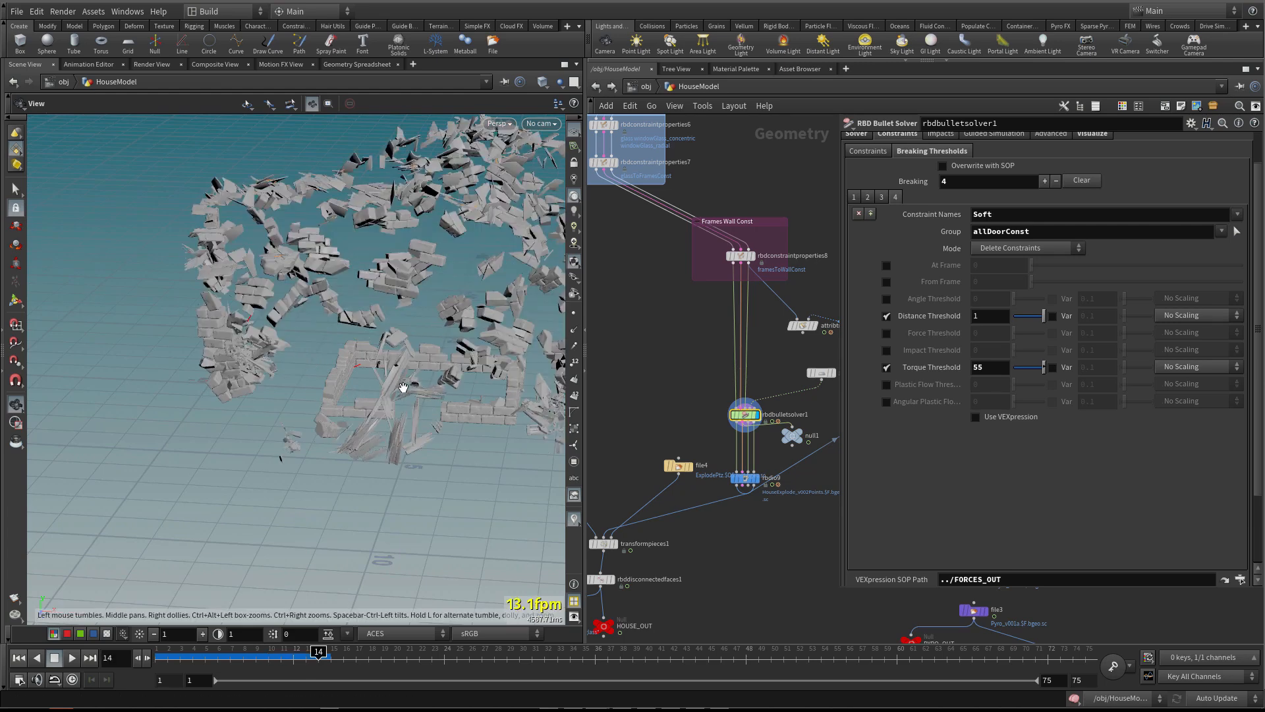
# Inspect the door fragments from several angles while scrubbing back and forth through the early explosion frames.
pyautogui.moveTo(421, 382); pyautogui.dragTo(373, 370)
pyautogui.moveTo(372, 369); pyautogui.dragTo(418, 375, button='right')
pyautogui.moveTo(418, 376); pyautogui.dragTo(389, 402)
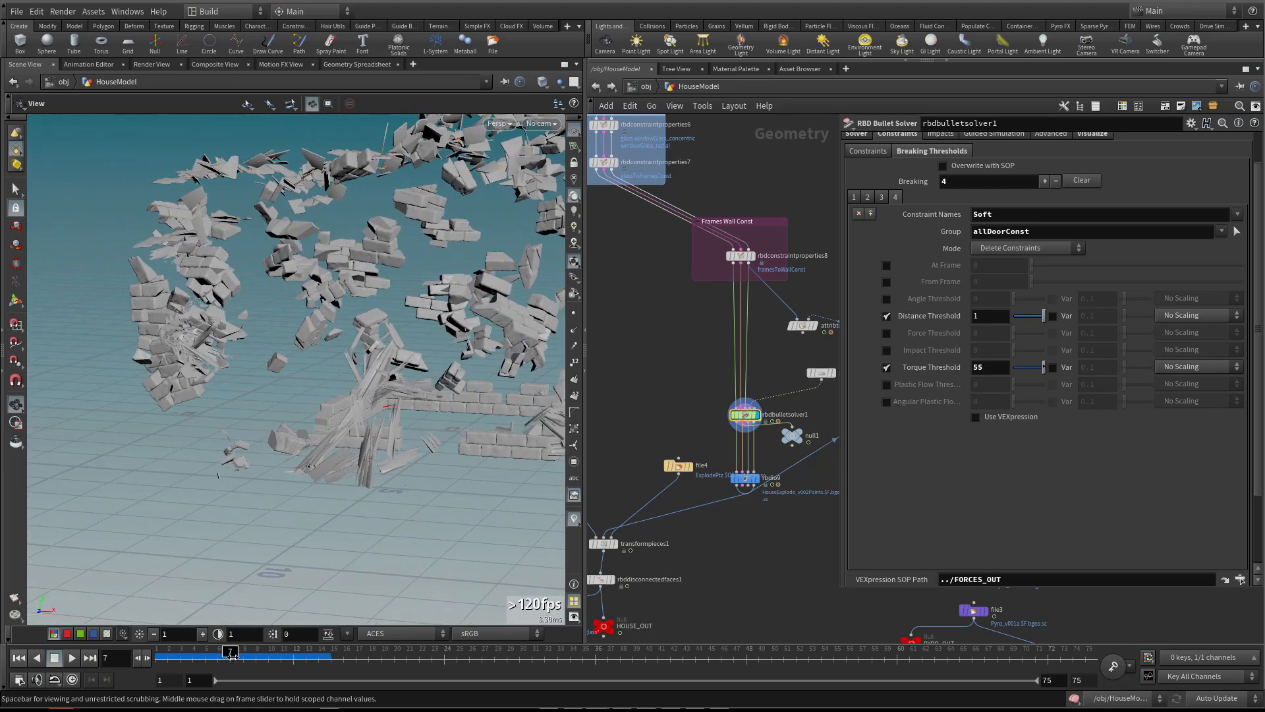
pyautogui.moveTo(260, 655); pyautogui.dragTo(268, 654)
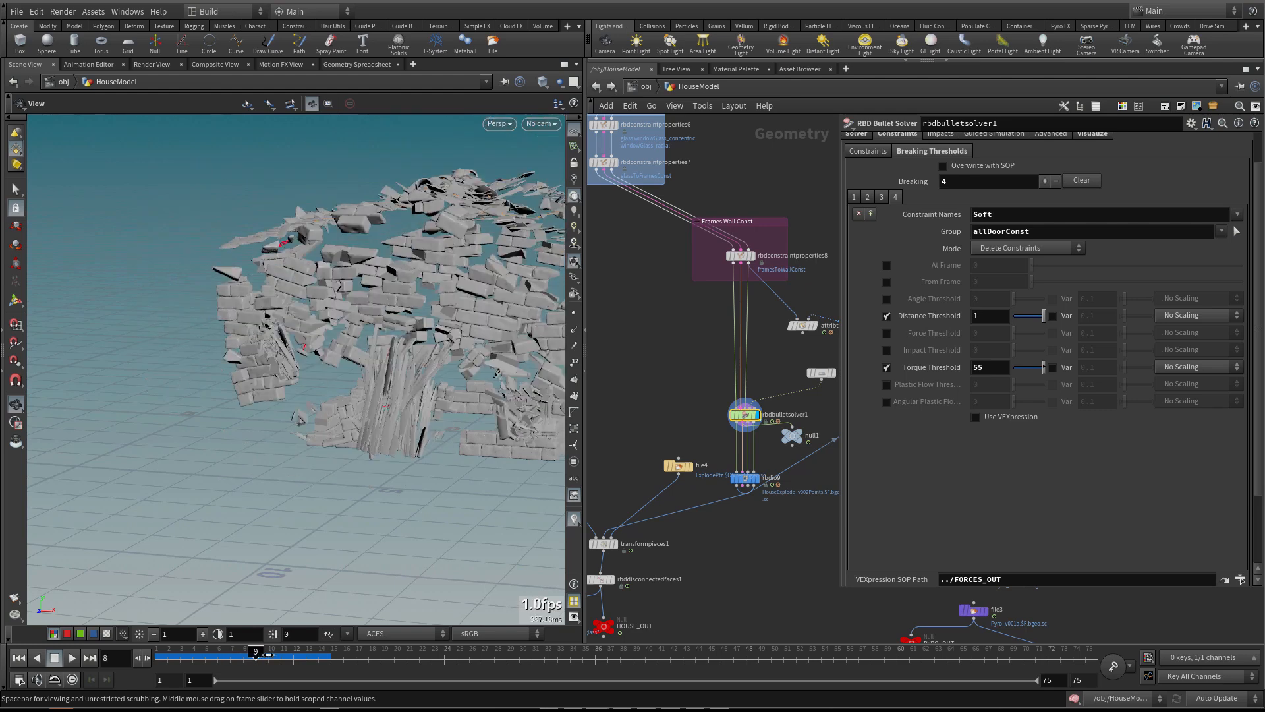
pyautogui.click(205, 654)
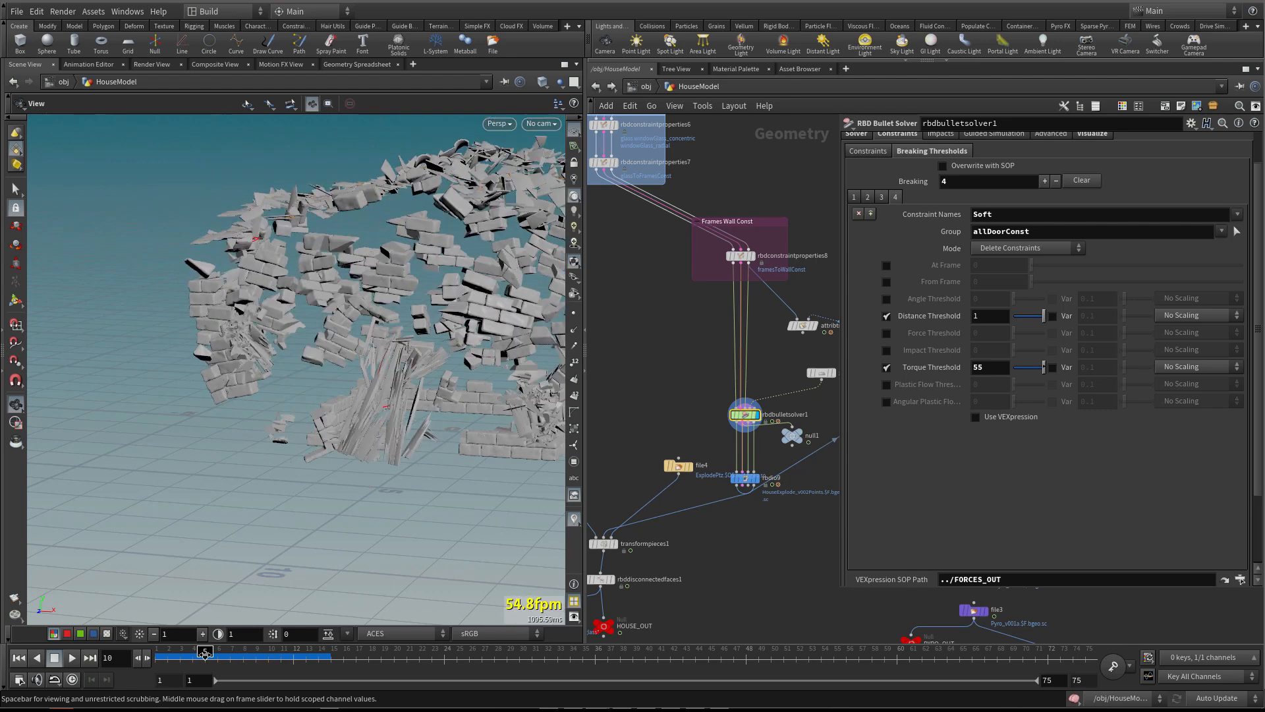
pyautogui.moveTo(206, 654); pyautogui.dragTo(246, 654)
pyautogui.moveTo(422, 335); pyautogui.dragTo(378, 377)
pyautogui.moveTo(378, 376); pyautogui.dragTo(366, 386, button='right')
pyautogui.moveTo(396, 382); pyautogui.dragTo(362, 413, button='middle')
pyautogui.moveTo(362, 414)
pyautogui.mouseDown()
pyautogui.moveTo(370, 396)
pyautogui.moveTo(387, 398)
pyautogui.moveTo(378, 415)
pyautogui.mouseUp()
# Render a flipbook of the explosion from frame 1, play it back and close the player.
pyautogui.click(19, 657)
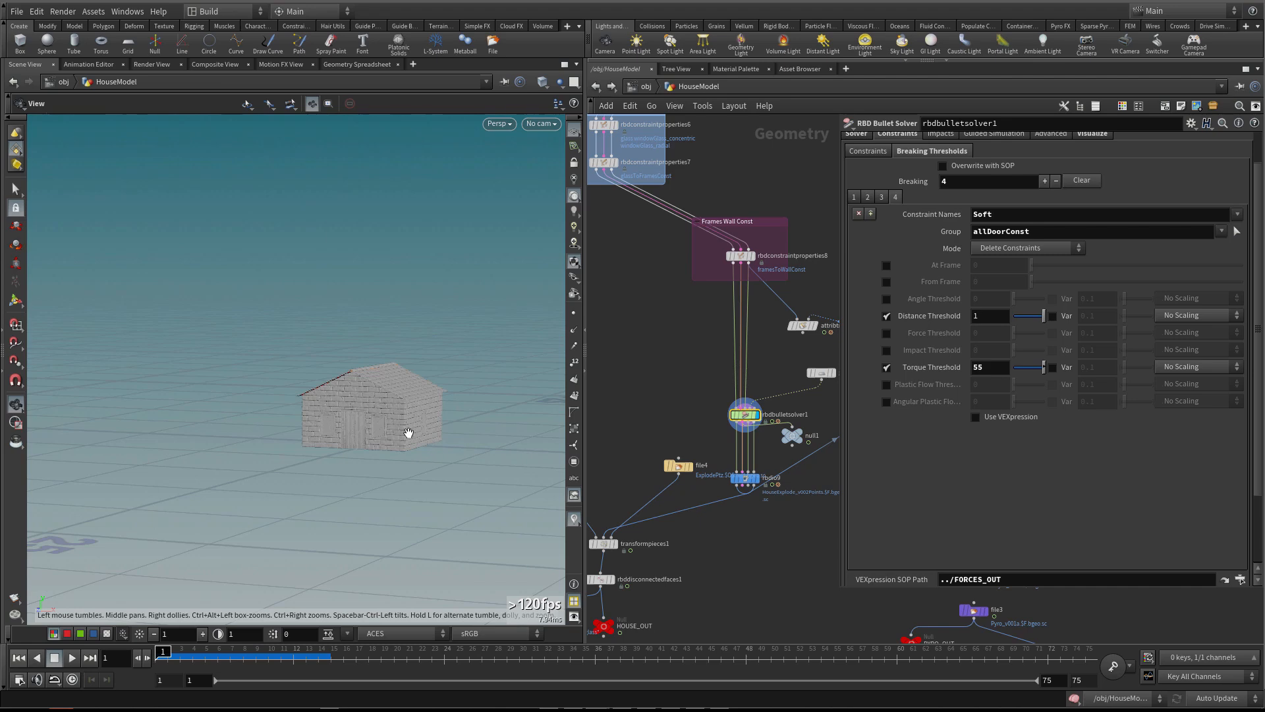
pyautogui.click(14, 597)
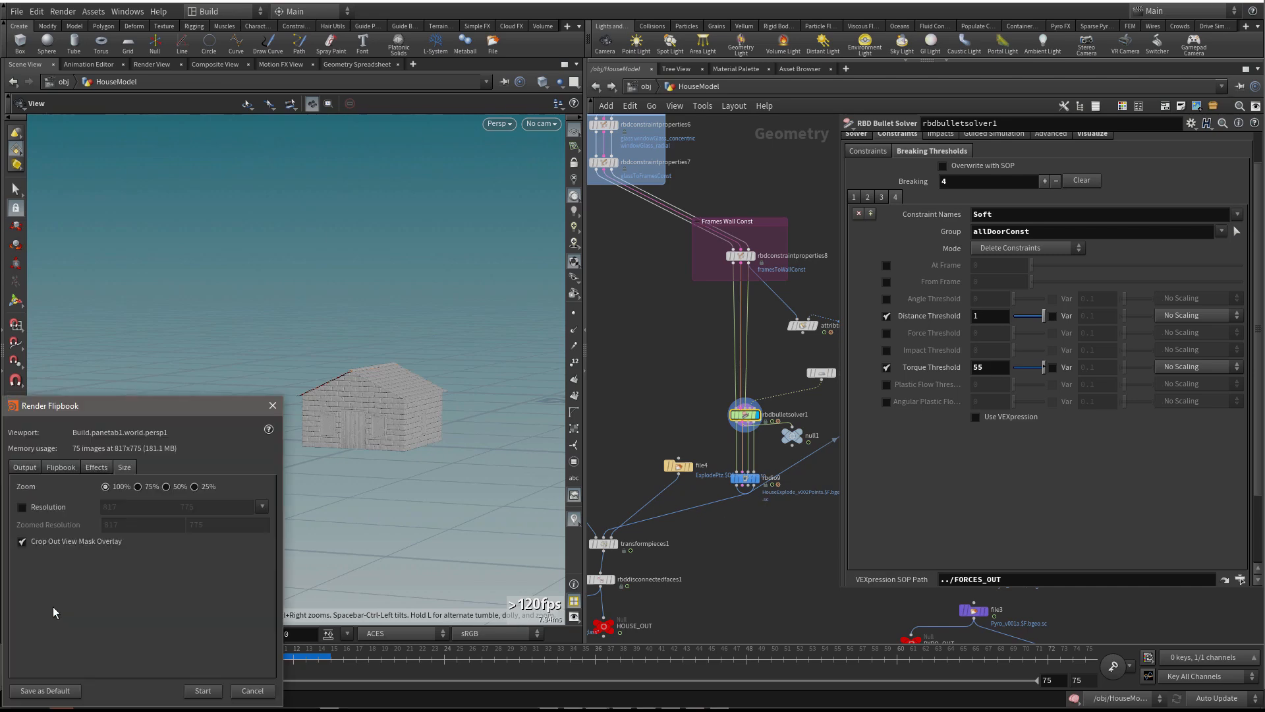
pyautogui.click(205, 695)
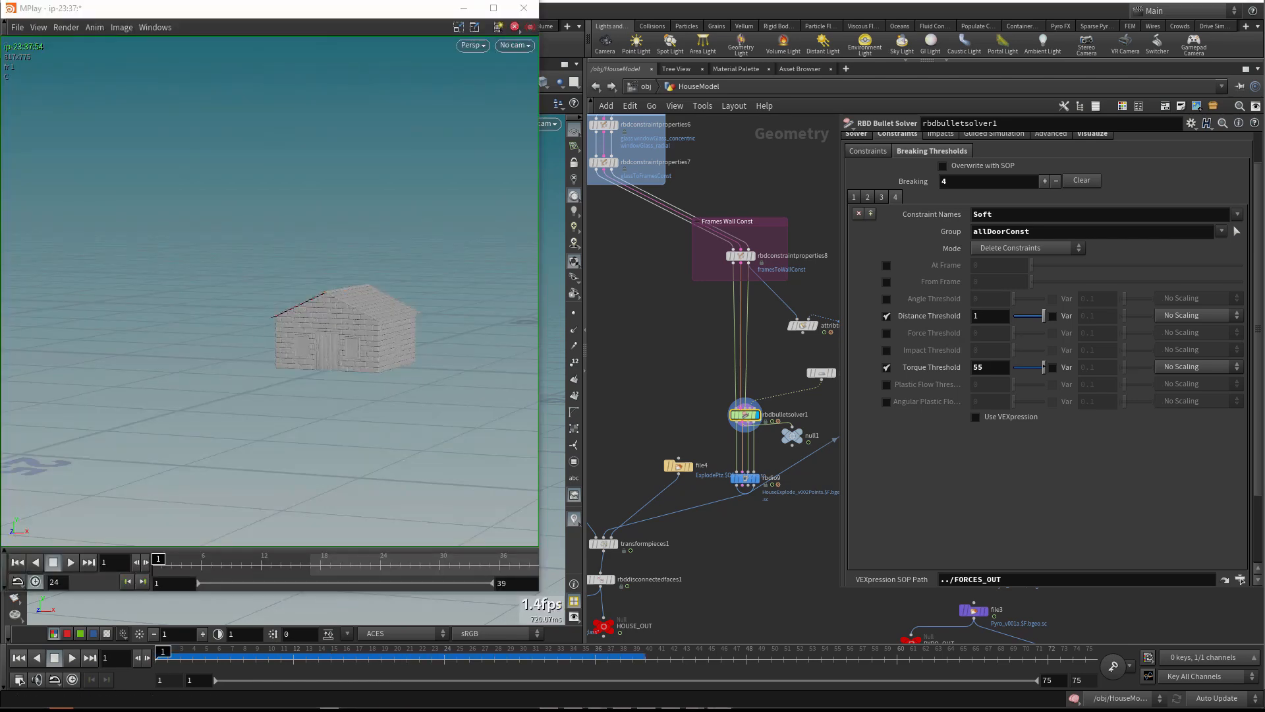
pyautogui.click(71, 562)
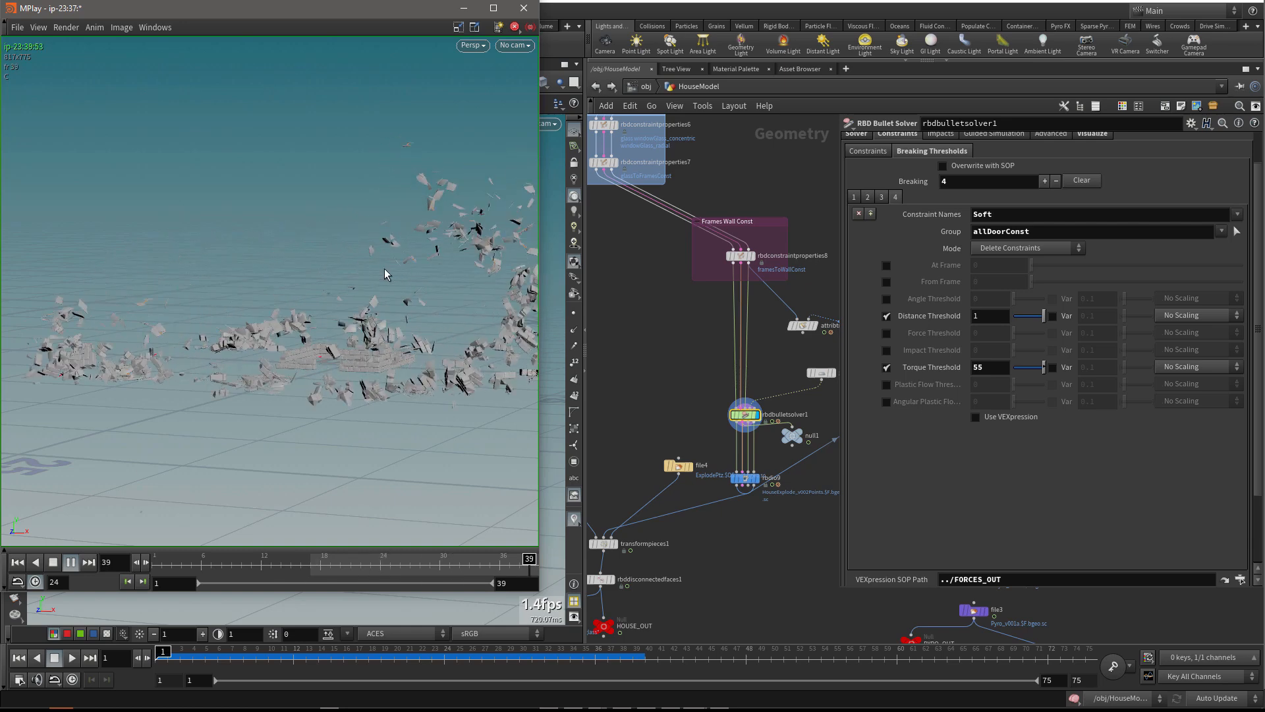
pyautogui.click(524, 8)
# Set rbdio9's geometry file to $HIP/geo/HouseExplode_v002PointsSoft.$F.bgeo.sc.
pyautogui.moveTo(787, 532); pyautogui.dragTo(729, 492, button='middle')
pyautogui.click(688, 439)
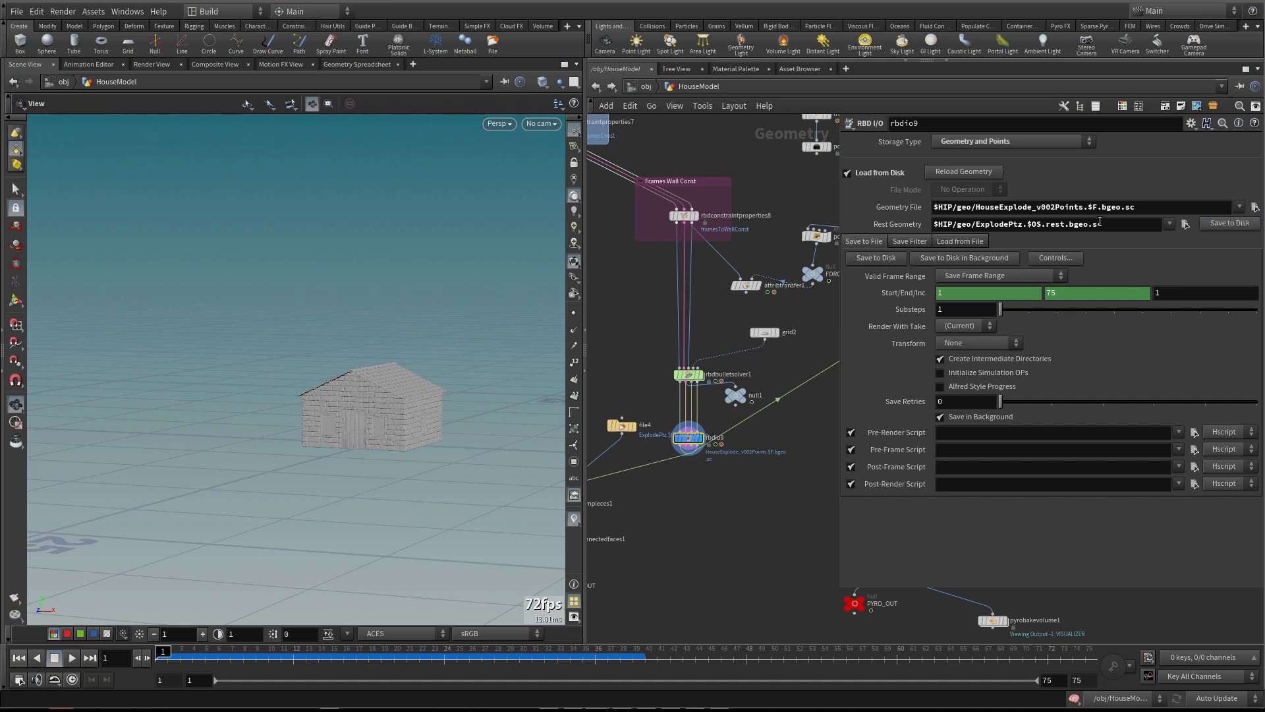
pyautogui.click(1081, 206)
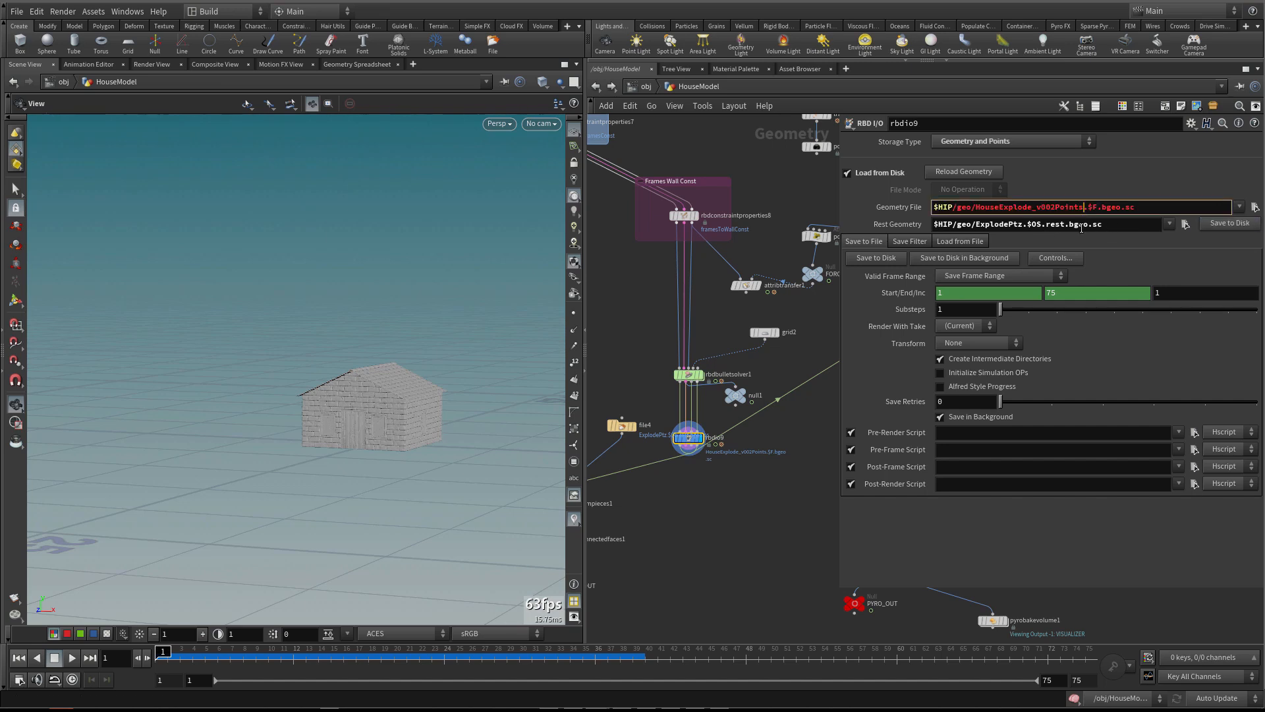
pyautogui.write('Soft')
pyautogui.press('Return')
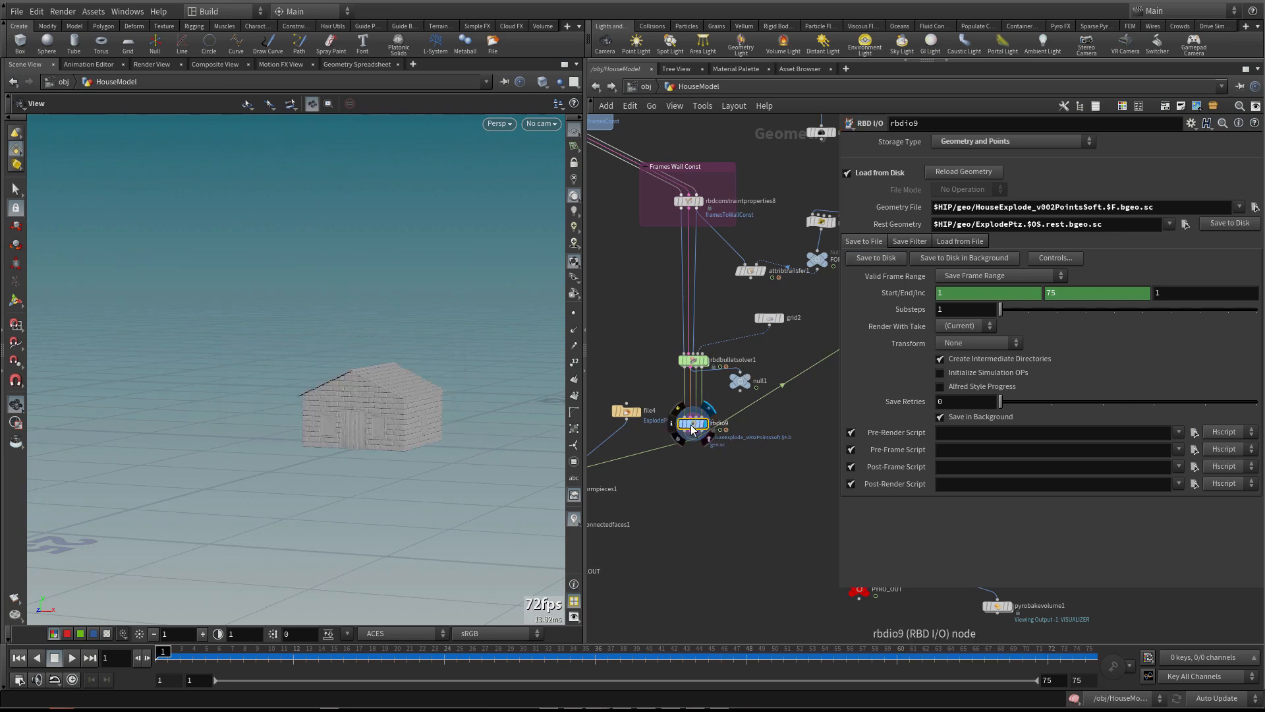
# Display HOUSE_OUT and scrub forward to frame 56 to examine the cached explosion on the full house geometry.
pyautogui.moveTo(762, 537); pyautogui.dragTo(821, 513, button='middle')
pyautogui.scroll(-2, 817, 514)
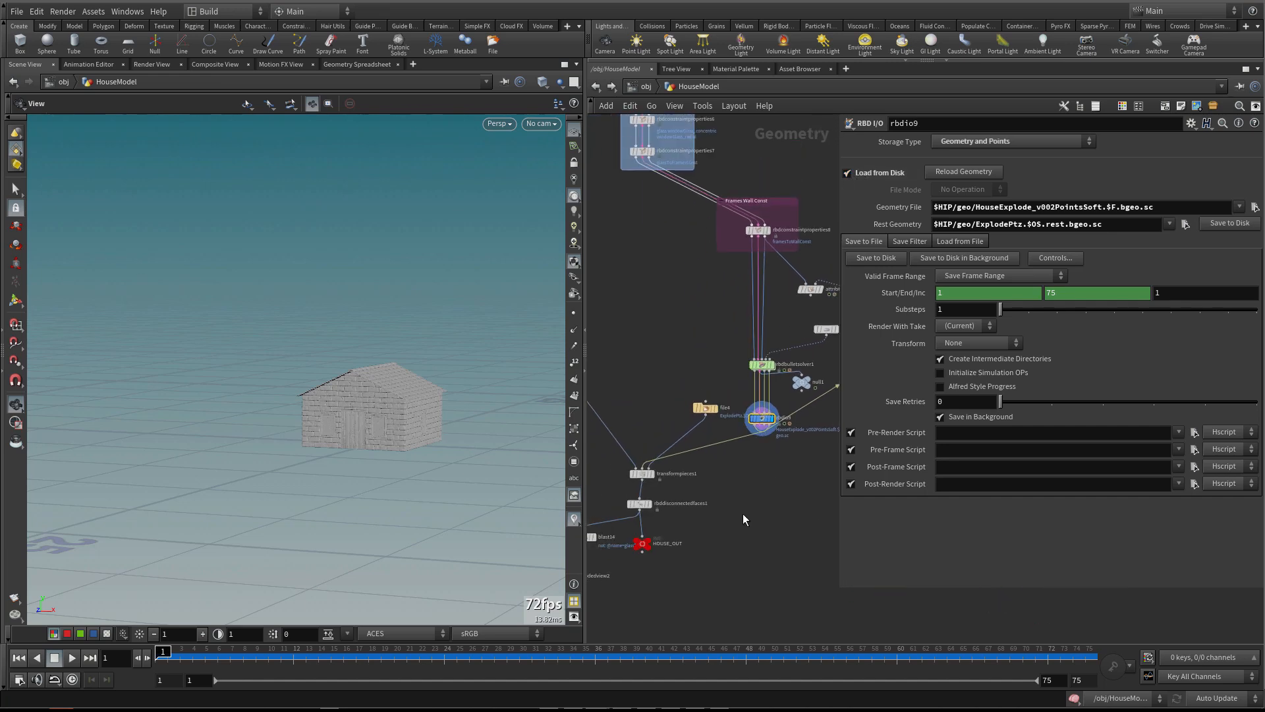
pyautogui.moveTo(688, 543); pyautogui.dragTo(724, 537, button='middle')
pyautogui.click(677, 539)
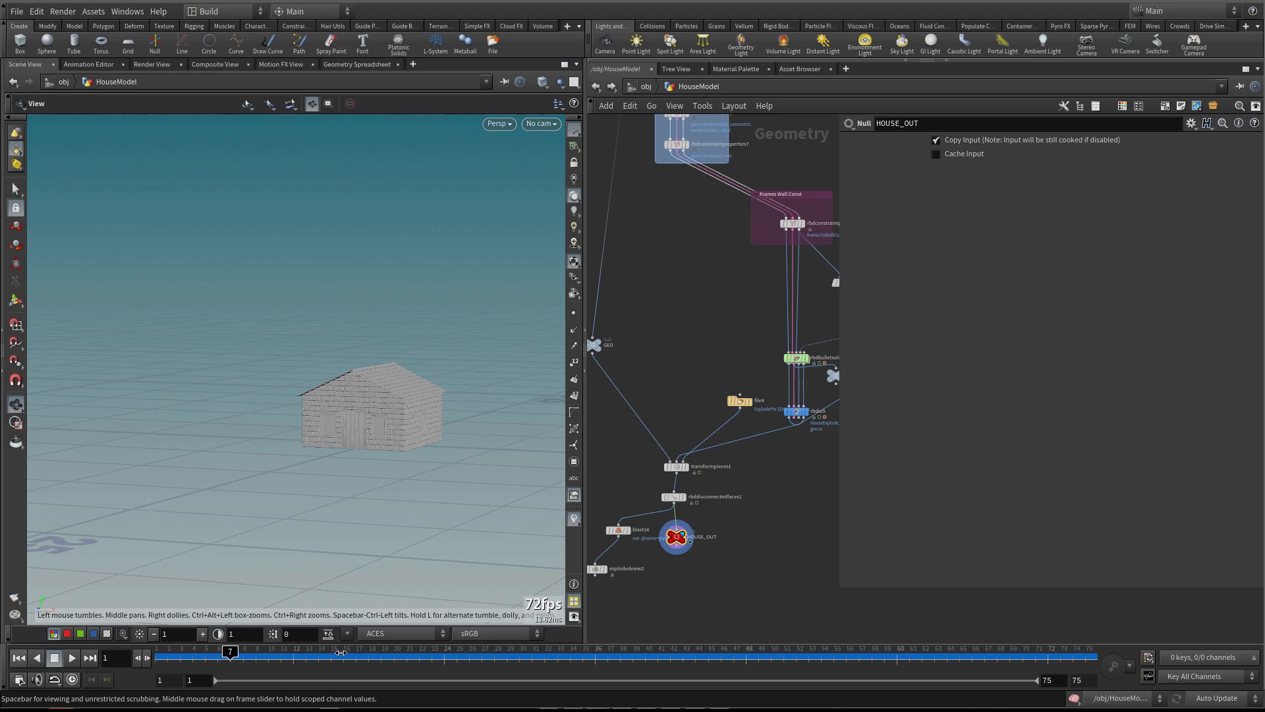
pyautogui.moveTo(443, 649); pyautogui.dragTo(463, 654)
pyautogui.moveTo(567, 654); pyautogui.dragTo(675, 657)
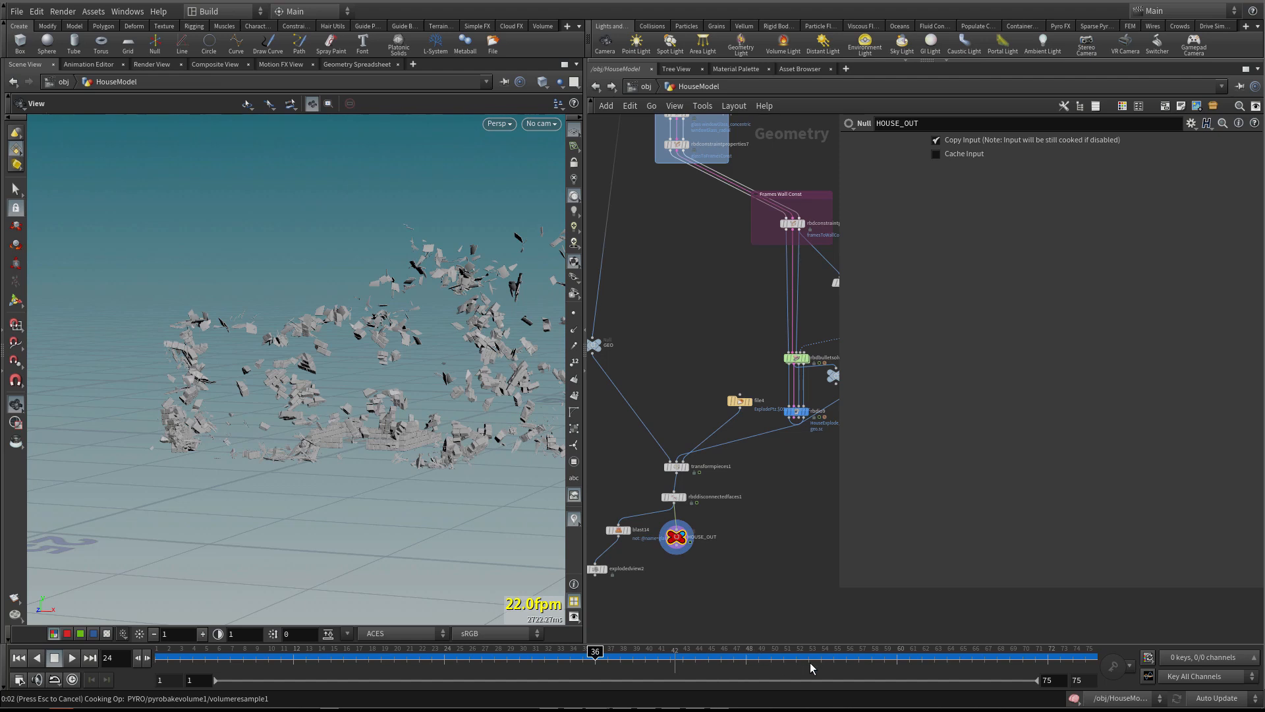
pyautogui.click(852, 652)
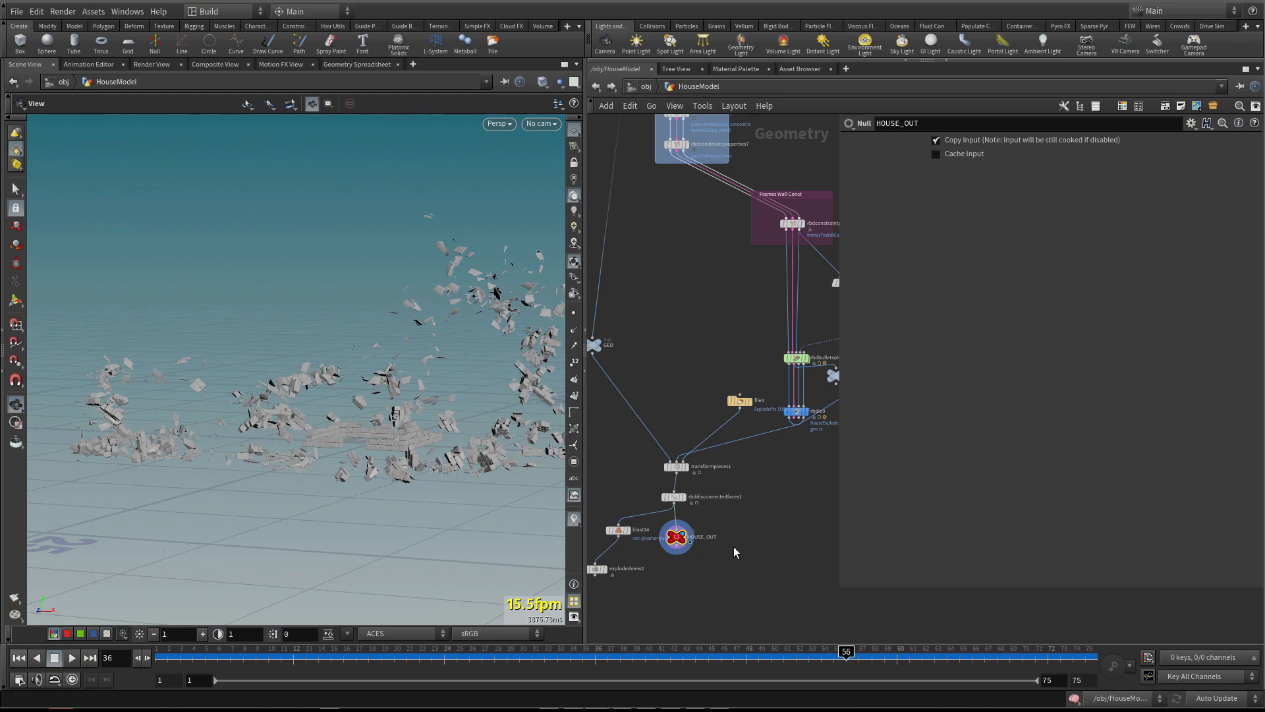
pyautogui.scroll(1, 795, 440)
pyautogui.scroll(-3, 780, 521)
pyautogui.moveTo(660, 544); pyautogui.dragTo(474, 586, button='middle')
pyautogui.scroll(2, 747, 540)
pyautogui.moveTo(681, 555); pyautogui.dragTo(964, 510, button='middle')
pyautogui.scroll(2, 757, 524)
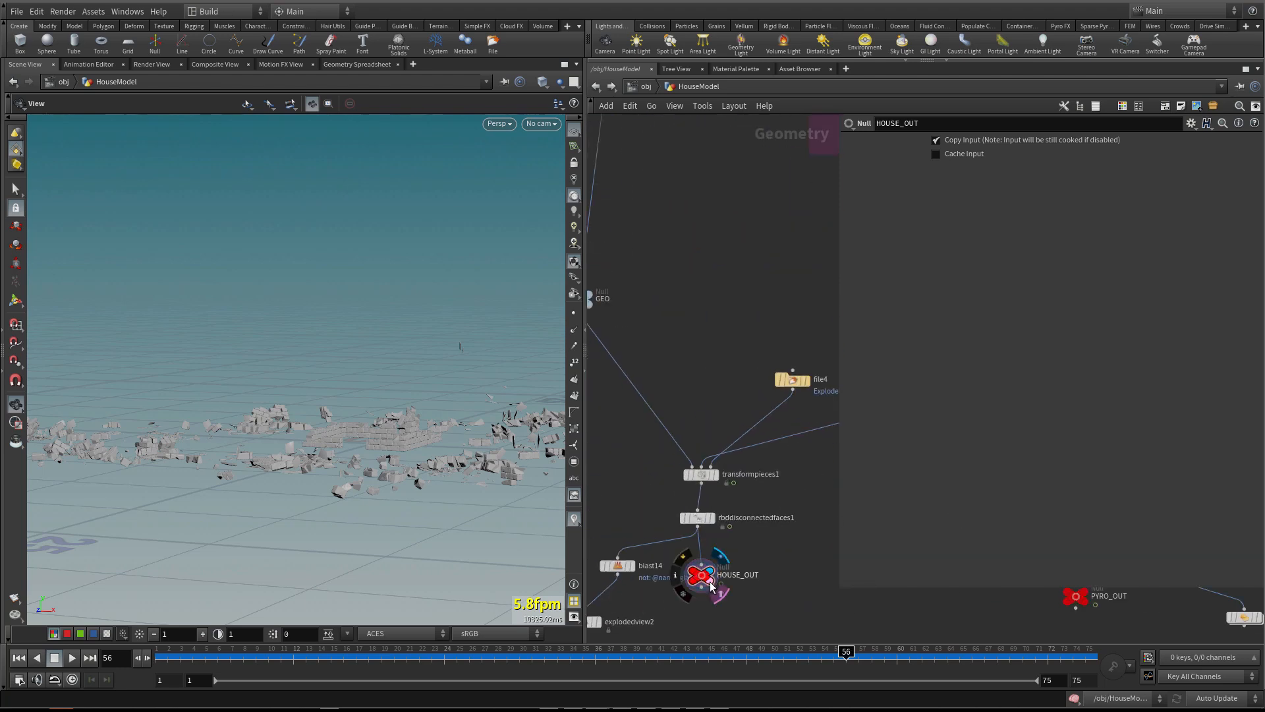
pyautogui.moveTo(784, 574); pyautogui.dragTo(760, 560, button='middle')
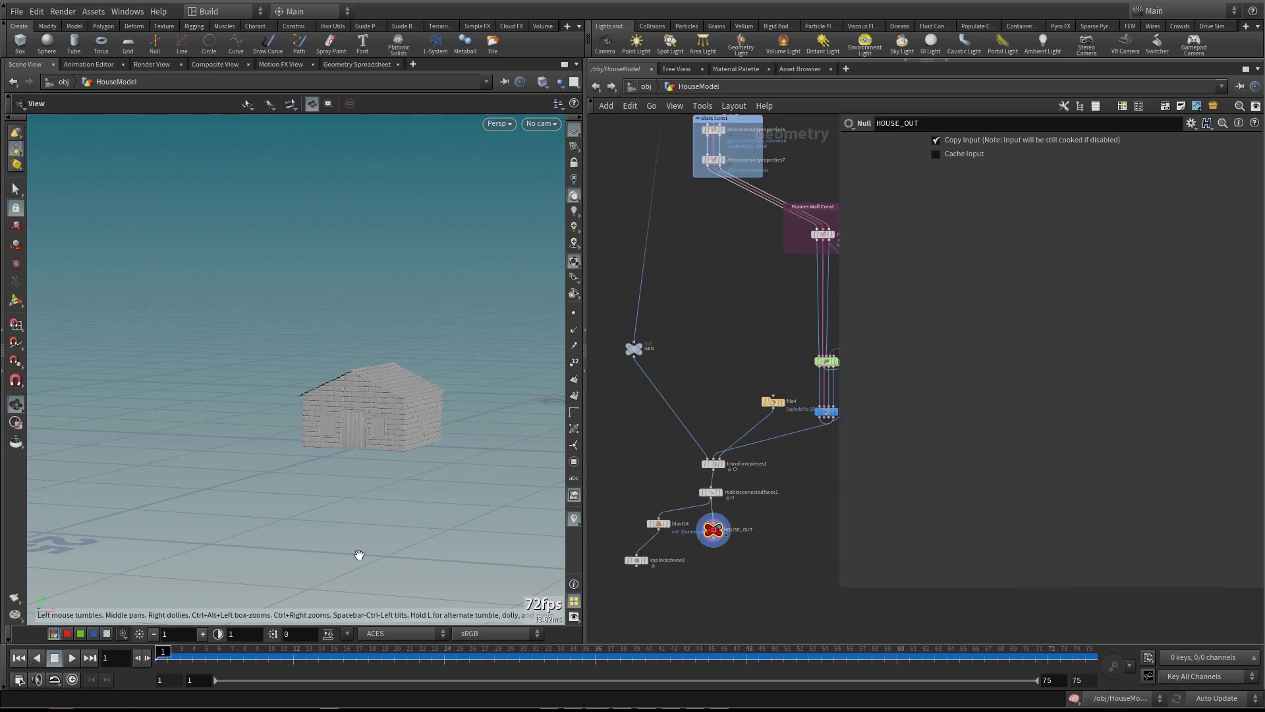
# Set rop_geometry2's collision volume output file to $HIP/geo/HouseCollVoll1Soft.$F.bgeo.sc.
pyautogui.moveTo(781, 465); pyautogui.dragTo(657, 544, button='middle')
pyautogui.scroll(4, 725, 469)
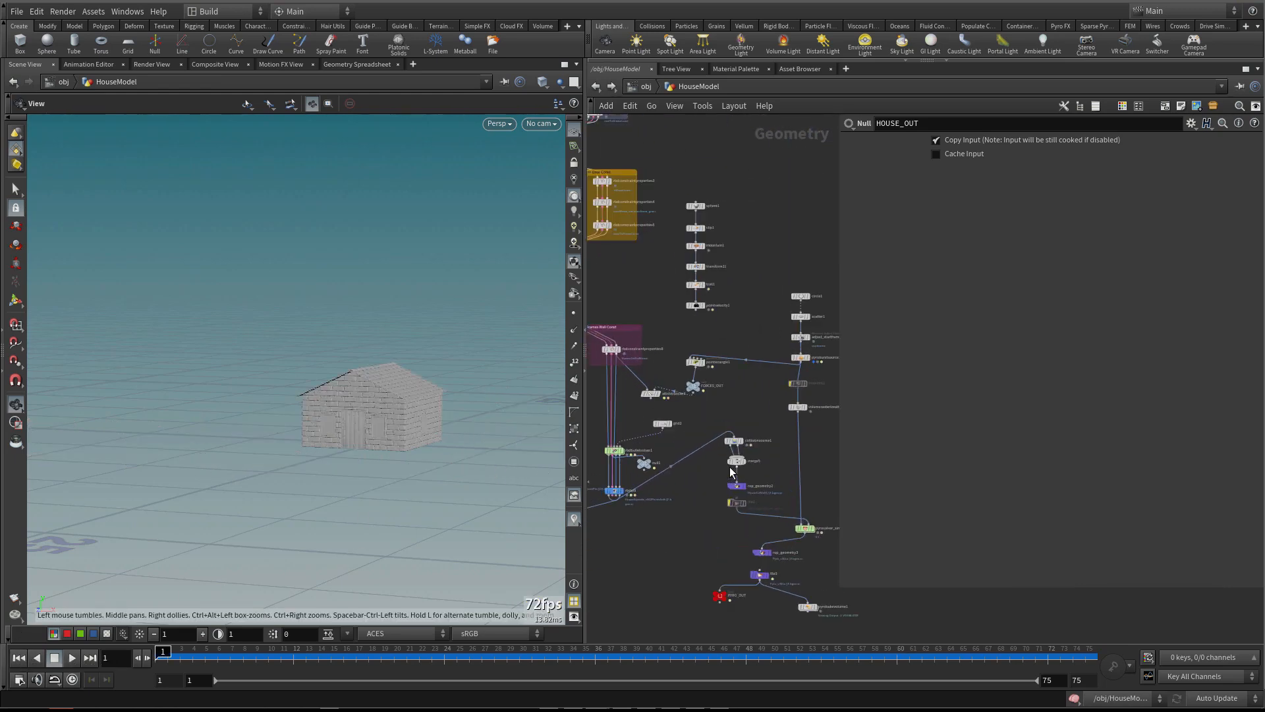
pyautogui.moveTo(703, 498); pyautogui.dragTo(708, 473, button='middle')
pyautogui.click(773, 465)
pyautogui.moveTo(786, 464); pyautogui.dragTo(742, 441, button='middle')
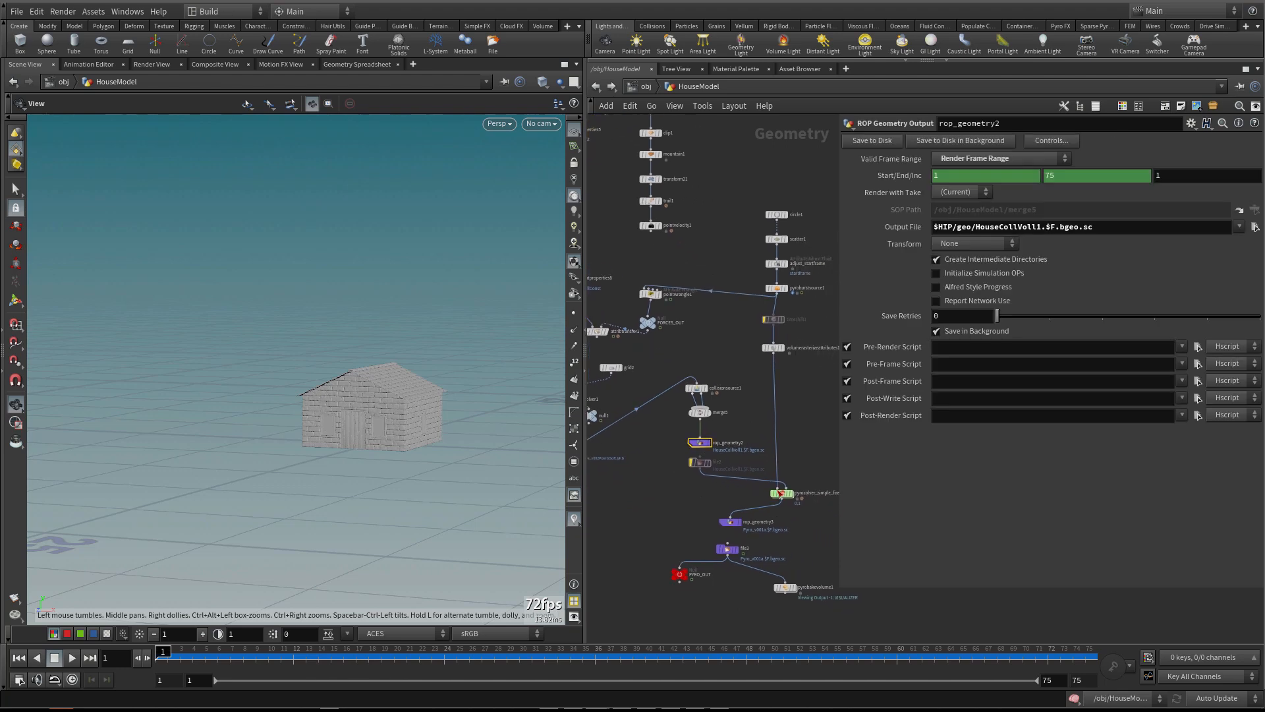
pyautogui.click(1038, 225)
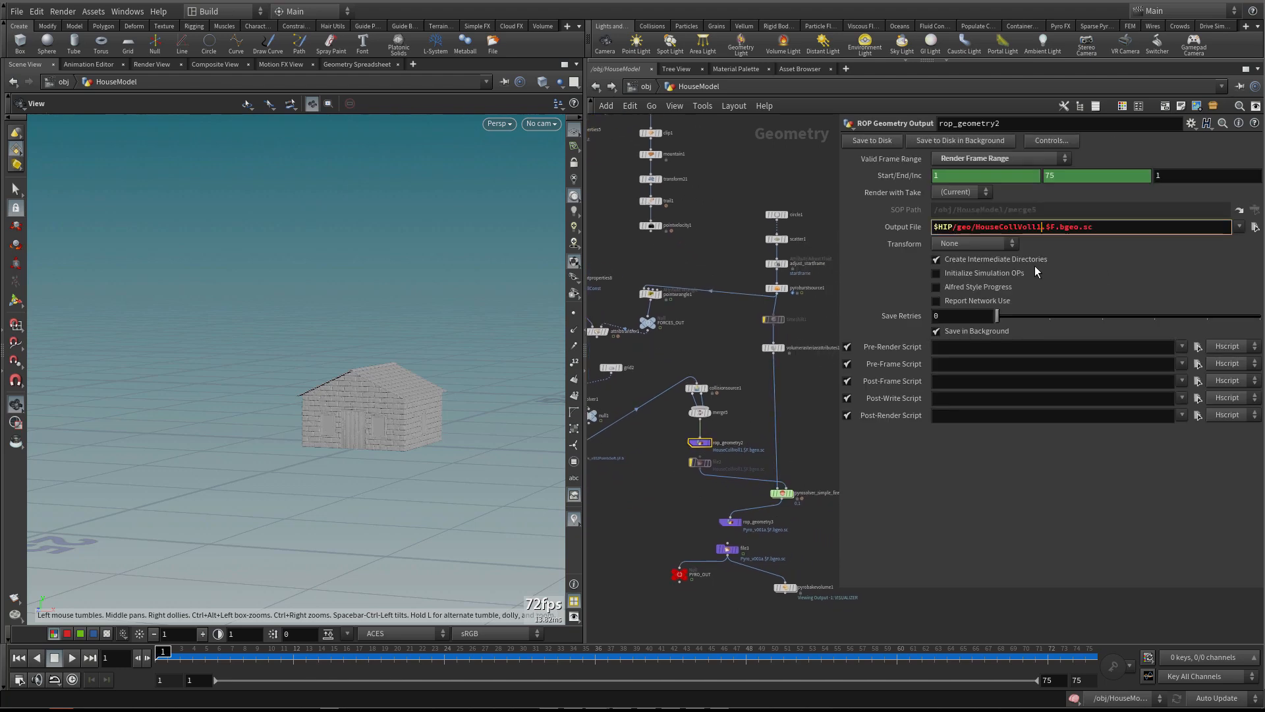
pyautogui.write('Soft')
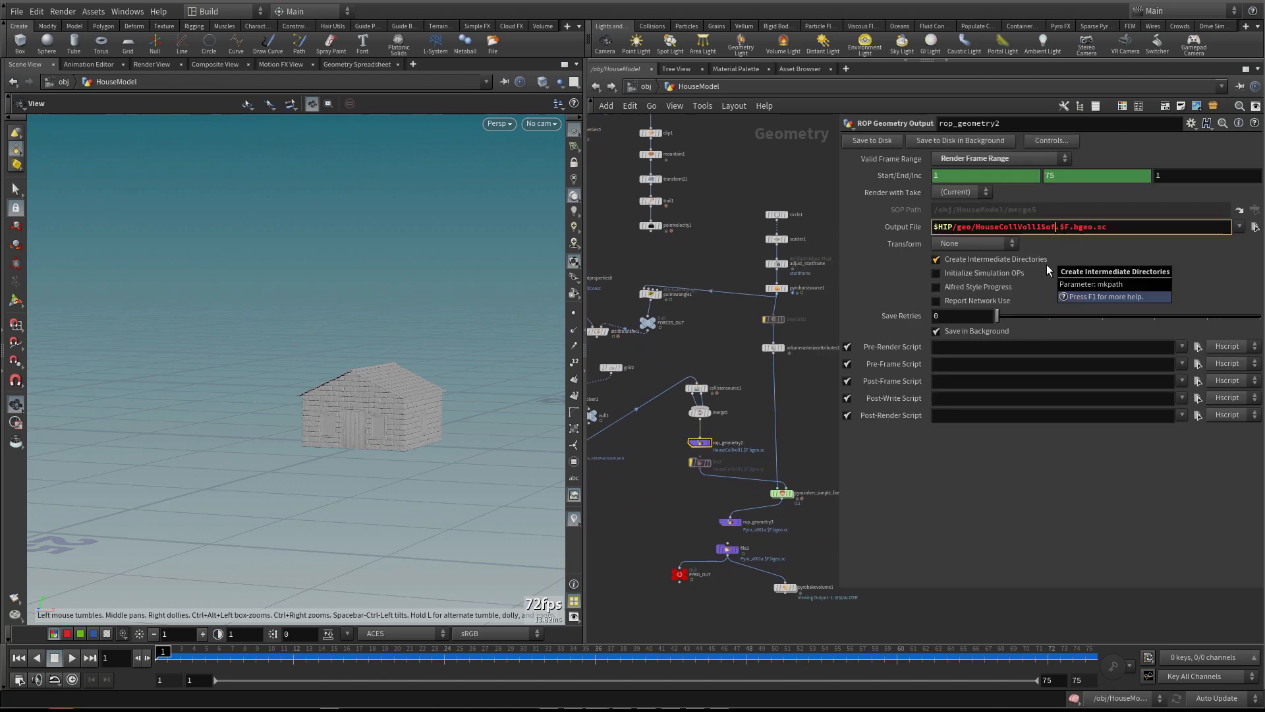
# Save the scene file.
pyautogui.moveTo(708, 242); pyautogui.dragTo(698, 218, button='middle')
pyautogui.scroll(-1, 721, 234)
pyautogui.scroll(2, 705, 219)
pyautogui.moveTo(712, 297)
pyautogui.mouseDown(button='middle')
pyautogui.moveTo(731, 278)
pyautogui.moveTo(687, 262)
pyautogui.moveTo(700, 277)
pyautogui.mouseUp(button='middle')
pyautogui.hotkey('ctrl', 's')
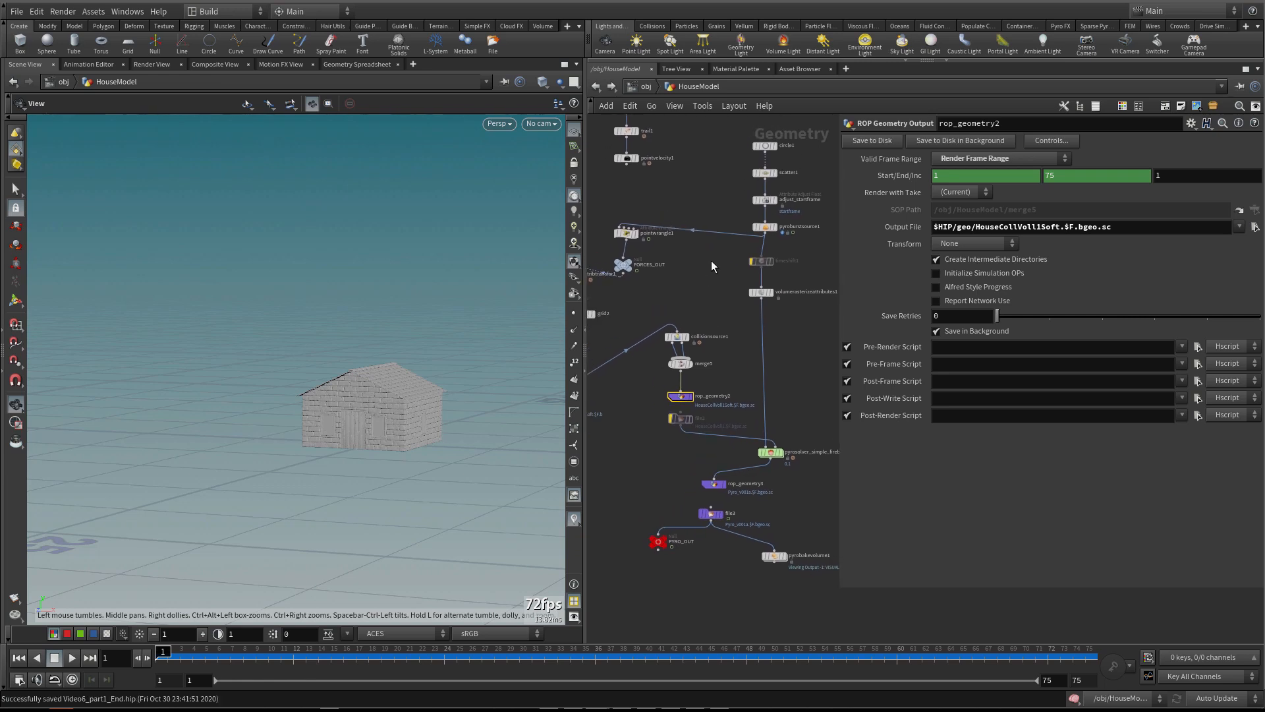
pyautogui.moveTo(790, 390); pyautogui.dragTo(765, 365, button='middle')
pyautogui.scroll(1, 769, 388)
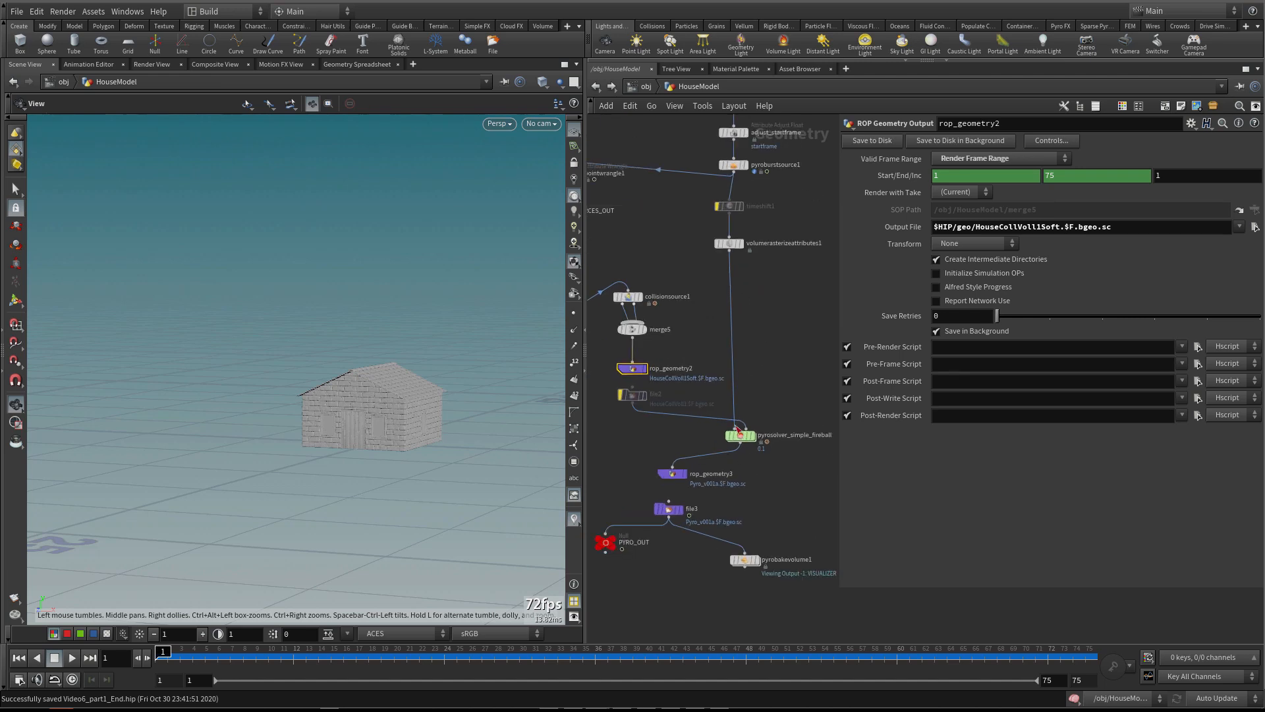